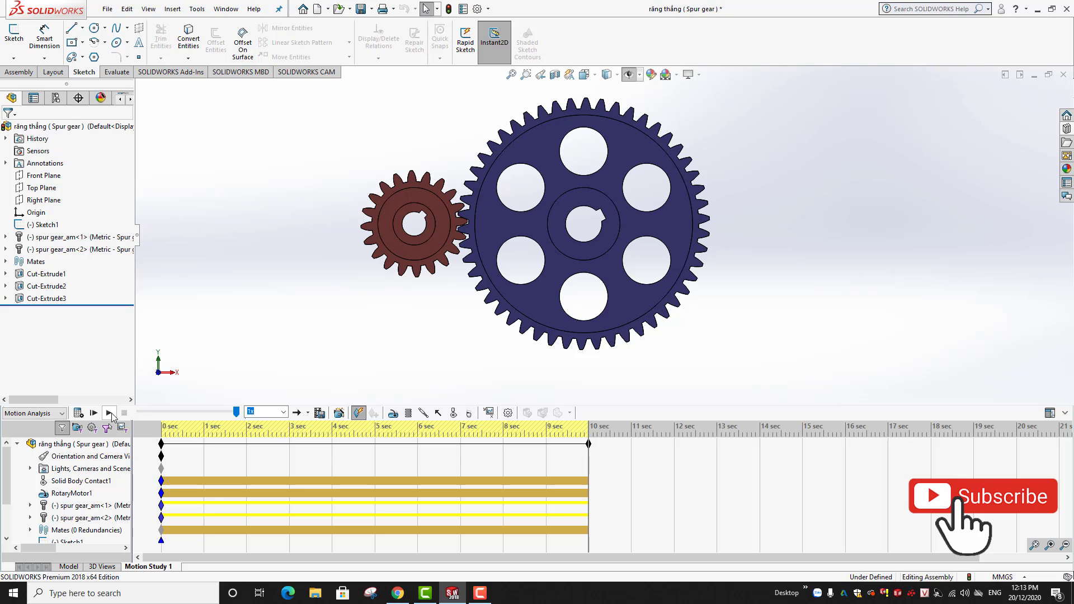
Play the spur gear motion study, then start a new SOLIDWORKS document.
{"action": "left_click", "coordinate": [109, 412]}
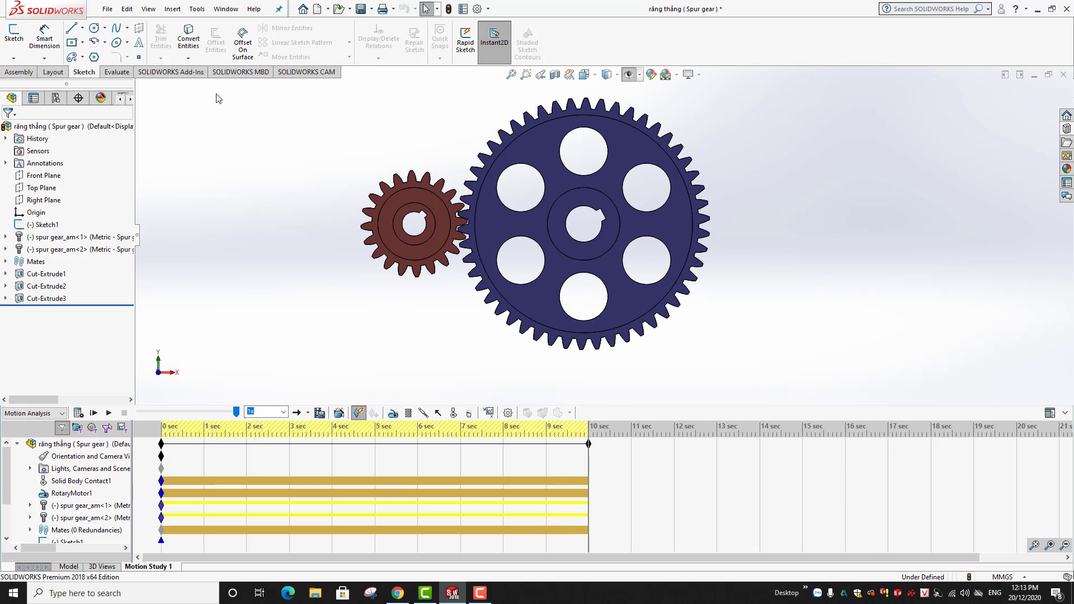
{"action": "left_click", "coordinate": [107, 8]}
{"action": "left_click", "coordinate": [122, 24]}
Create an empty assembly without inserting components and switch its units from IPS to MMGS.
{"action": "left_click", "coordinate": [405, 302]}
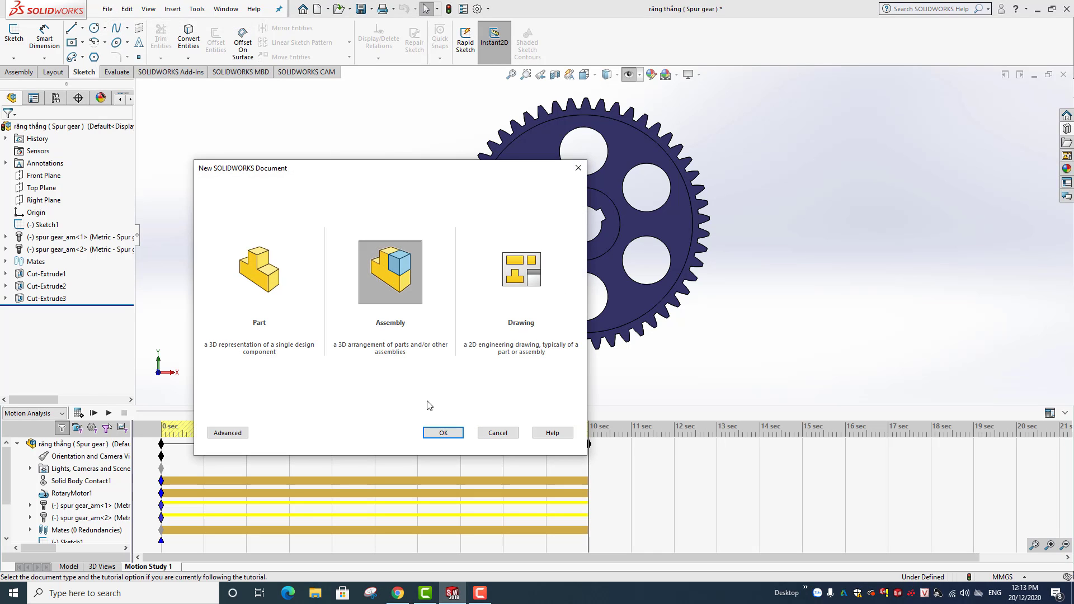
{"action": "left_click", "coordinate": [443, 432]}
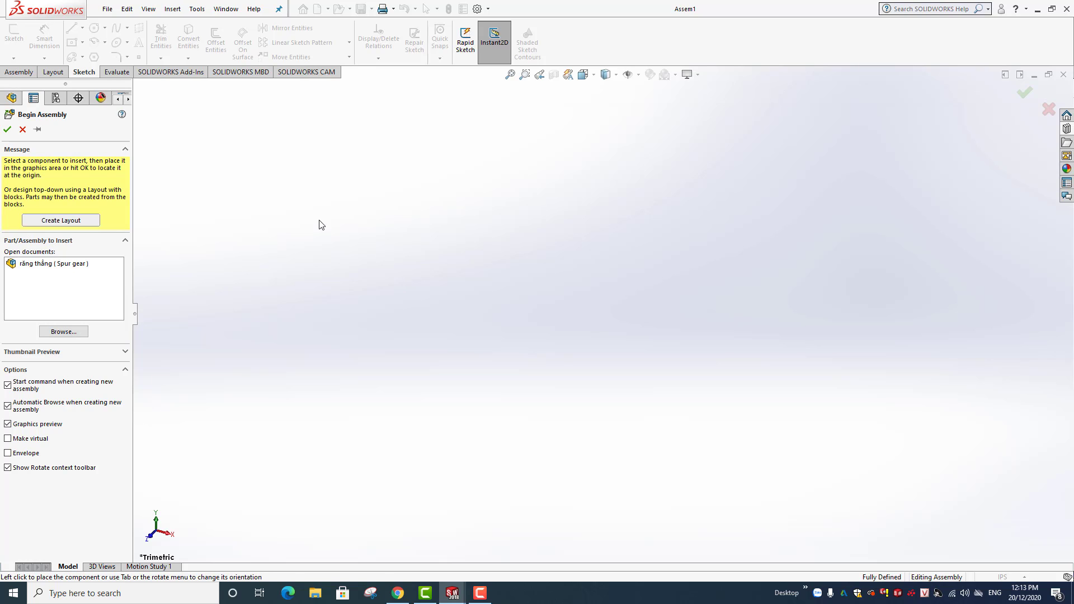
{"action": "left_click", "coordinate": [22, 130]}
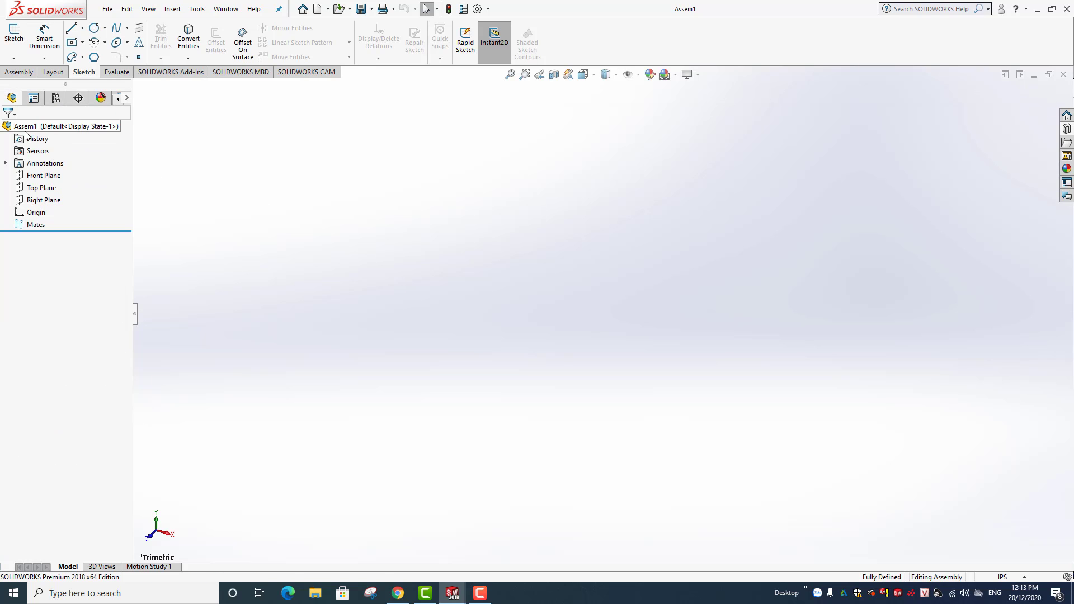
{"action": "left_click", "coordinate": [1021, 579]}
{"action": "left_click", "coordinate": [1021, 530]}
Sketch a smaller left circle and a larger right circle on the Front Plane.
{"action": "left_click", "coordinate": [51, 174]}
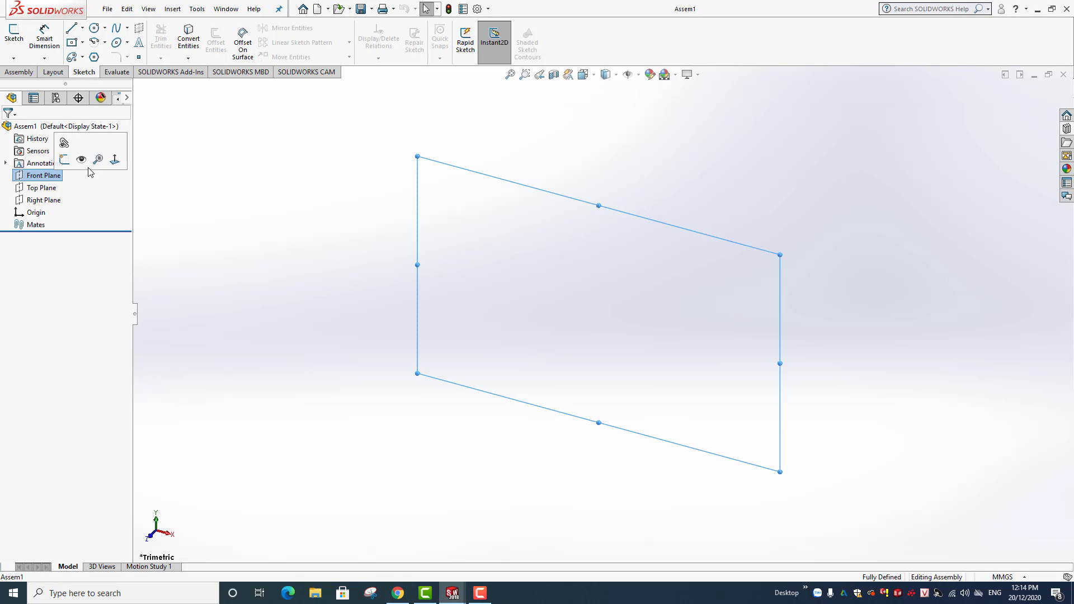
{"action": "left_click", "coordinate": [115, 164]}
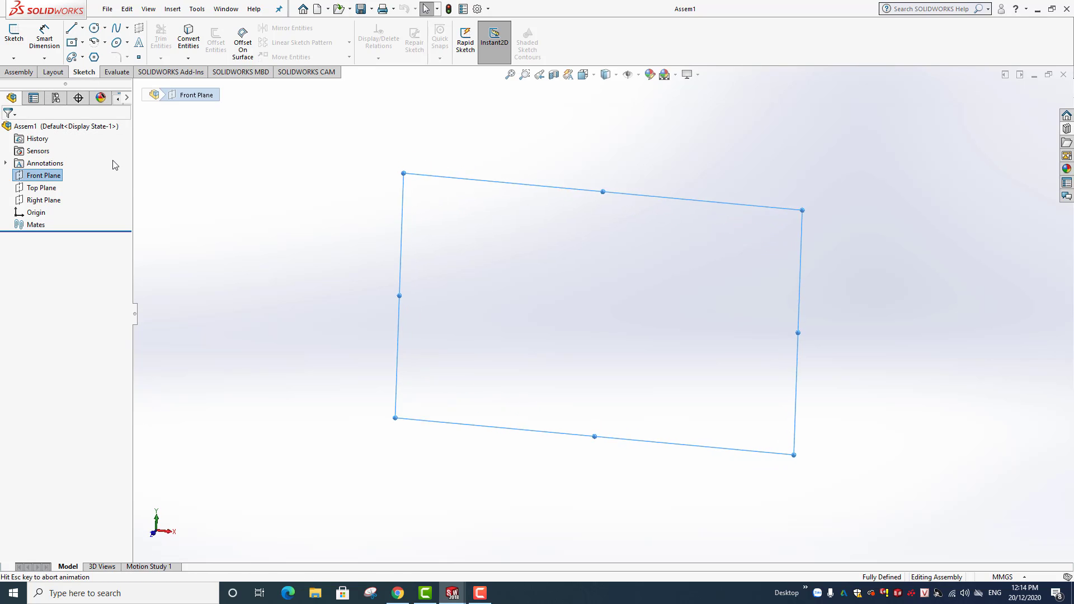
{"action": "left_click", "coordinate": [105, 27]}
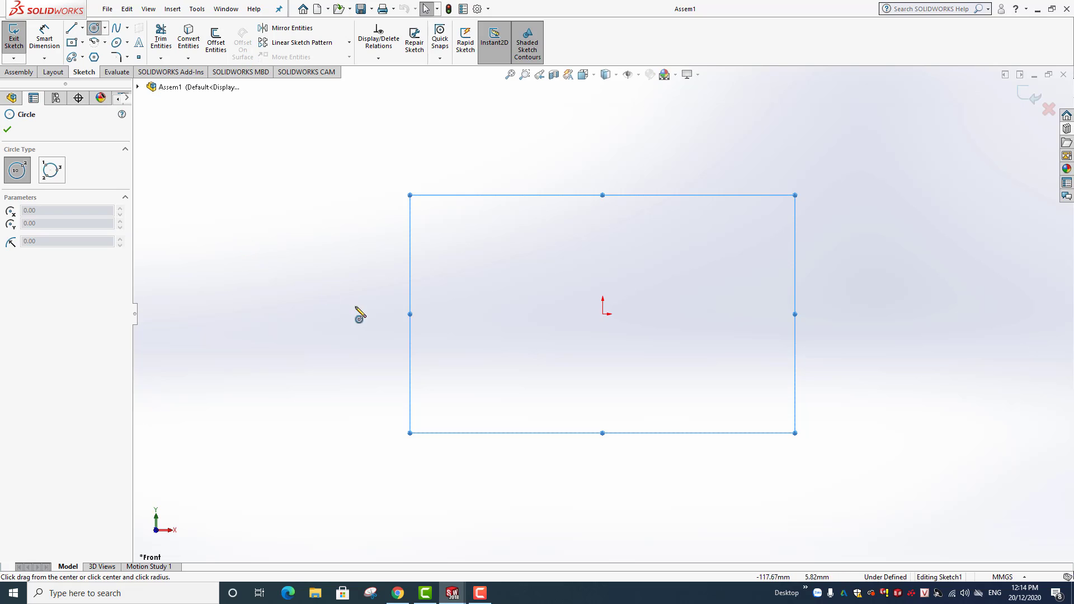
{"action": "left_click", "coordinate": [411, 314]}
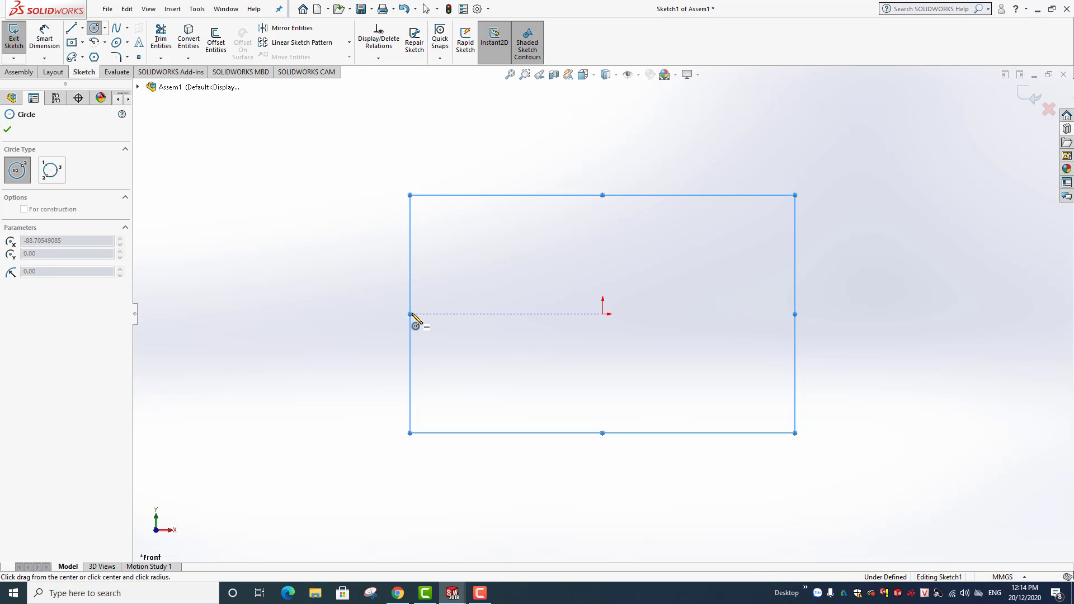
{"action": "left_click", "coordinate": [515, 351]}
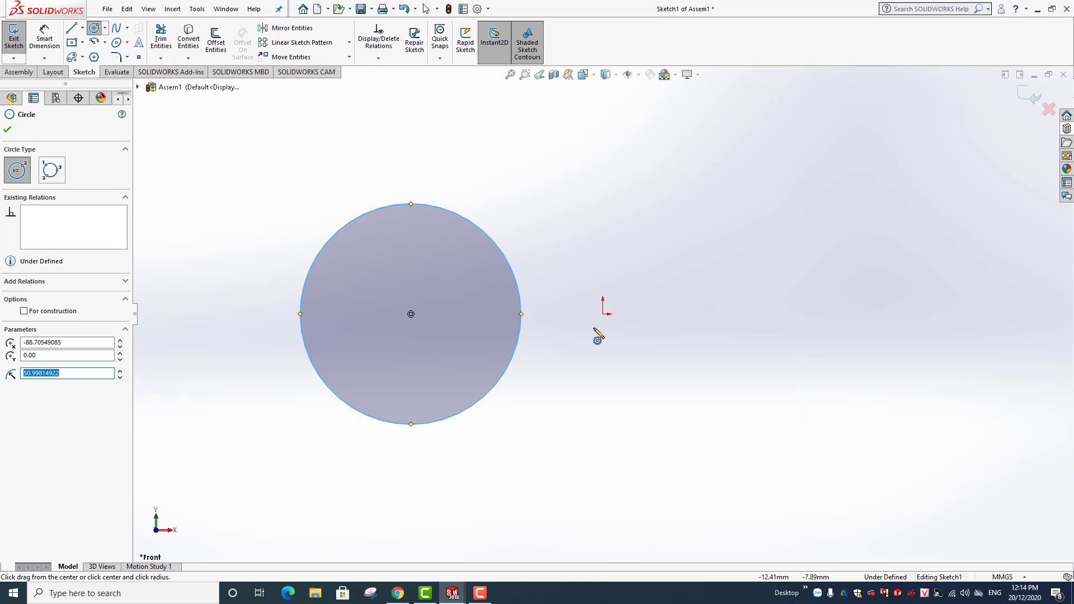
{"action": "left_click", "coordinate": [668, 314]}
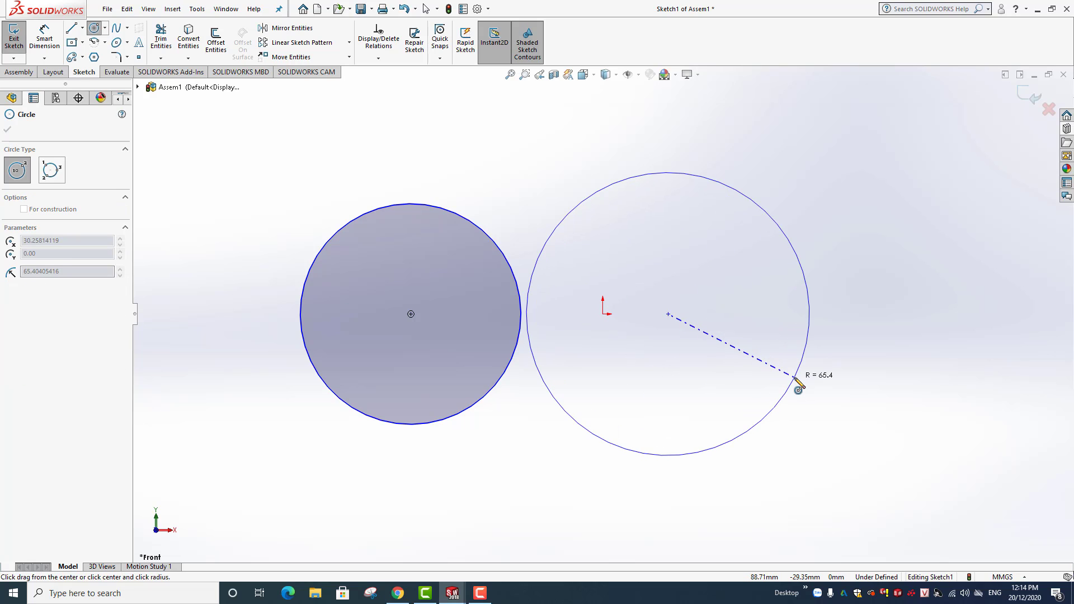
{"action": "left_click", "coordinate": [798, 383]}
{"action": "right_click", "coordinate": [798, 384]}
{"action": "left_click", "coordinate": [822, 387]}
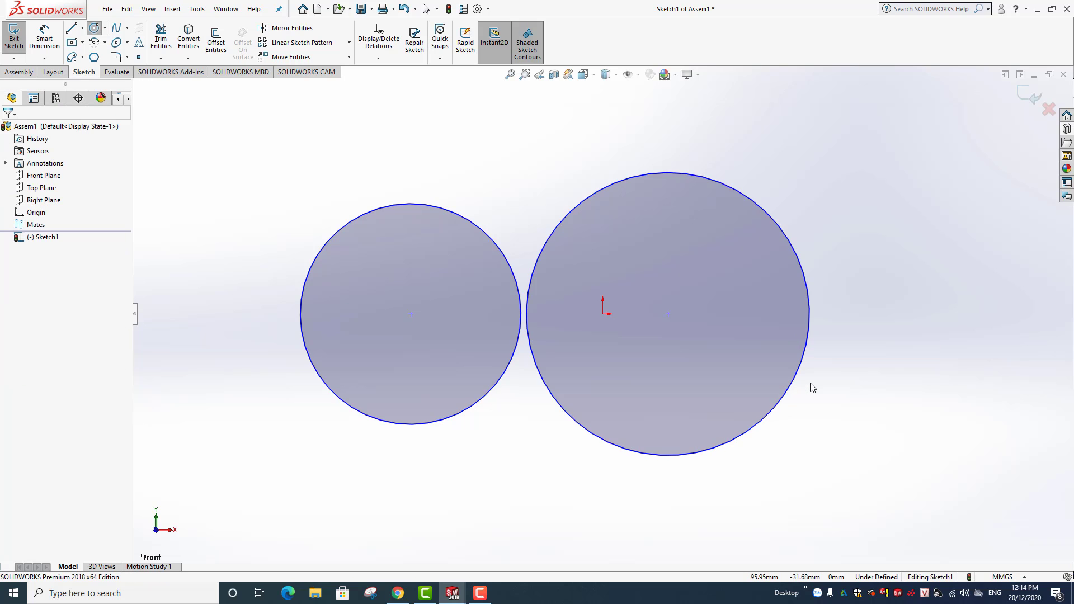
Constrain the two circles tangent to each other.
{"action": "left_click", "coordinate": [489, 236]}
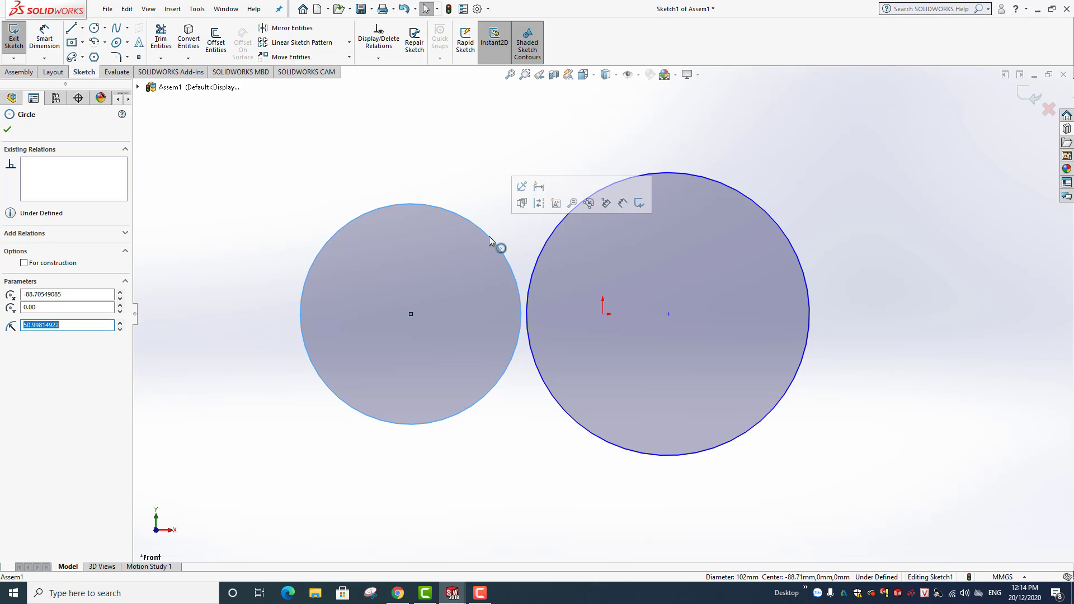
{"action": "left_click", "coordinate": [543, 250], "text": "ctrl"}
{"action": "left_click", "coordinate": [592, 209]}
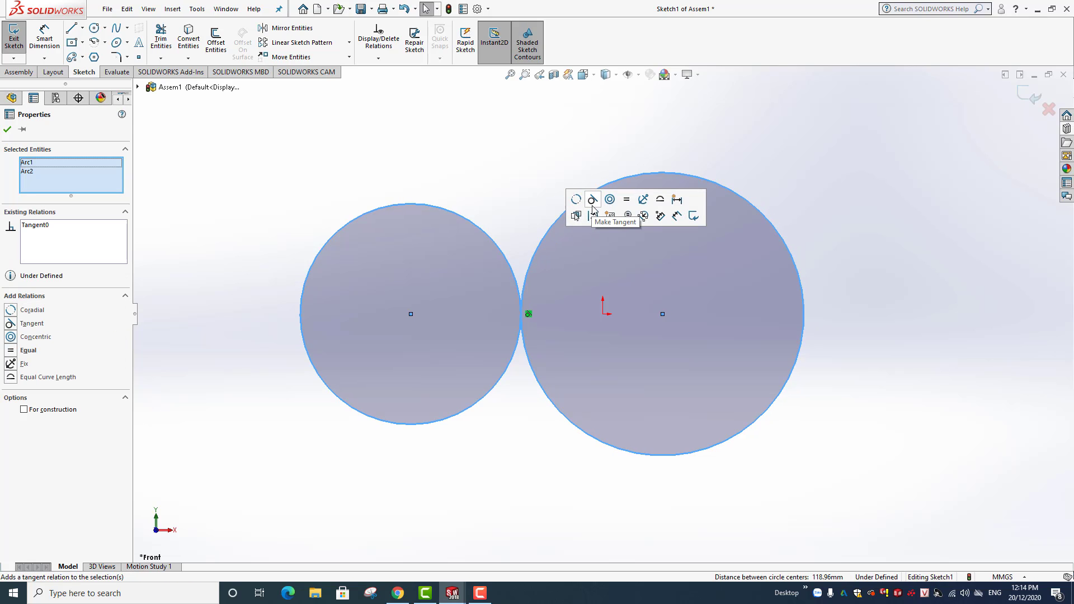
{"action": "left_click", "coordinate": [7, 129]}
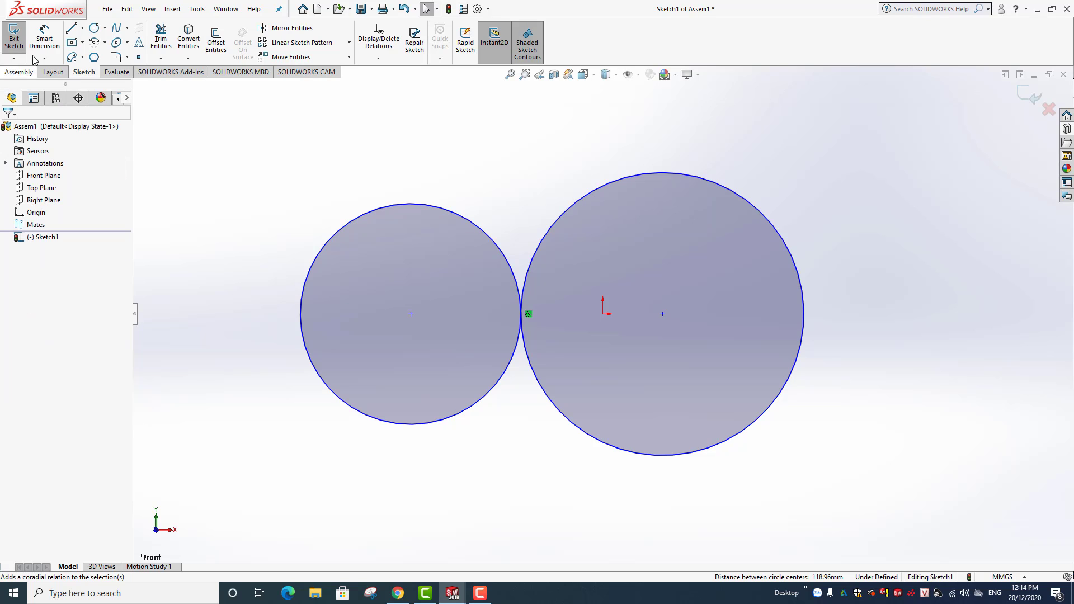
{"action": "left_click", "coordinate": [44, 38]}
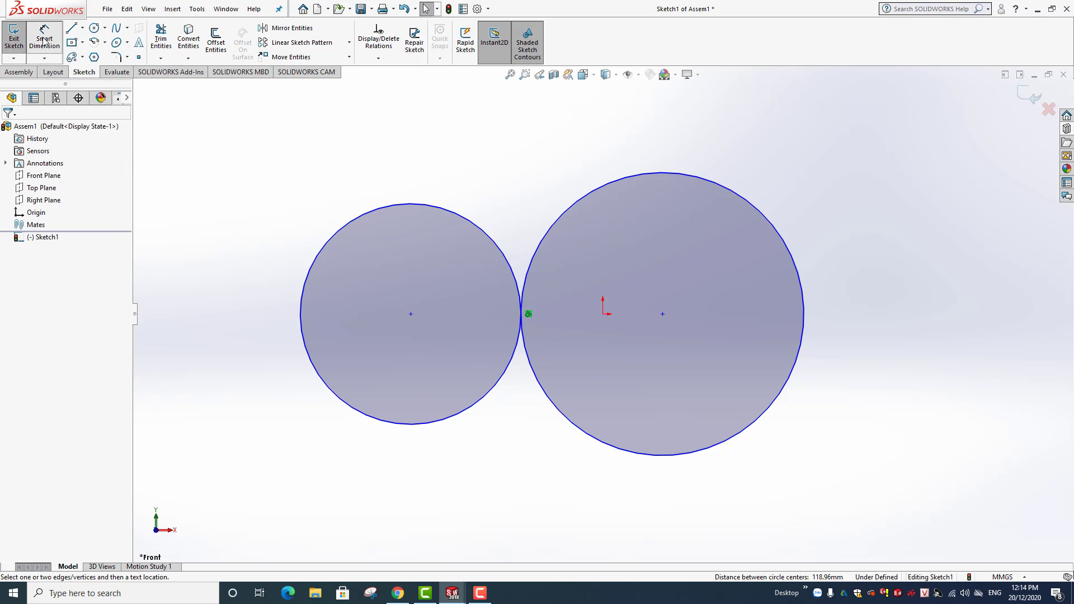
Dimension the left circle at Ø80 and the right circle at Ø200.
{"action": "left_click", "coordinate": [347, 232]}
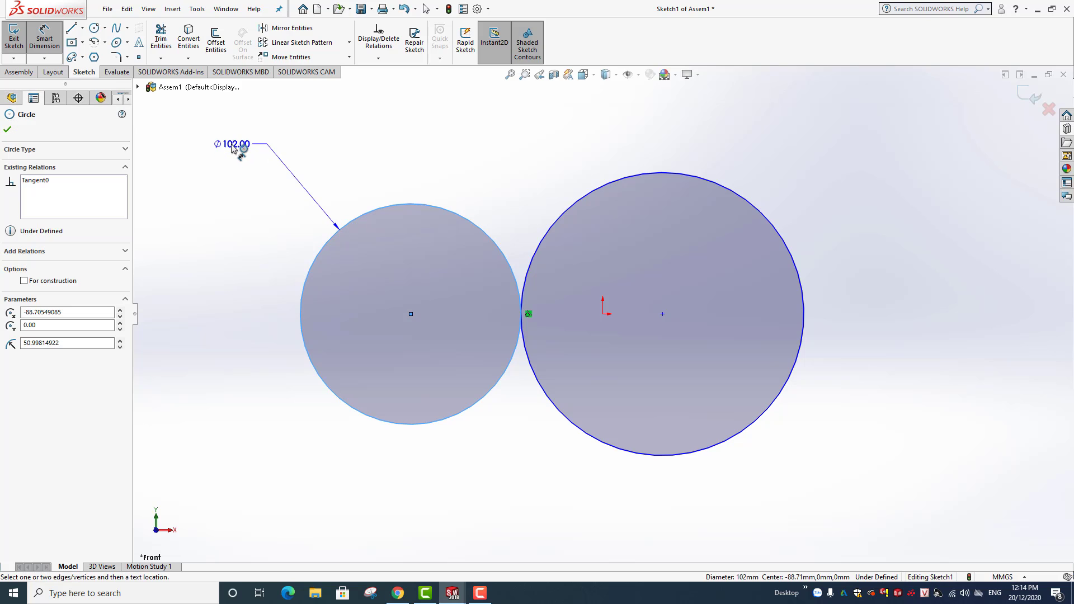
{"action": "left_click", "coordinate": [231, 145]}
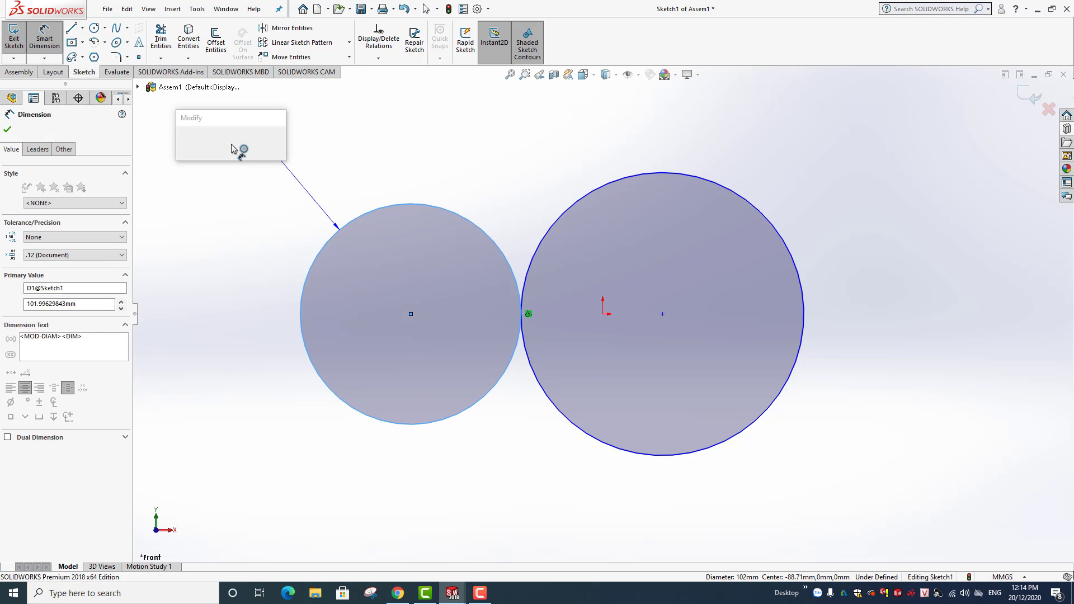
{"action": "type", "text": "80"}
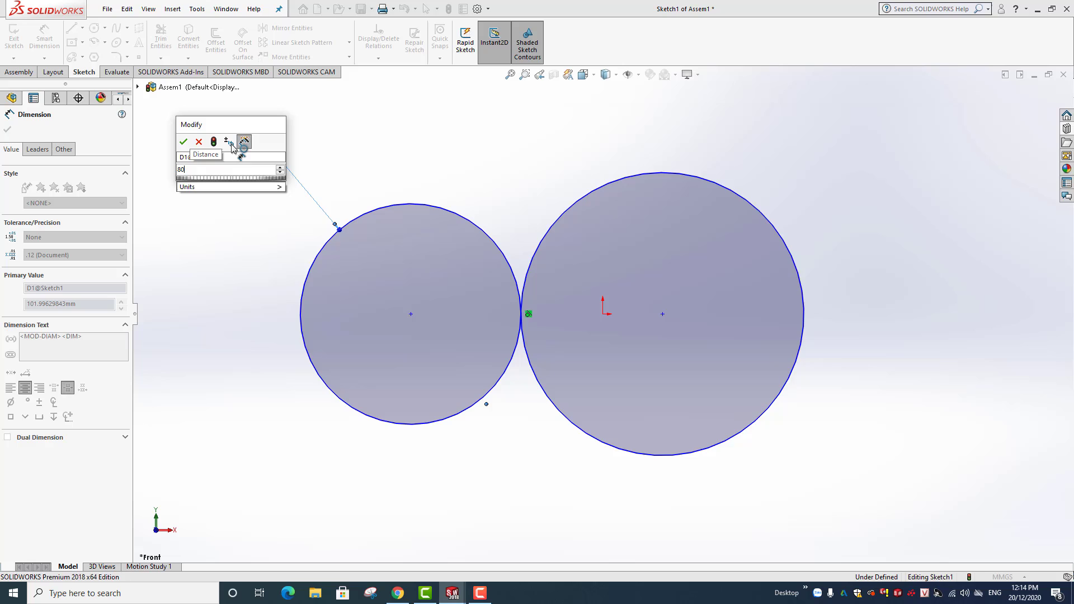
{"action": "key", "text": "Return"}
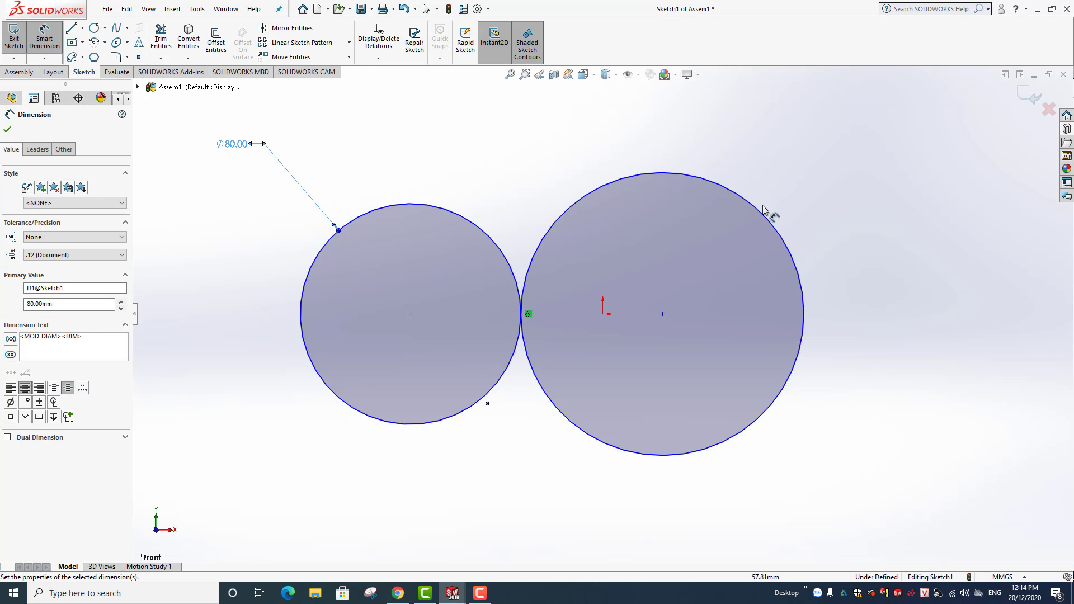
{"action": "left_click", "coordinate": [762, 217]}
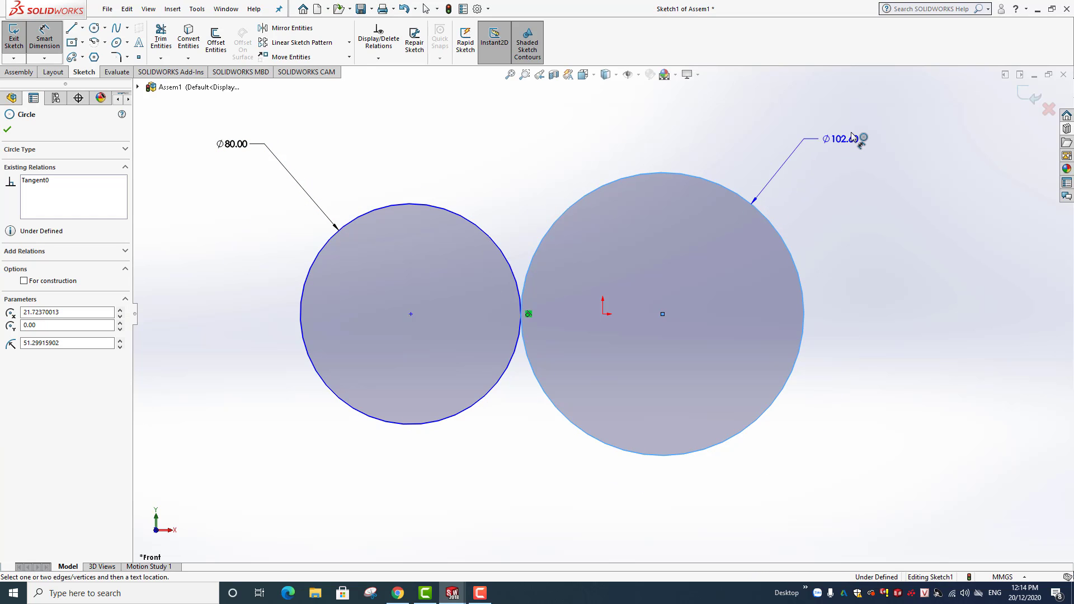
{"action": "left_click", "coordinate": [855, 134]}
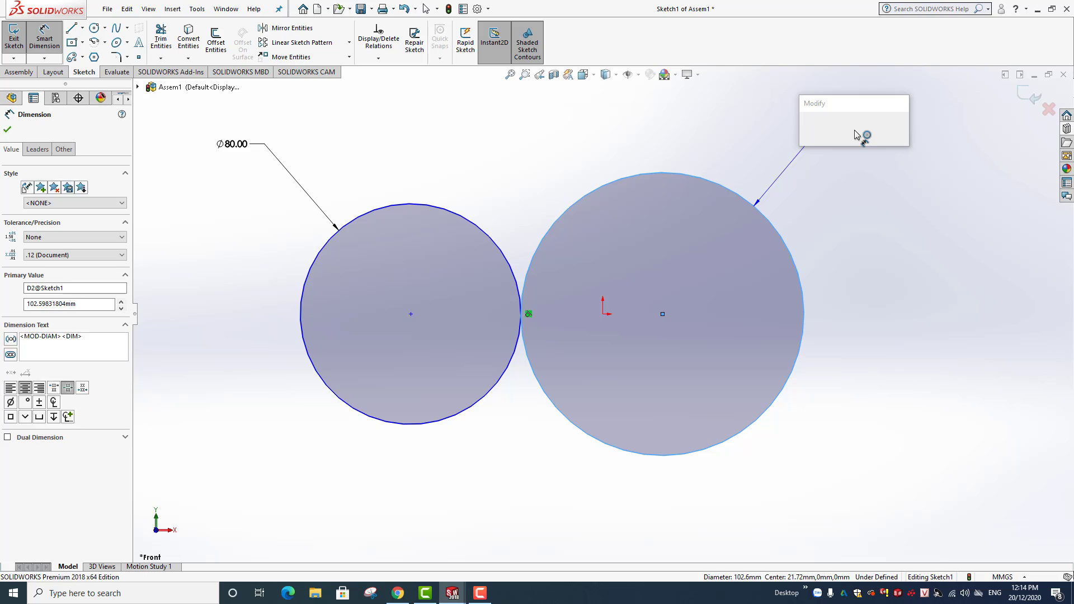
{"action": "type", "text": "200"}
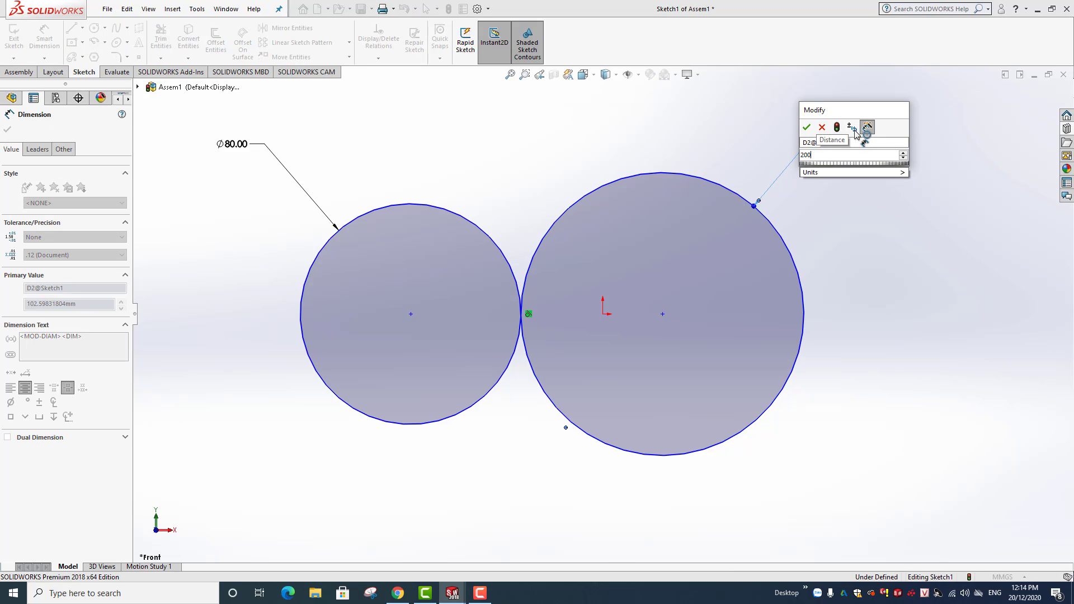
{"action": "key", "text": "Return"}
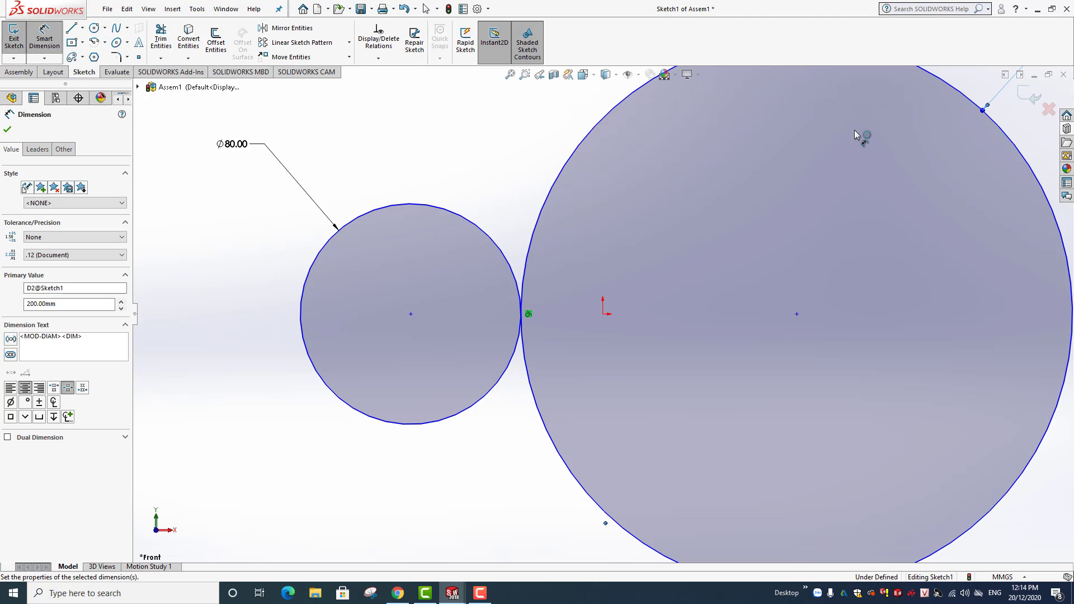
Zoom to fit the sketch and exit Sketch1.
{"action": "key", "text": "z"}
{"action": "key", "text": "z"}
{"action": "key", "text": "z"}
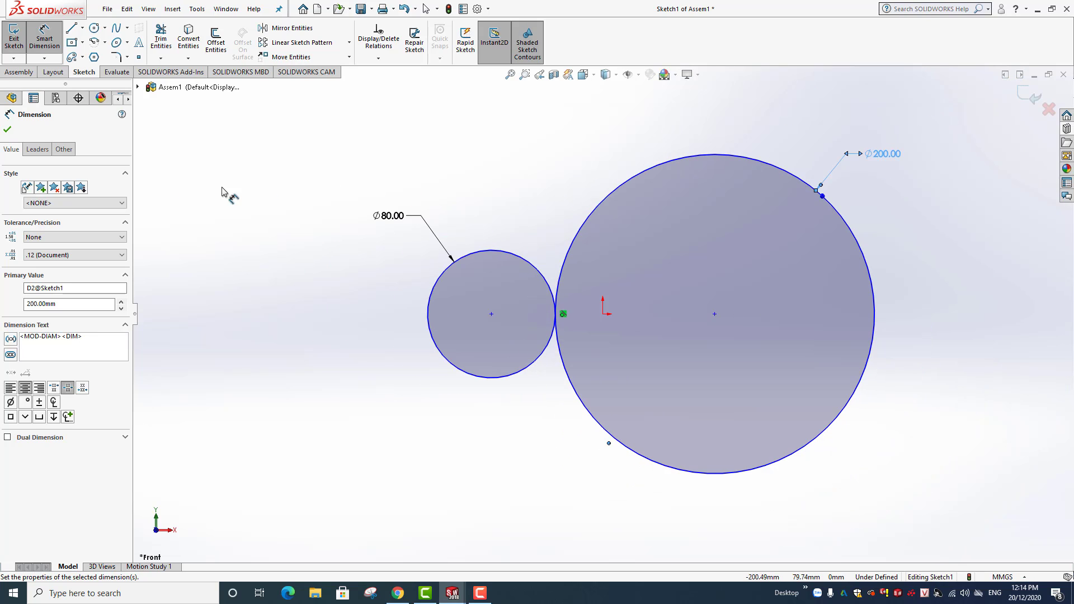
{"action": "left_click", "coordinate": [7, 131]}
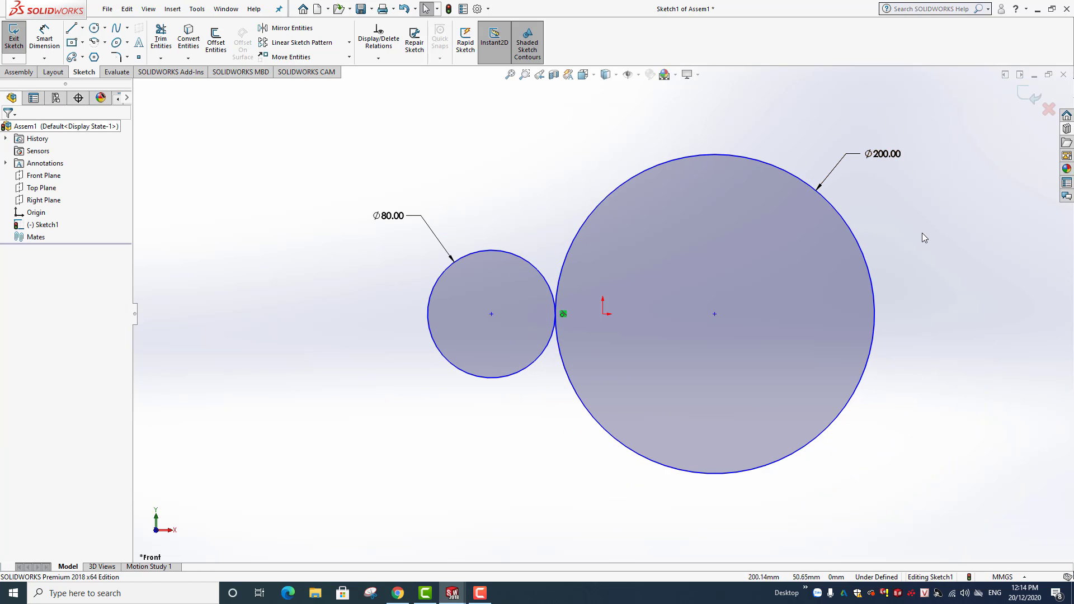
{"action": "left_click", "coordinate": [1032, 99]}
{"action": "middle_click_drag", "start_coordinate": [961, 222], "coordinate": [812, 257], "text": "ctrl"}
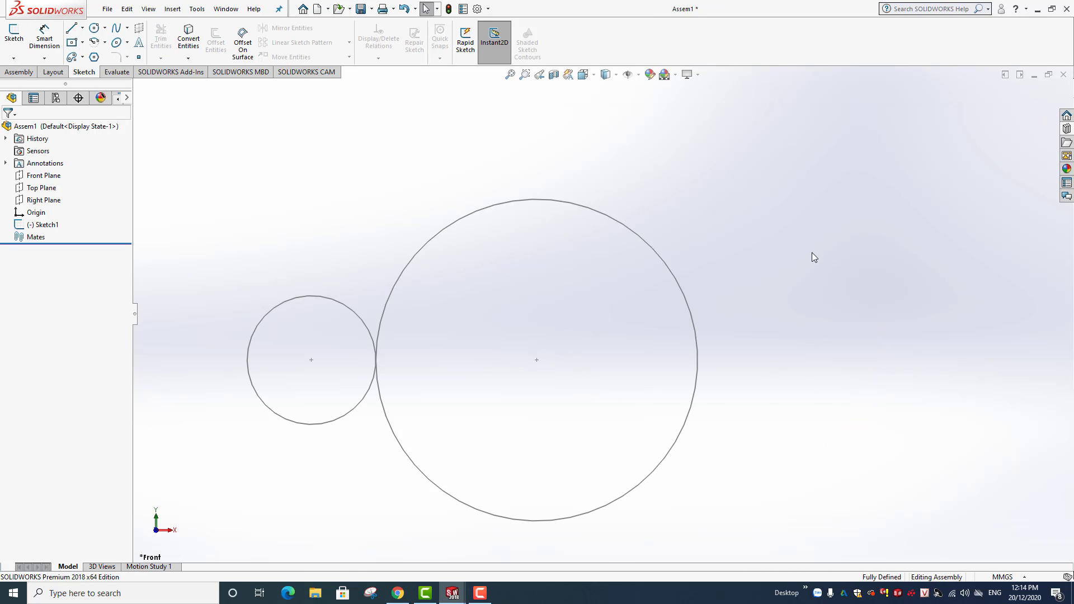
Open the Design Library's Toolbox and load the Toolbox add-in.
{"action": "left_click", "coordinate": [1066, 129]}
{"action": "left_click", "coordinate": [938, 108]}
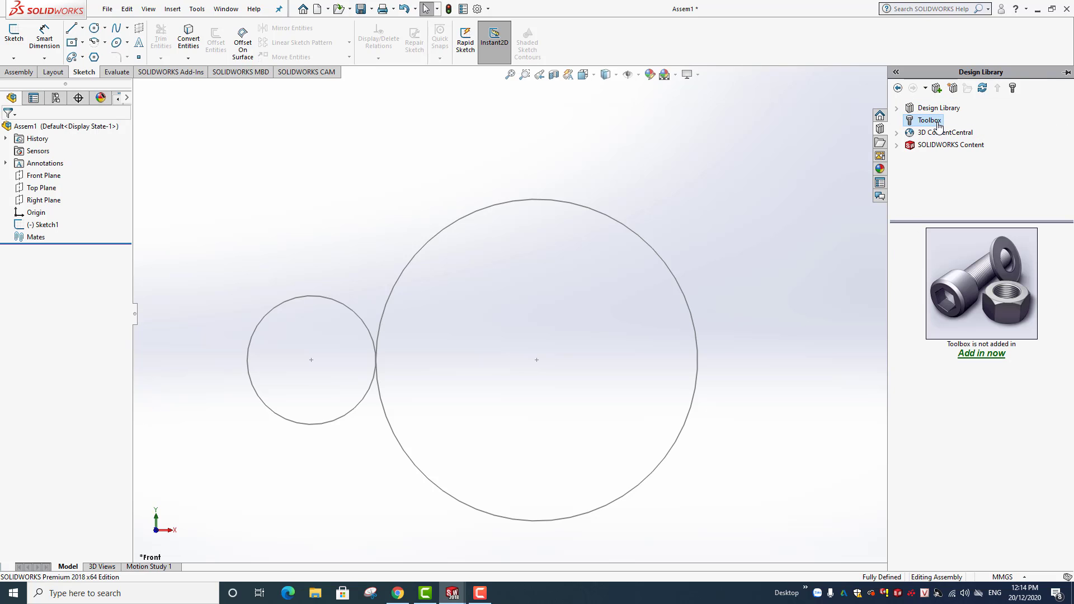
{"action": "left_click", "coordinate": [983, 356]}
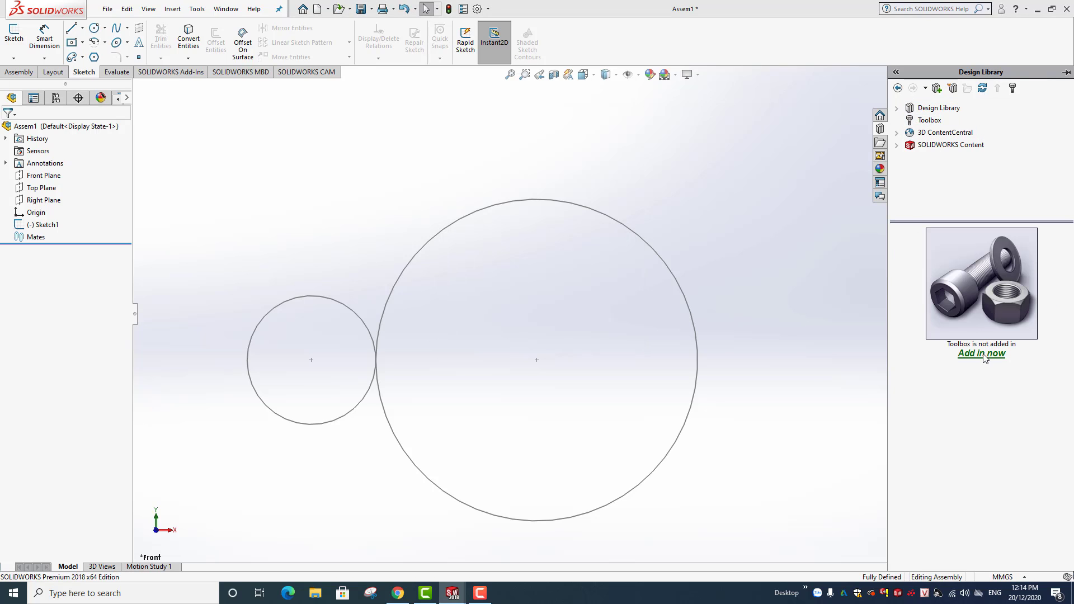
{"action": "scroll", "coordinate": [1001, 347], "scroll_direction": "down", "scroll_amount": 3}
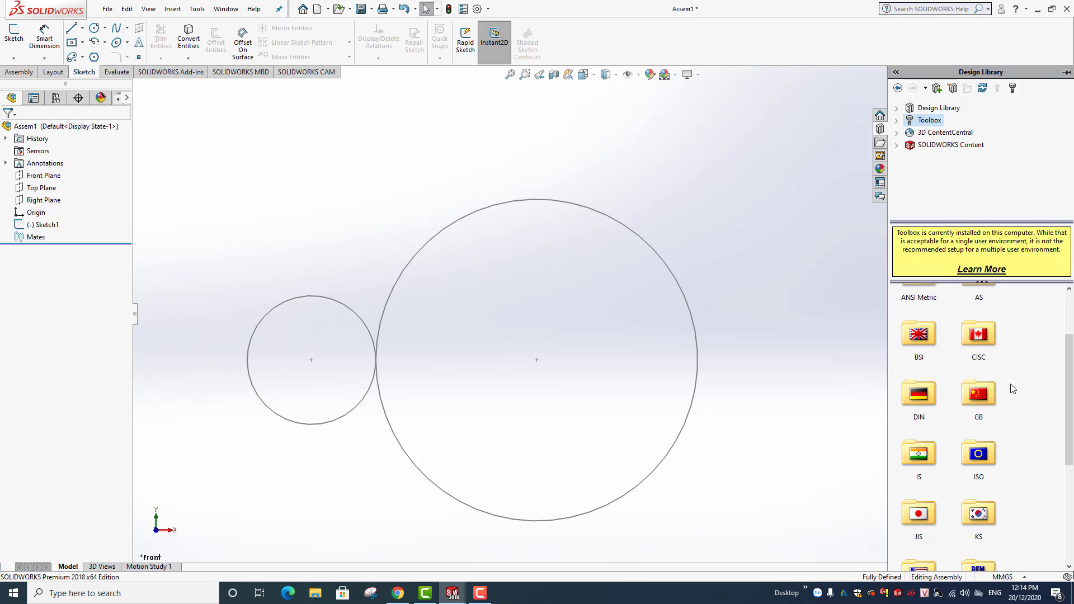
{"action": "scroll", "coordinate": [930, 378], "scroll_direction": "up", "scroll_amount": 3}
Browse ANSI Metric > Power Transmission > Gears and drag a spur gear onto the small circle.
{"action": "double_click", "coordinate": [918, 364]}
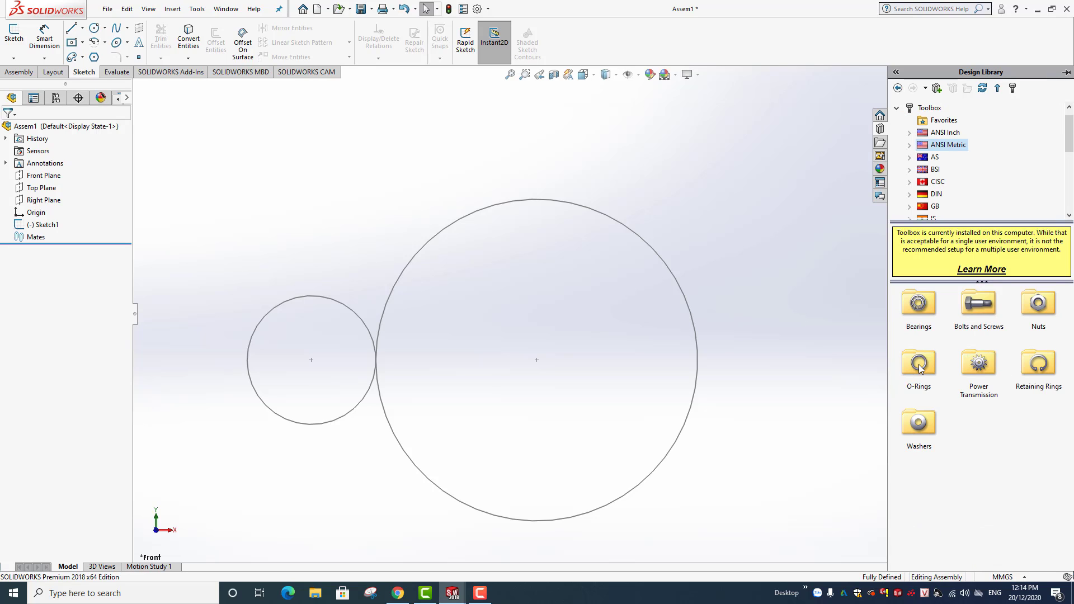
{"action": "double_click", "coordinate": [988, 370]}
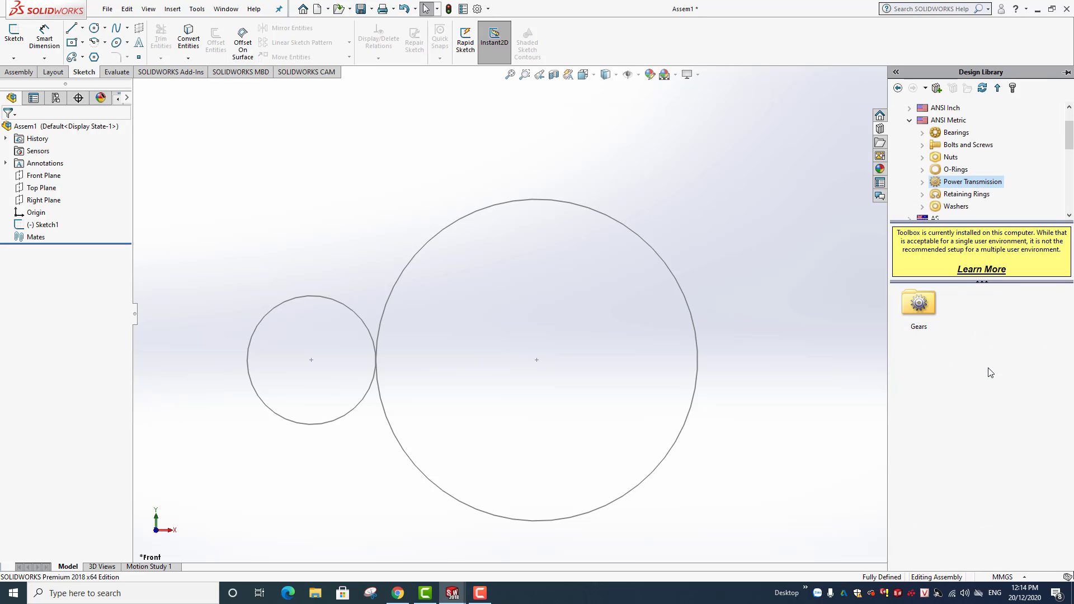
{"action": "double_click", "coordinate": [927, 310]}
{"action": "left_click", "coordinate": [924, 364]}
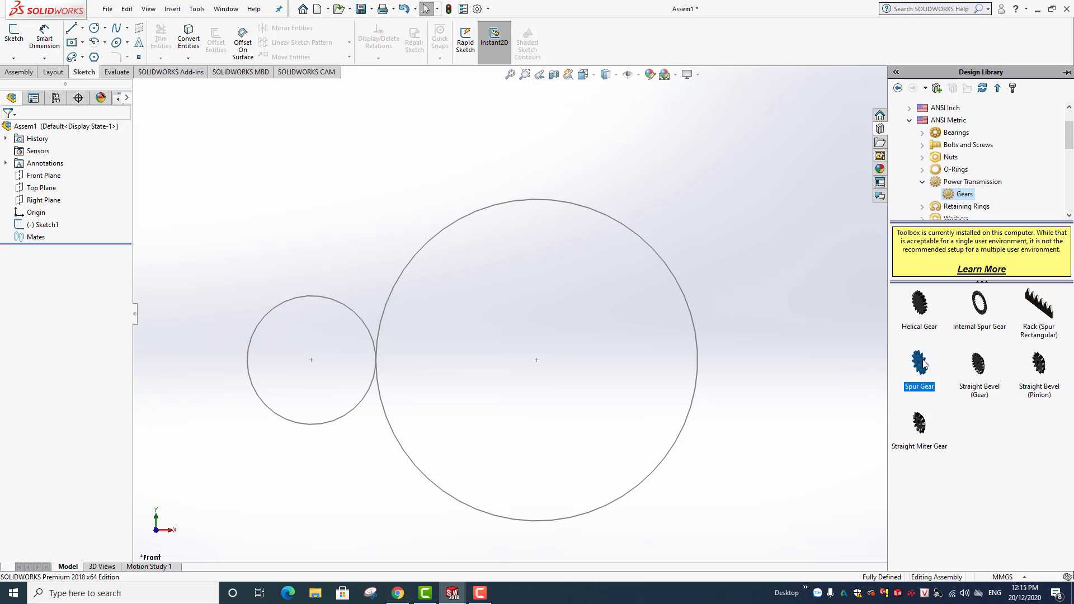
{"action": "left_click_drag", "start_coordinate": [924, 364], "coordinate": [464, 313]}
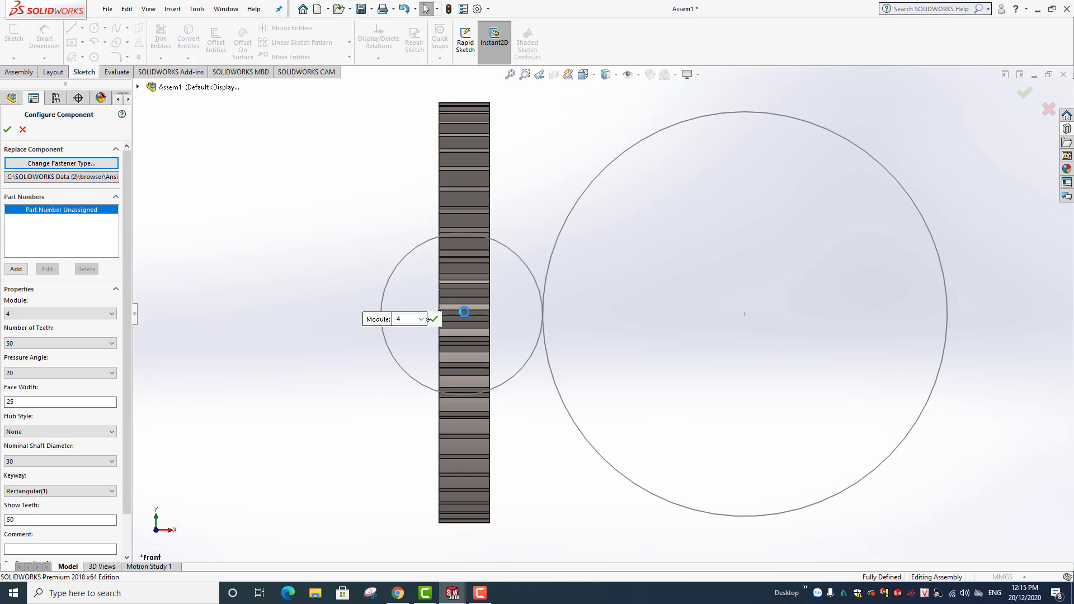
Keep the spur gear's module at 4 and give it 20 teeth.
{"action": "middle_click_drag", "start_coordinate": [325, 356], "coordinate": [377, 361]}
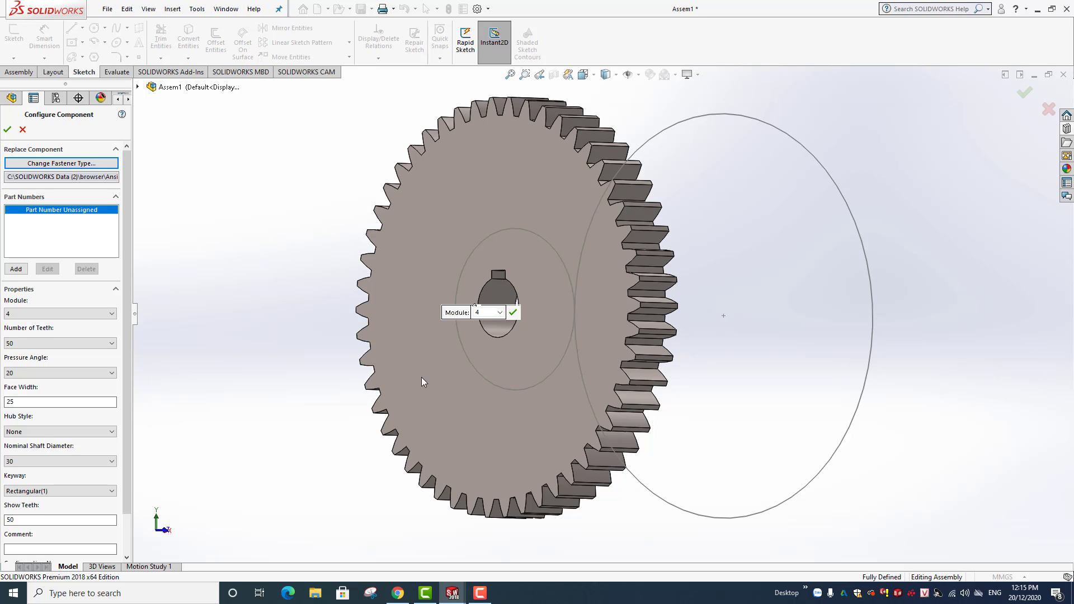
{"action": "left_click", "coordinate": [113, 315]}
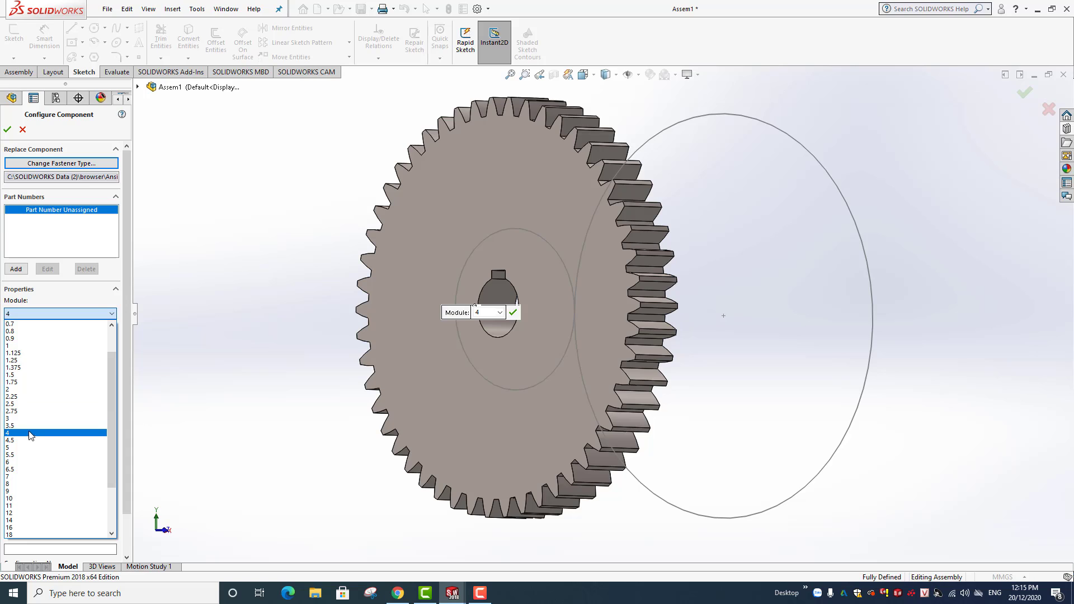
{"action": "left_click", "coordinate": [31, 433]}
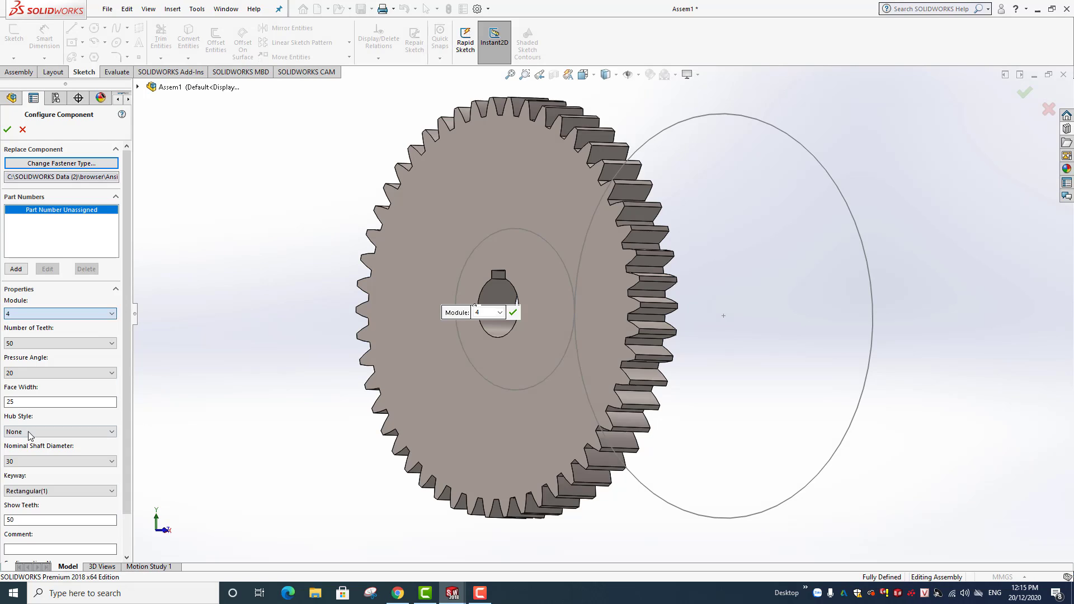
{"action": "left_click", "coordinate": [500, 313]}
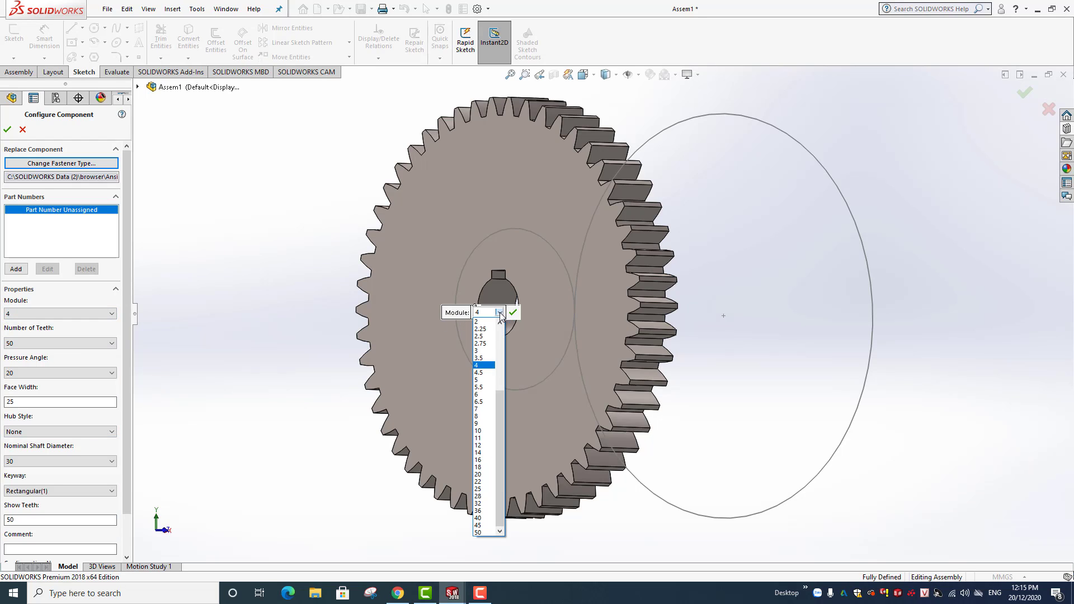
{"action": "left_click", "coordinate": [484, 366]}
{"action": "scroll", "coordinate": [109, 311], "scroll_direction": "down", "scroll_amount": 1}
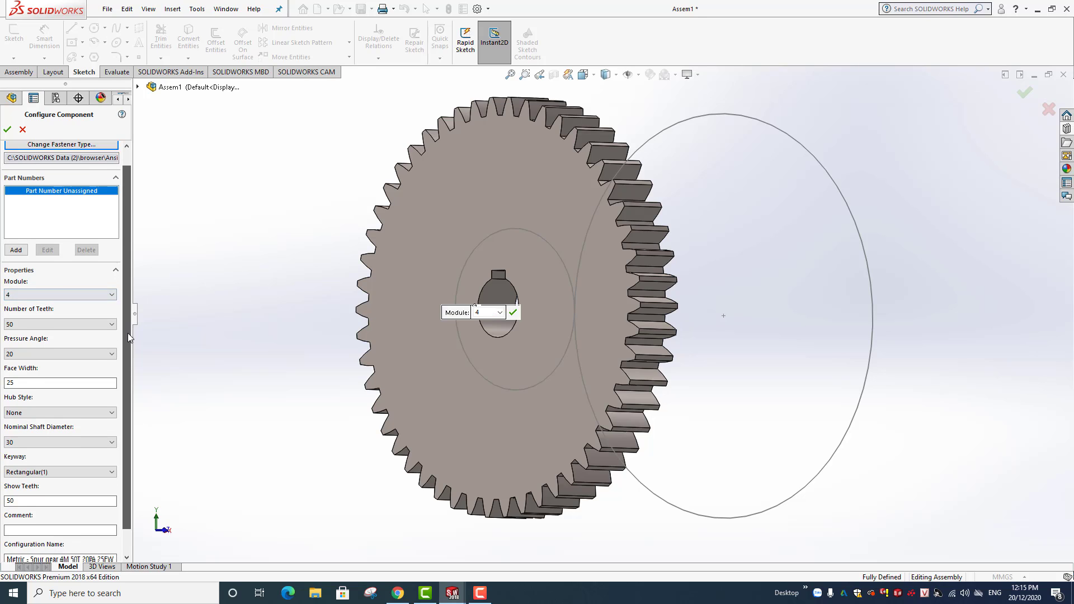
{"action": "scroll", "coordinate": [111, 312], "scroll_direction": "down", "scroll_amount": 1}
{"action": "left_click", "coordinate": [112, 307]}
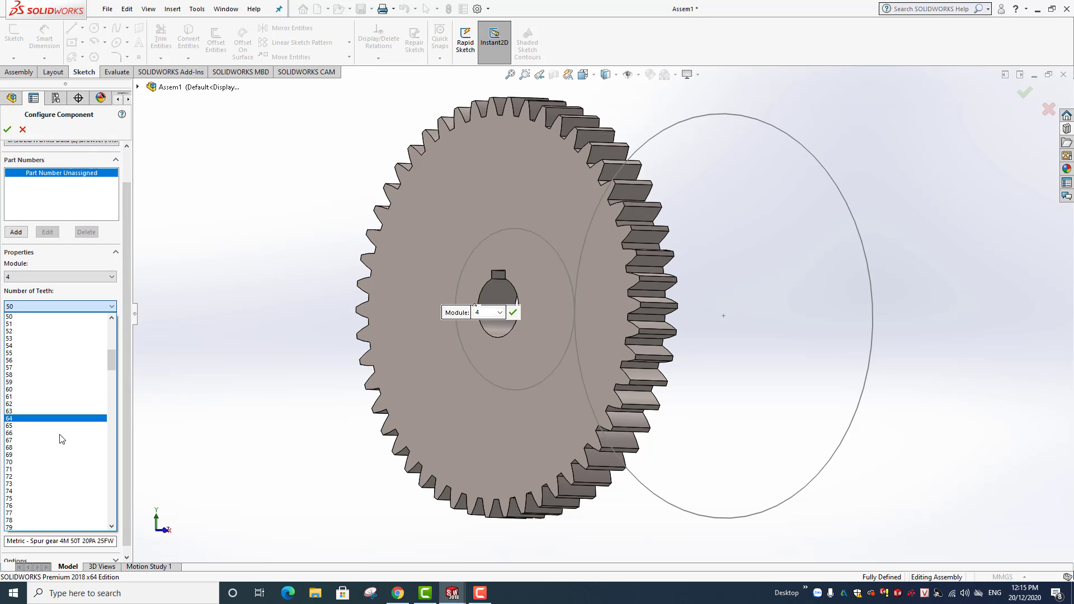
{"action": "scroll", "coordinate": [56, 401], "scroll_direction": "up", "scroll_amount": 4}
{"action": "scroll", "coordinate": [49, 394], "scroll_direction": "up", "scroll_amount": 4}
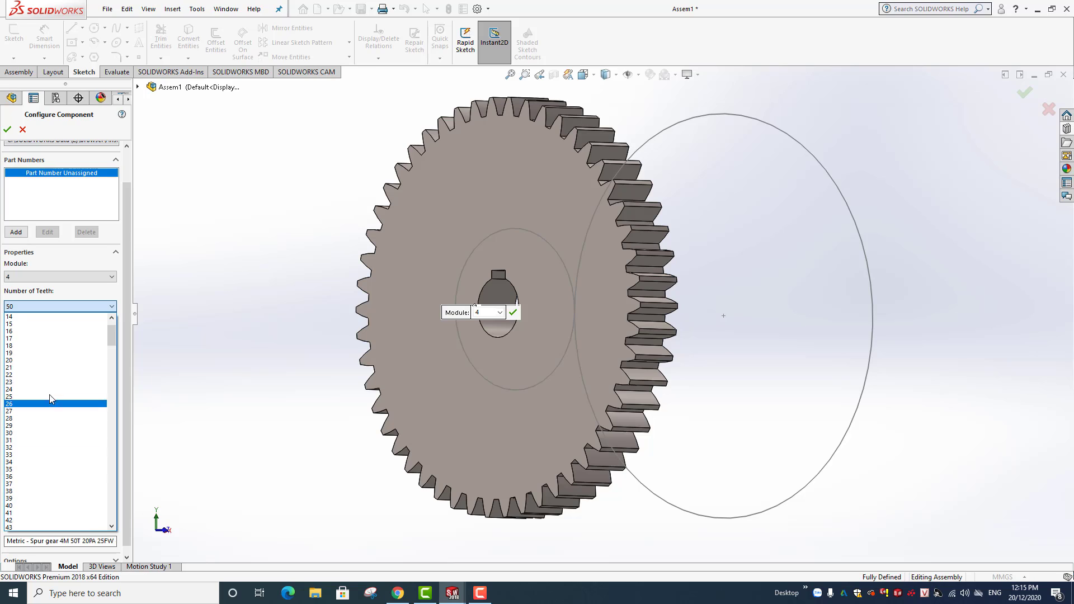
{"action": "left_click", "coordinate": [35, 361]}
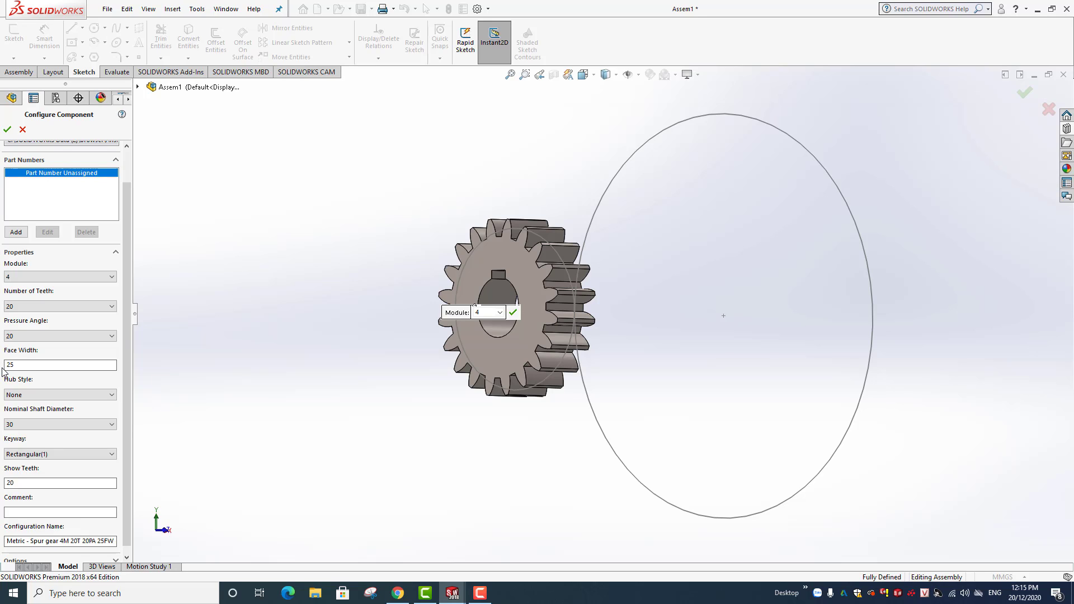
Leave hub style None, set shaft diameter 20 and a Square(1) keyway.
{"action": "left_click", "coordinate": [50, 398]}
{"action": "left_click", "coordinate": [32, 407]}
{"action": "left_click", "coordinate": [79, 424]}
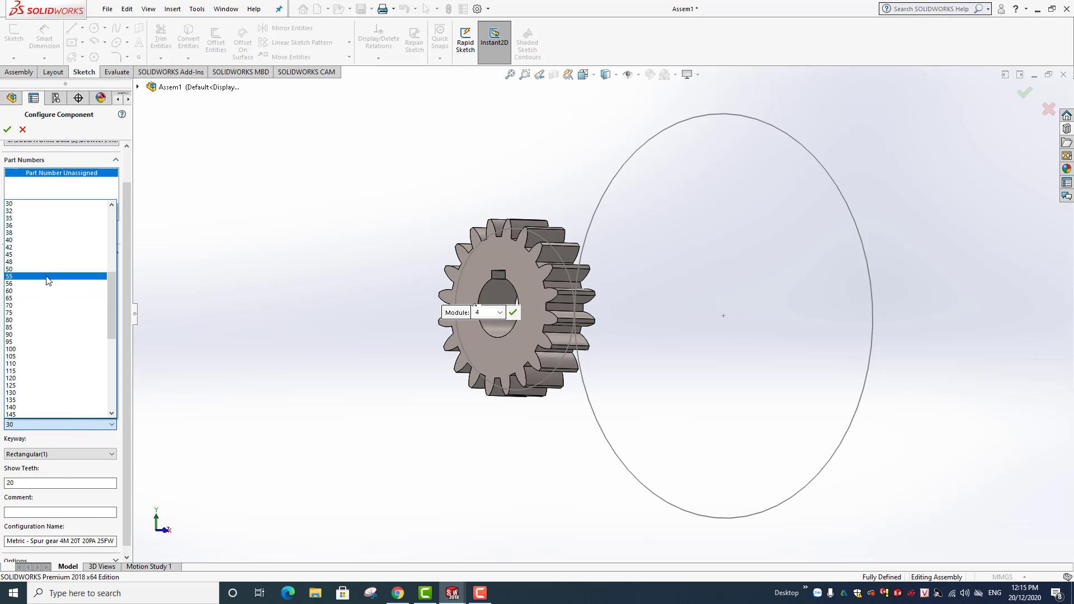
{"action": "scroll", "coordinate": [48, 280], "scroll_direction": "up", "scroll_amount": 3}
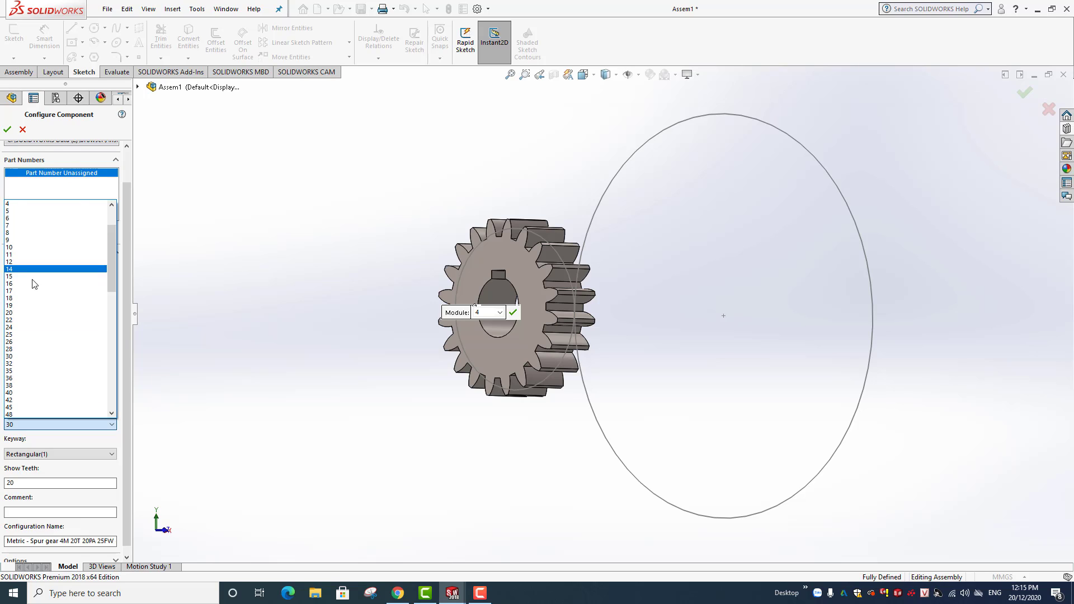
{"action": "left_click", "coordinate": [26, 319]}
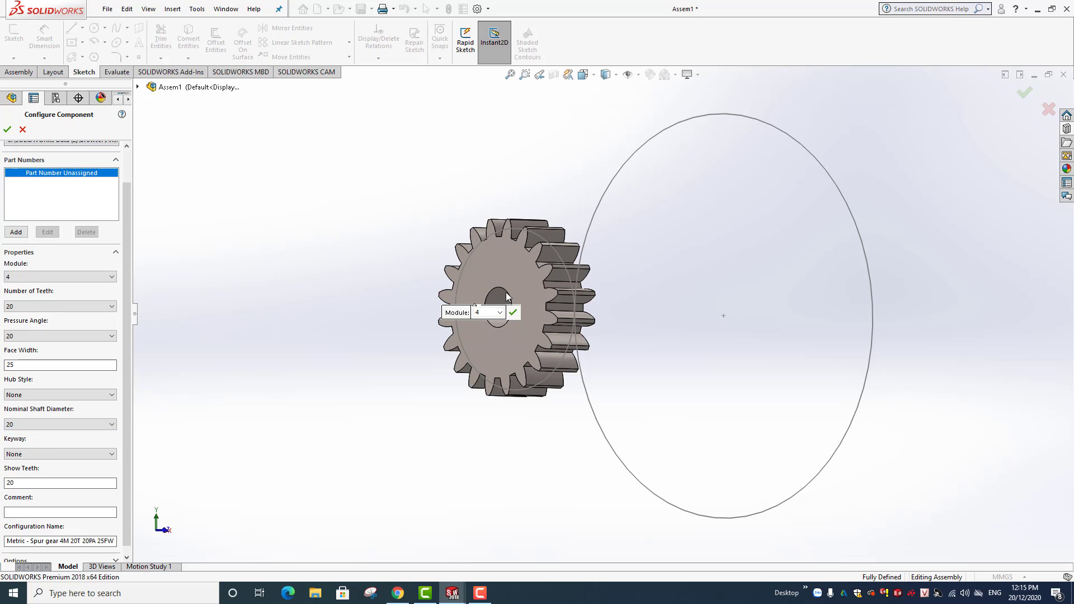
{"action": "scroll", "coordinate": [127, 425], "scroll_direction": "down", "scroll_amount": 1}
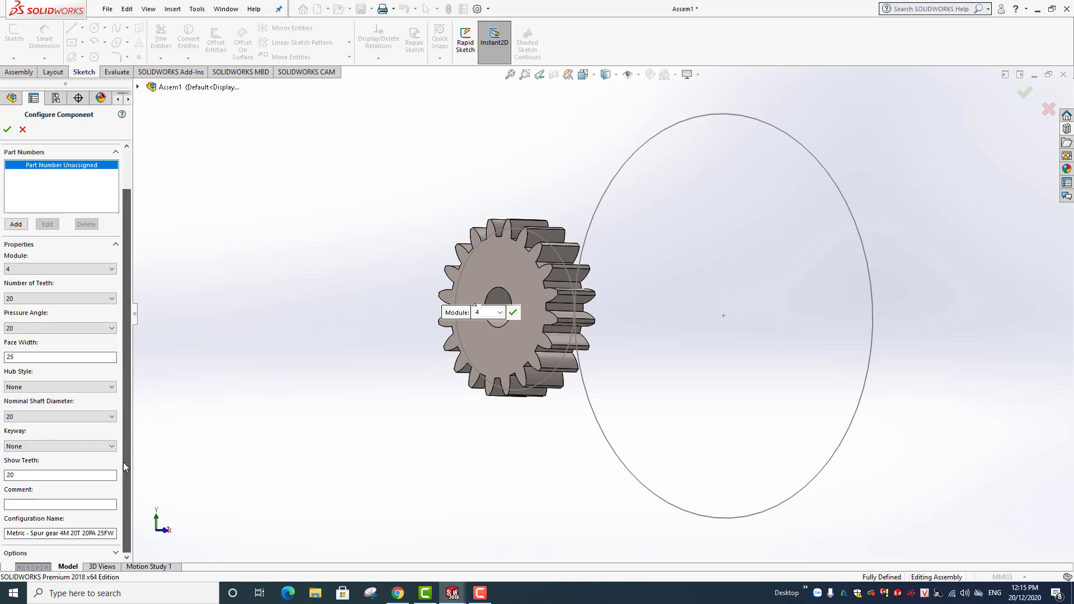
{"action": "left_click", "coordinate": [41, 446]}
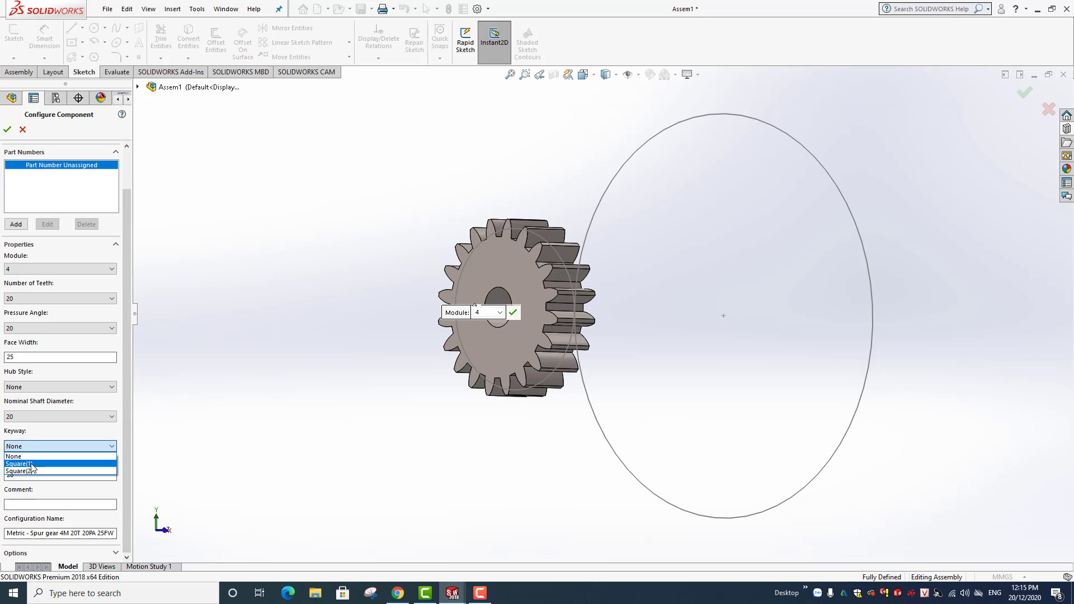
{"action": "left_click", "coordinate": [31, 463]}
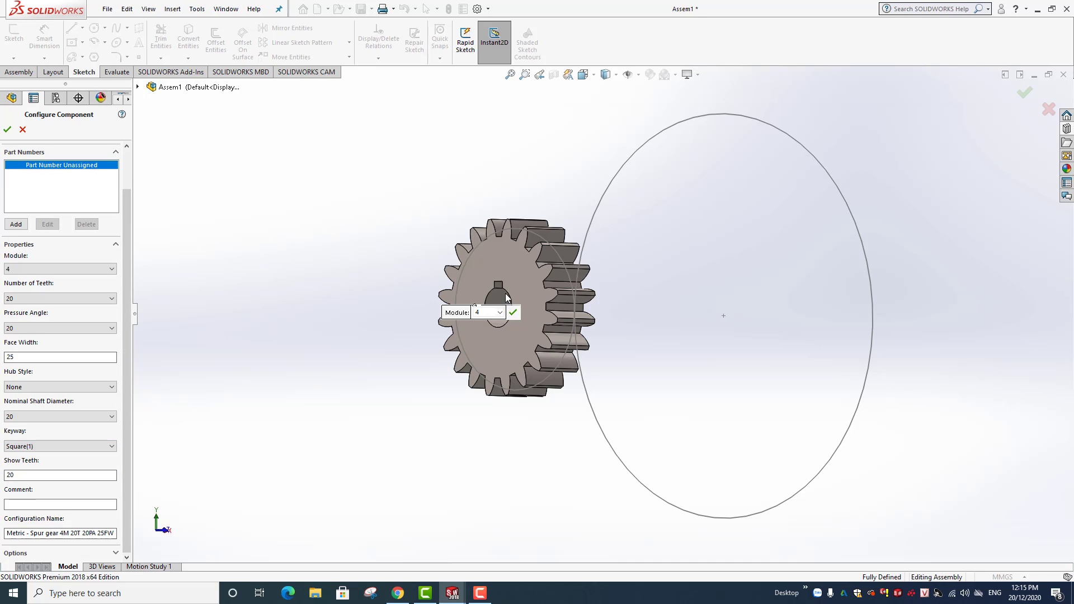
{"action": "scroll", "coordinate": [492, 304], "scroll_direction": "down", "scroll_amount": 3}
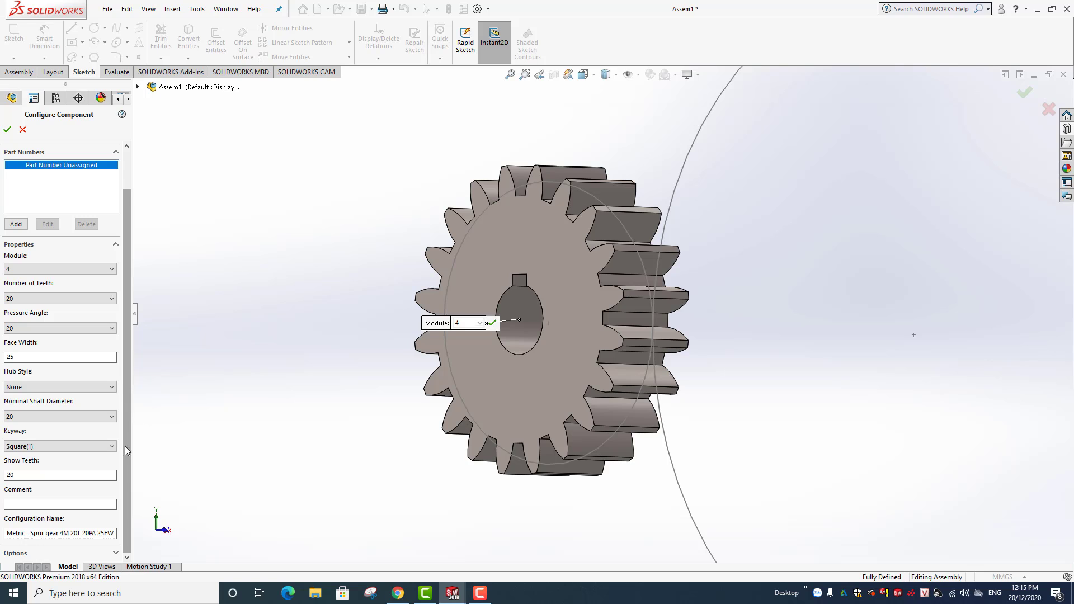
{"action": "scroll", "coordinate": [124, 494], "scroll_direction": "up", "scroll_amount": 1}
{"action": "scroll", "coordinate": [124, 495], "scroll_direction": "up", "scroll_amount": 1}
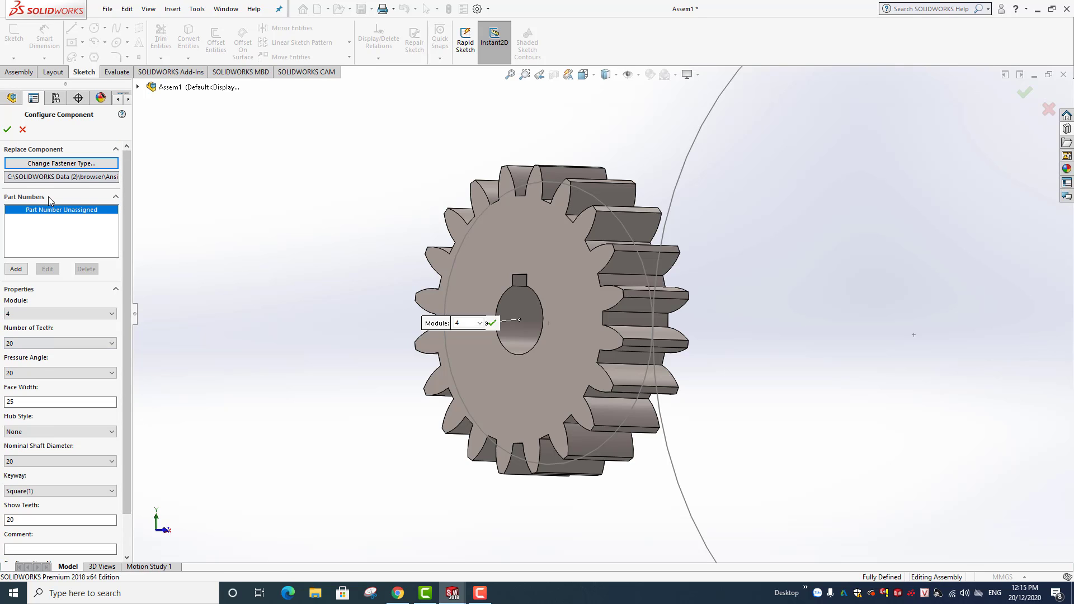
Accept the 20-tooth gear, cancel further copies, and zoom to show gear and circle.
{"action": "left_click", "coordinate": [7, 131]}
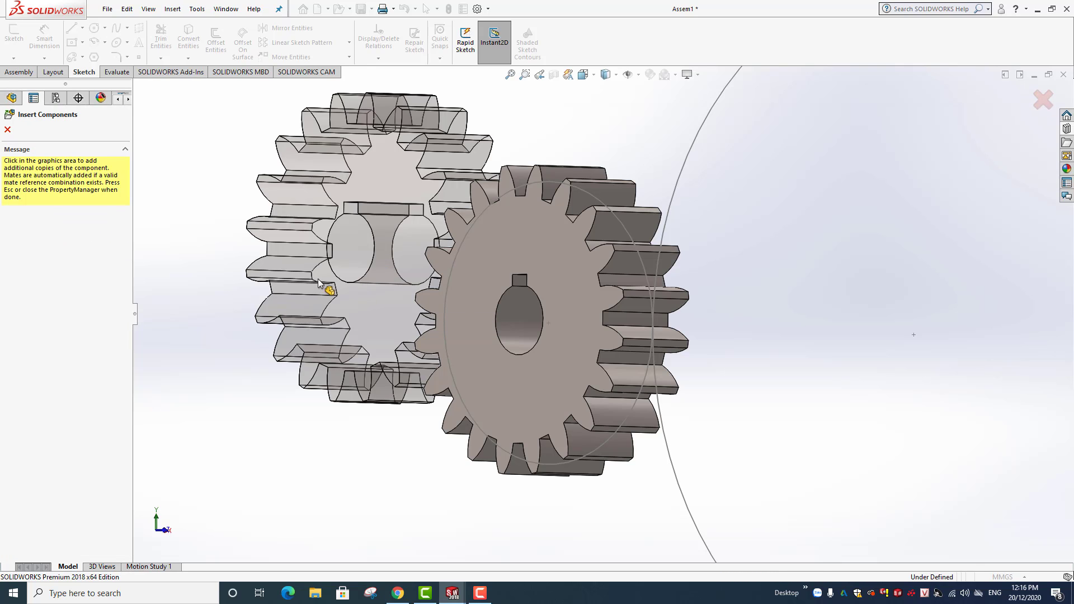
{"action": "left_click", "coordinate": [7, 130]}
{"action": "key", "text": "z"}
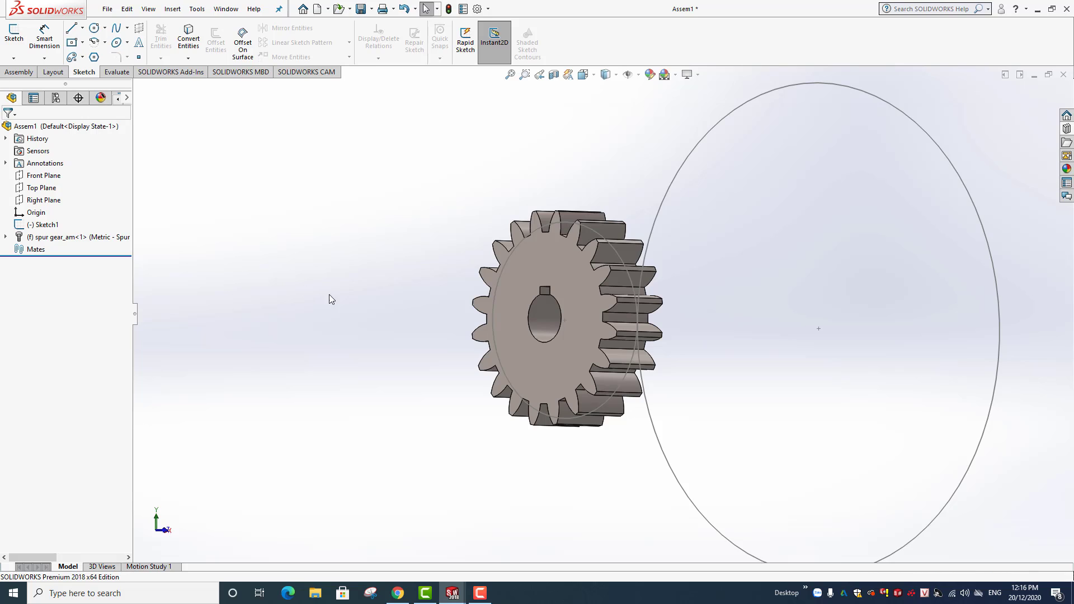
{"action": "mouse_move", "coordinate": [329, 294]}
{"action": "middle_mouse_down"}
{"action": "mouse_move", "coordinate": [372, 299]}
{"action": "mouse_move", "coordinate": [299, 279]}
{"action": "middle_mouse_up"}
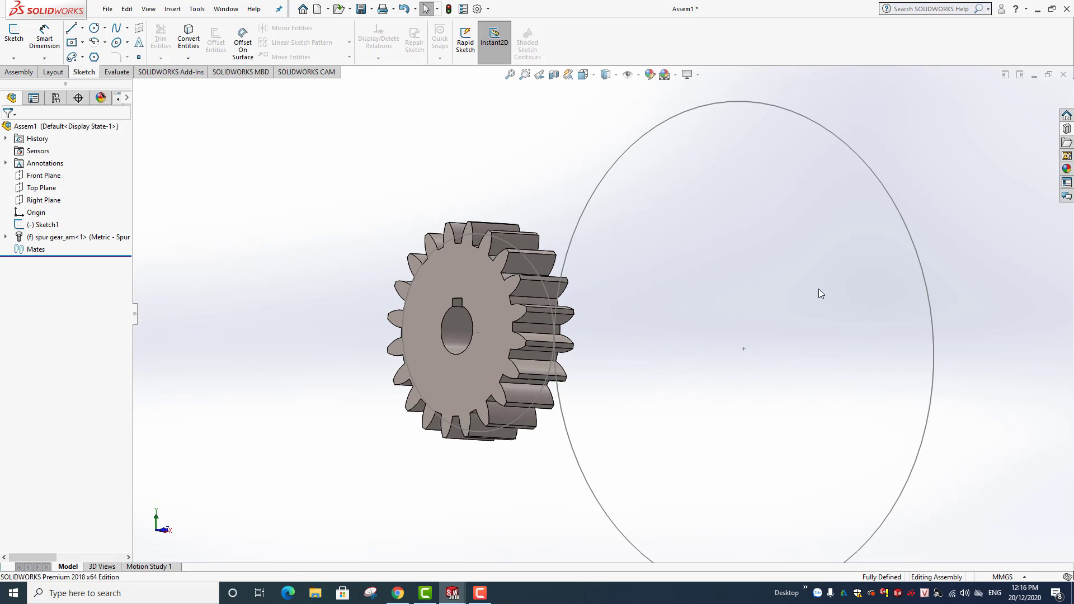
{"action": "key", "text": "z"}
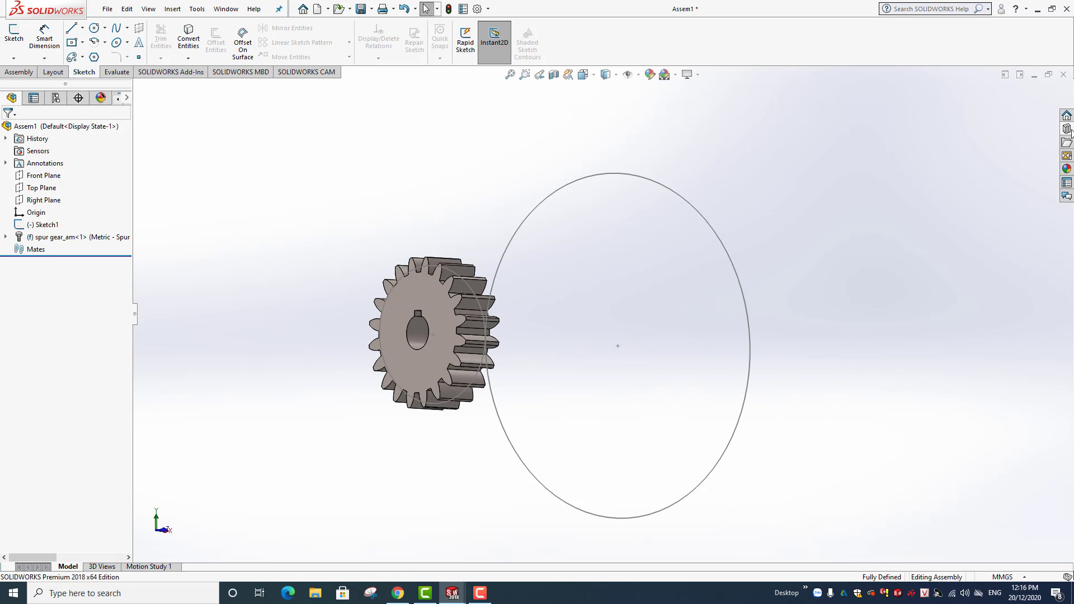
{"action": "left_click", "coordinate": [1067, 129]}
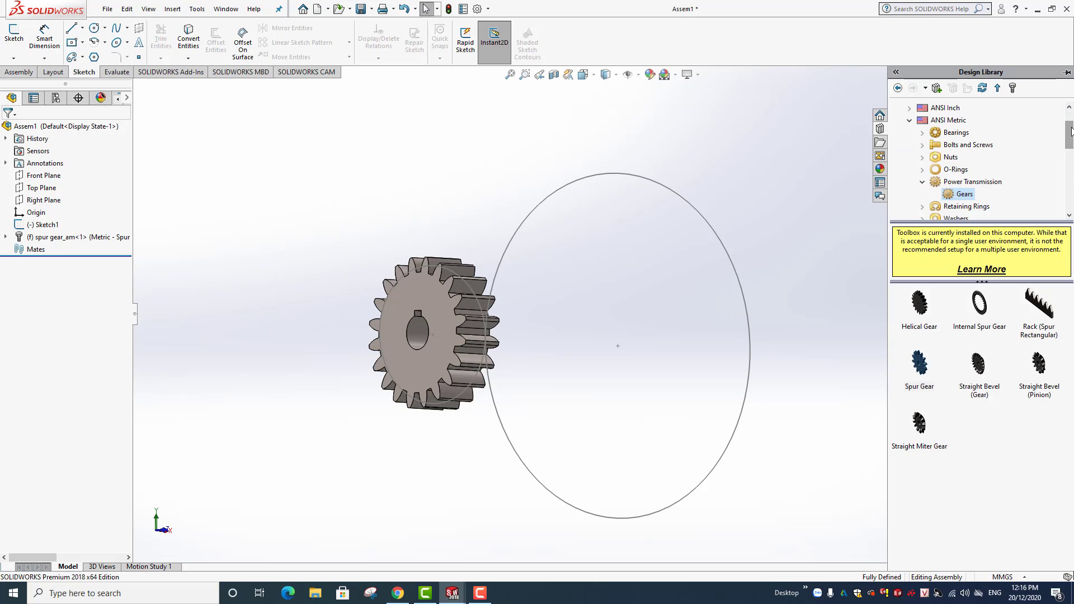
Drag a second spur gear into the assembly with module 4 and 50 teeth.
{"action": "left_click", "coordinate": [921, 375]}
{"action": "left_click_drag", "start_coordinate": [921, 374], "coordinate": [626, 361]}
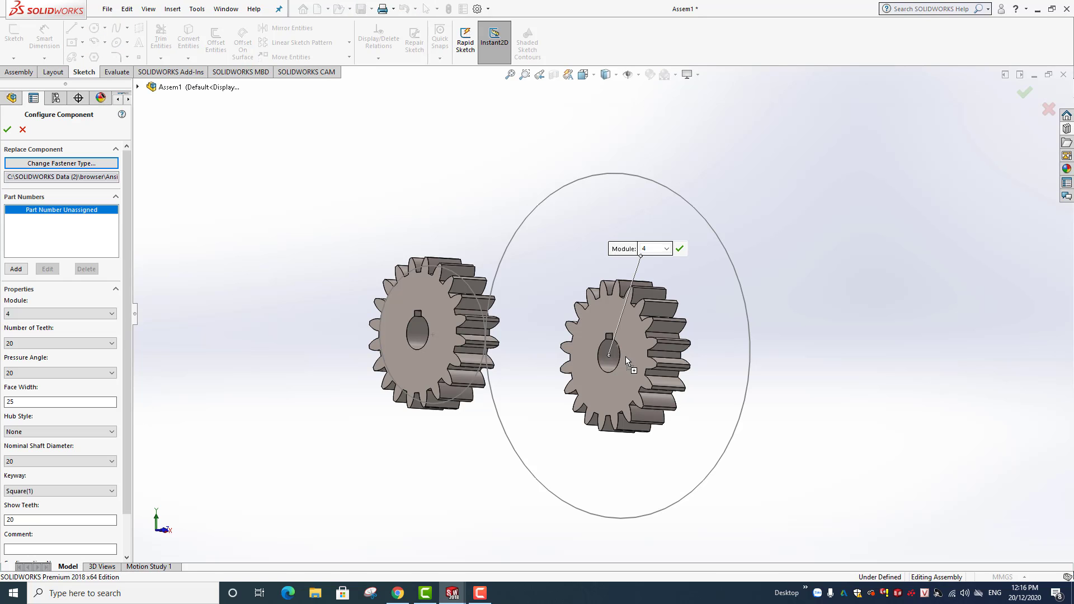
{"action": "scroll", "coordinate": [130, 340], "scroll_direction": "down", "scroll_amount": 2}
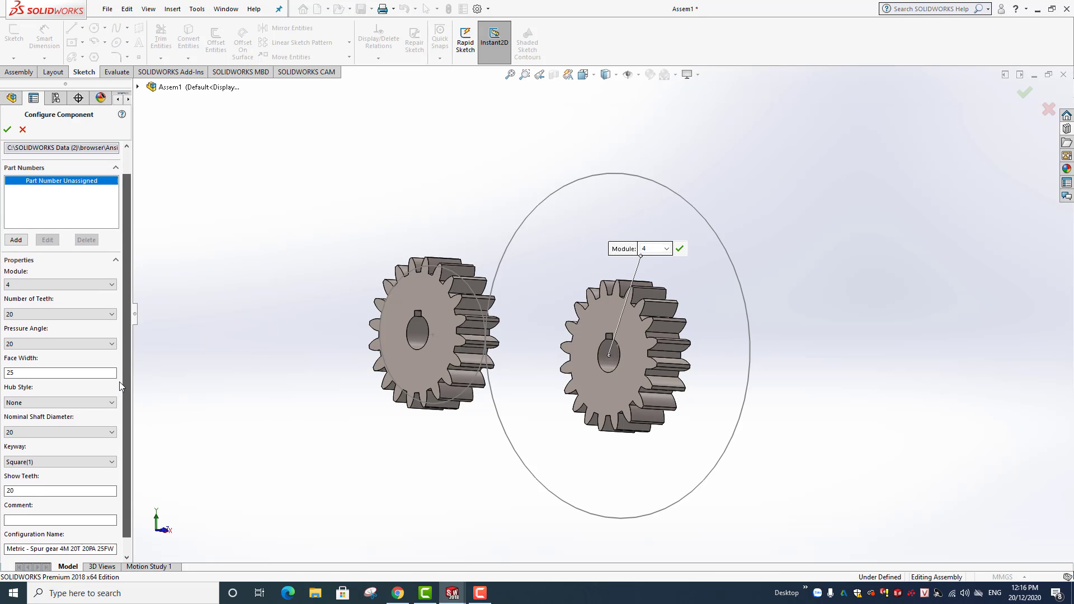
{"action": "left_click", "coordinate": [666, 249]}
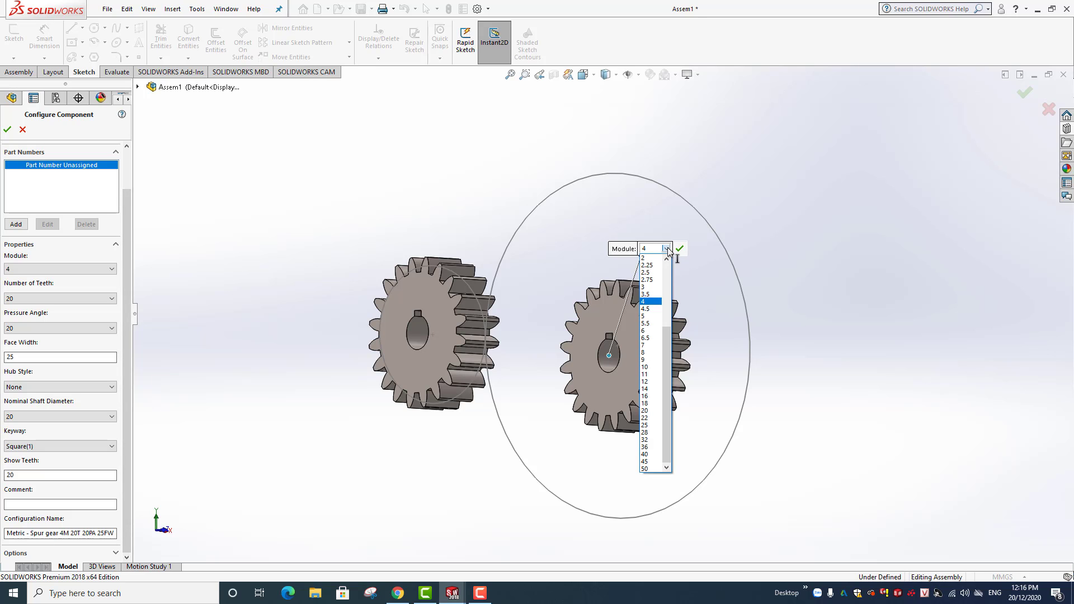
{"action": "left_click", "coordinate": [646, 303]}
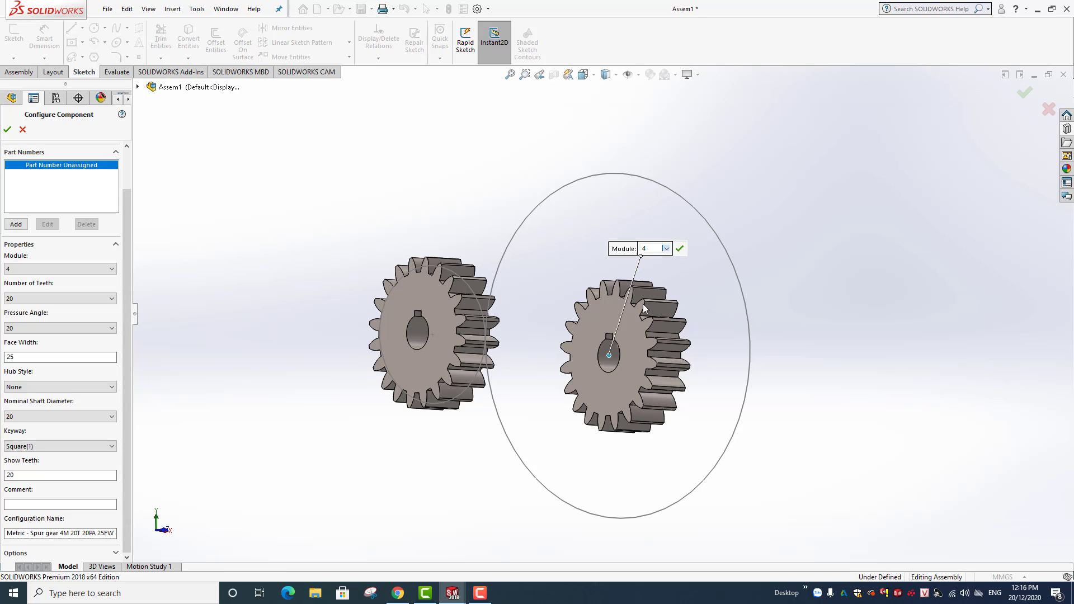
{"action": "left_click", "coordinate": [34, 269]}
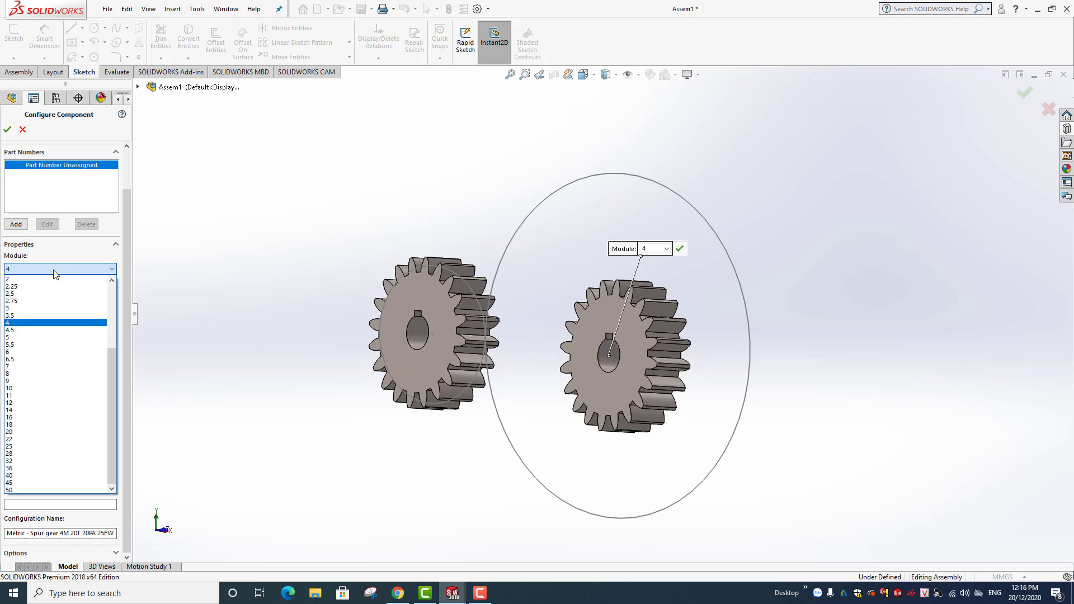
{"action": "left_click", "coordinate": [24, 329]}
{"action": "left_click", "coordinate": [54, 298]}
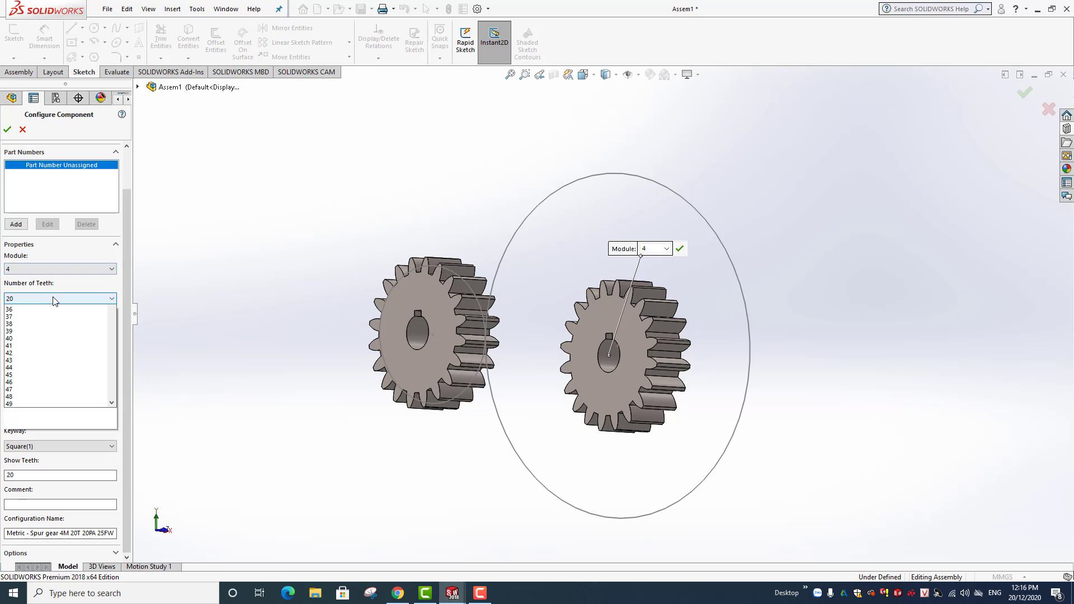
{"action": "scroll", "coordinate": [59, 401], "scroll_direction": "down", "scroll_amount": 3}
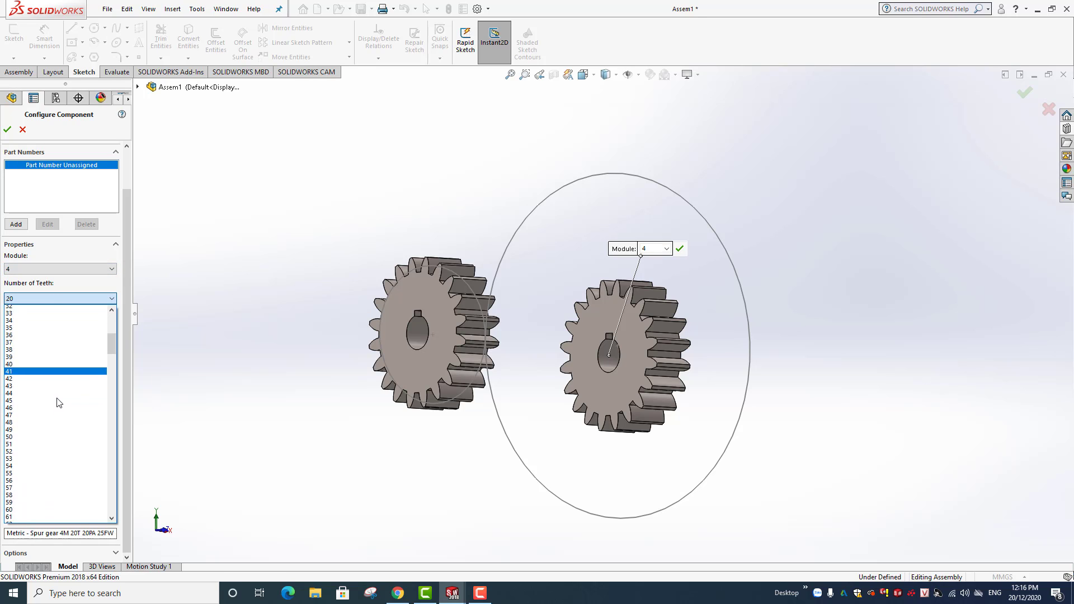
{"action": "scroll", "coordinate": [58, 403], "scroll_direction": "down", "scroll_amount": 2}
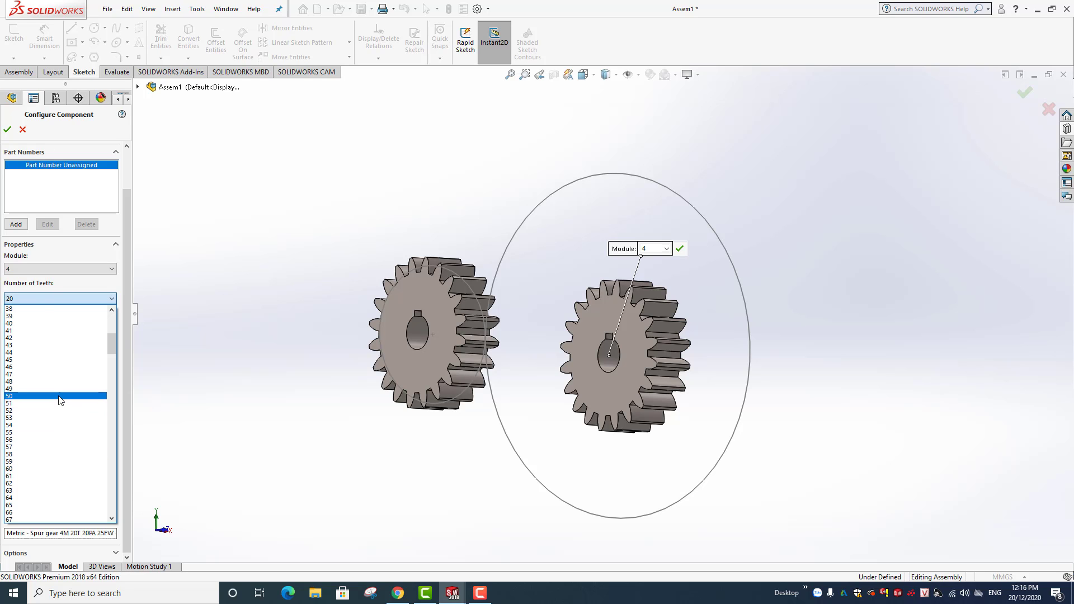
{"action": "left_click", "coordinate": [60, 398]}
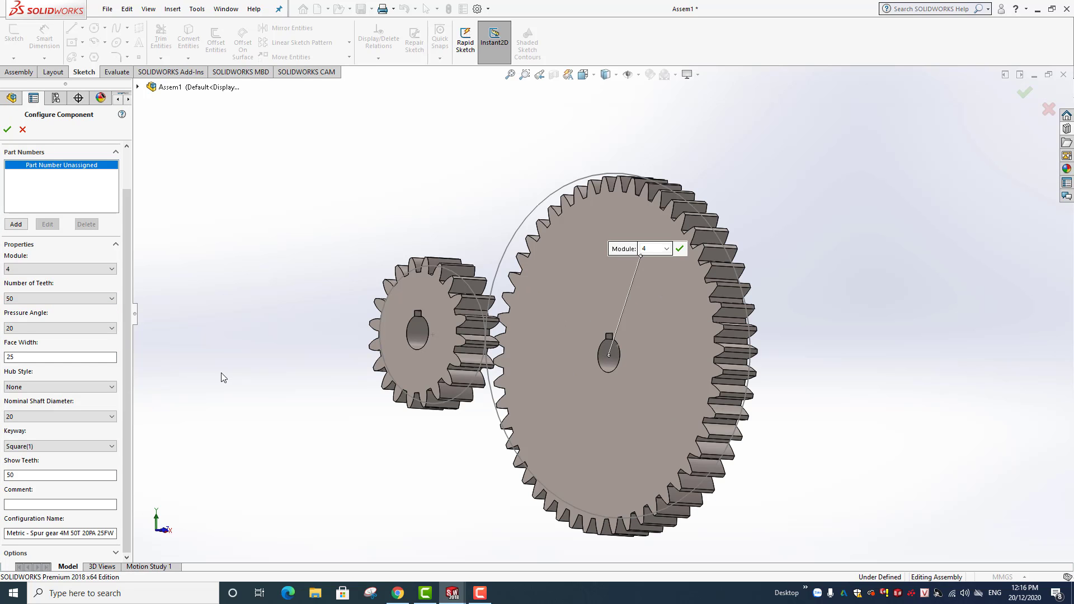
Keep hub None, set shaft diameter 30 and a Rectangular(1) keyway, and accept the gear.
{"action": "middle_click_drag", "start_coordinate": [227, 387], "coordinate": [224, 387]}
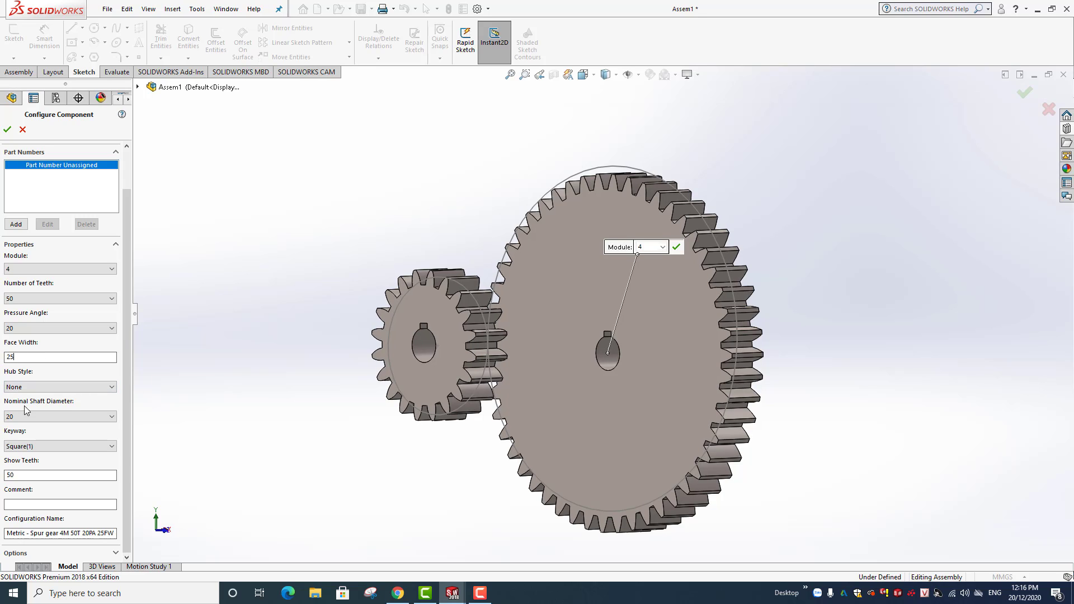
{"action": "left_click", "coordinate": [44, 386]}
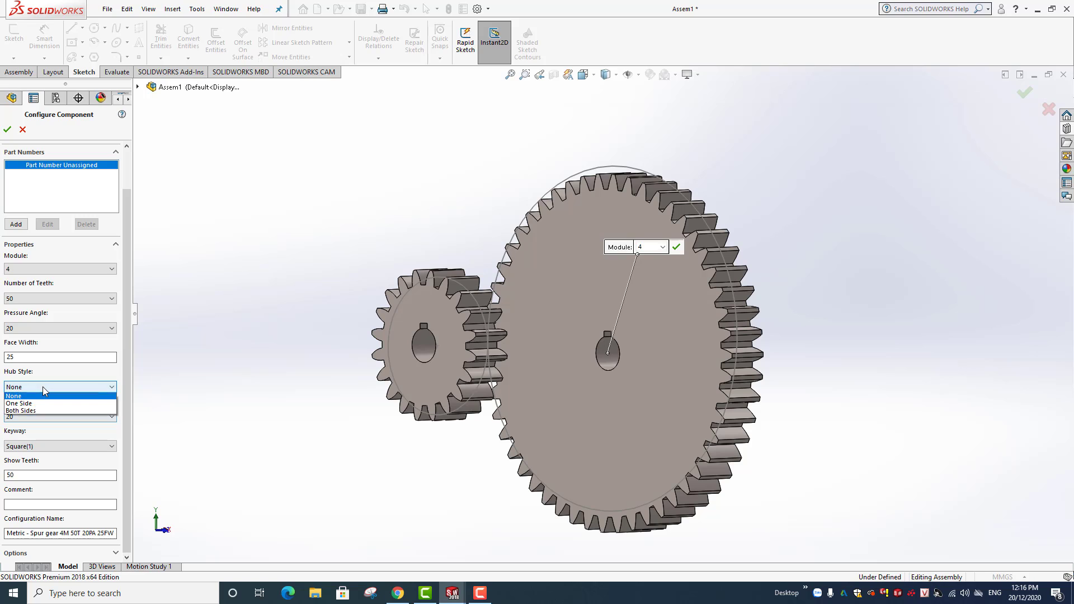
{"action": "left_click", "coordinate": [22, 417]}
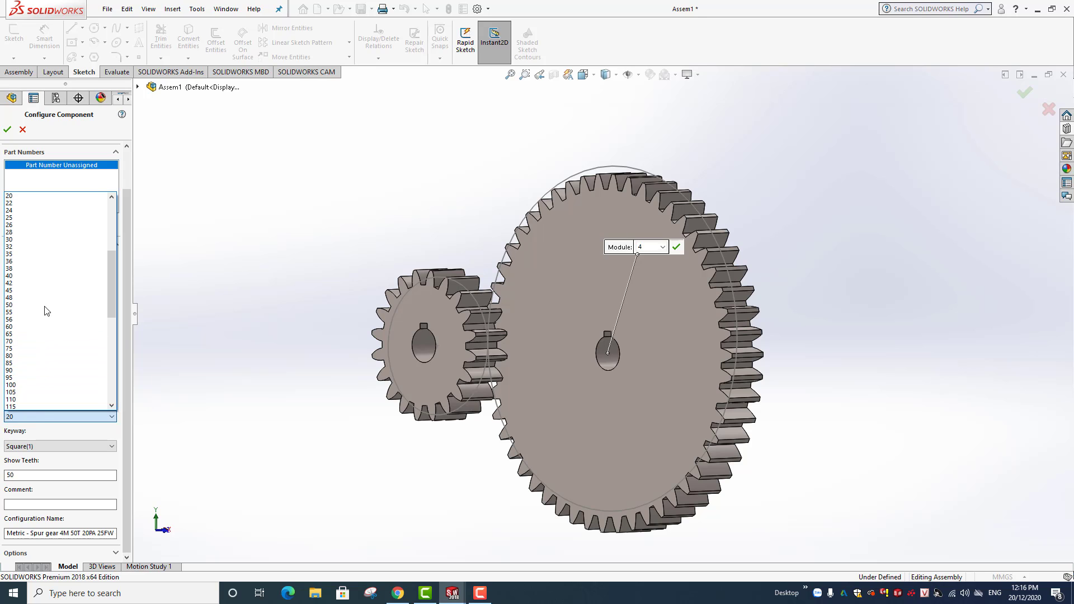
{"action": "scroll", "coordinate": [45, 302], "scroll_direction": "up", "scroll_amount": 1}
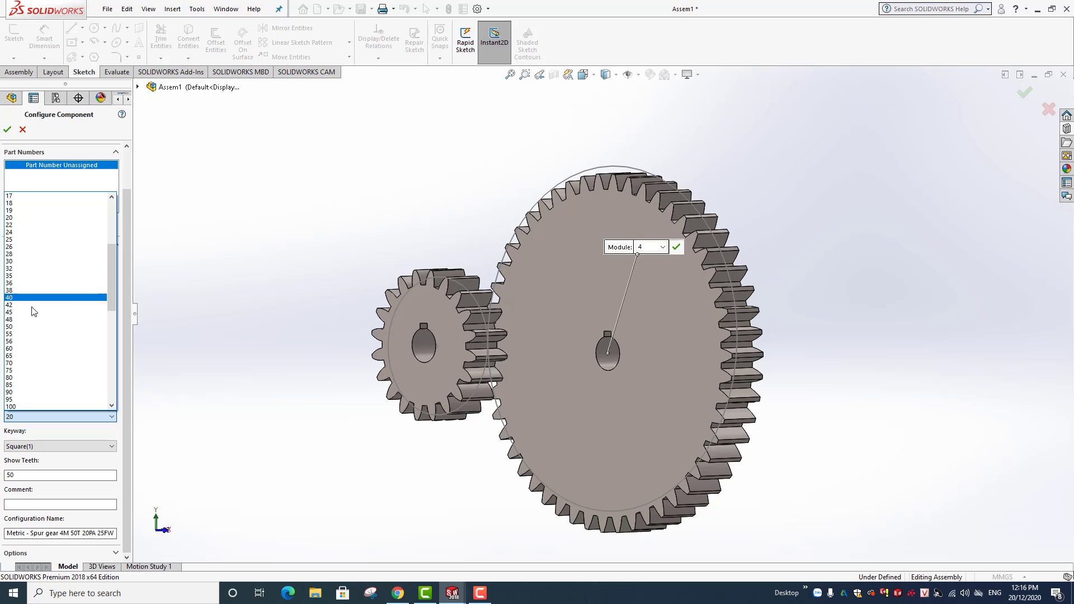
{"action": "left_click", "coordinate": [22, 262]}
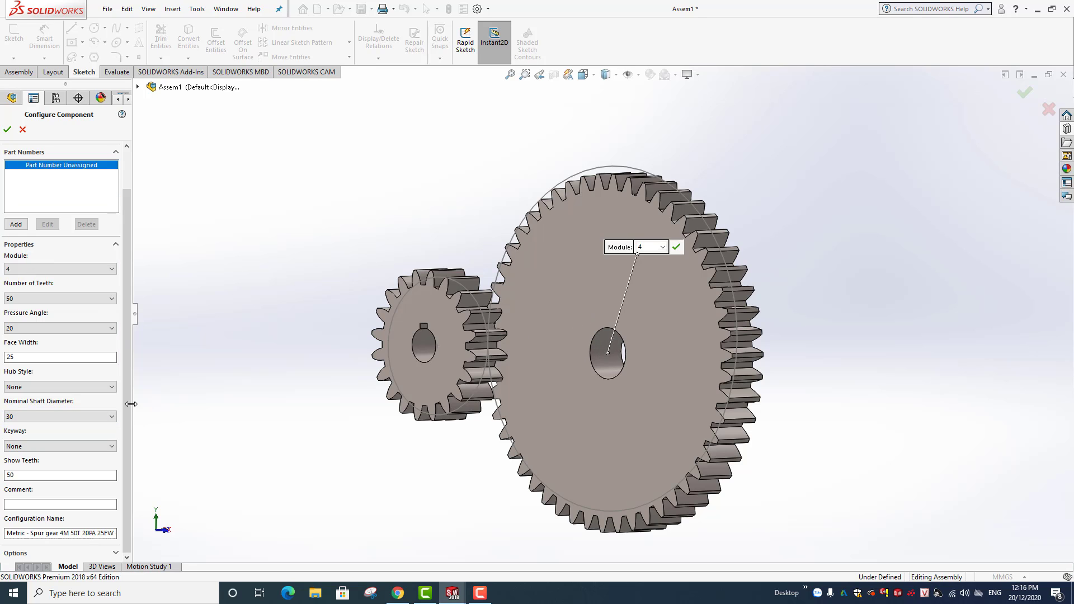
{"action": "left_click", "coordinate": [32, 447]}
{"action": "left_click", "coordinate": [32, 462]}
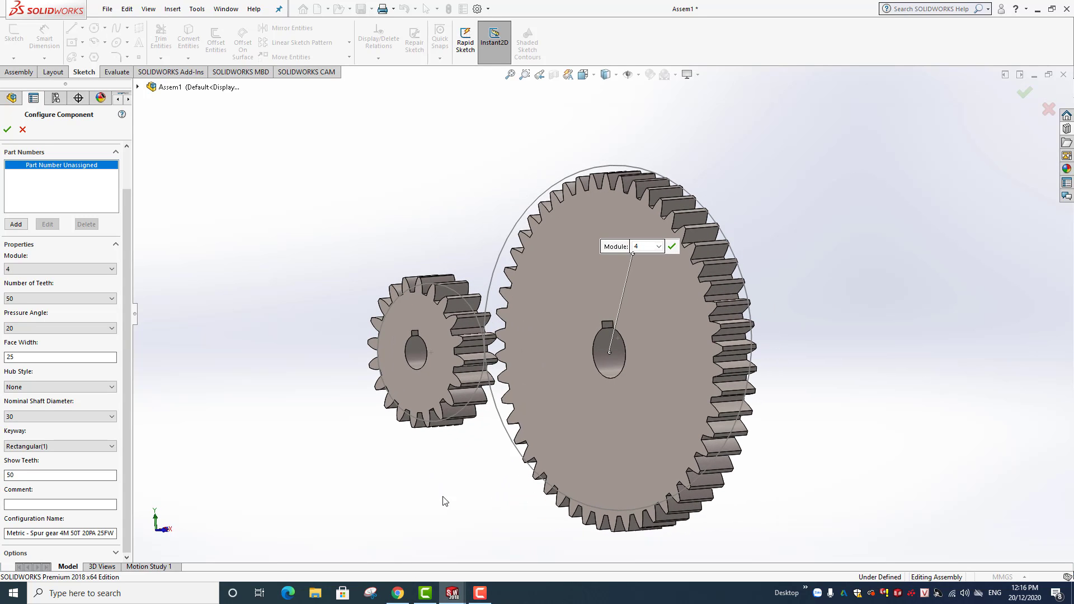
{"action": "left_click", "coordinate": [7, 130]}
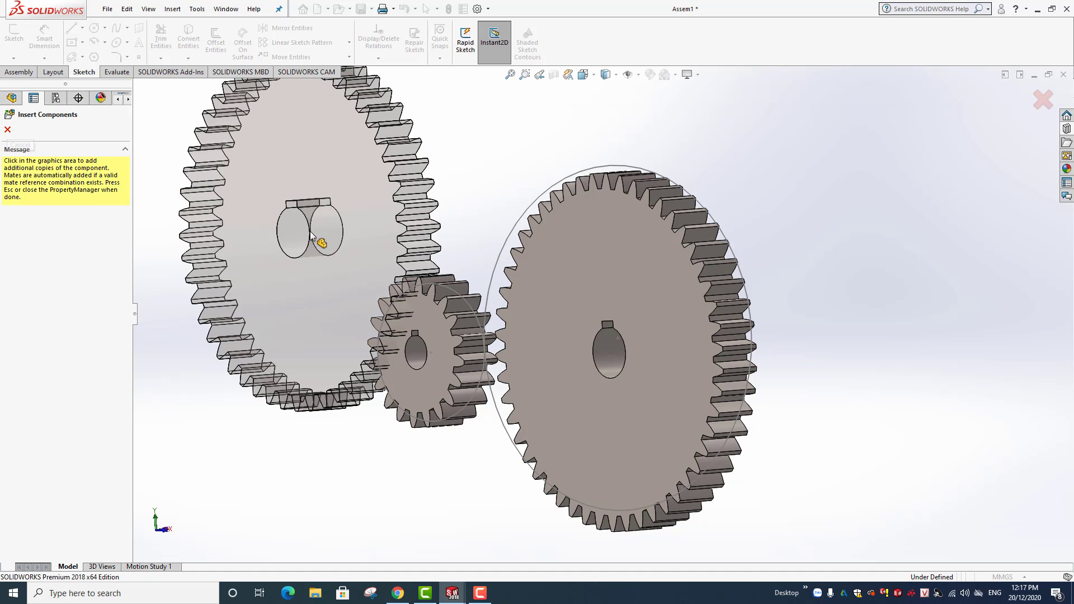
Stop inserting extra gear copies and dismiss the browser notification.
{"action": "left_click", "coordinate": [8, 132]}
{"action": "mouse_move", "coordinate": [297, 246]}
{"action": "middle_mouse_down"}
{"action": "mouse_move", "coordinate": [473, 292]}
{"action": "mouse_move", "coordinate": [403, 267]}
{"action": "mouse_move", "coordinate": [263, 247]}
{"action": "mouse_move", "coordinate": [318, 302]}
{"action": "middle_mouse_up"}
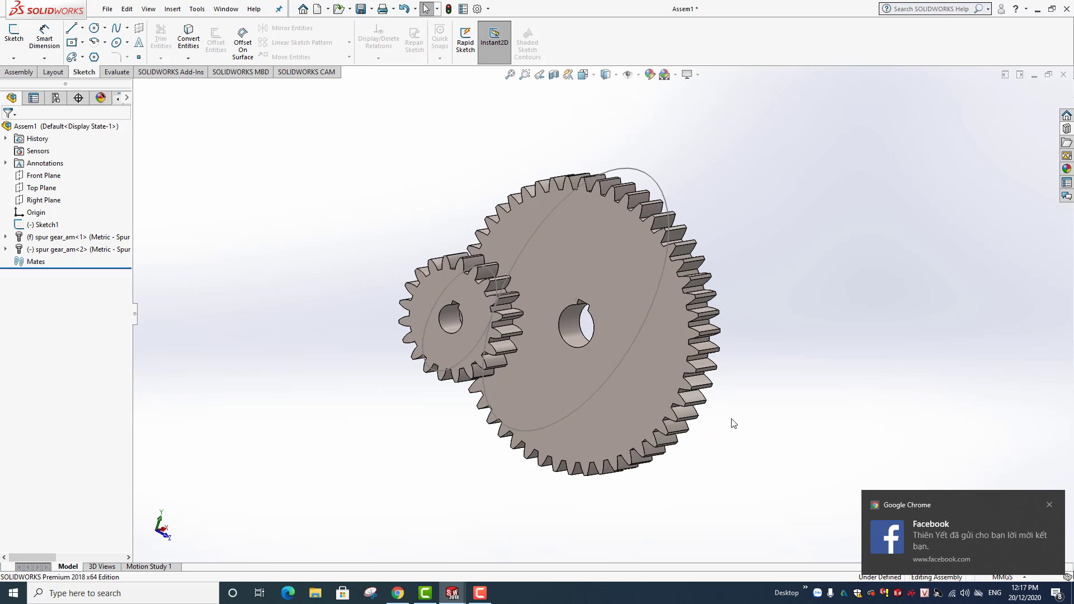
{"action": "scroll", "coordinate": [733, 424], "scroll_direction": "down", "scroll_amount": 2}
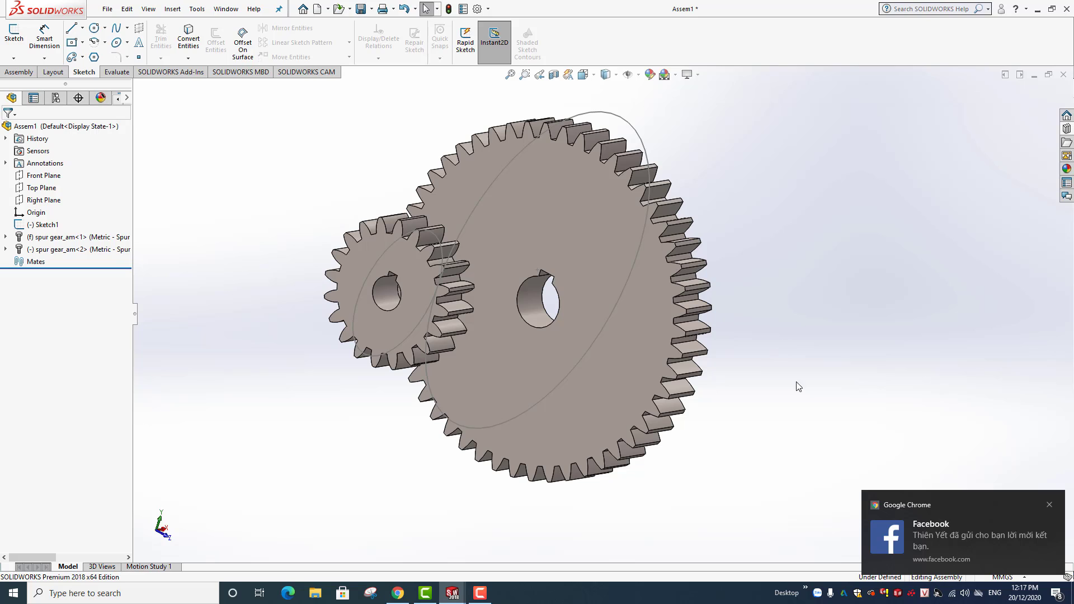
{"action": "left_click", "coordinate": [1049, 506]}
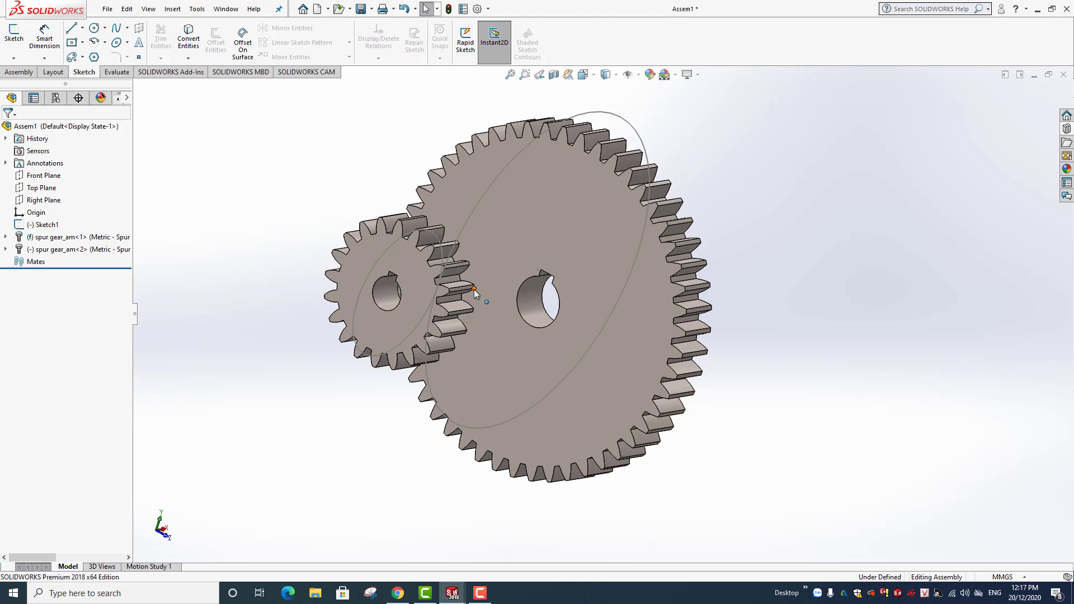
{"action": "scroll", "coordinate": [442, 275], "scroll_direction": "down", "scroll_amount": 1}
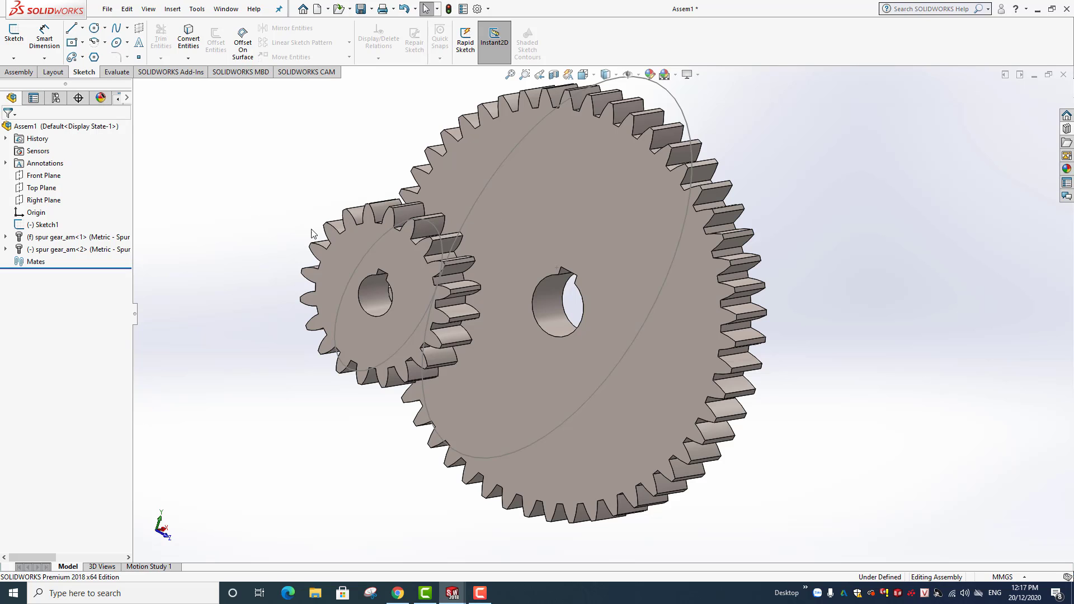
Set the small 20-tooth gear to Float and zoom to fit the assembly.
{"action": "left_click", "coordinate": [355, 245]}
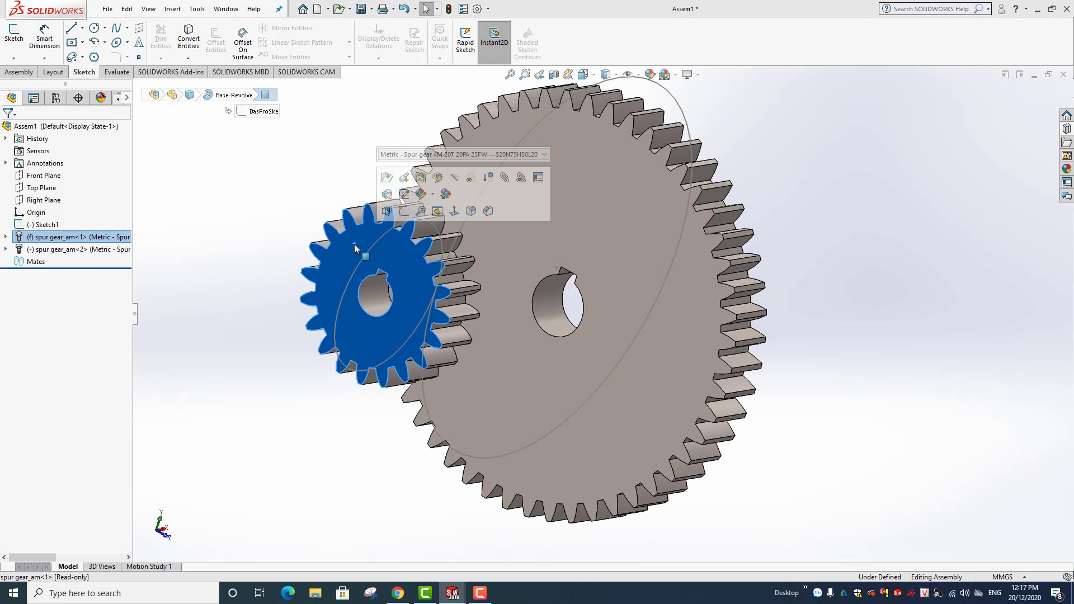
{"action": "right_click", "coordinate": [354, 244]}
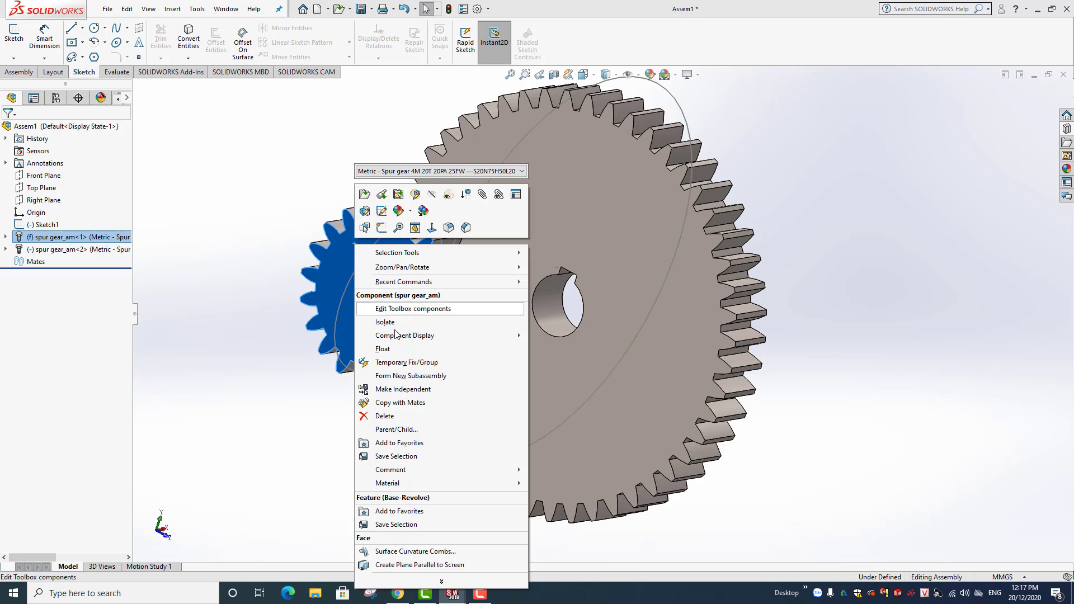
{"action": "left_click", "coordinate": [383, 348]}
{"action": "left_click", "coordinate": [240, 233]}
{"action": "key", "text": "f"}
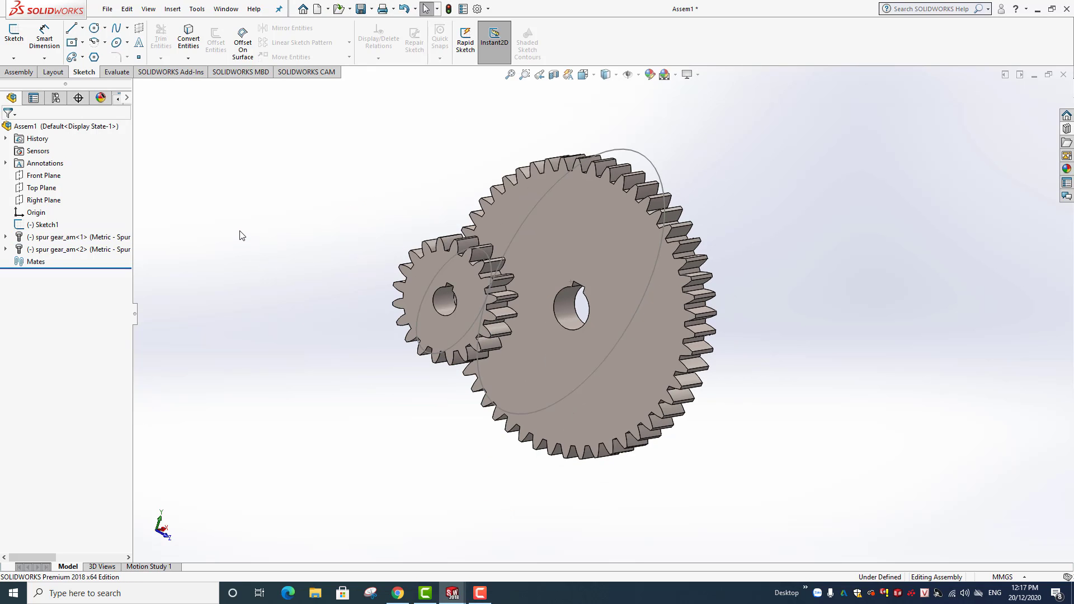
{"action": "mouse_move", "coordinate": [240, 232]}
{"action": "middle_mouse_down"}
{"action": "mouse_move", "coordinate": [273, 239]}
{"action": "mouse_move", "coordinate": [252, 278]}
{"action": "mouse_move", "coordinate": [249, 263]}
{"action": "middle_mouse_up"}
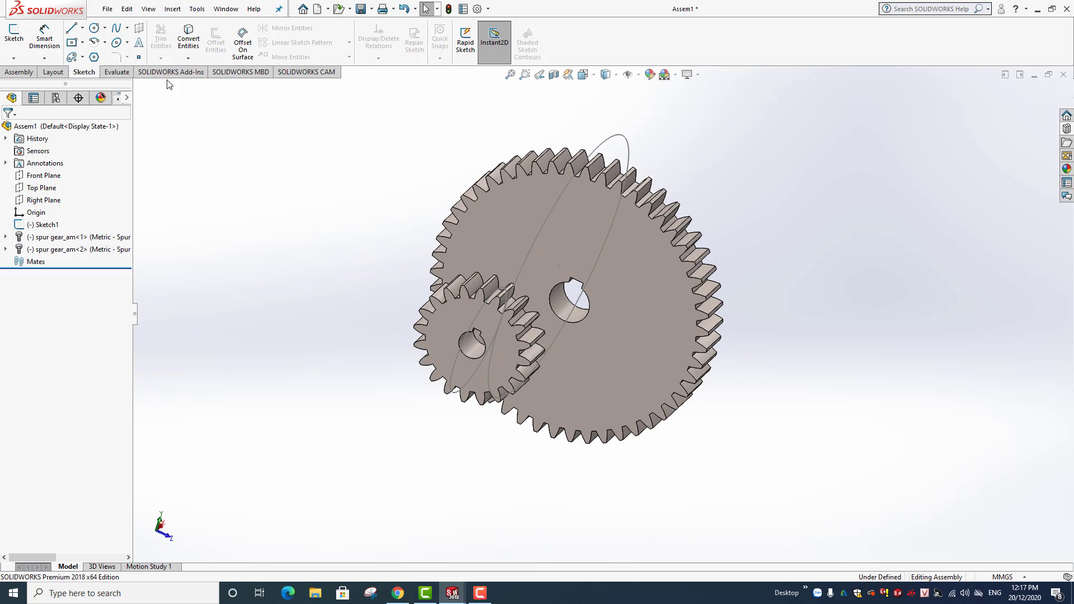
Use Rotate Component to spin the small gear about its axis.
{"action": "left_click", "coordinate": [19, 72]}
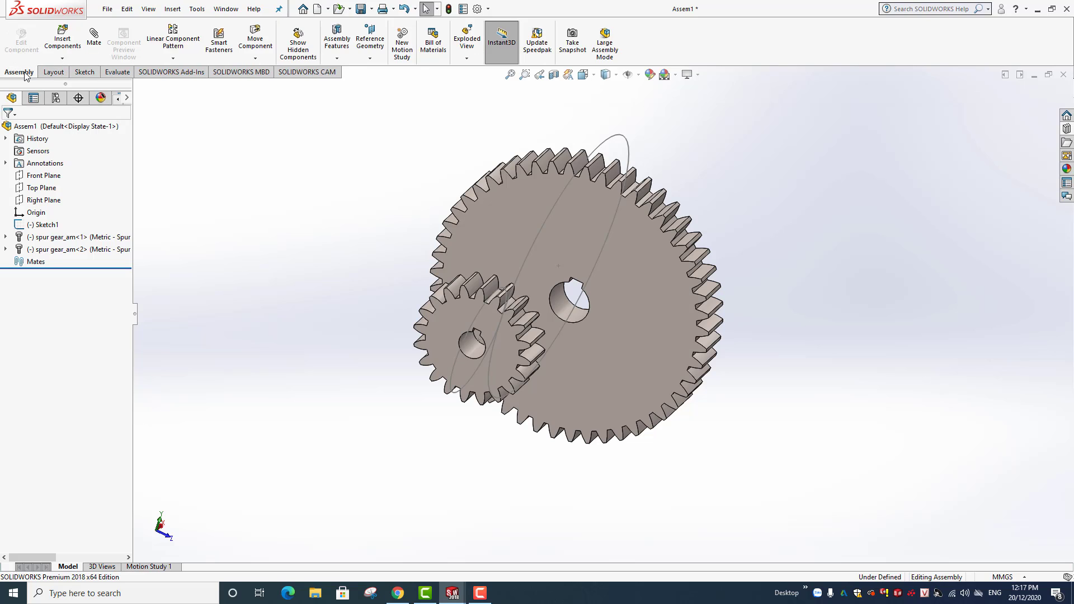
{"action": "left_click", "coordinate": [255, 59]}
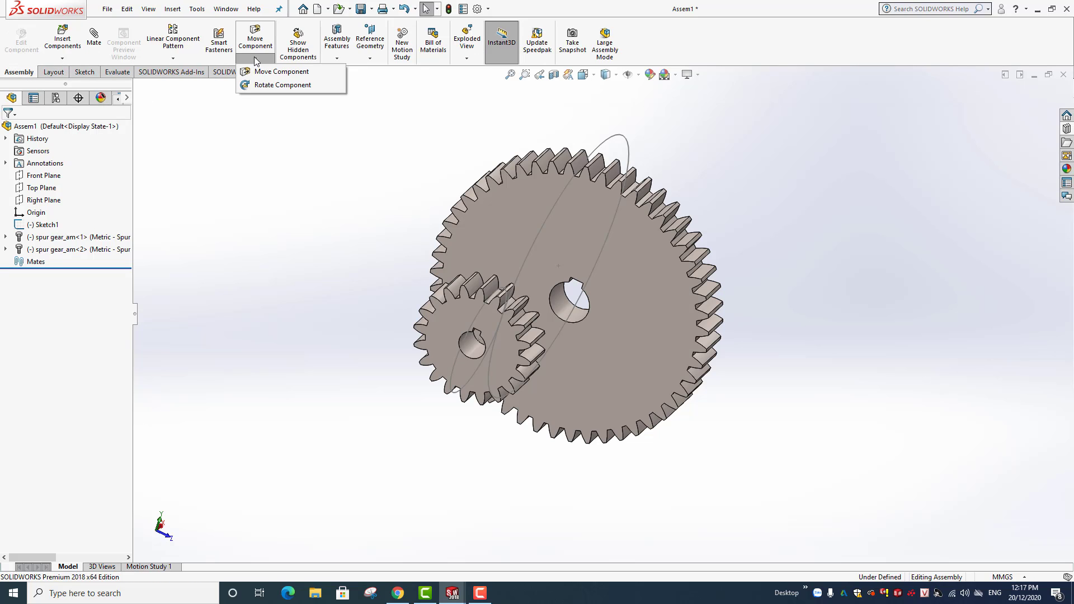
{"action": "left_click", "coordinate": [255, 85]}
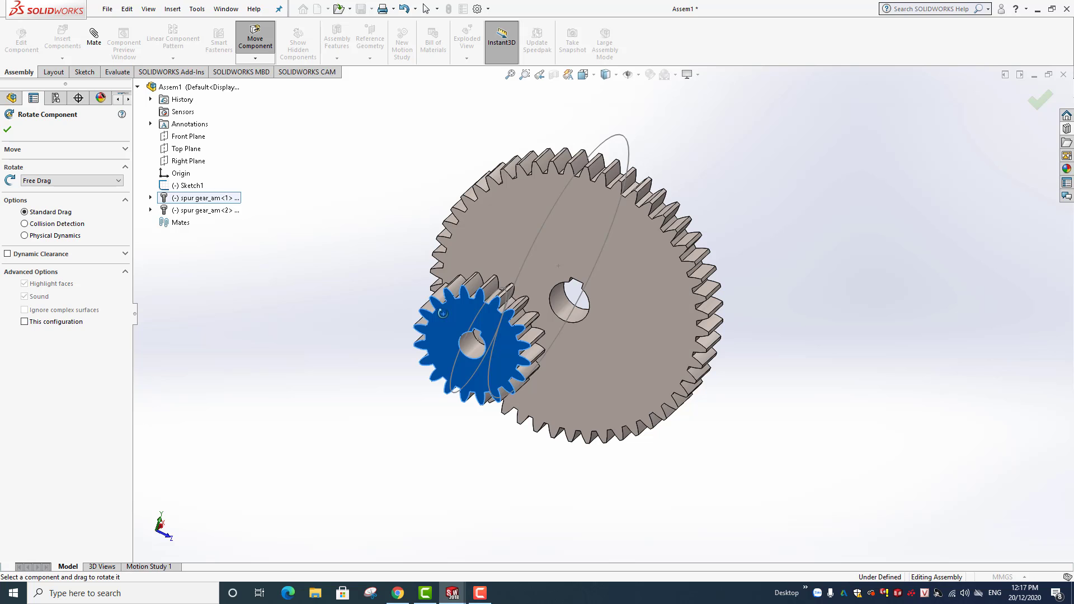
{"action": "mouse_move", "coordinate": [442, 313]}
{"action": "left_mouse_down"}
{"action": "mouse_move", "coordinate": [540, 324]}
{"action": "mouse_move", "coordinate": [348, 300]}
{"action": "left_mouse_up"}
{"action": "mouse_move", "coordinate": [347, 300]}
{"action": "middle_mouse_down"}
{"action": "mouse_move", "coordinate": [371, 317]}
{"action": "mouse_move", "coordinate": [338, 322]}
{"action": "mouse_move", "coordinate": [391, 355]}
{"action": "middle_mouse_up"}
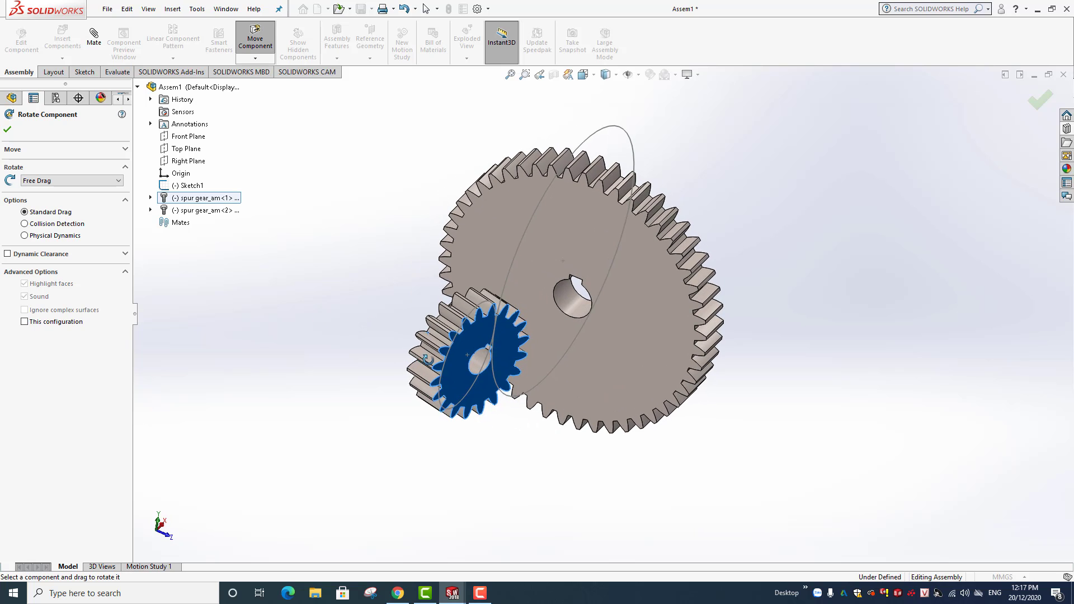
{"action": "mouse_move", "coordinate": [412, 355]}
{"action": "left_mouse_down"}
{"action": "mouse_move", "coordinate": [448, 362]}
{"action": "mouse_move", "coordinate": [364, 338]}
{"action": "mouse_move", "coordinate": [352, 321]}
{"action": "left_mouse_up"}
{"action": "mouse_move", "coordinate": [352, 321]}
{"action": "middle_mouse_down"}
{"action": "mouse_move", "coordinate": [403, 347]}
{"action": "mouse_move", "coordinate": [350, 340]}
{"action": "mouse_move", "coordinate": [335, 295]}
{"action": "middle_mouse_up"}
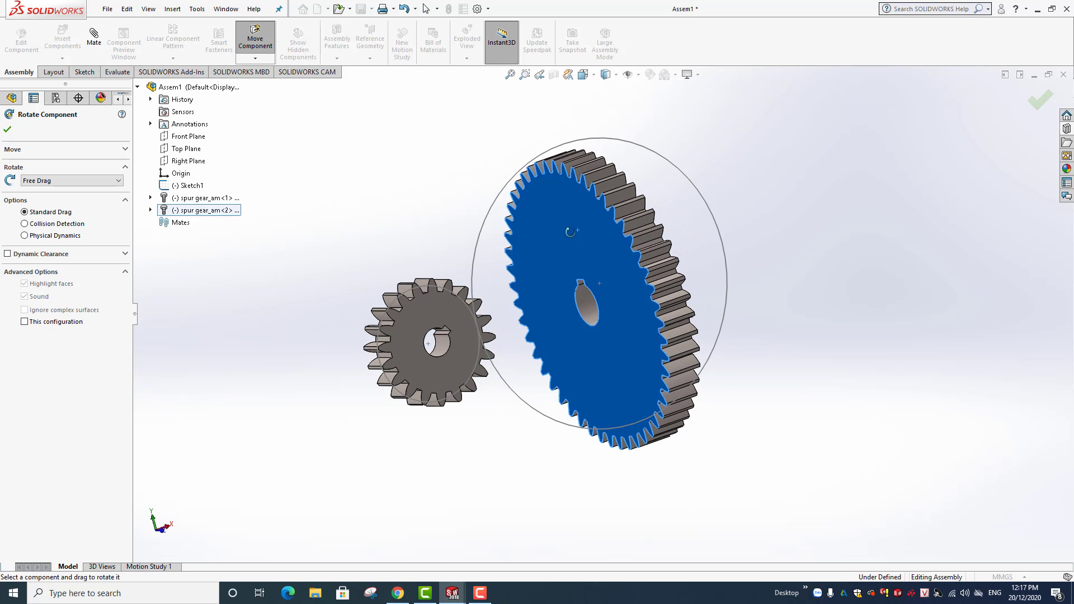
Rotate the large 50-tooth gear to a new orientation lined up with the small gear.
{"action": "mouse_move", "coordinate": [565, 230]}
{"action": "left_mouse_down"}
{"action": "mouse_move", "coordinate": [617, 223]}
{"action": "mouse_move", "coordinate": [670, 173]}
{"action": "left_mouse_up"}
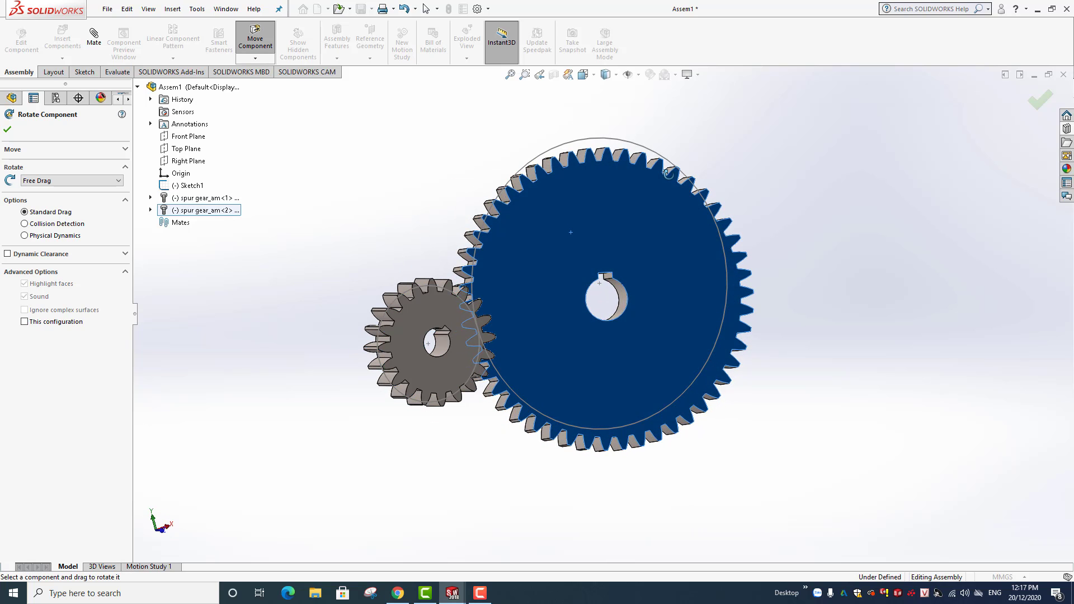
{"action": "mouse_move", "coordinate": [448, 148]}
{"action": "middle_mouse_down"}
{"action": "mouse_move", "coordinate": [510, 208]}
{"action": "mouse_move", "coordinate": [520, 295]}
{"action": "middle_mouse_up"}
{"action": "mouse_move", "coordinate": [520, 294]}
{"action": "left_mouse_down"}
{"action": "mouse_move", "coordinate": [623, 220]}
{"action": "mouse_move", "coordinate": [657, 187]}
{"action": "mouse_move", "coordinate": [619, 194]}
{"action": "mouse_move", "coordinate": [642, 175]}
{"action": "mouse_move", "coordinate": [642, 191]}
{"action": "left_mouse_up"}
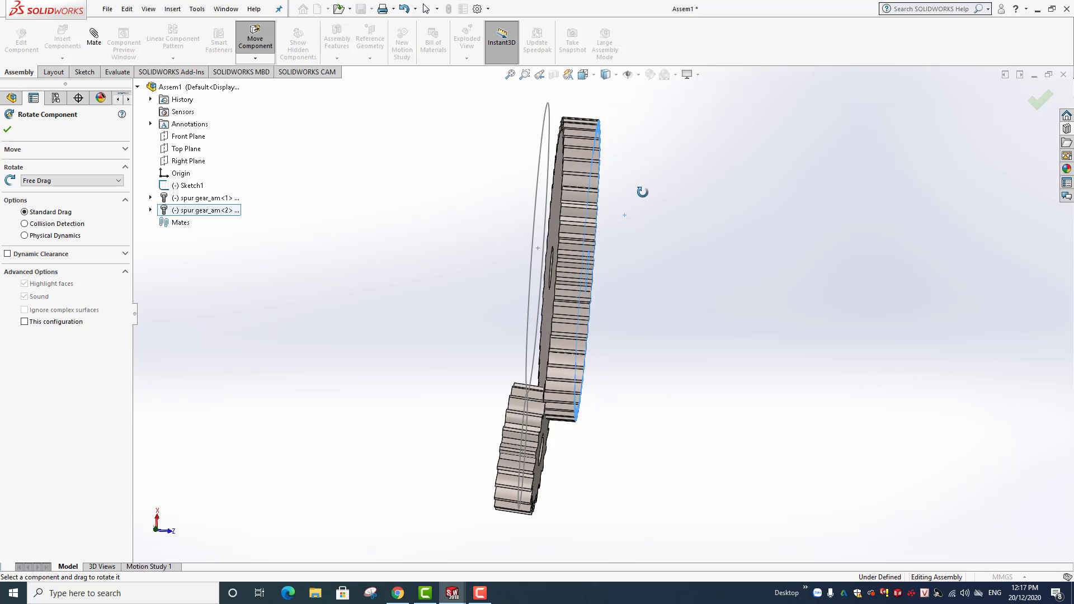
{"action": "mouse_move", "coordinate": [535, 522]}
{"action": "left_mouse_down"}
{"action": "mouse_move", "coordinate": [545, 513]}
{"action": "mouse_move", "coordinate": [534, 512]}
{"action": "left_mouse_up"}
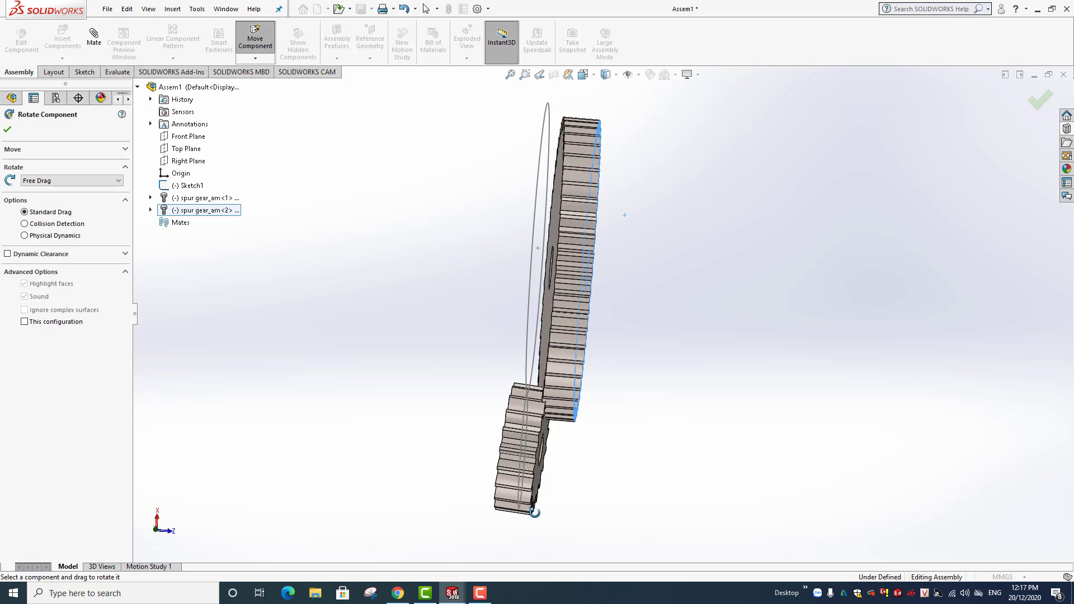
{"action": "scroll", "coordinate": [600, 491], "scroll_direction": "up", "scroll_amount": 2}
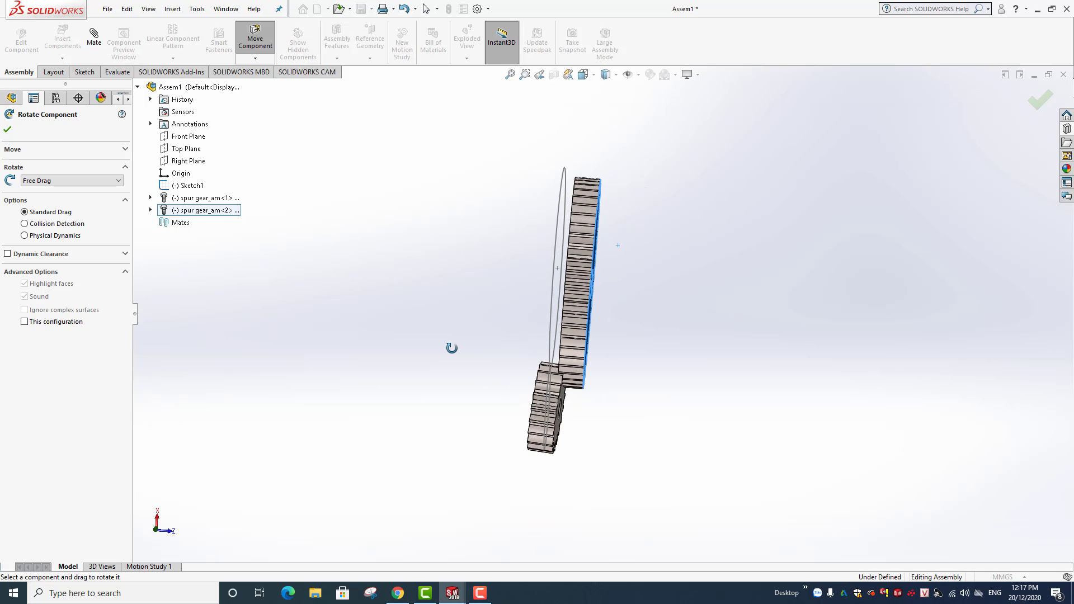
{"action": "key", "text": "Escape"}
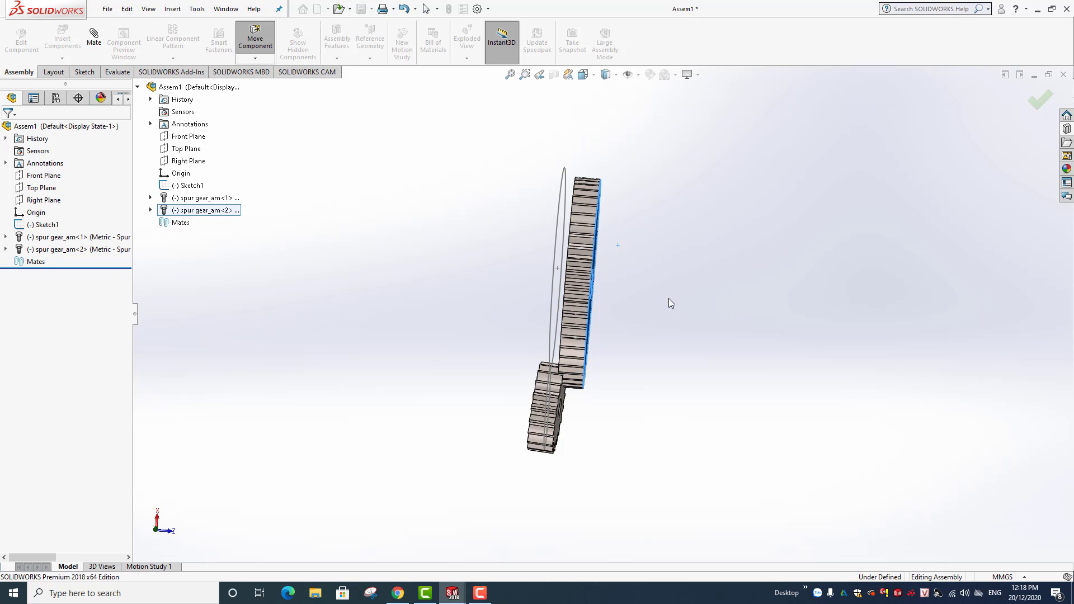
{"action": "middle_click_drag", "start_coordinate": [674, 297], "coordinate": [633, 280]}
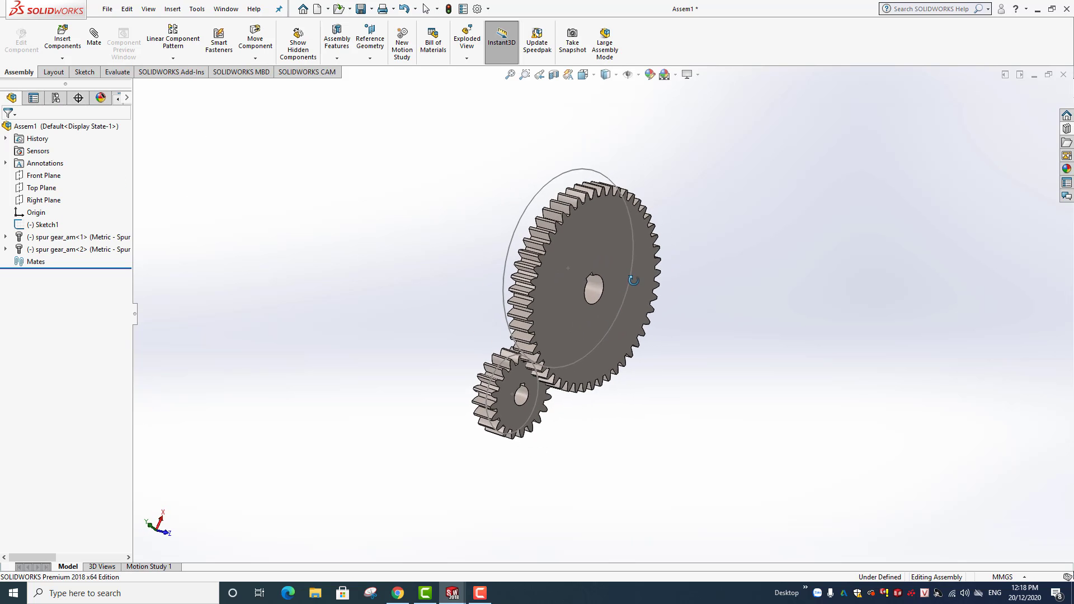
{"action": "scroll", "coordinate": [690, 360], "scroll_direction": "down", "scroll_amount": 2}
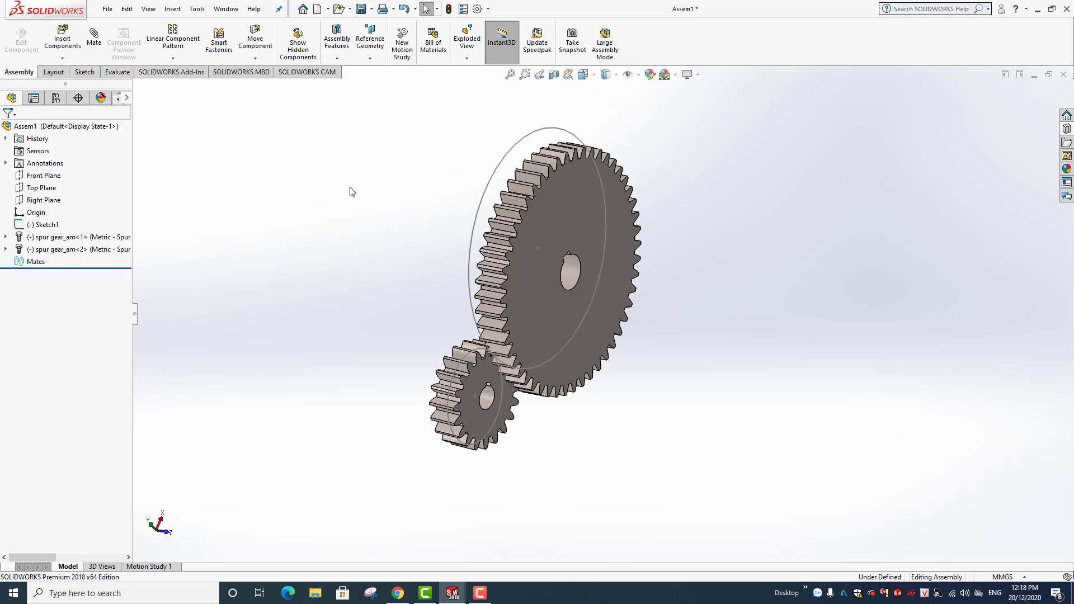
{"action": "left_click", "coordinate": [94, 32]}
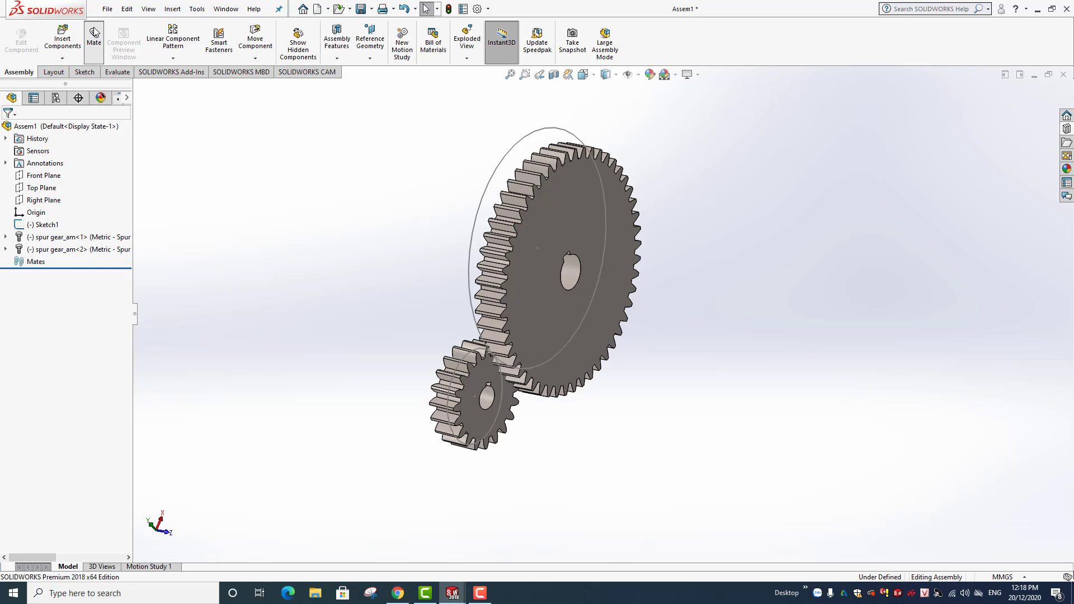
Mate the small gear's bore concentric with its sketch circle.
{"action": "left_click", "coordinate": [94, 32]}
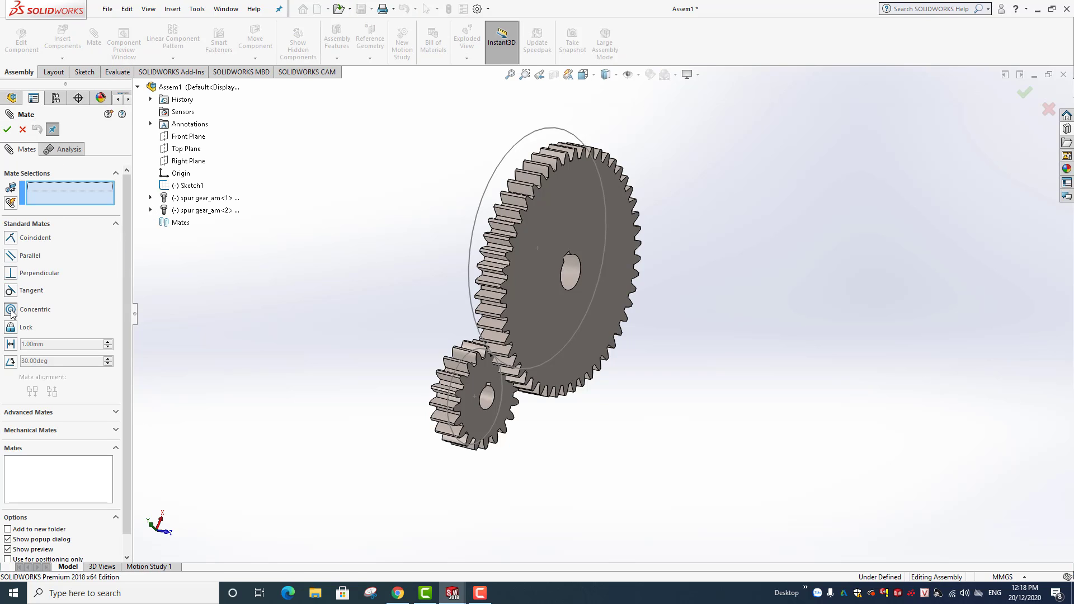
{"action": "scroll", "coordinate": [408, 392], "scroll_direction": "down", "scroll_amount": 1}
{"action": "scroll", "coordinate": [548, 403], "scroll_direction": "down", "scroll_amount": 1}
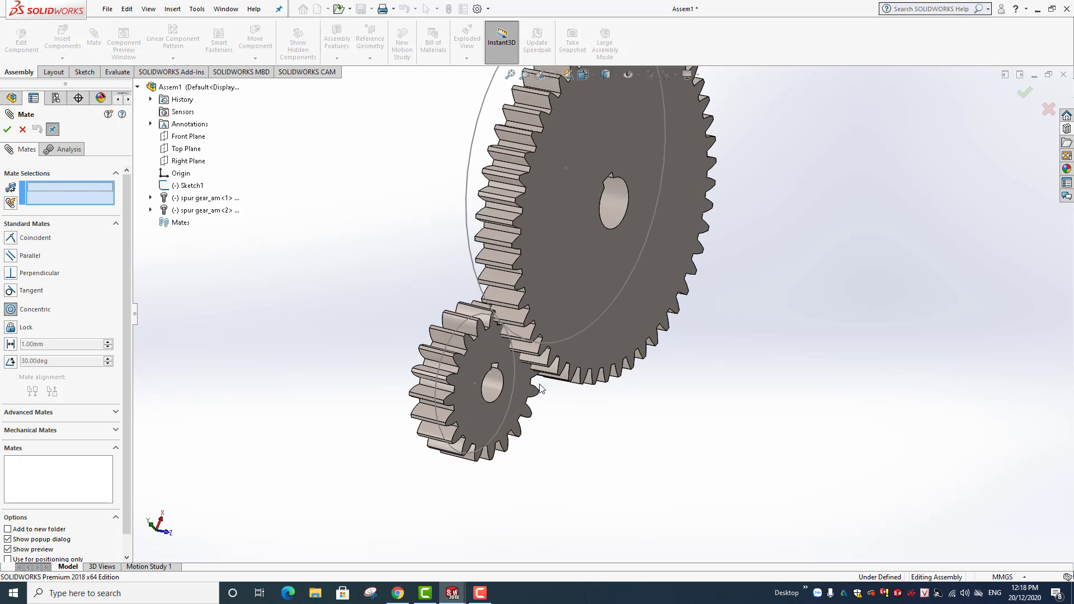
{"action": "left_click", "coordinate": [504, 383]}
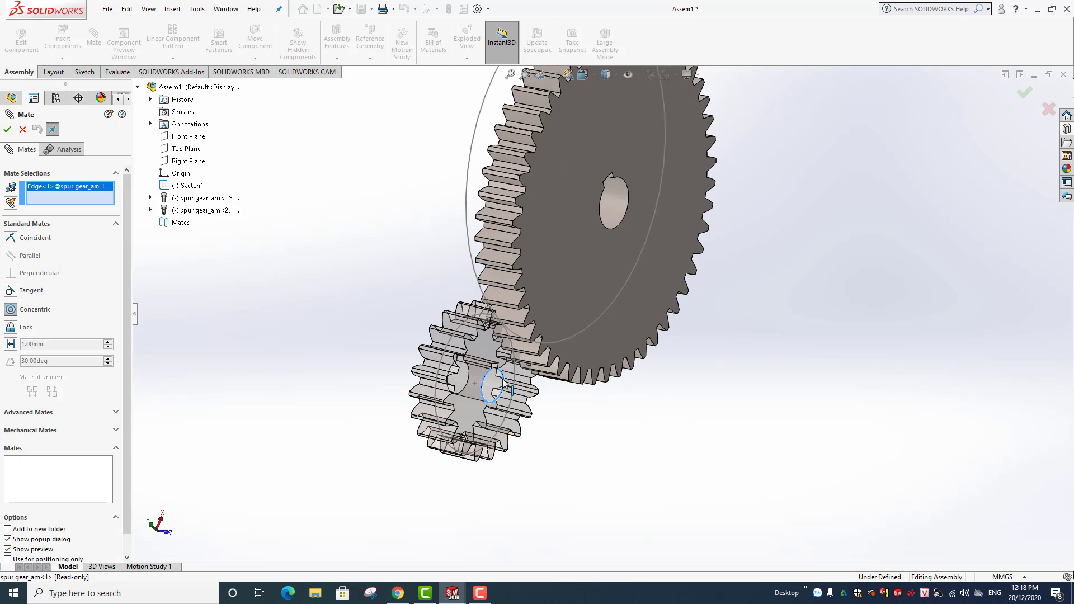
{"action": "left_click", "coordinate": [475, 319]}
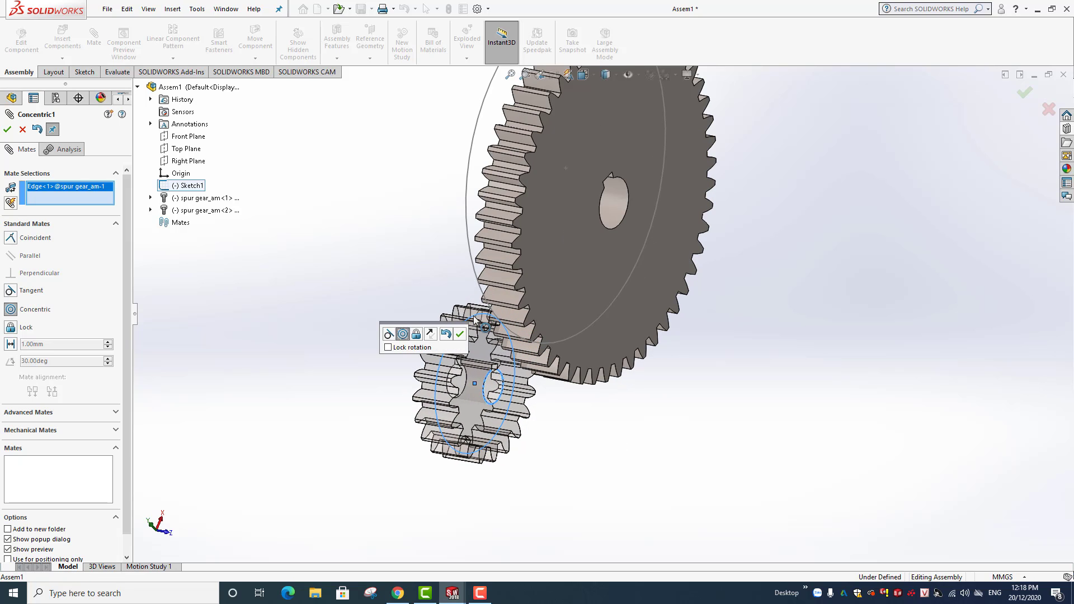
{"action": "left_click", "coordinate": [460, 335]}
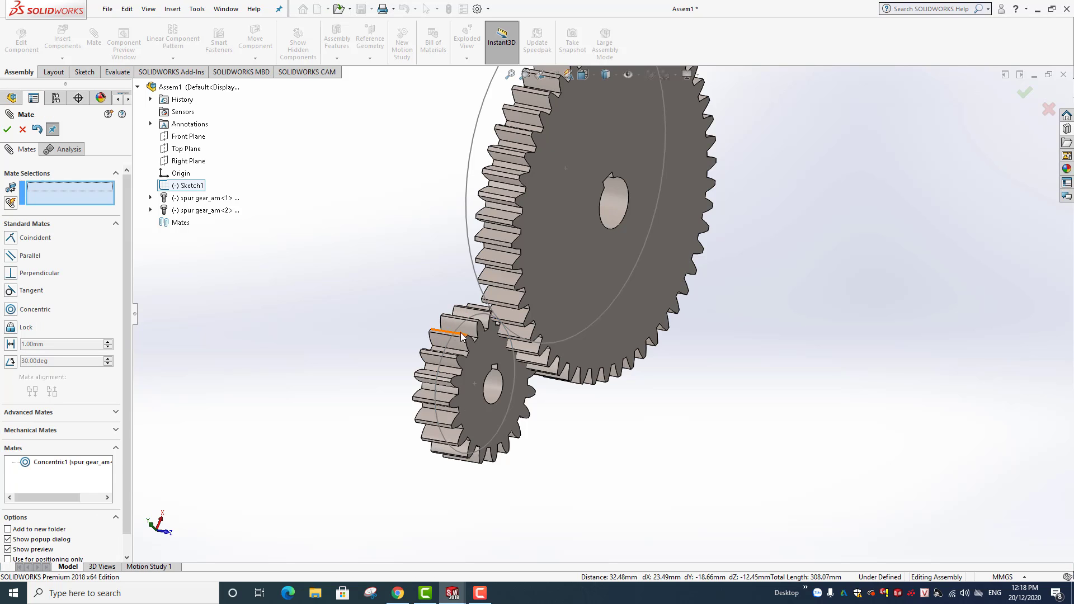
Mate the large gear's bore concentric with the sketch's Arc2.
{"action": "scroll", "coordinate": [403, 311], "scroll_direction": "up", "scroll_amount": 2}
{"action": "scroll", "coordinate": [468, 269], "scroll_direction": "up", "scroll_amount": 2}
{"action": "scroll", "coordinate": [596, 238], "scroll_direction": "down", "scroll_amount": 1}
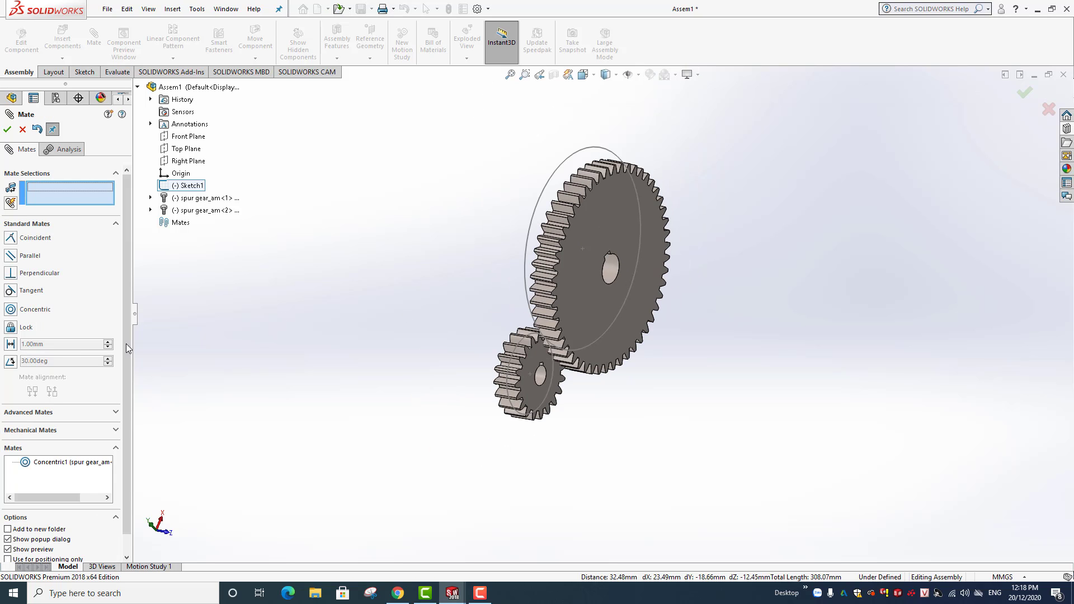
{"action": "scroll", "coordinate": [649, 184], "scroll_direction": "down", "scroll_amount": 1}
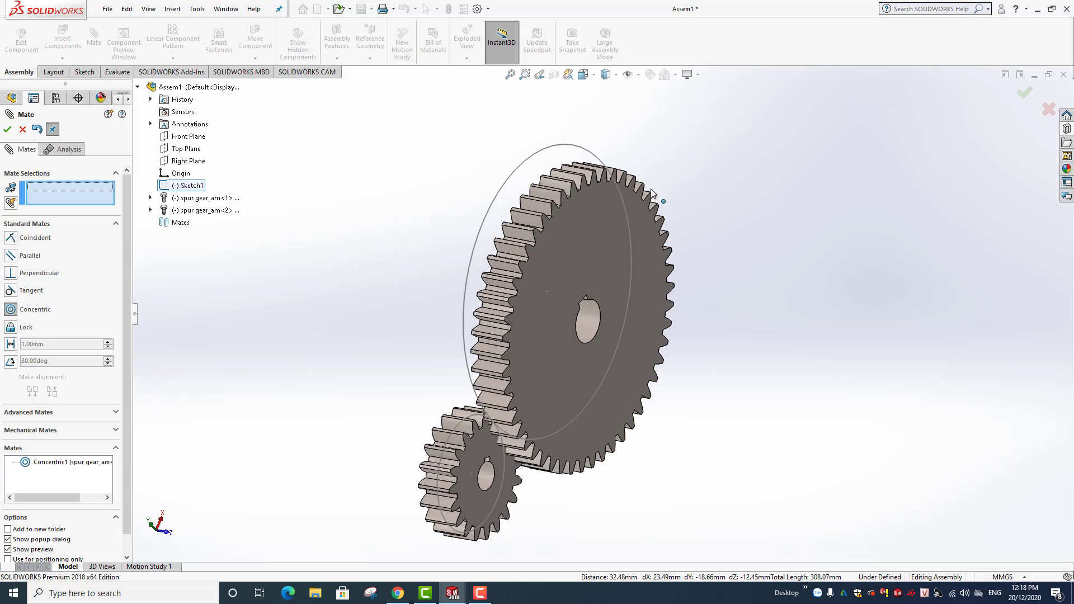
{"action": "left_click", "coordinate": [600, 317]}
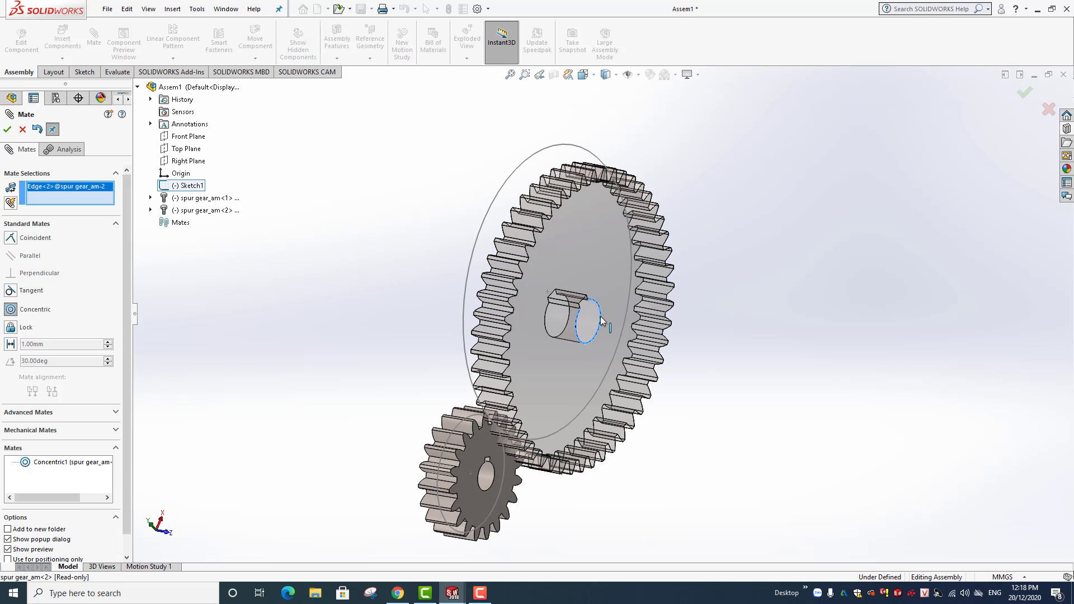
{"action": "left_click", "coordinate": [631, 266]}
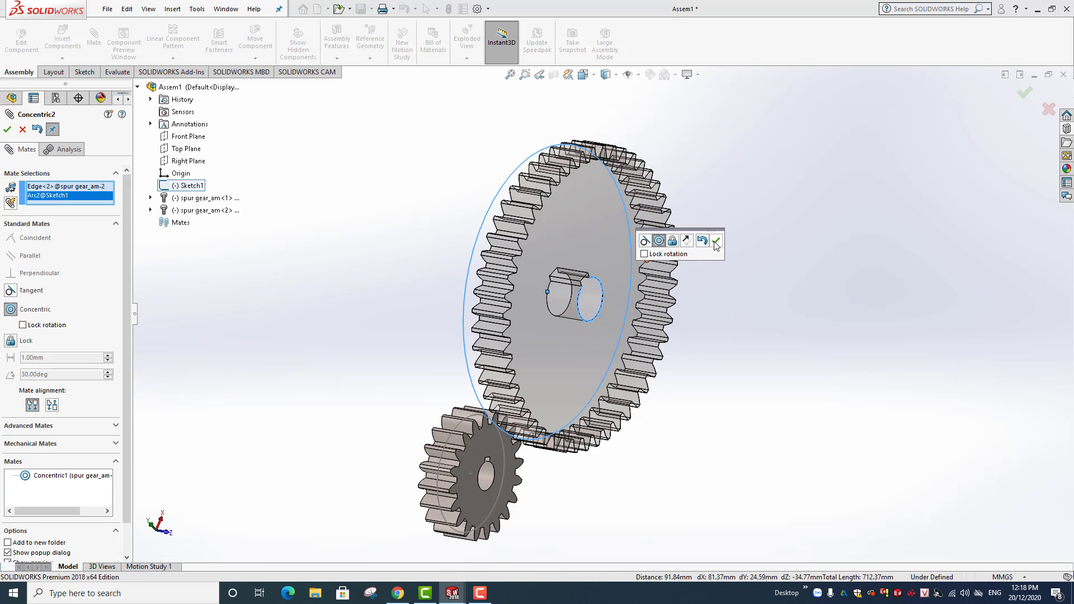
{"action": "left_click", "coordinate": [715, 240]}
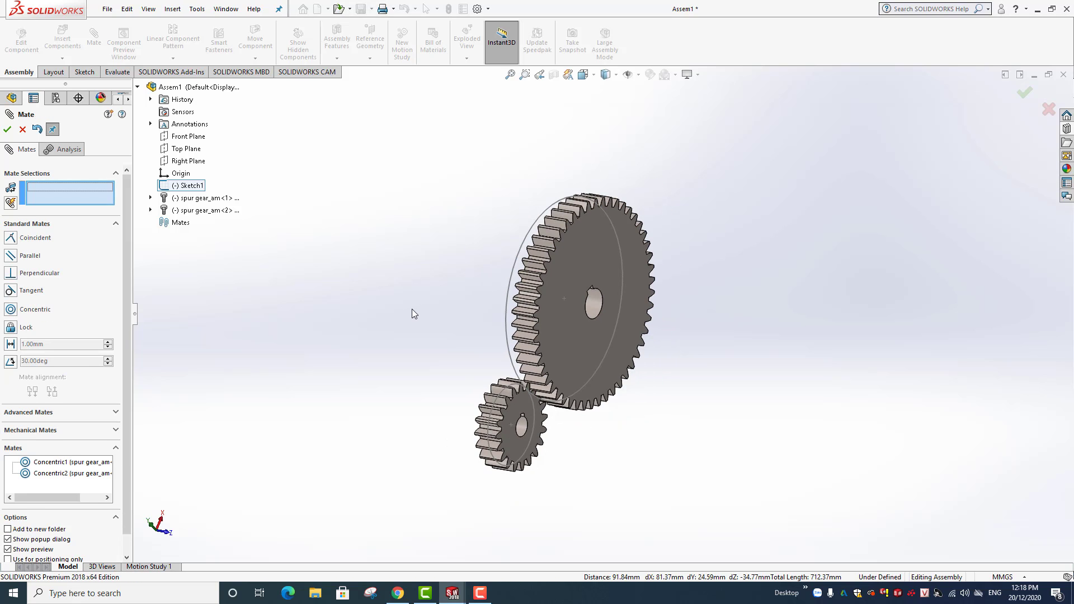
{"action": "middle_click_drag", "start_coordinate": [412, 309], "coordinate": [436, 322]}
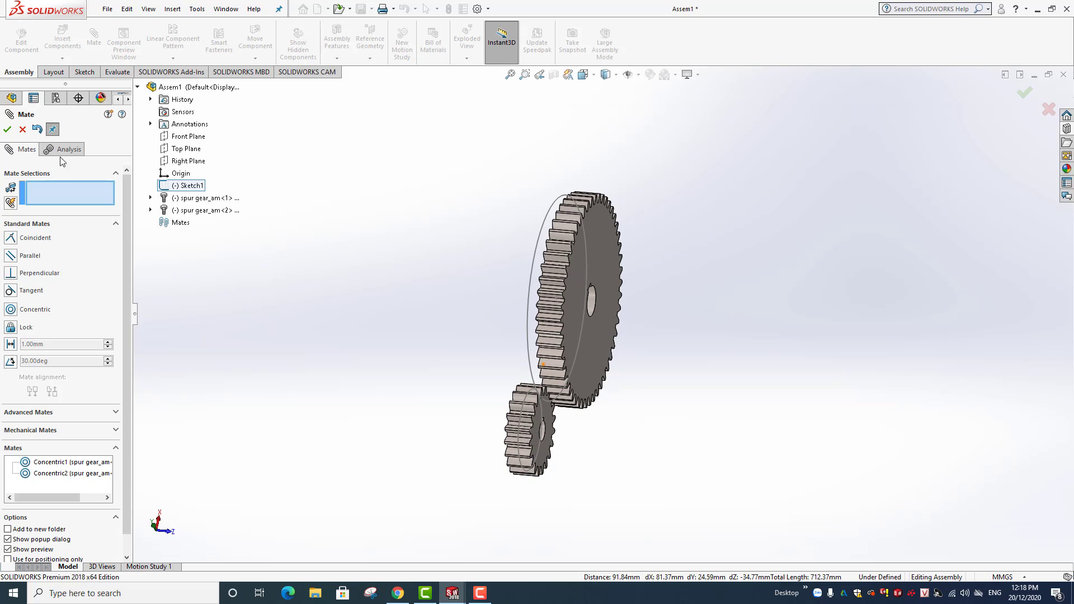
Close the concentric mates and reorient the view face-on to the gears.
{"action": "left_click", "coordinate": [7, 132]}
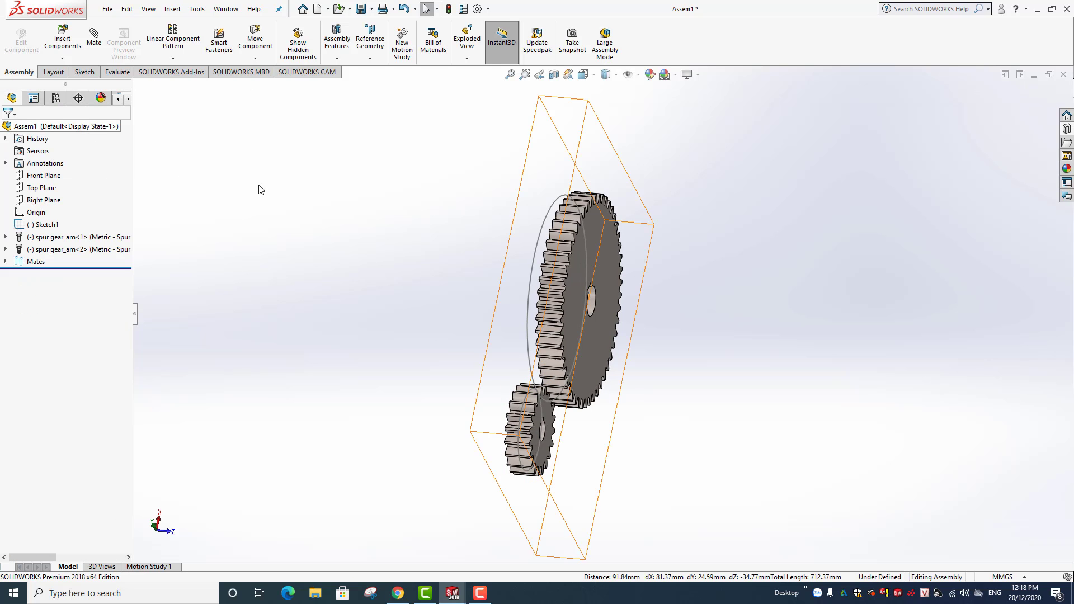
{"action": "mouse_move", "coordinate": [393, 241]}
{"action": "middle_mouse_down"}
{"action": "mouse_move", "coordinate": [431, 256]}
{"action": "mouse_move", "coordinate": [302, 225]}
{"action": "mouse_move", "coordinate": [283, 239]}
{"action": "middle_mouse_up"}
{"action": "middle_click_drag", "start_coordinate": [500, 259], "coordinate": [394, 256], "text": "ctrl"}
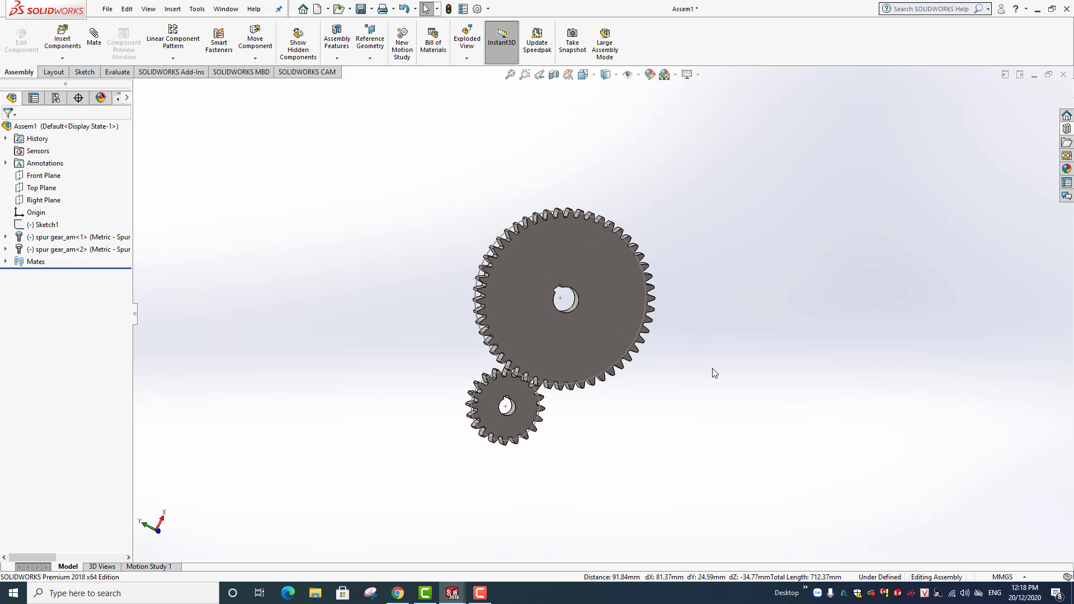
{"action": "scroll", "coordinate": [394, 256], "scroll_direction": "up", "scroll_amount": 2}
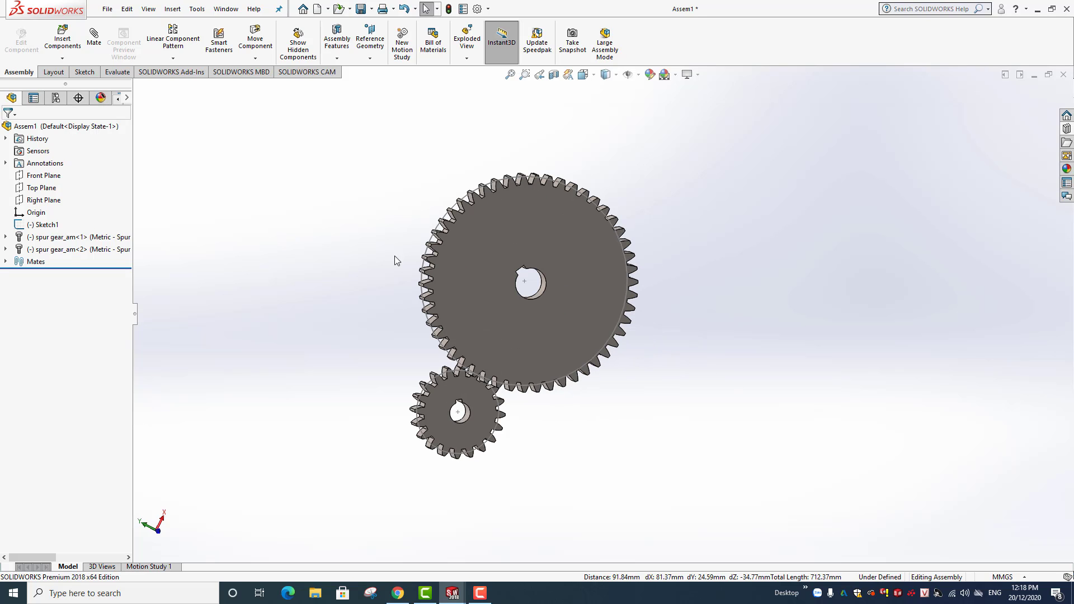
Mate the large gear's flat face coincident with the Front Plane.
{"action": "left_click", "coordinate": [94, 39]}
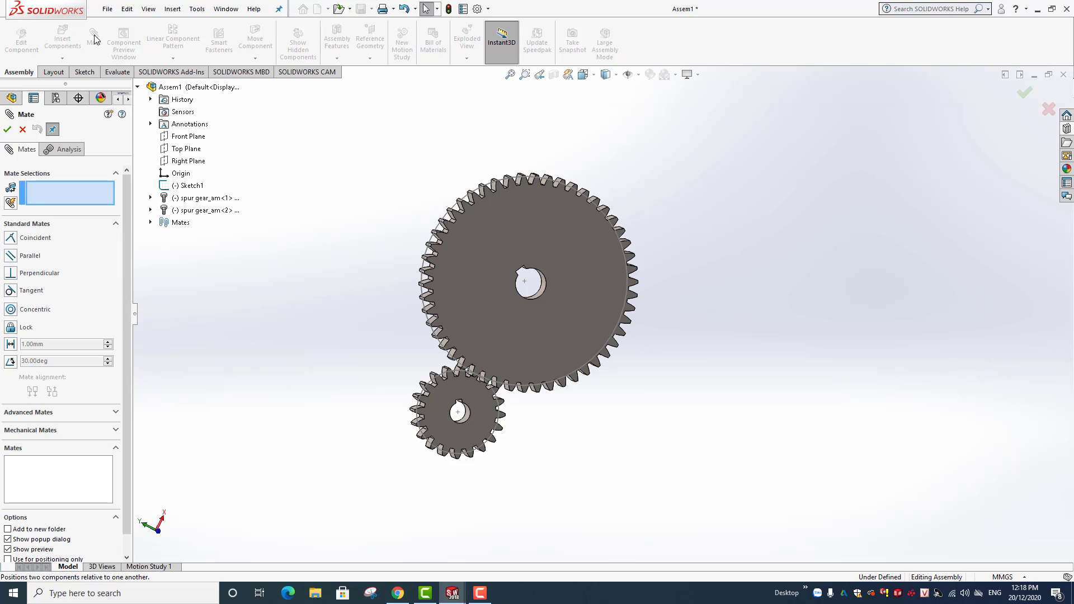
{"action": "left_click", "coordinate": [187, 137]}
{"action": "middle_click_drag", "start_coordinate": [255, 166], "coordinate": [324, 186]}
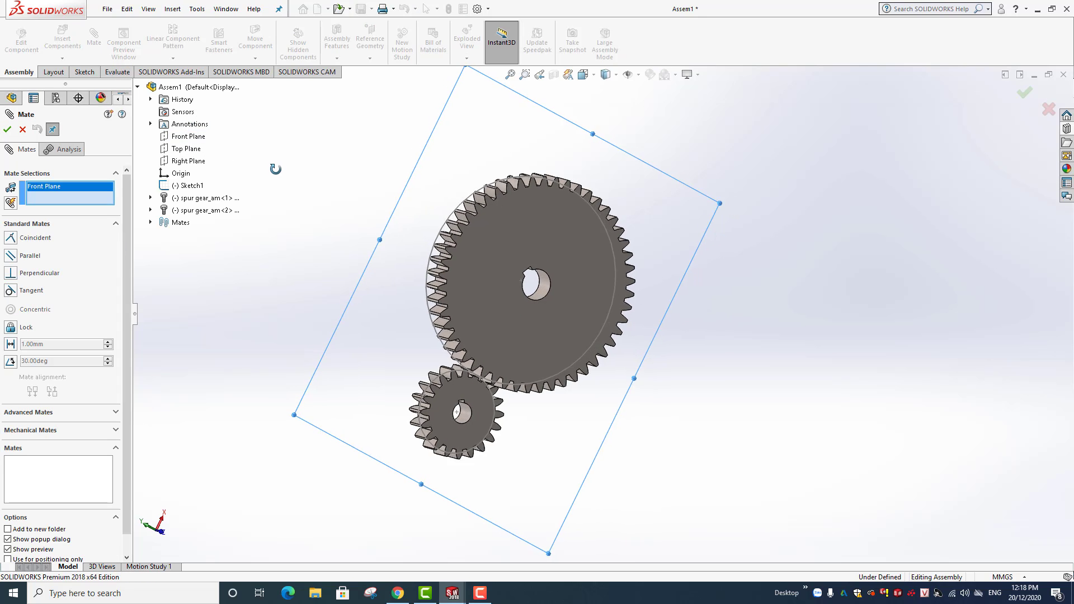
{"action": "left_click", "coordinate": [536, 238]}
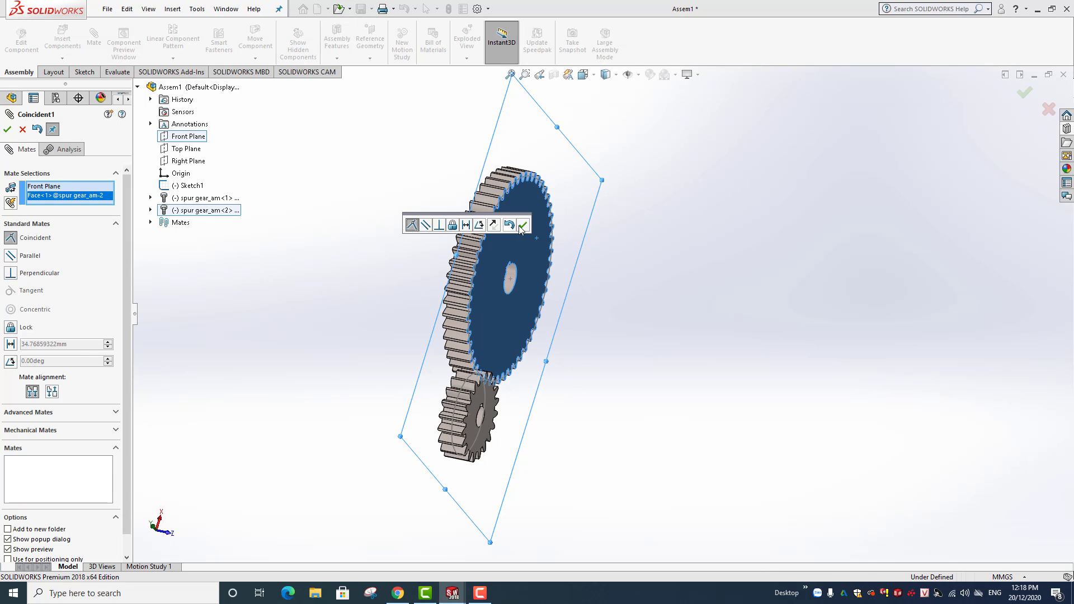
{"action": "left_click", "coordinate": [522, 224]}
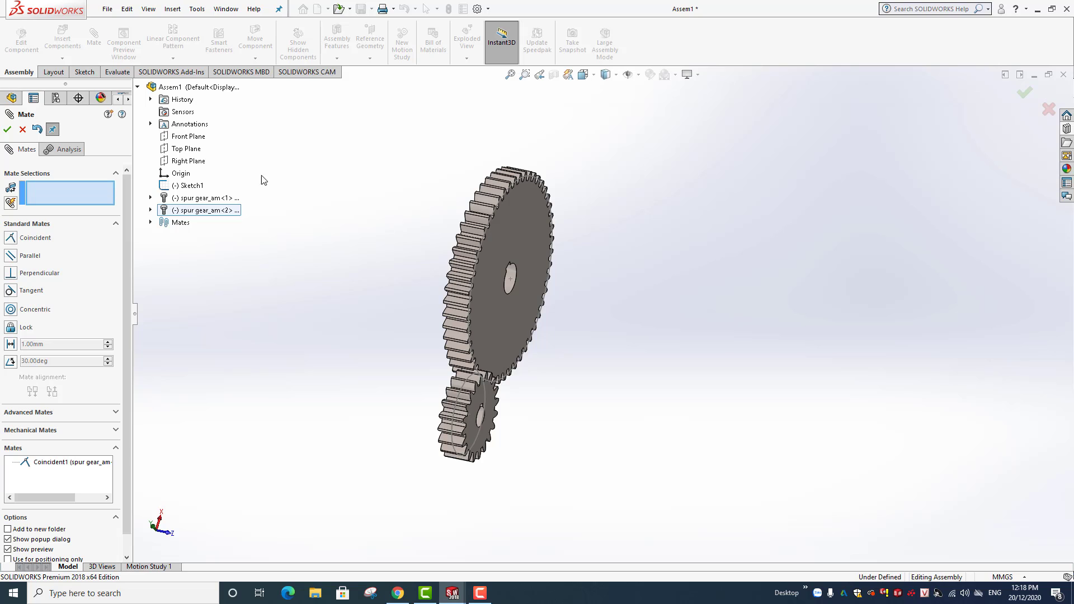
Mate the small gear's flat face coincident with the Front Plane.
{"action": "left_click", "coordinate": [195, 137]}
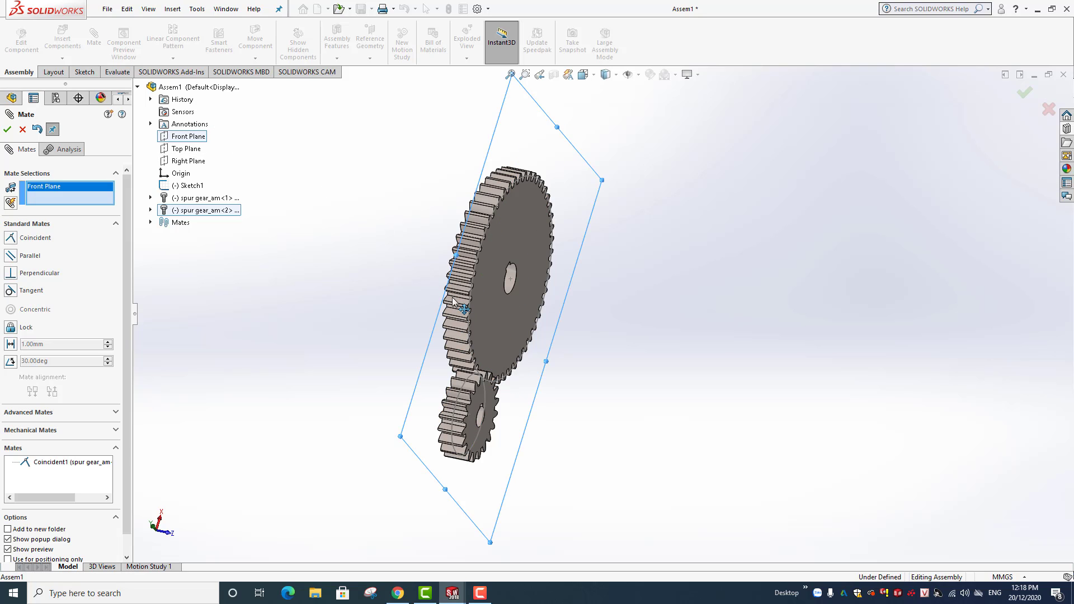
{"action": "left_click", "coordinate": [489, 405]}
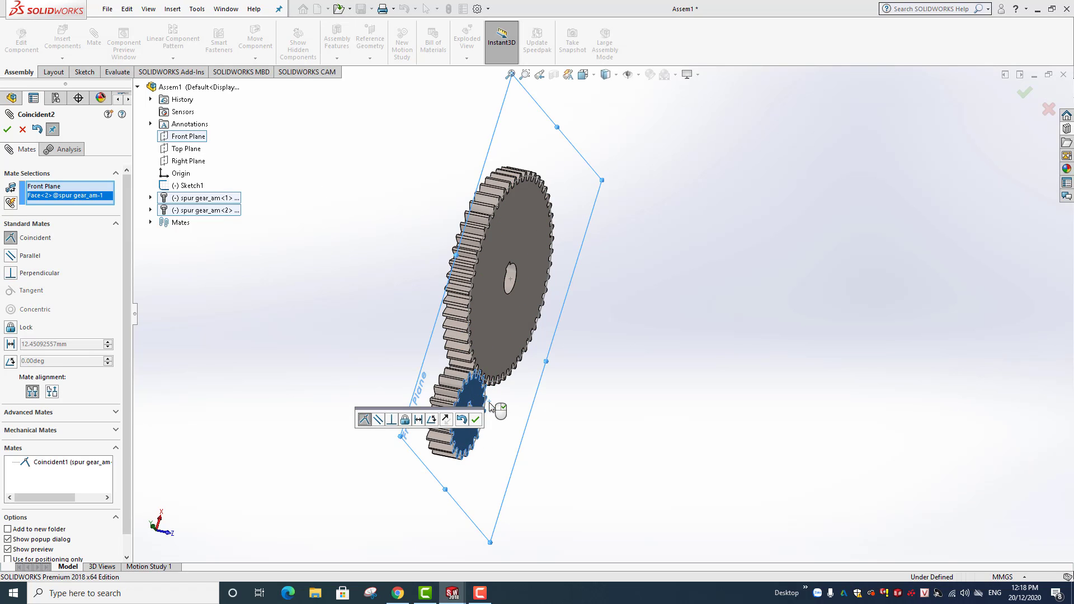
{"action": "left_click", "coordinate": [475, 420]}
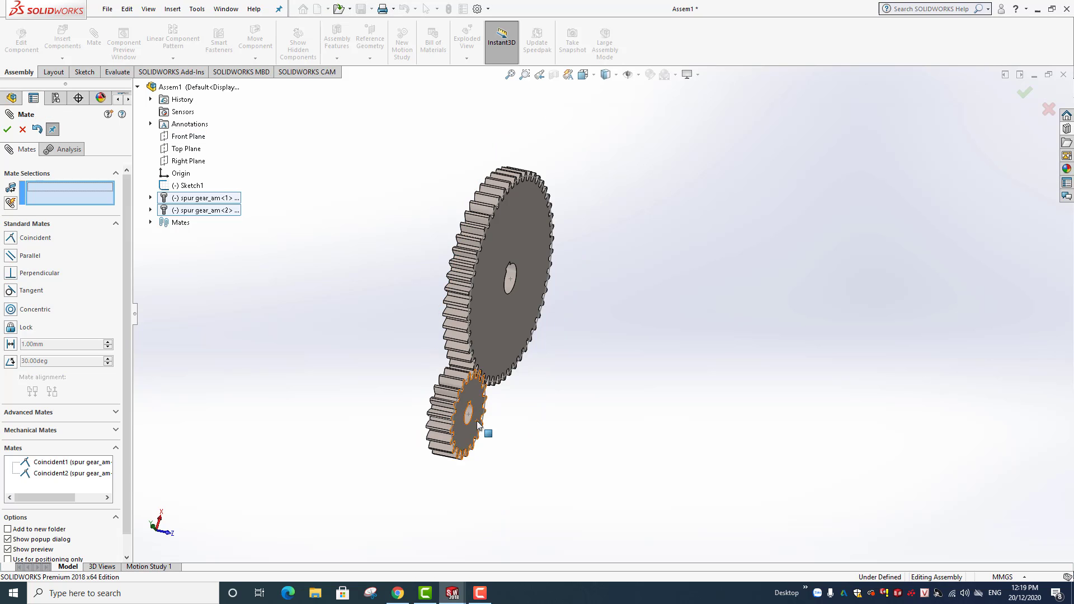
{"action": "scroll", "coordinate": [526, 414], "scroll_direction": "up", "scroll_amount": 3}
Inspect the mated gears from several angles, then close Mate keeping both coincident mates.
{"action": "mouse_move", "coordinate": [567, 390]}
{"action": "middle_mouse_down"}
{"action": "mouse_move", "coordinate": [567, 363]}
{"action": "mouse_move", "coordinate": [463, 296]}
{"action": "middle_mouse_up"}
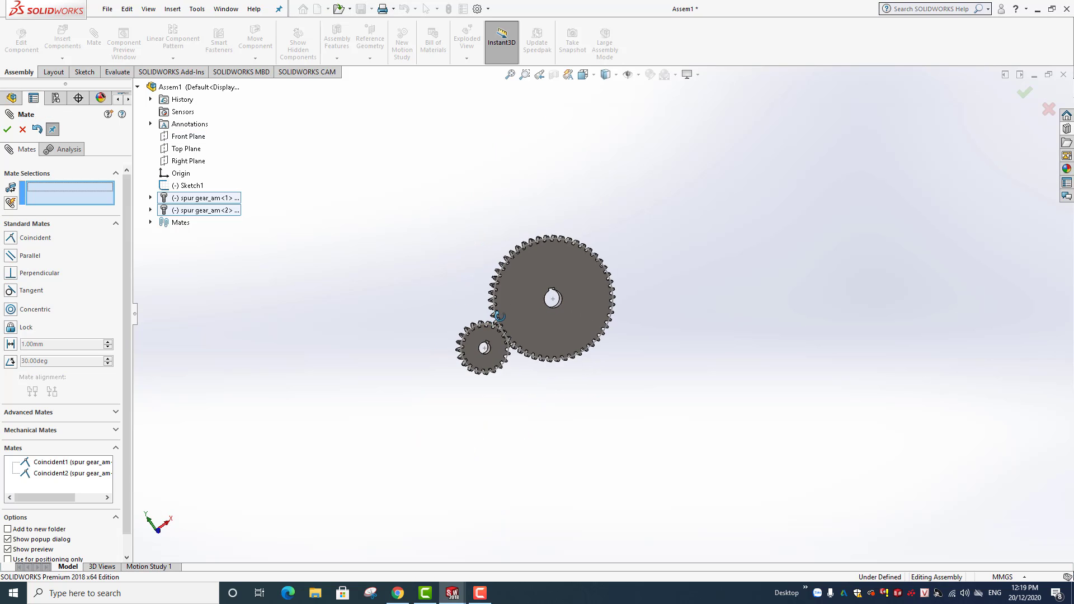
{"action": "scroll", "coordinate": [540, 322], "scroll_direction": "down", "scroll_amount": 3}
{"action": "scroll", "coordinate": [539, 322], "scroll_direction": "down", "scroll_amount": 2}
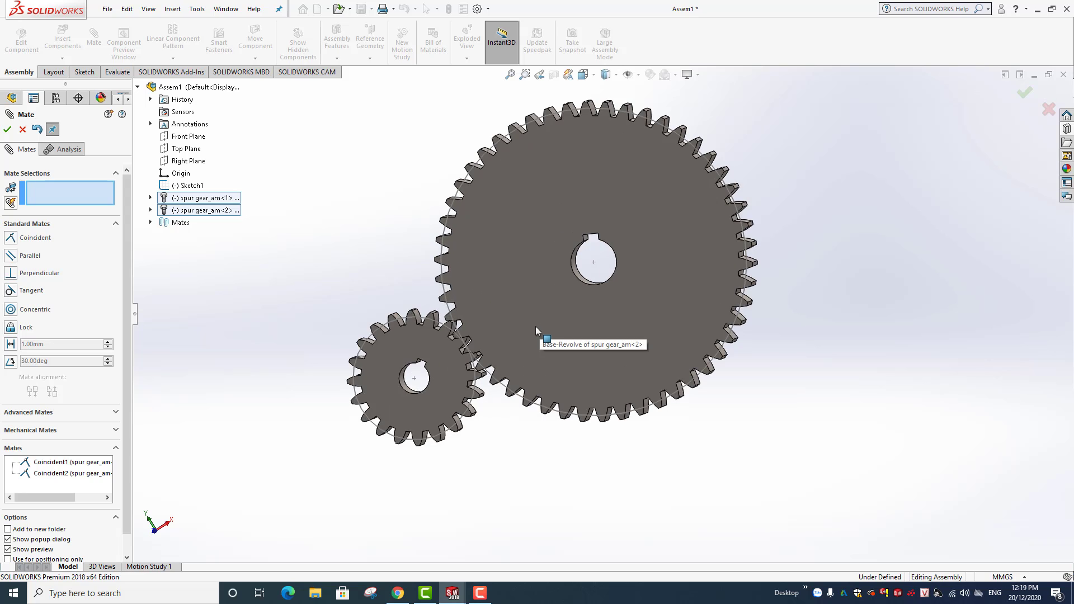
{"action": "mouse_move", "coordinate": [558, 323]}
{"action": "middle_mouse_down"}
{"action": "mouse_move", "coordinate": [695, 335]}
{"action": "mouse_move", "coordinate": [590, 312]}
{"action": "mouse_move", "coordinate": [520, 329]}
{"action": "middle_mouse_up"}
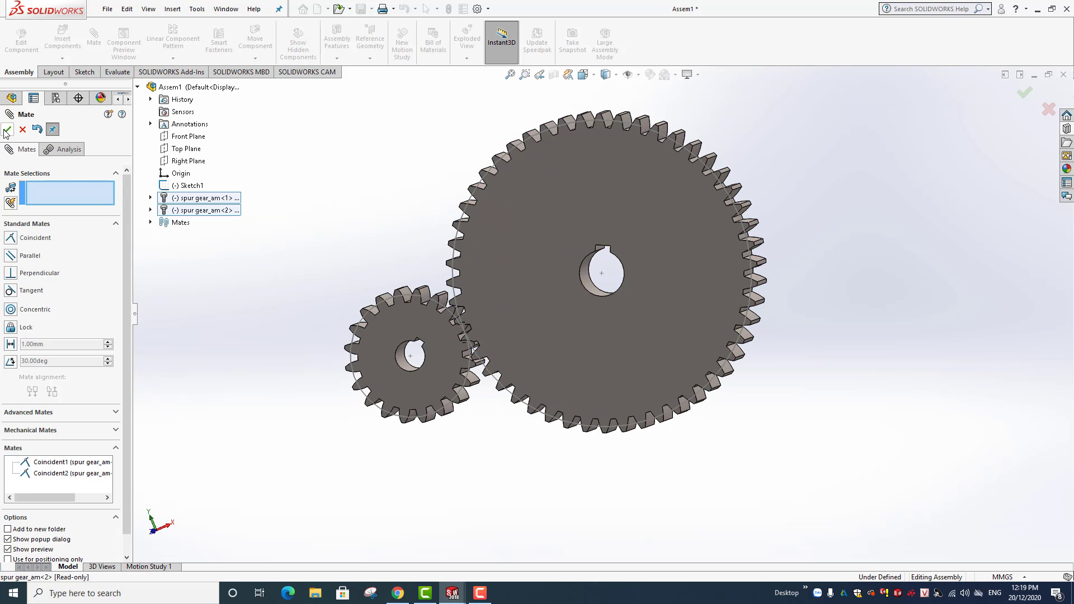
{"action": "left_click", "coordinate": [6, 132]}
{"action": "scroll", "coordinate": [599, 306], "scroll_direction": "up", "scroll_amount": 3}
Snap to a straight-on view and hide the pitch circles and reference edges.
{"action": "scroll", "coordinate": [524, 217], "scroll_direction": "down", "scroll_amount": 3}
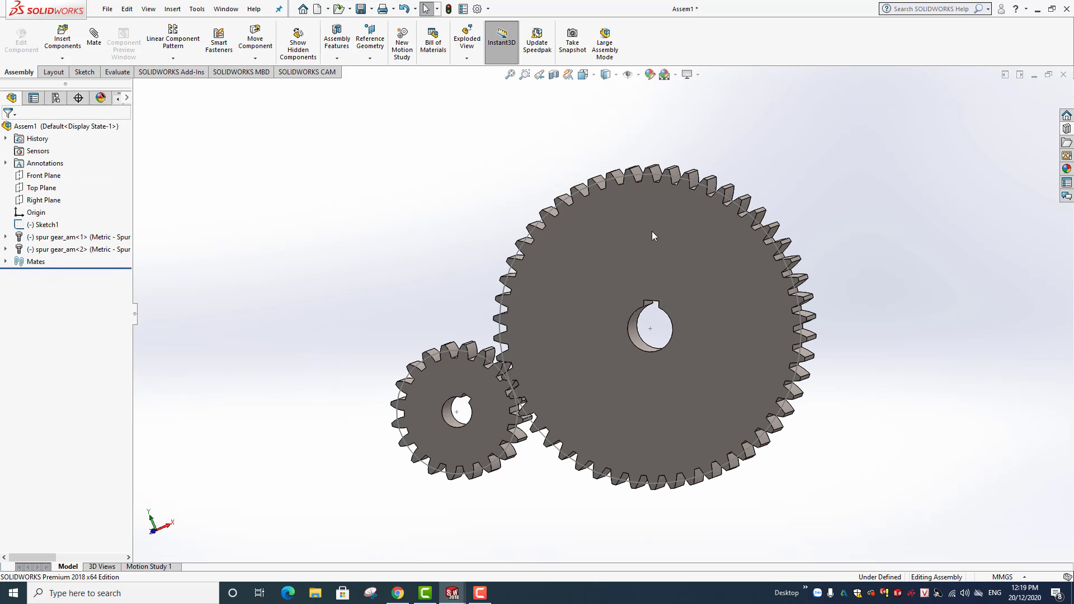
{"action": "left_click", "coordinate": [594, 77]}
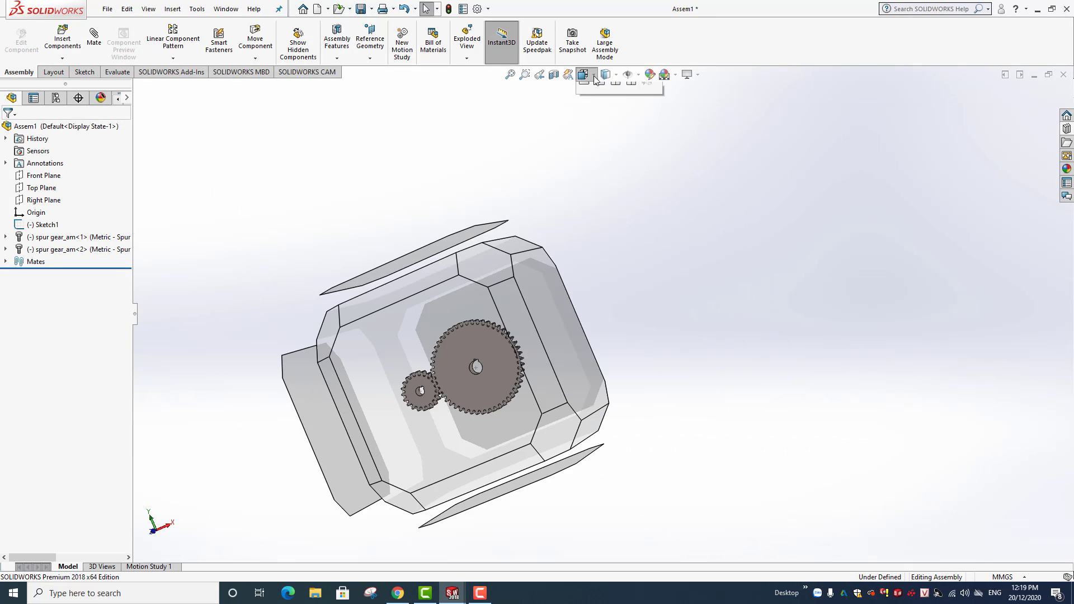
{"action": "left_click", "coordinate": [646, 139]}
{"action": "scroll", "coordinate": [699, 206], "scroll_direction": "down", "scroll_amount": 2}
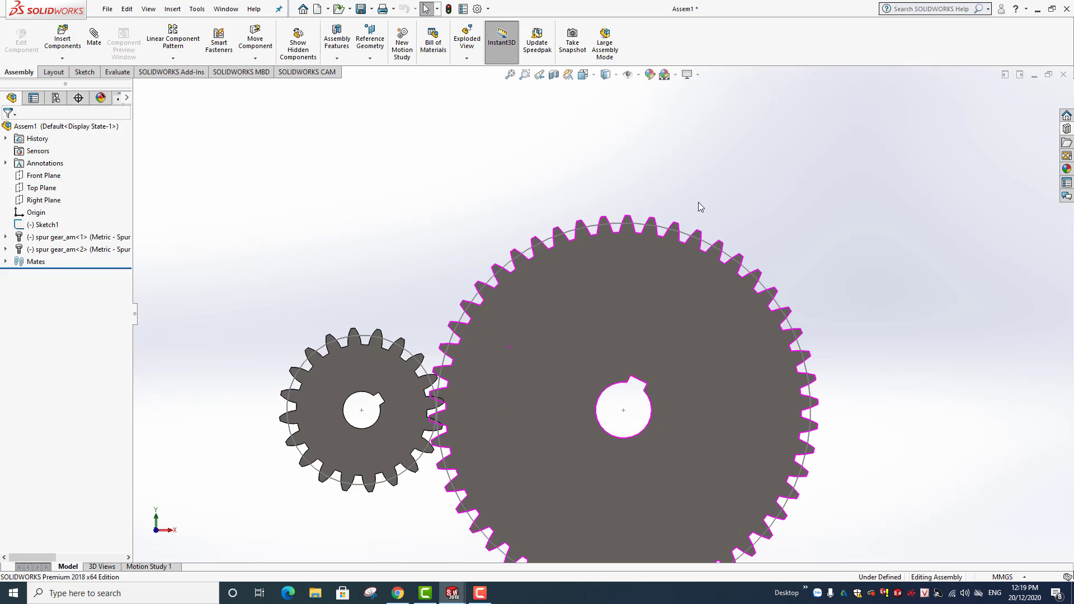
{"action": "scroll", "coordinate": [701, 207], "scroll_direction": "up", "scroll_amount": 2}
{"action": "scroll", "coordinate": [688, 473], "scroll_direction": "down", "scroll_amount": 3}
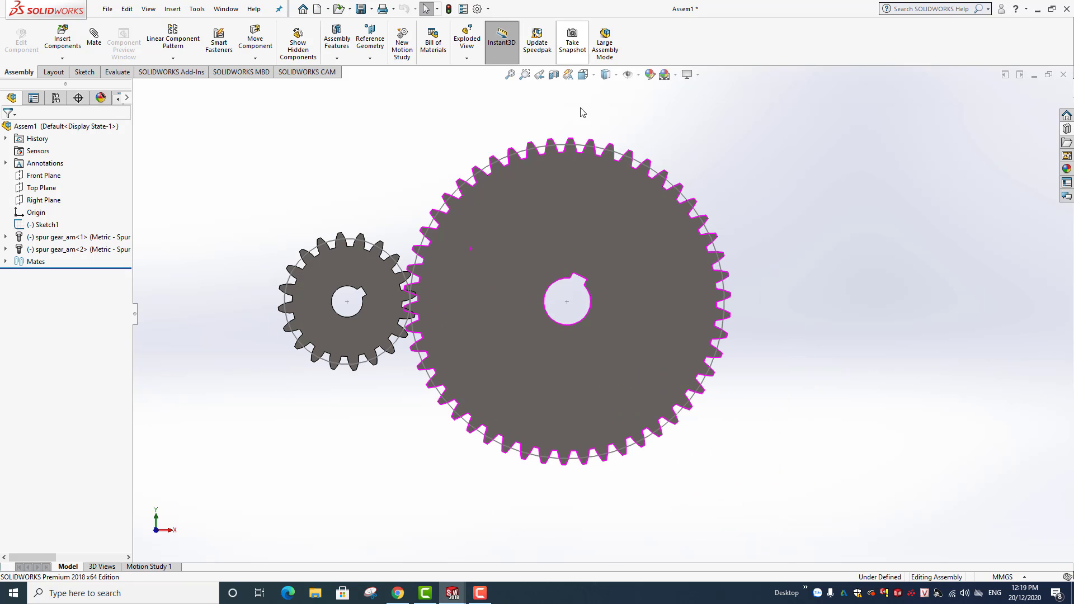
{"action": "left_click", "coordinate": [628, 74]}
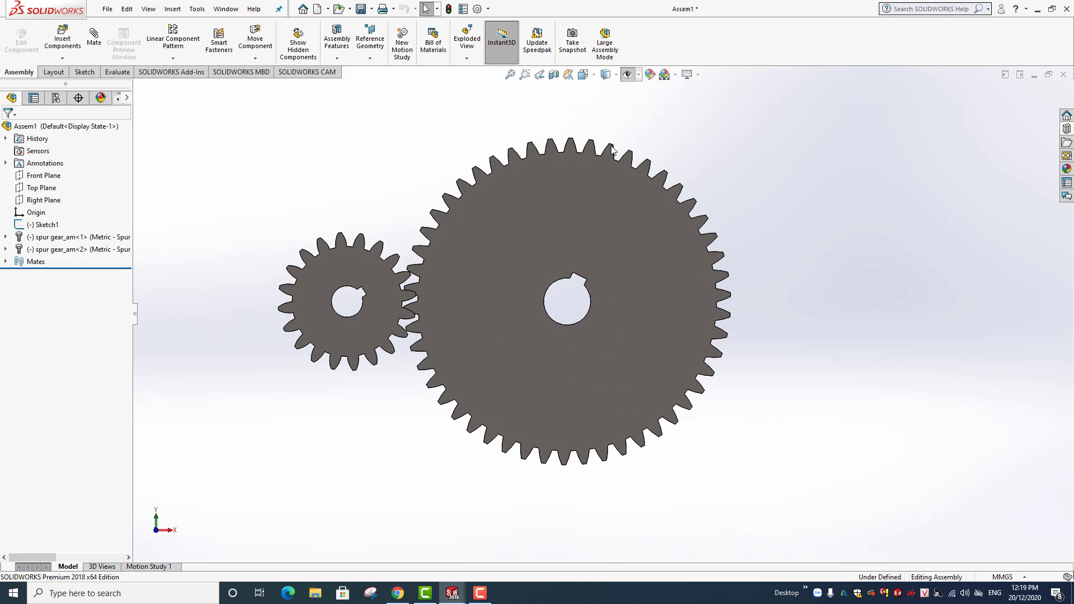
{"action": "scroll", "coordinate": [392, 192], "scroll_direction": "down", "scroll_amount": 1}
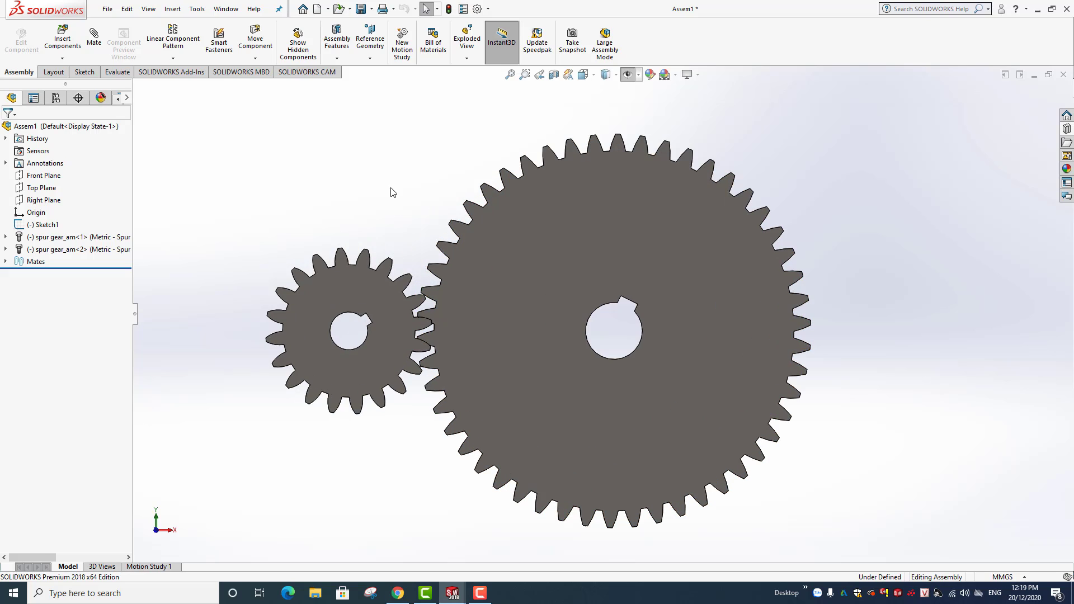
Rotate the small gear with Rotate Component until its teeth mesh with the large gear.
{"action": "left_click", "coordinate": [262, 61]}
{"action": "left_click", "coordinate": [268, 89]}
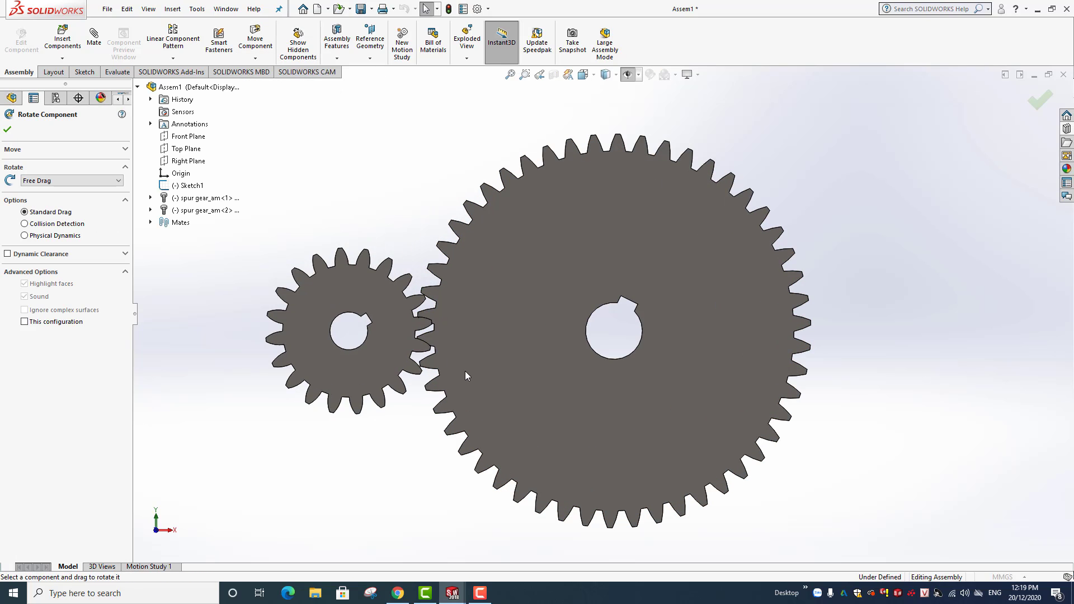
{"action": "left_click_drag", "start_coordinate": [397, 342], "coordinate": [429, 356]}
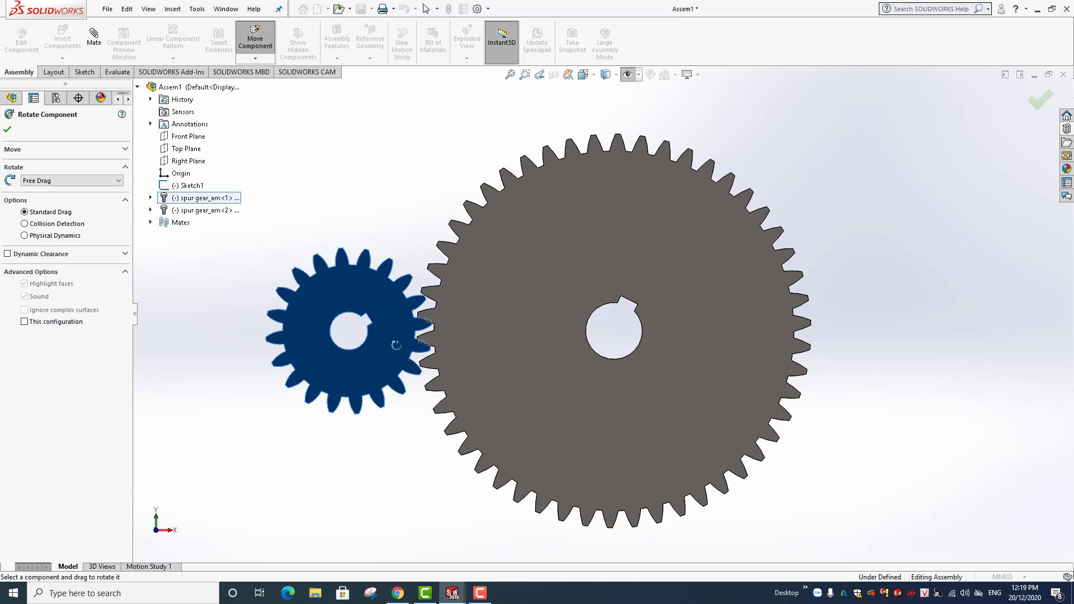
{"action": "scroll", "coordinate": [420, 343], "scroll_direction": "down", "scroll_amount": 3}
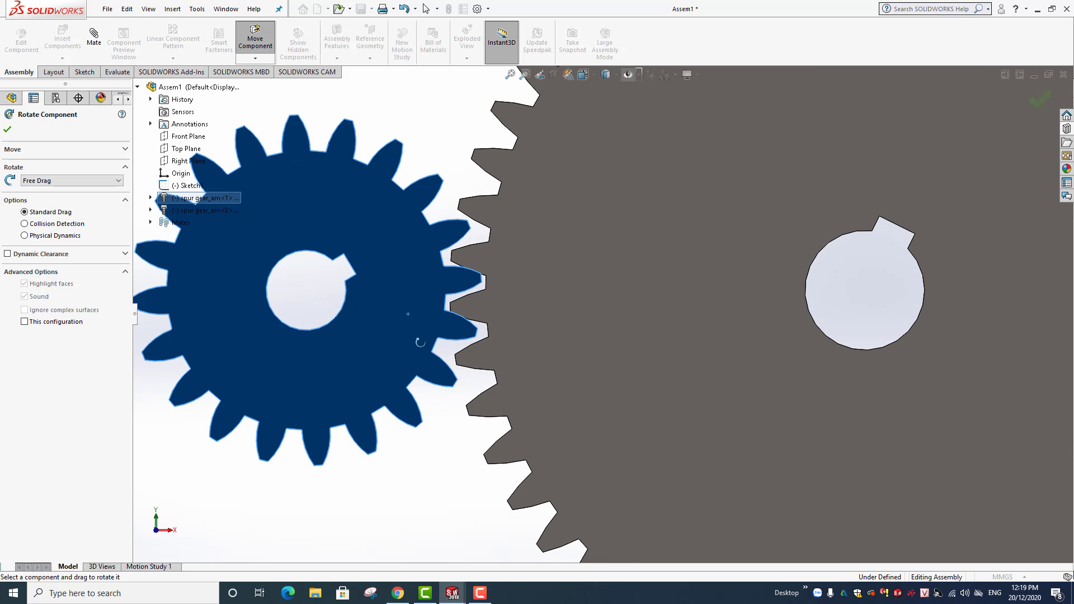
{"action": "left_click_drag", "start_coordinate": [411, 304], "coordinate": [410, 309]}
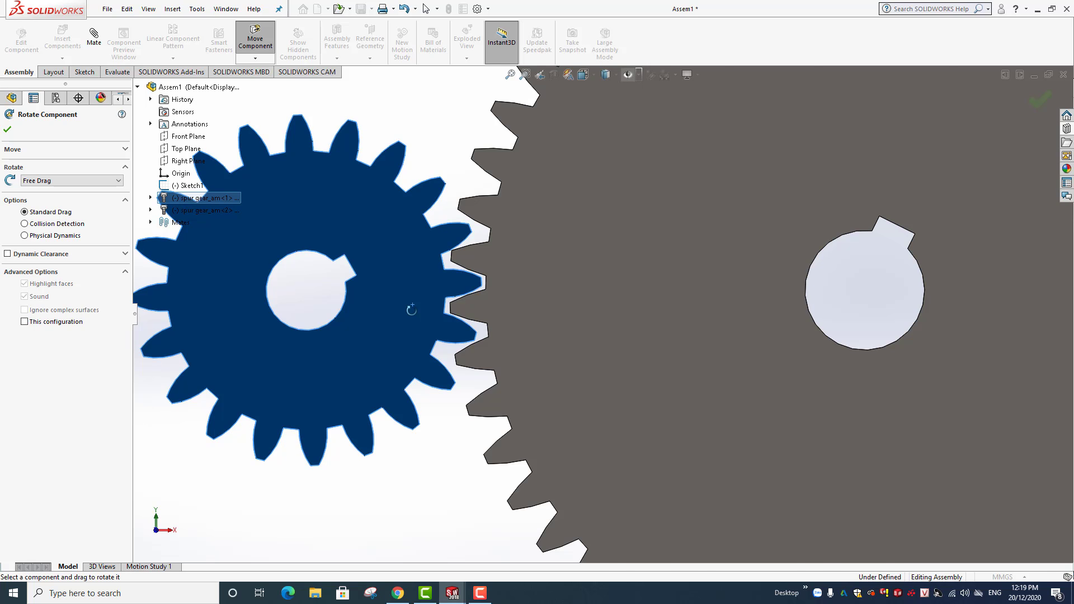
{"action": "key", "text": "f"}
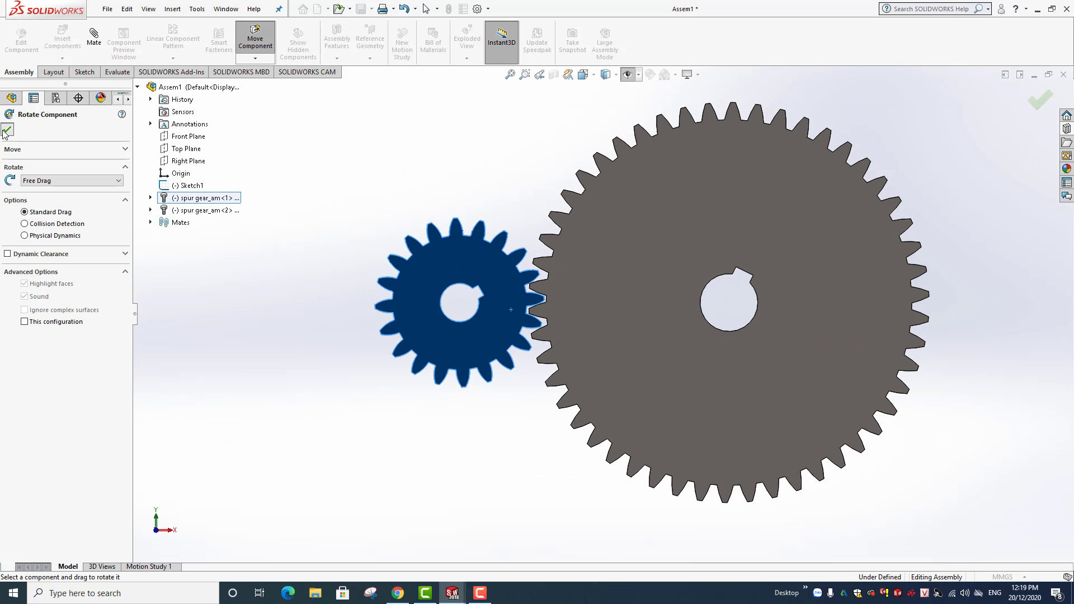
{"action": "left_click", "coordinate": [6, 130]}
Zoom the view and select the small gear's face.
{"action": "key", "text": "z"}
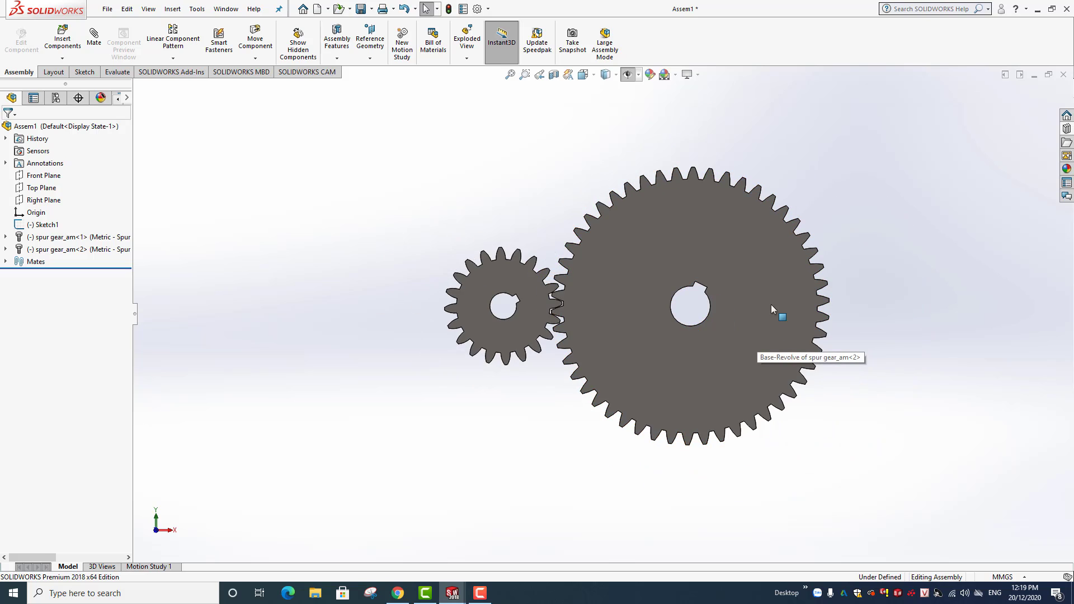
{"action": "scroll", "coordinate": [770, 304], "scroll_direction": "down", "scroll_amount": 2}
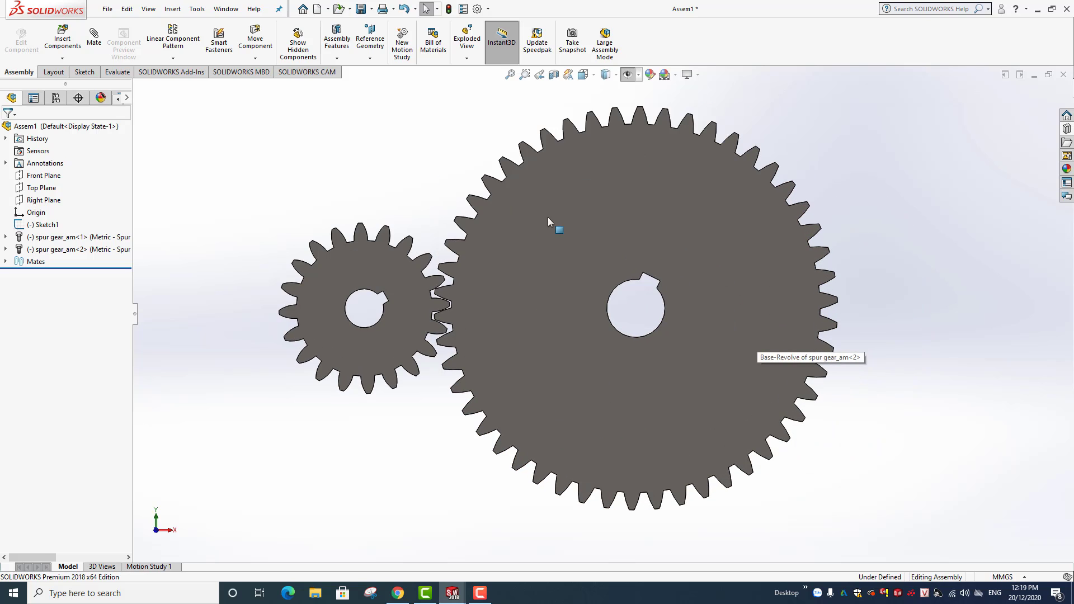
{"action": "left_click", "coordinate": [354, 260]}
Start a sketch on the small gear and draw two concentric circles around its hole.
{"action": "left_click", "coordinate": [403, 224]}
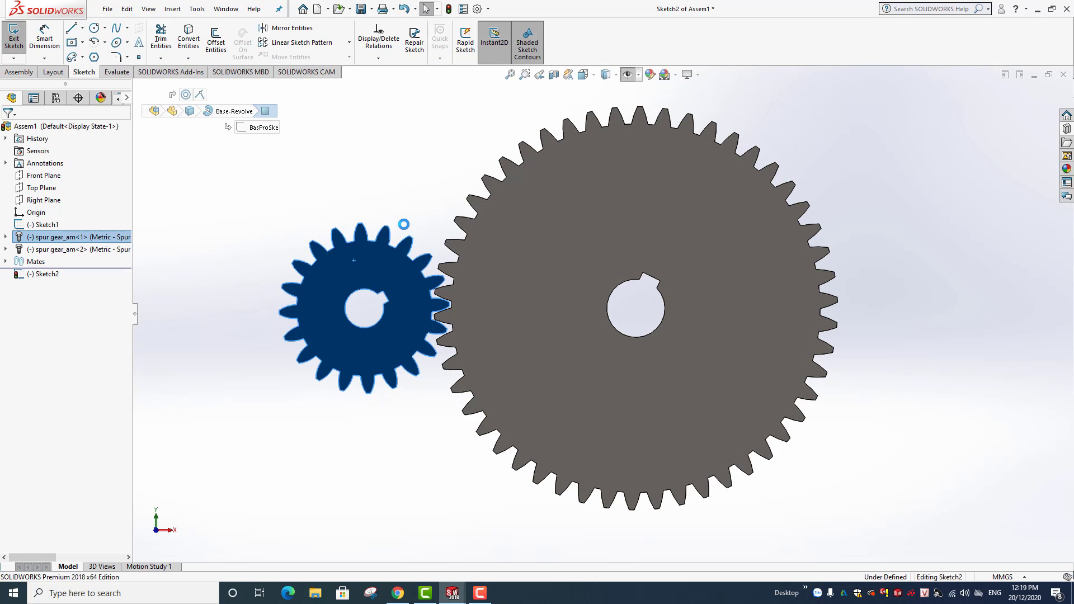
{"action": "left_click", "coordinate": [94, 27]}
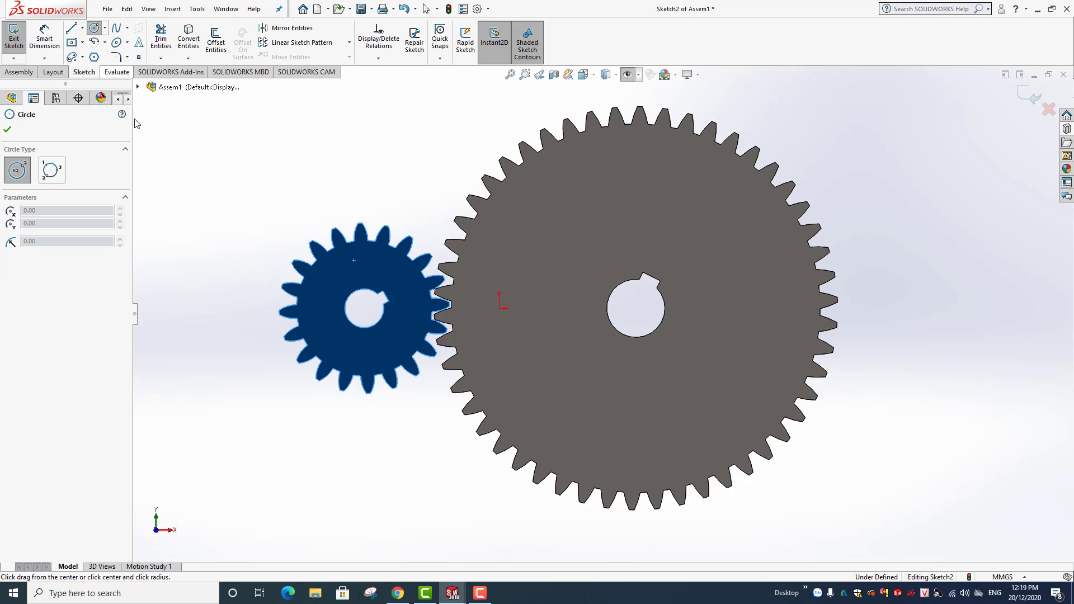
{"action": "left_click", "coordinate": [365, 308]}
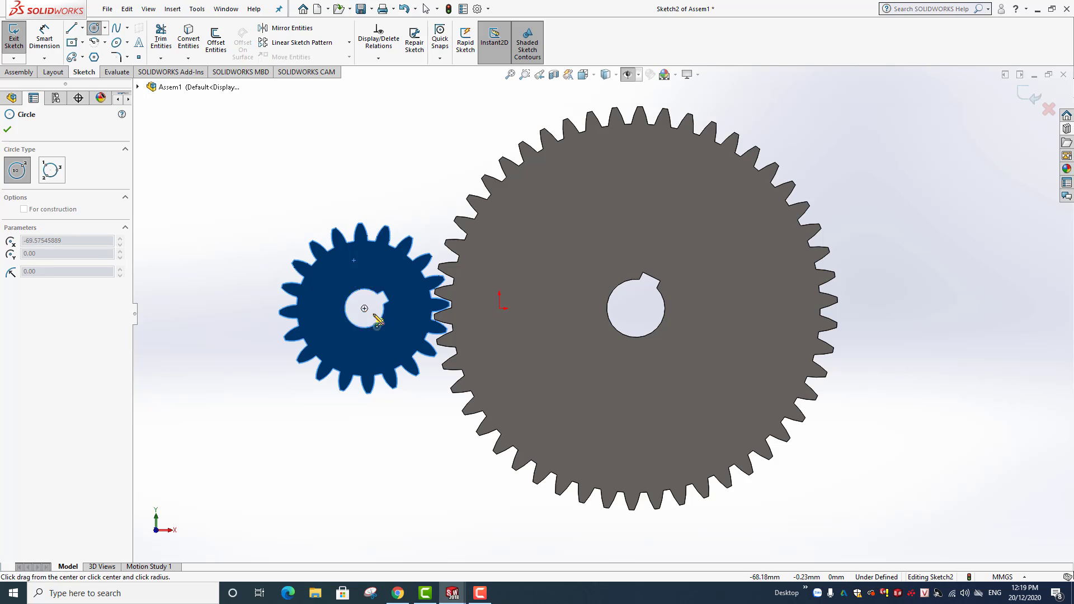
{"action": "left_click", "coordinate": [410, 342]}
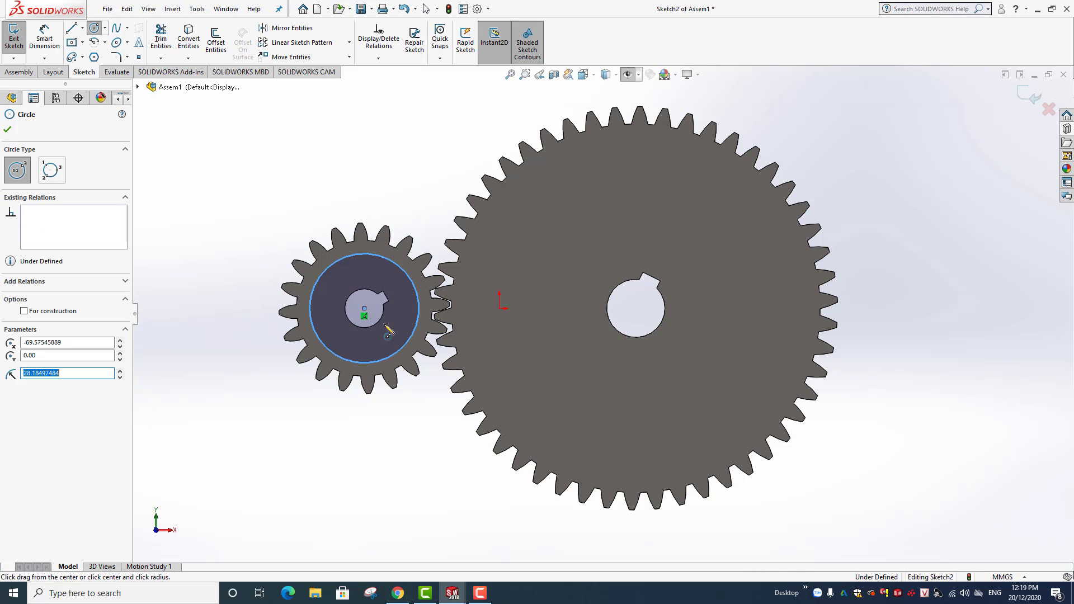
{"action": "left_click", "coordinate": [364, 308]}
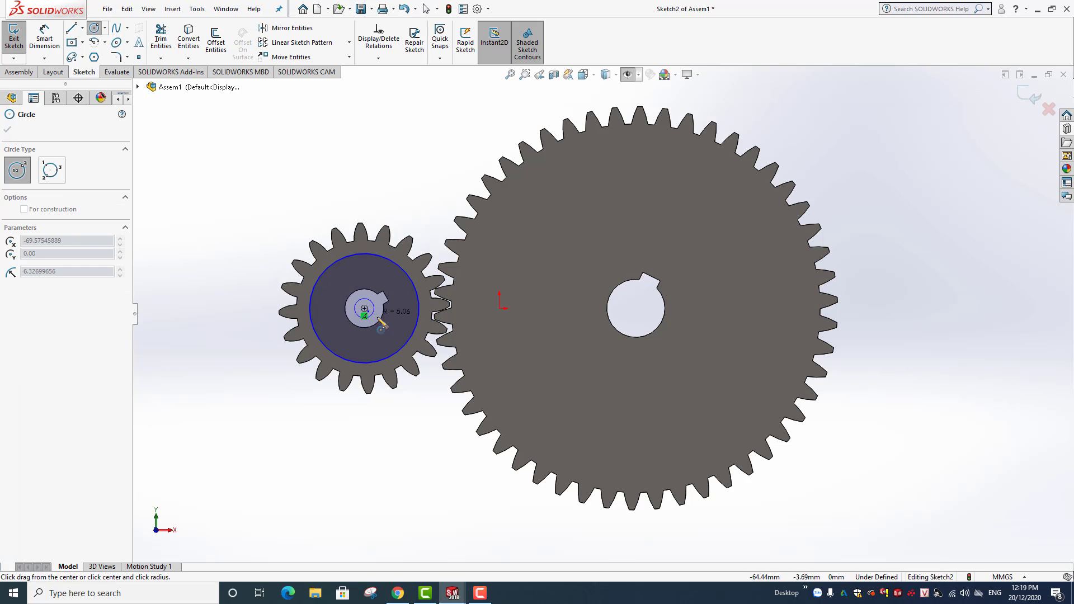
{"action": "left_click", "coordinate": [390, 332]}
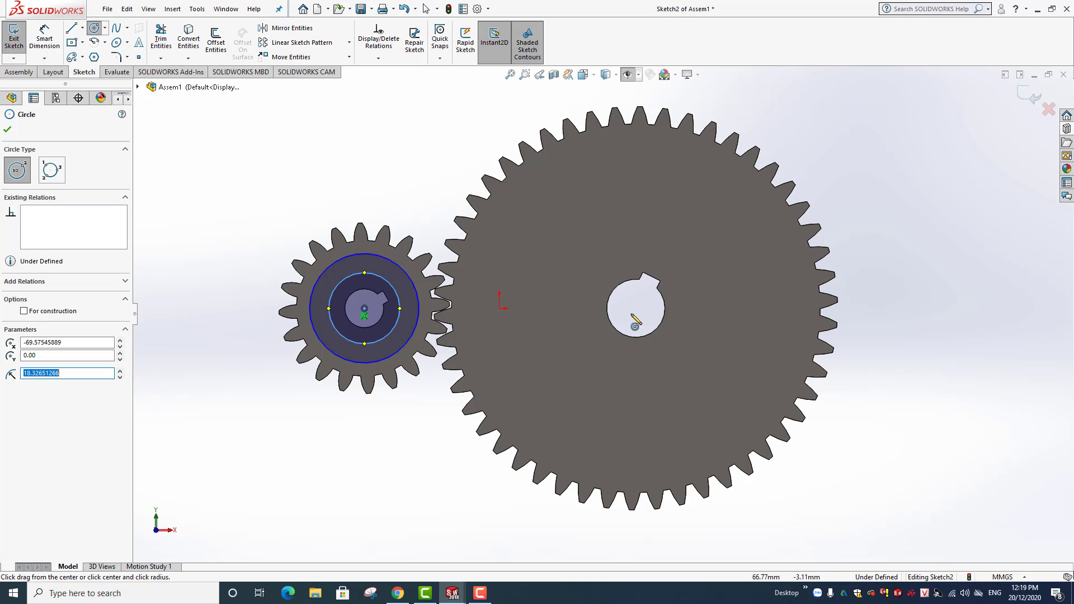
Draw two concentric circles around the large gear's hole and exit the Circle tool.
{"action": "left_click", "coordinate": [636, 308]}
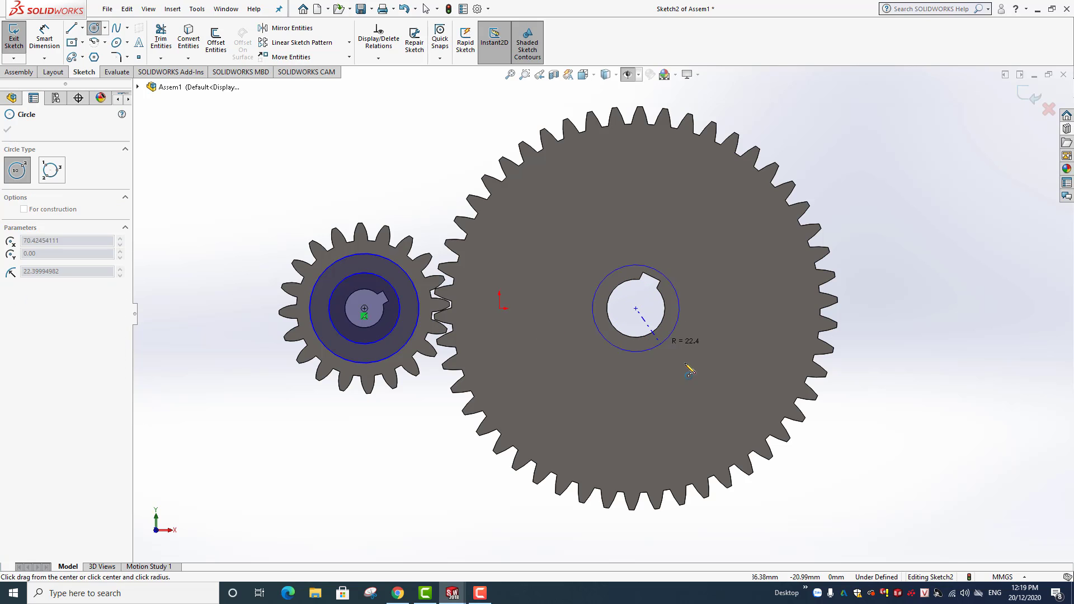
{"action": "left_click", "coordinate": [742, 429]}
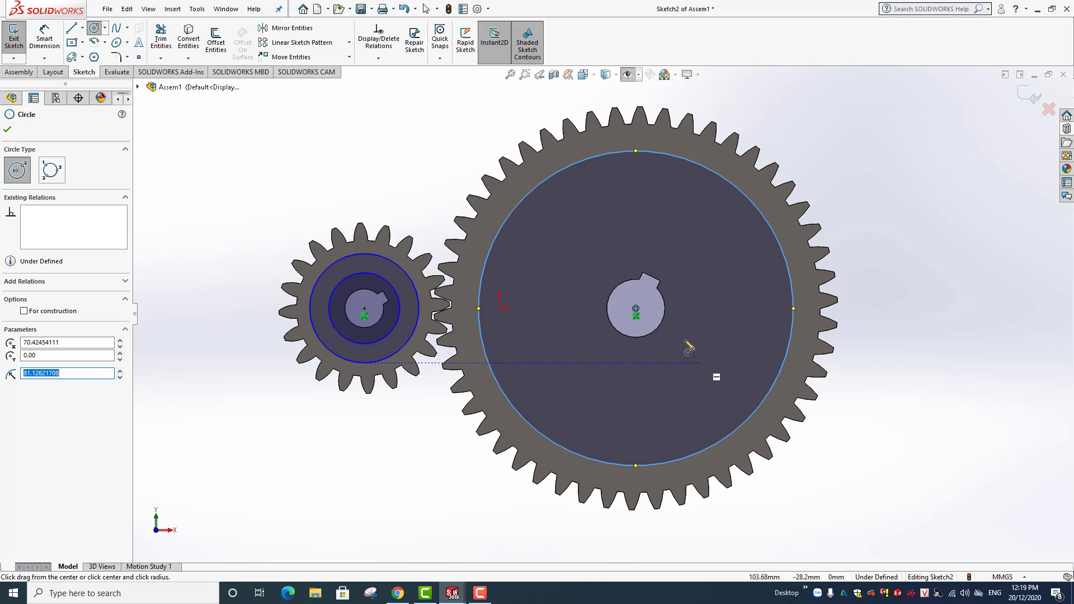
{"action": "left_click", "coordinate": [636, 308]}
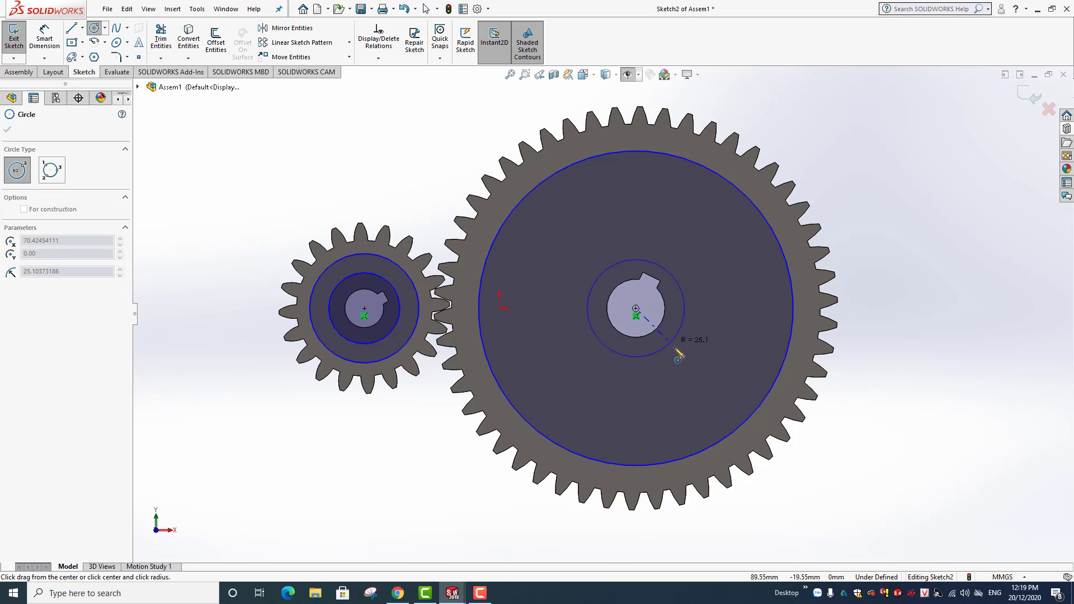
{"action": "right_click", "coordinate": [679, 353]}
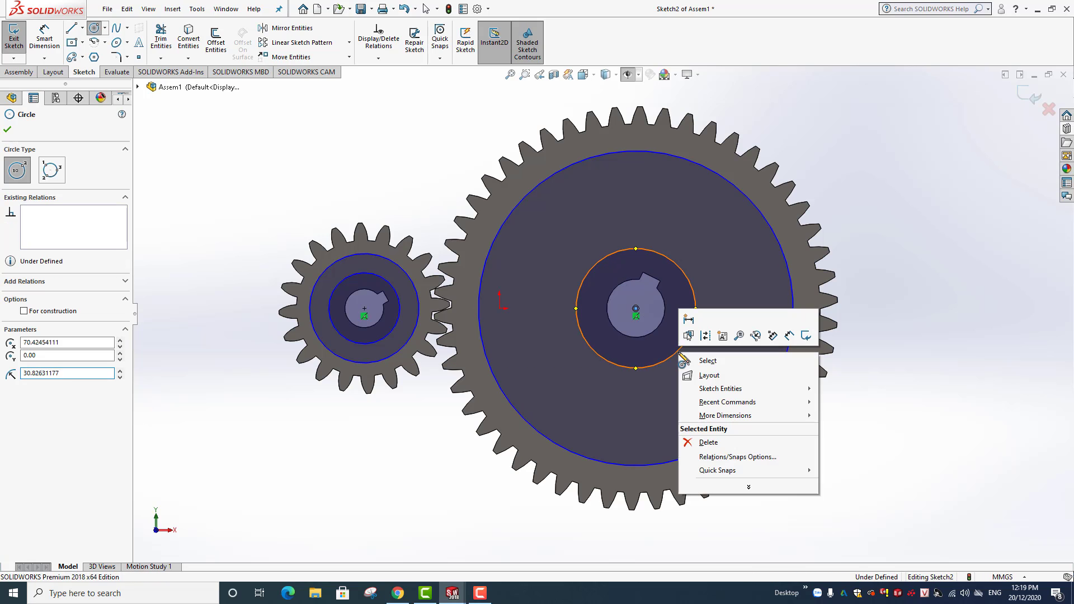
{"action": "left_click", "coordinate": [717, 365]}
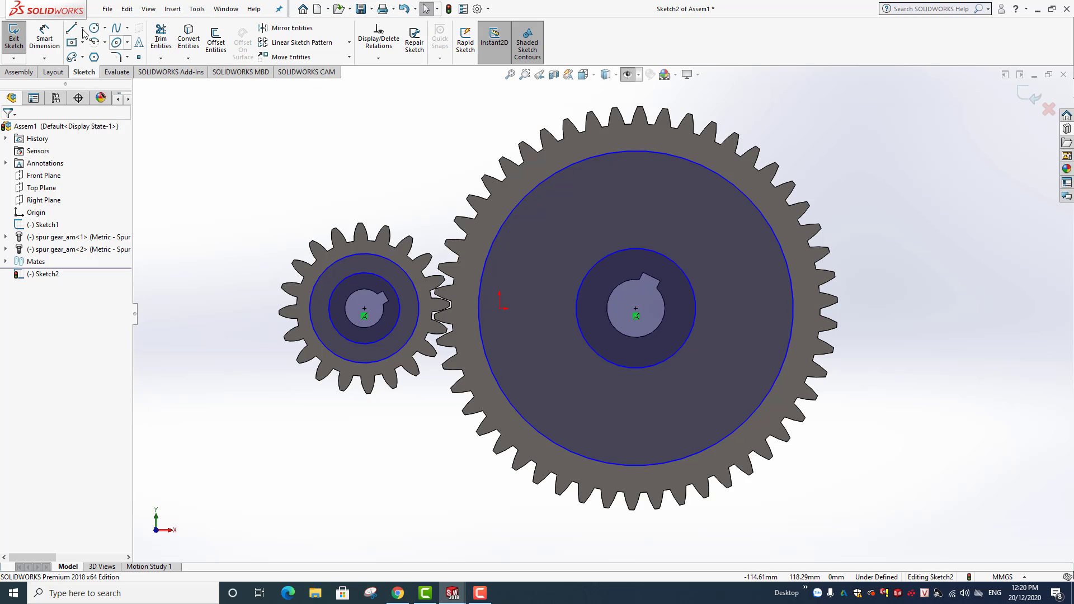
Dimension the small gear's sketch circles to Ø60 and Ø35.
{"action": "left_click", "coordinate": [51, 34]}
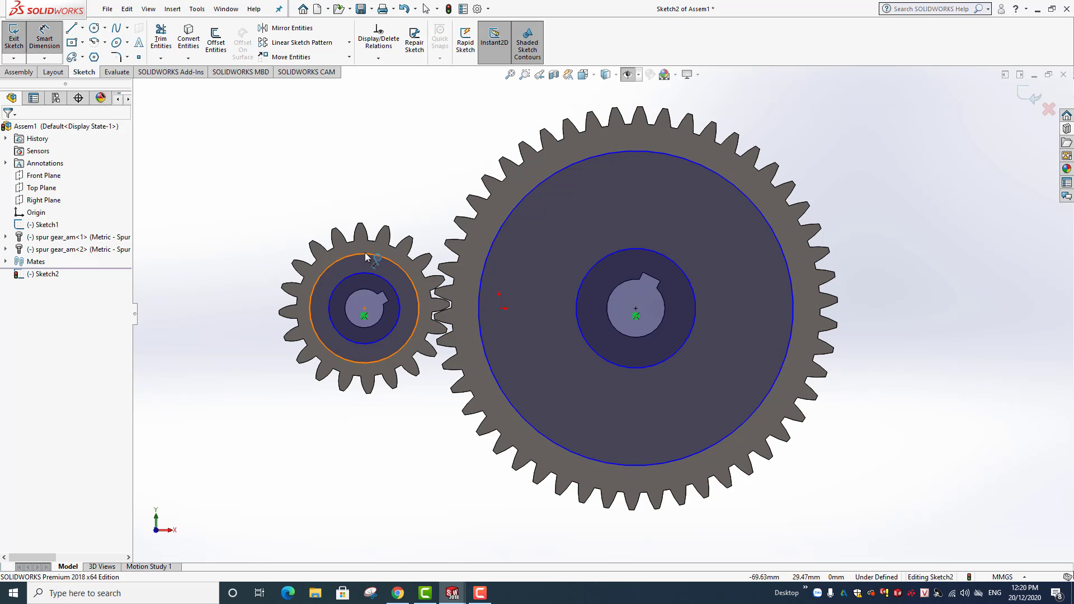
{"action": "left_click", "coordinate": [347, 234]}
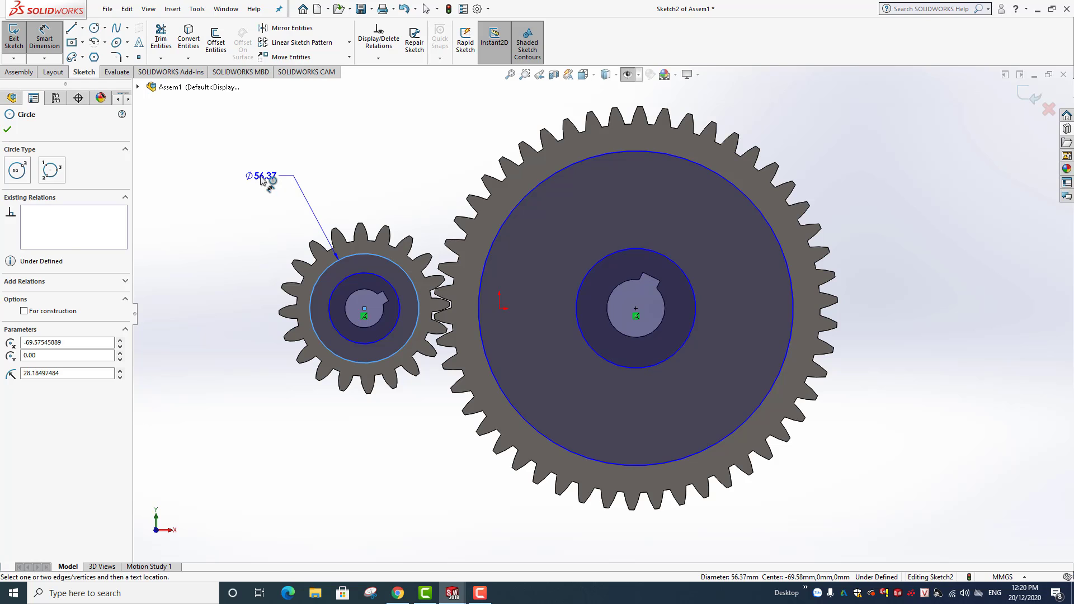
{"action": "left_click", "coordinate": [260, 179]}
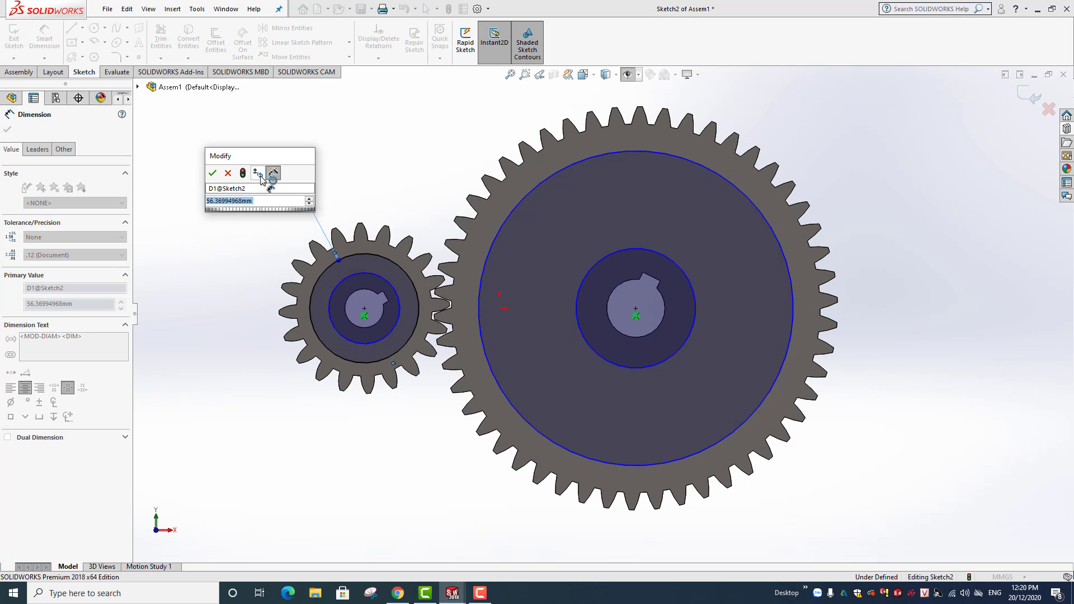
{"action": "type", "text": "60"}
{"action": "key", "text": "Return"}
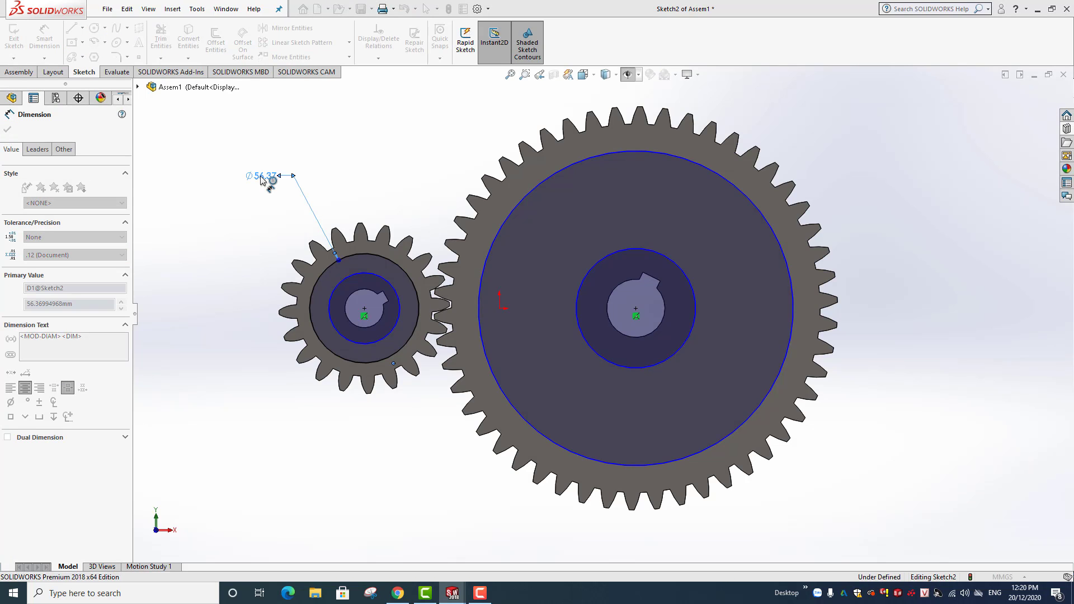
{"action": "left_click", "coordinate": [338, 290]}
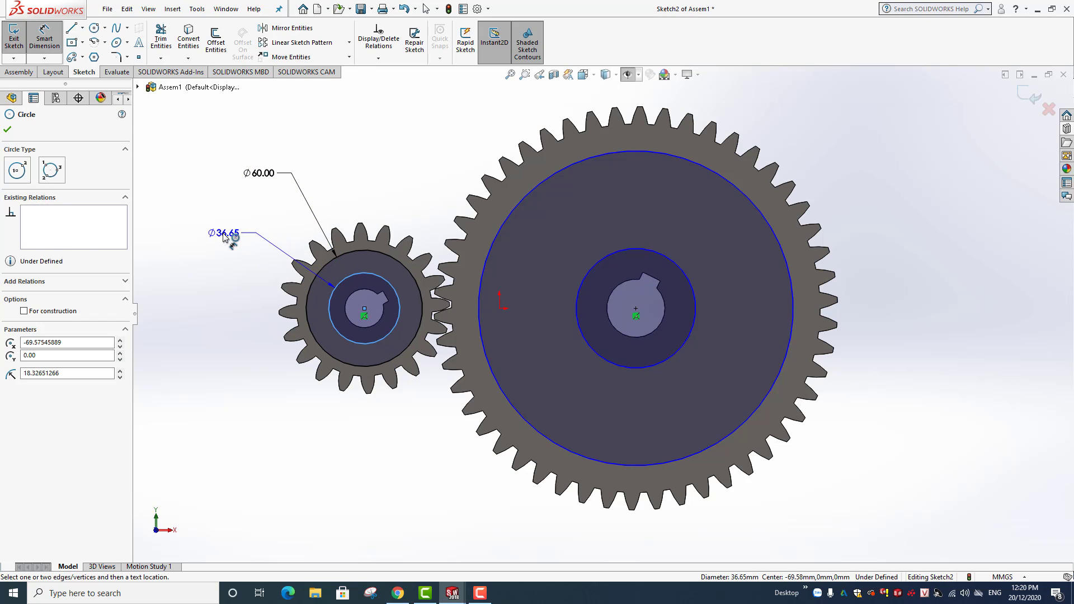
{"action": "left_click", "coordinate": [224, 236]}
{"action": "type", "text": "35"}
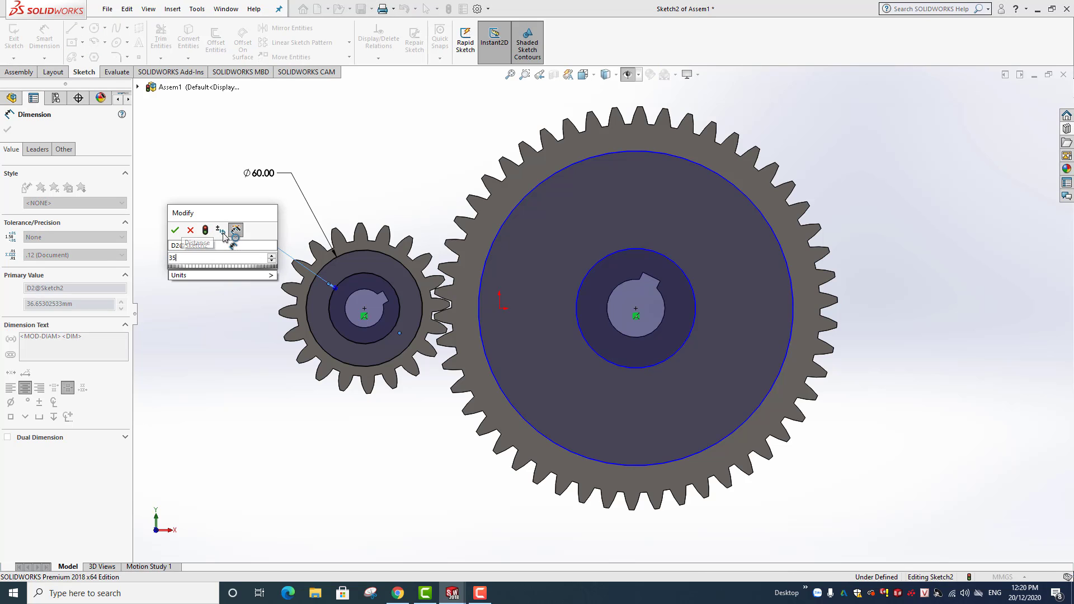
{"action": "key", "text": "Return"}
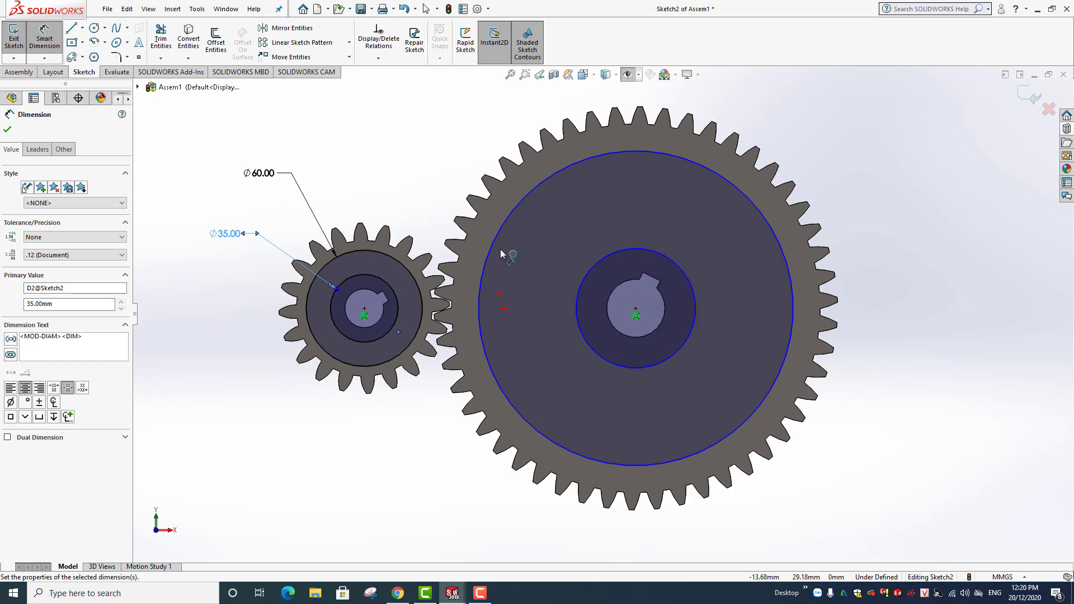
Dimension the large gear's circles to Ø180 and a Ø60 hub.
{"action": "left_click", "coordinate": [506, 230]}
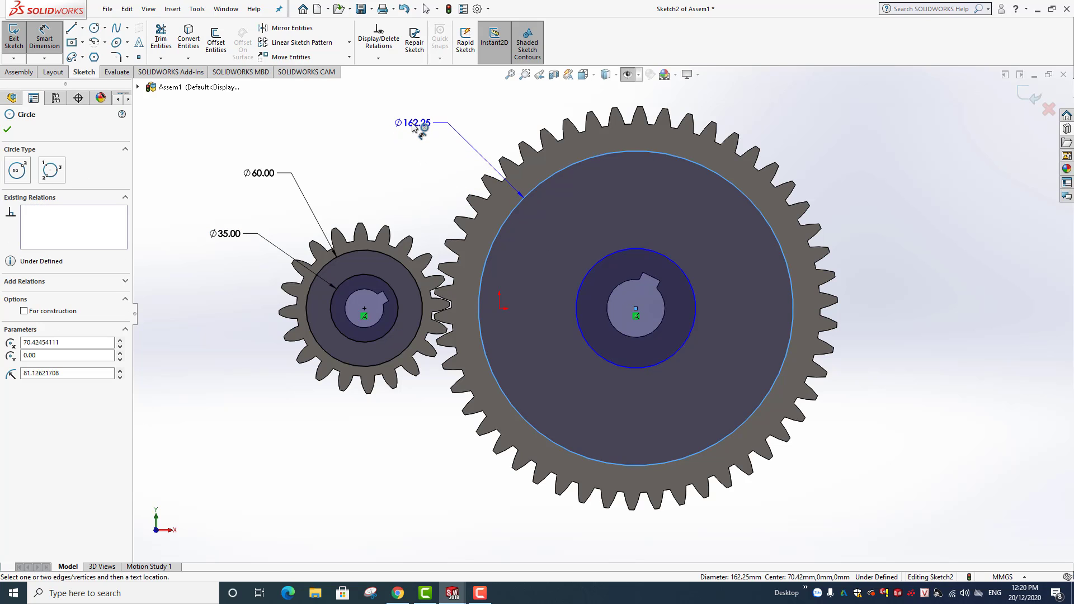
{"action": "left_click", "coordinate": [412, 124]}
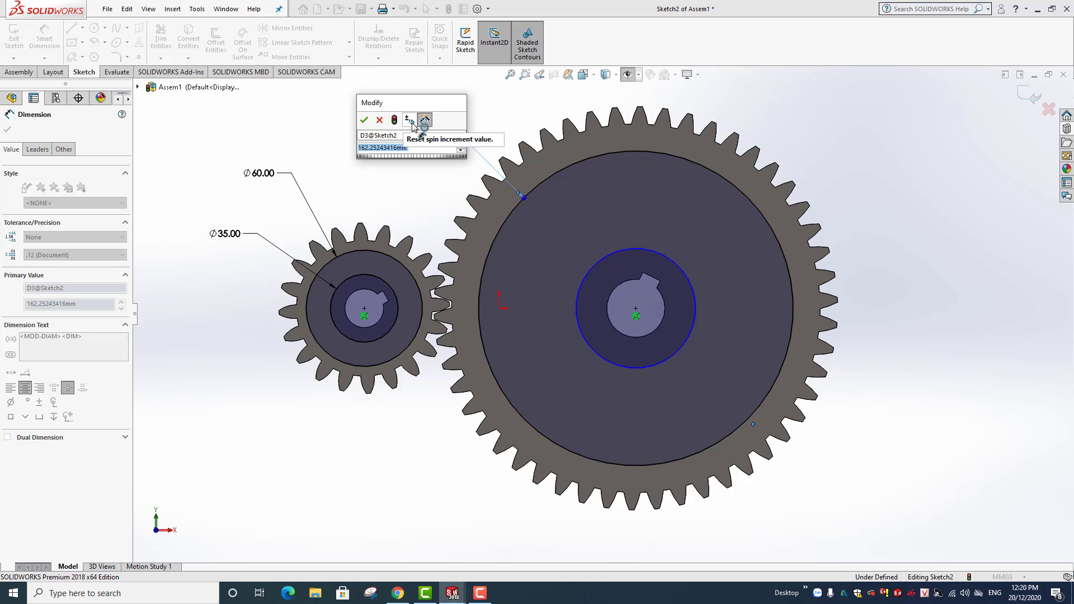
{"action": "type", "text": "180"}
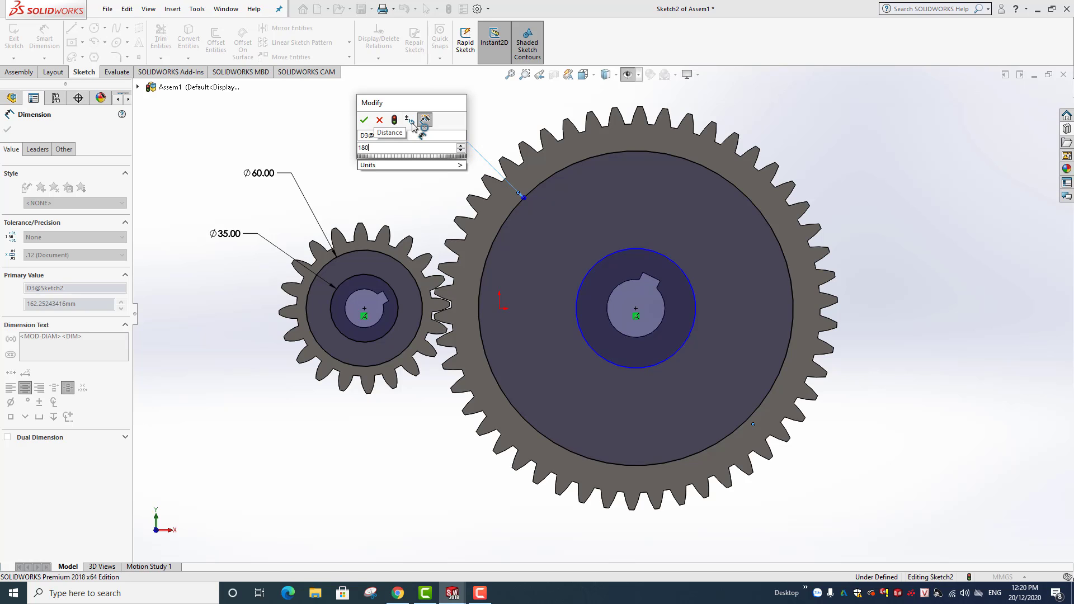
{"action": "key", "text": "Return"}
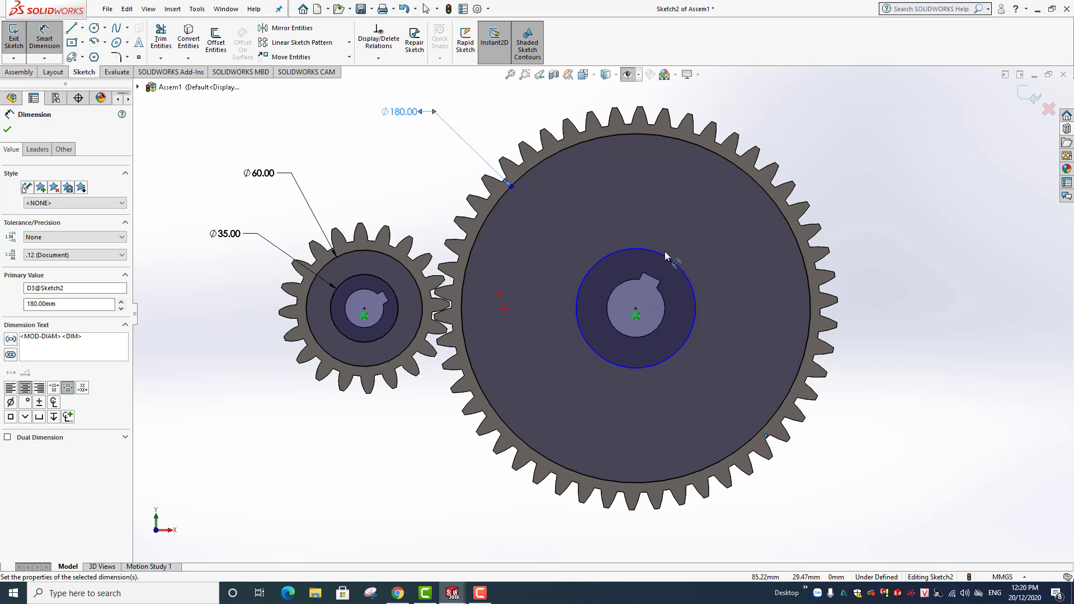
{"action": "left_click", "coordinate": [674, 261]}
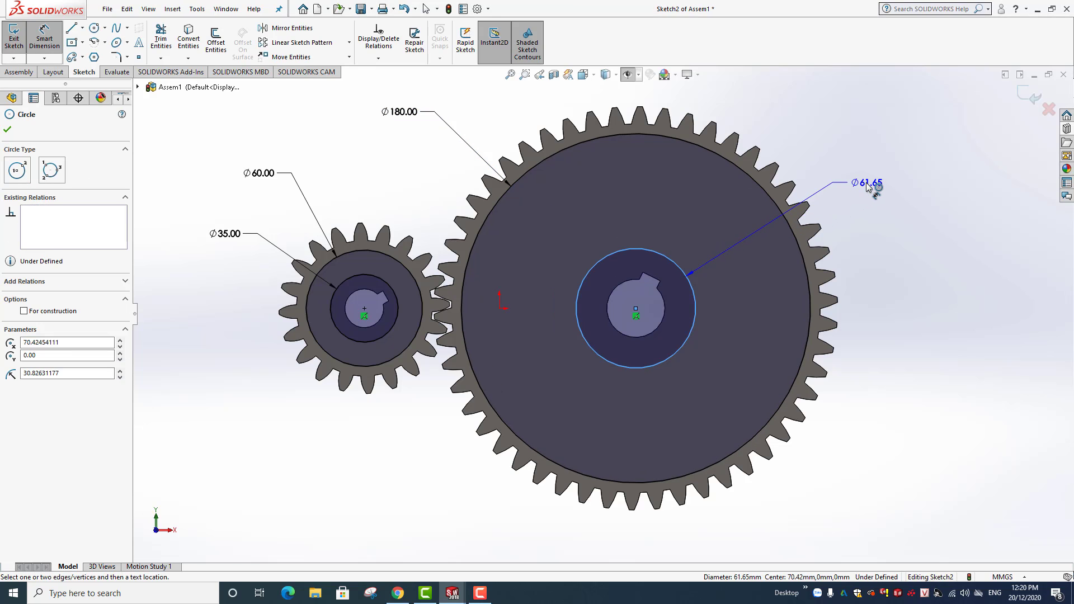
{"action": "left_click", "coordinate": [867, 185]}
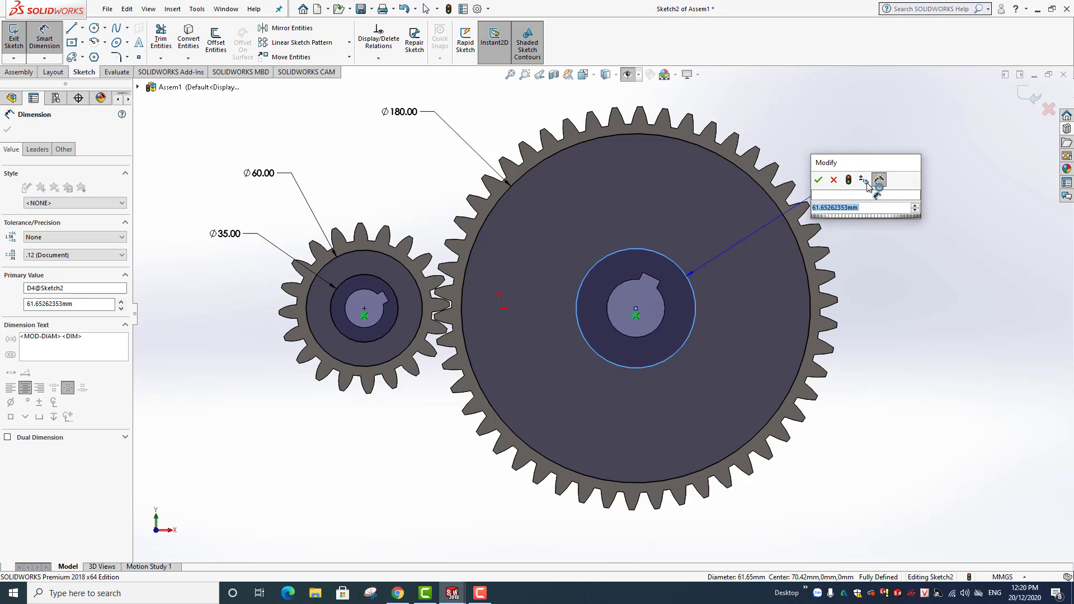
{"action": "type", "text": "6"}
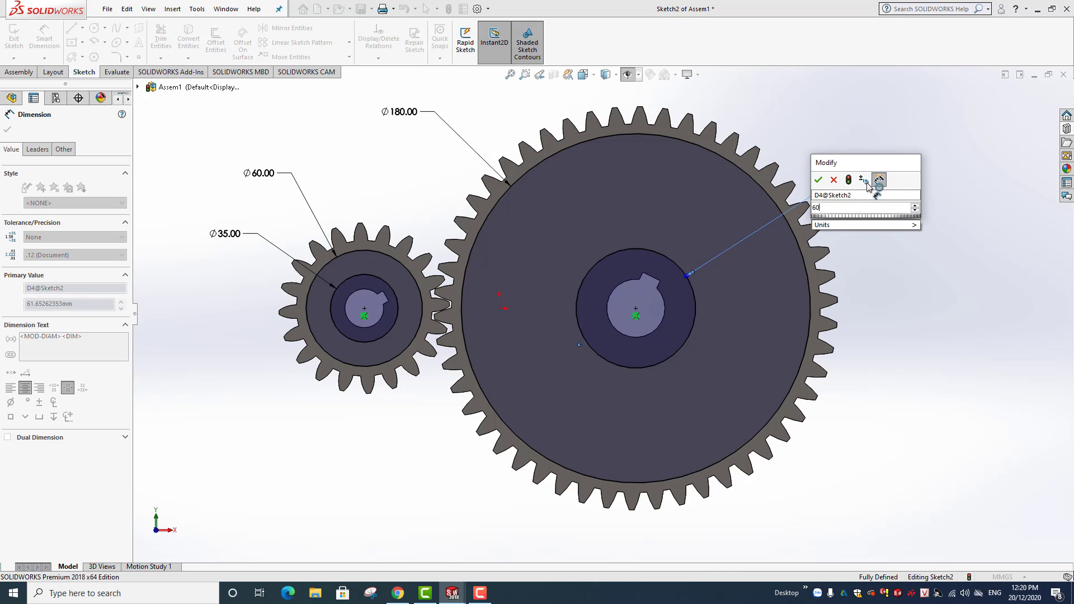
{"action": "type", "text": "0"}
{"action": "key", "text": "Return"}
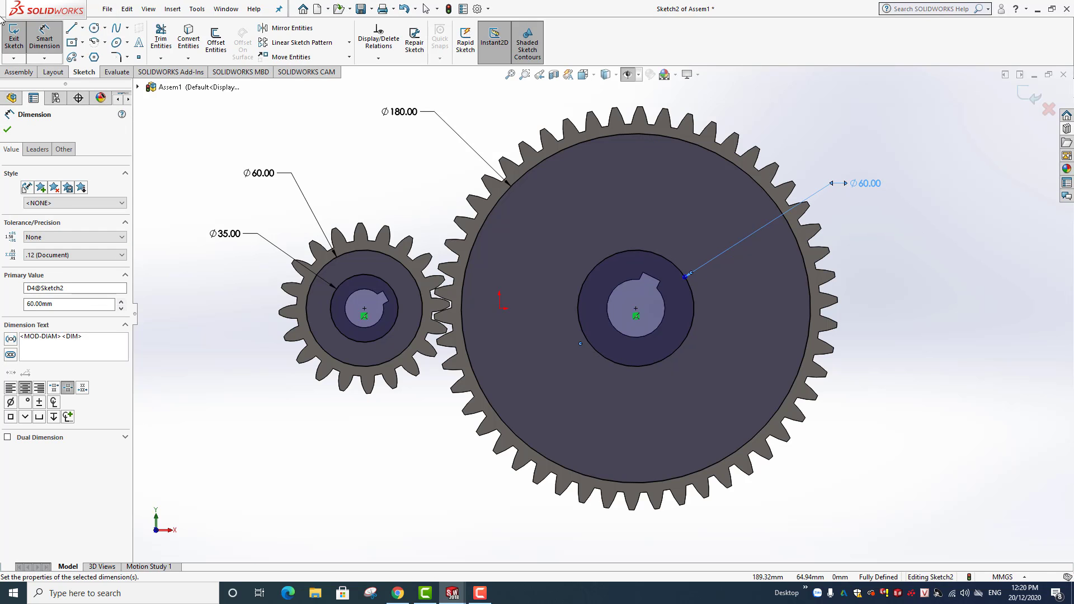
{"action": "left_click", "coordinate": [9, 130]}
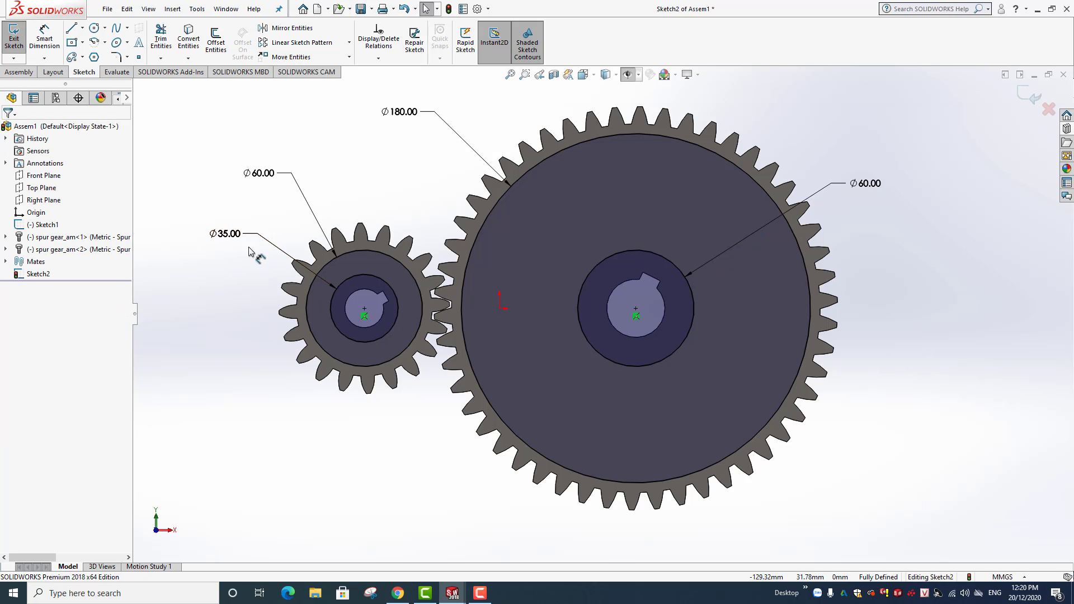
Create a 5 mm deep assembly Extruded Cut from the sketched rings.
{"action": "left_click", "coordinate": [20, 72]}
{"action": "left_click", "coordinate": [338, 56]}
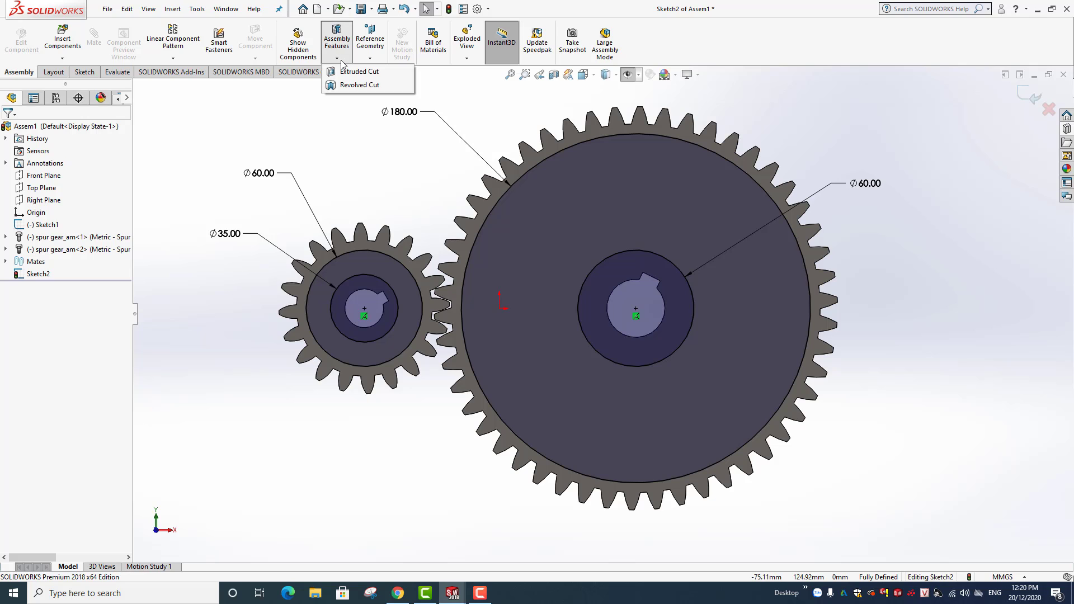
{"action": "left_click", "coordinate": [356, 73]}
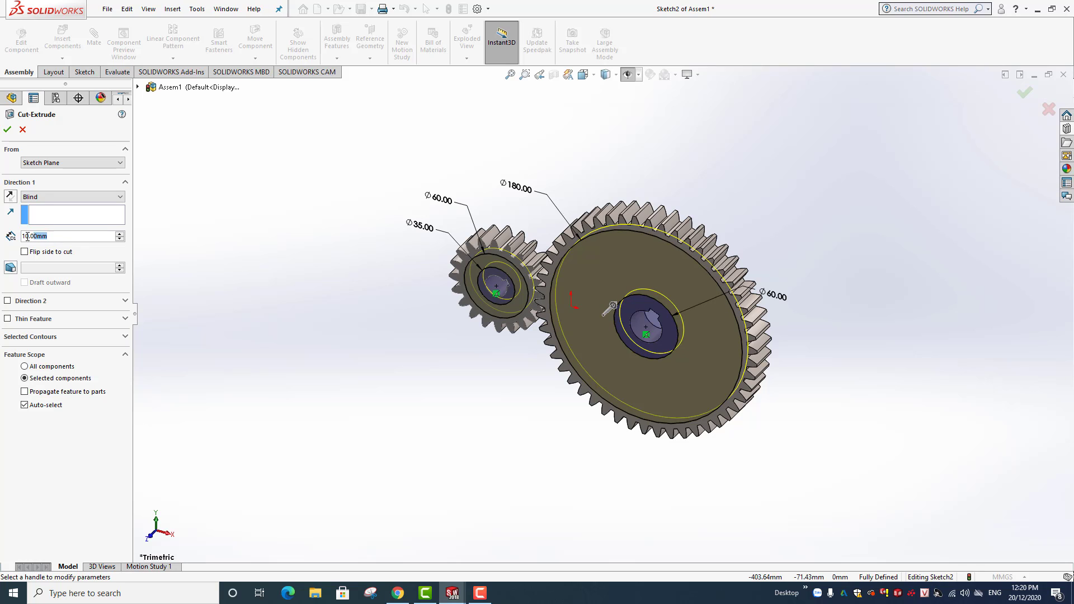
{"action": "type", "text": "5"}
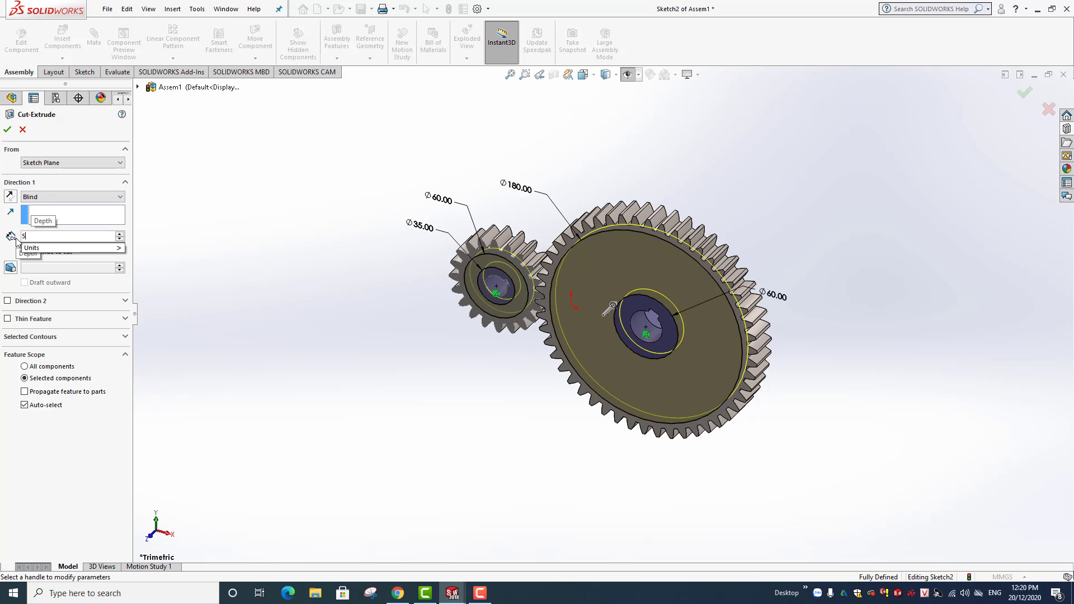
{"action": "key", "text": "Return"}
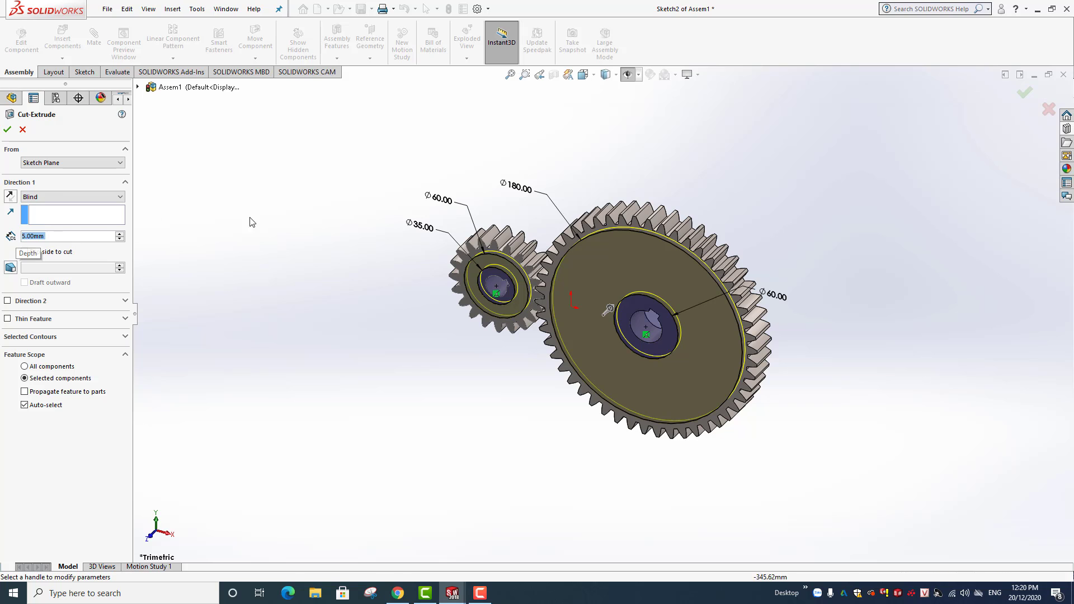
{"action": "left_click", "coordinate": [7, 131]}
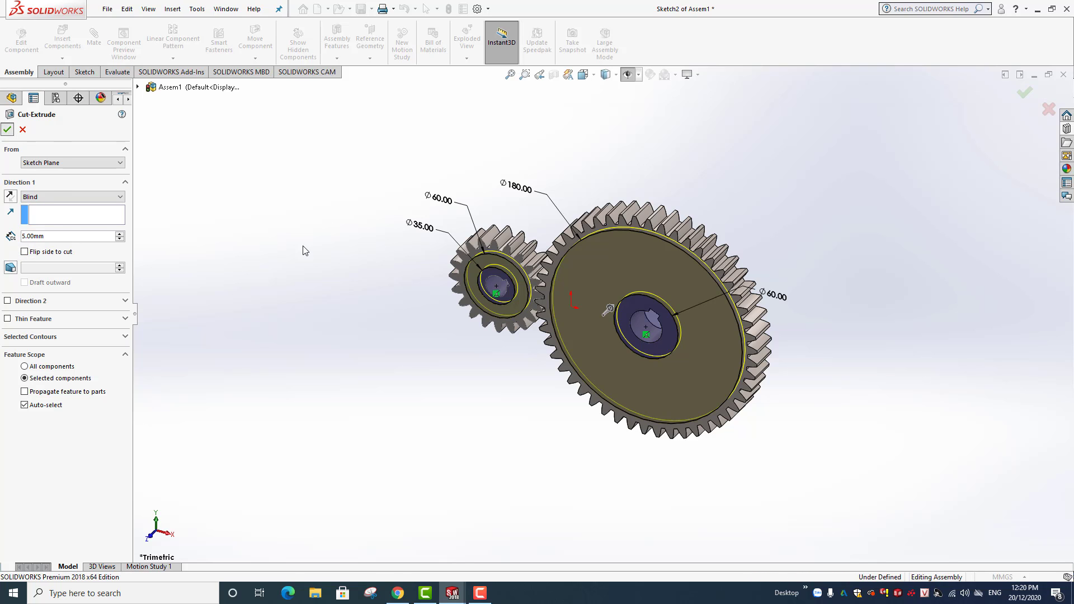
Switch to the Front view of both gears.
{"action": "scroll", "coordinate": [786, 265], "scroll_direction": "down", "scroll_amount": 2}
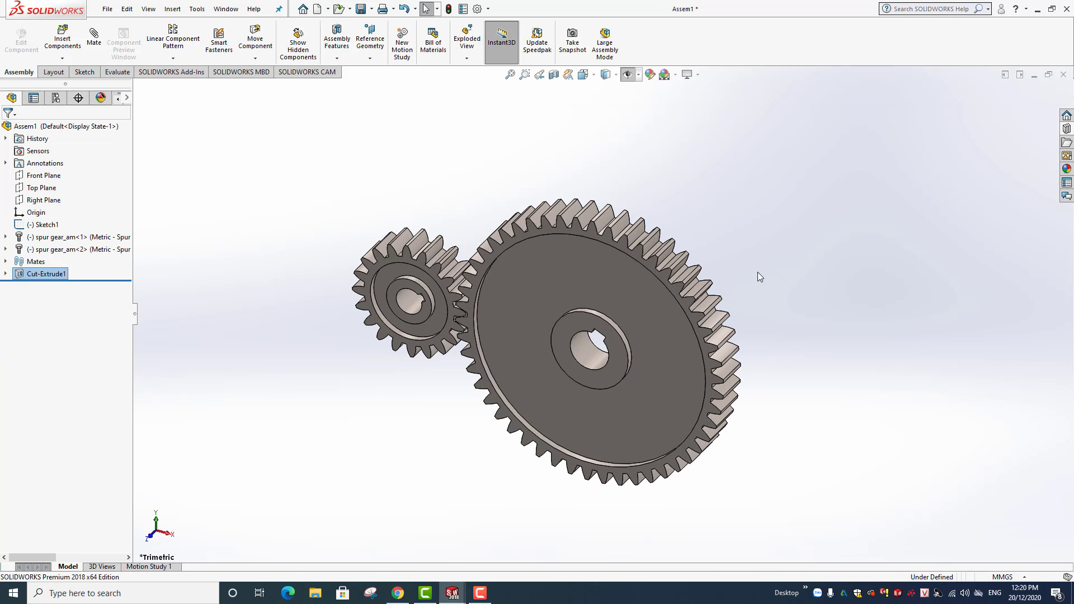
{"action": "middle_click_drag", "start_coordinate": [757, 275], "coordinate": [772, 202]}
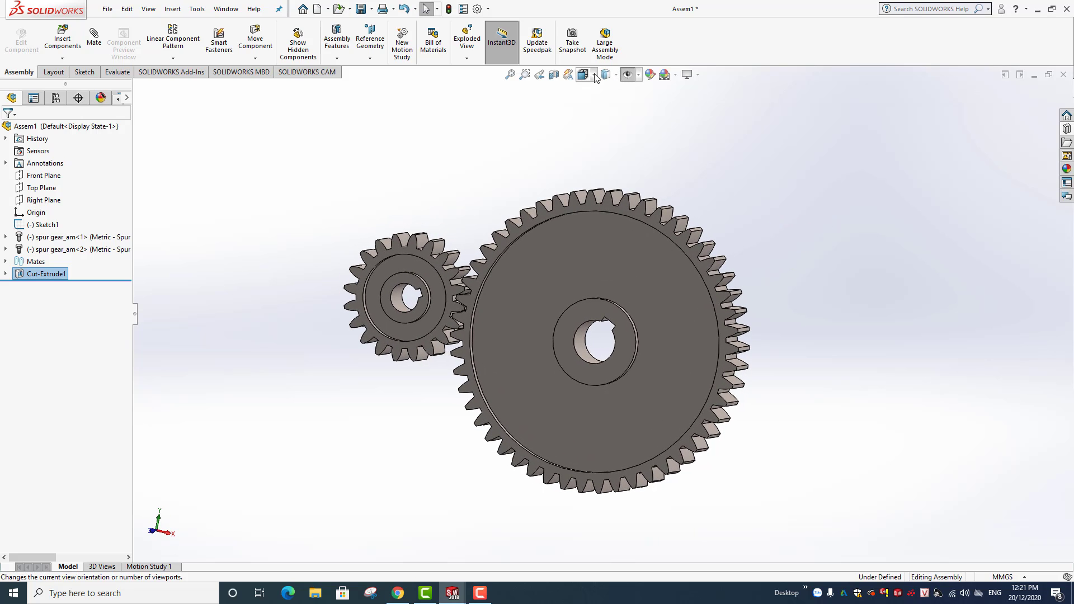
{"action": "left_click", "coordinate": [583, 74]}
{"action": "left_click", "coordinate": [599, 122]}
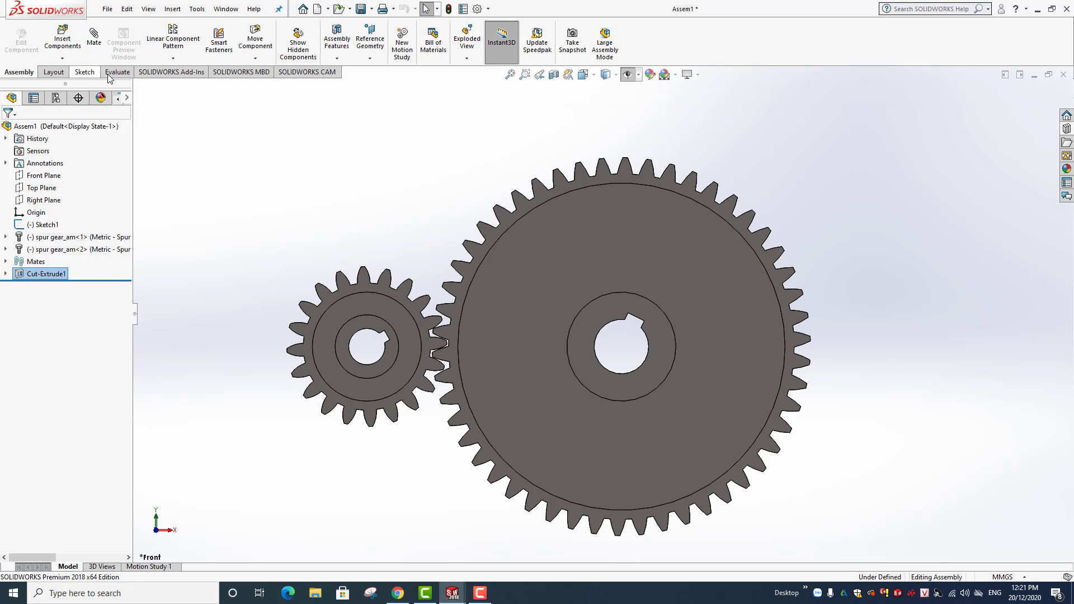
Sketch a vertical centerline on the large gear, rising from the bore centre past the teeth.
{"action": "left_click", "coordinate": [85, 72]}
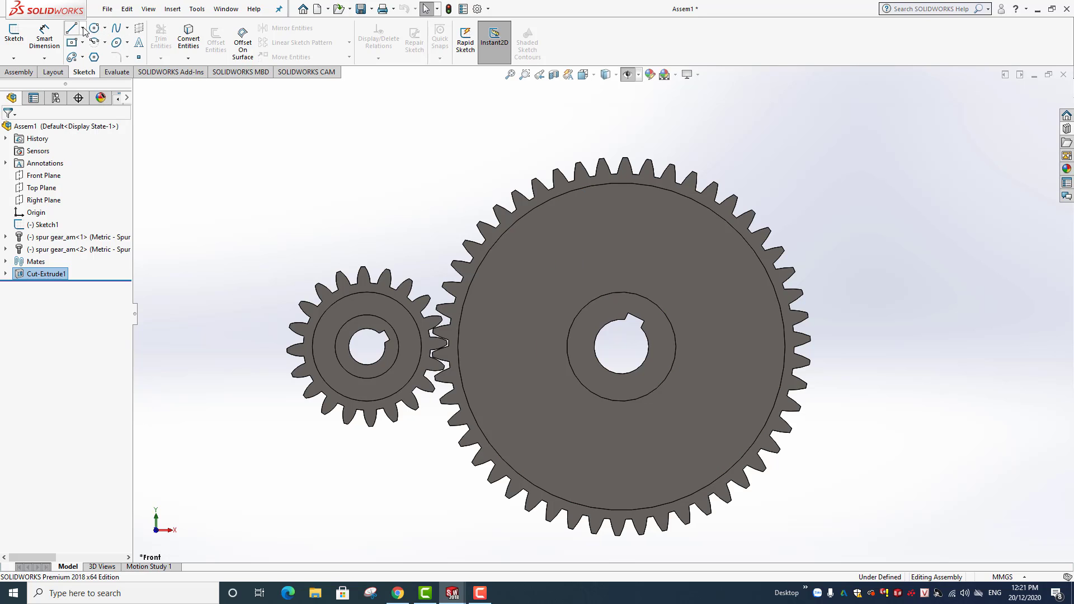
{"action": "left_click", "coordinate": [84, 30]}
{"action": "left_click", "coordinate": [93, 53]}
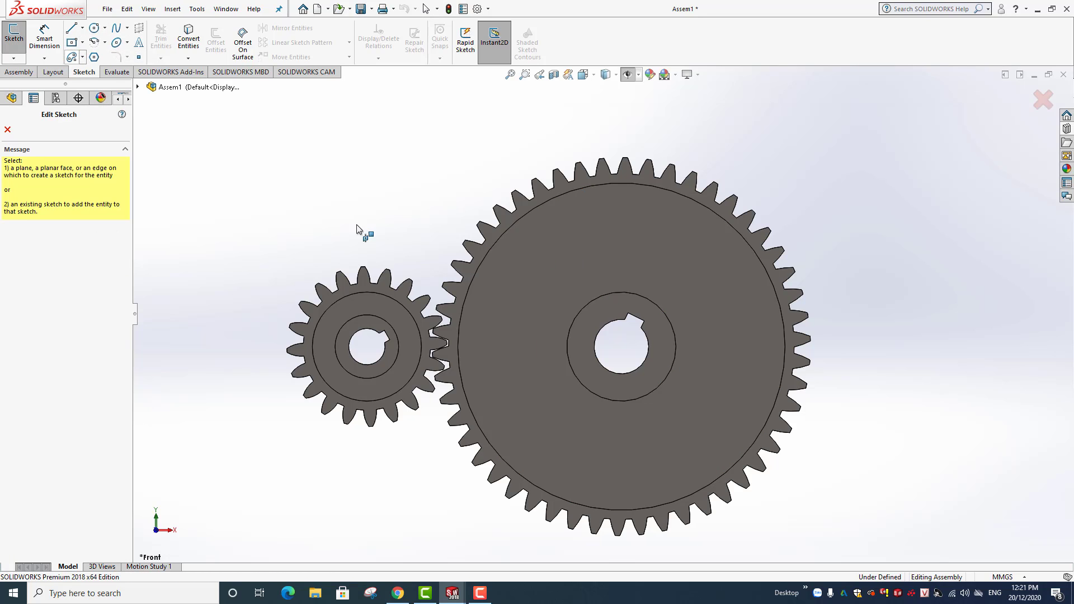
{"action": "left_click", "coordinate": [636, 273]}
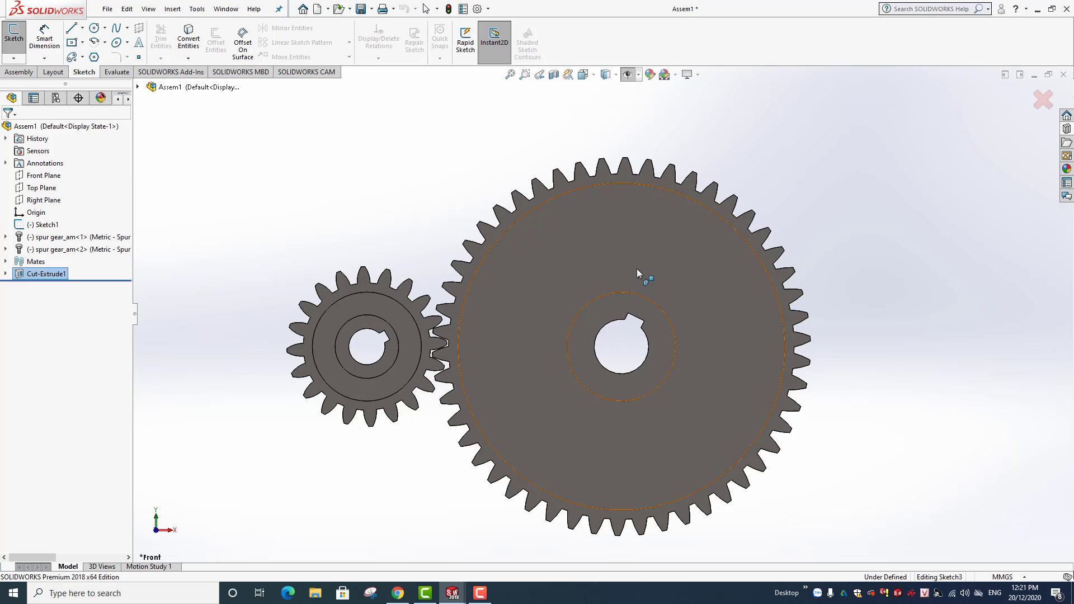
{"action": "left_click", "coordinate": [621, 348]}
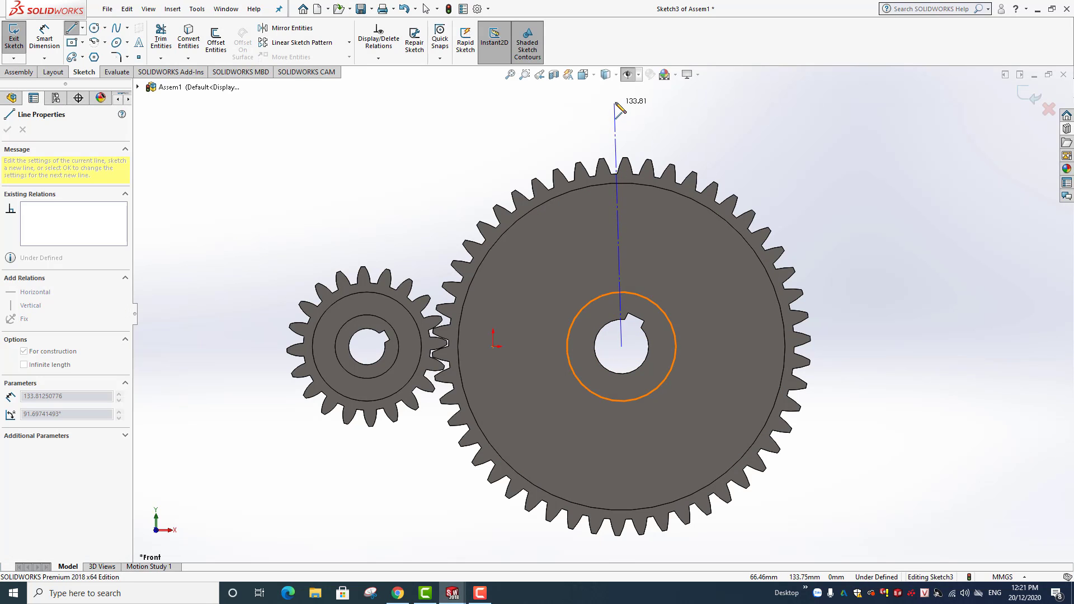
{"action": "left_click", "coordinate": [621, 100]}
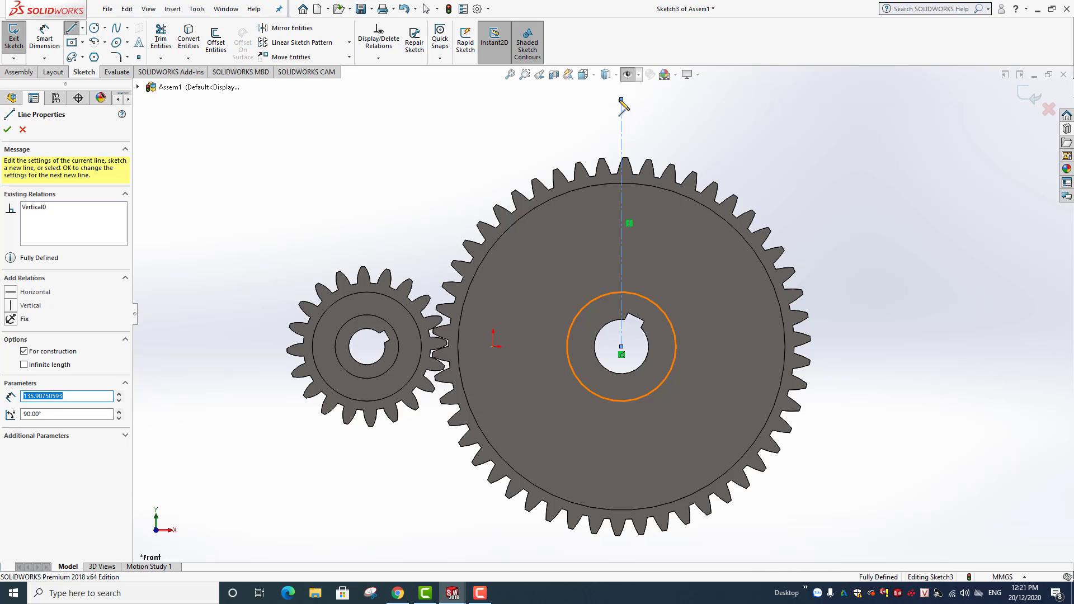
{"action": "right_click", "coordinate": [621, 101]}
{"action": "left_click", "coordinate": [643, 106]}
{"action": "scroll", "coordinate": [743, 111], "scroll_direction": "down", "scroll_amount": 2}
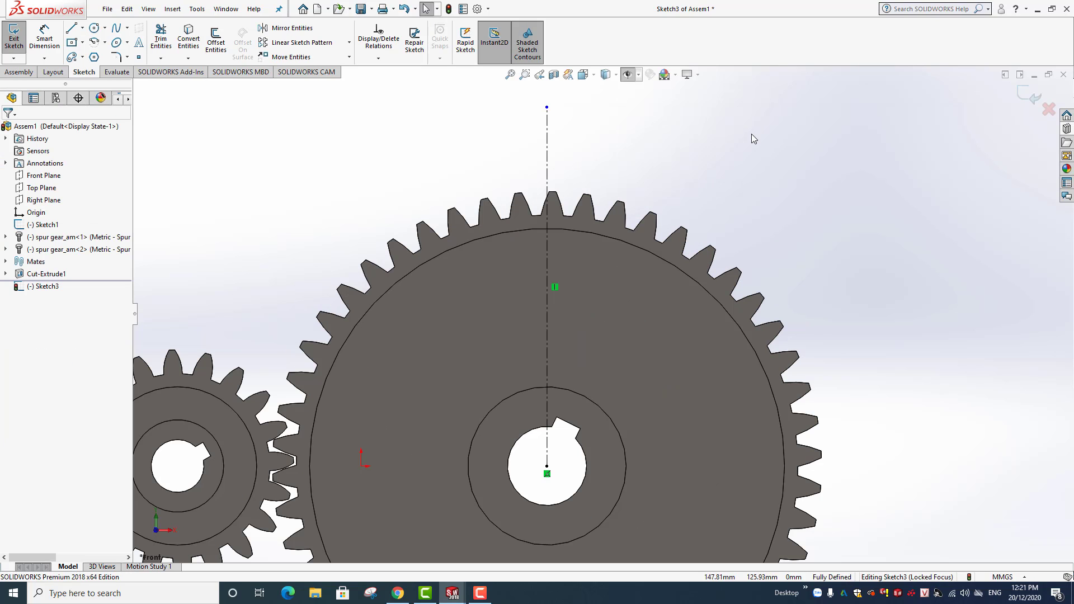
{"action": "left_click", "coordinate": [106, 28]}
{"action": "left_click", "coordinate": [112, 39]}
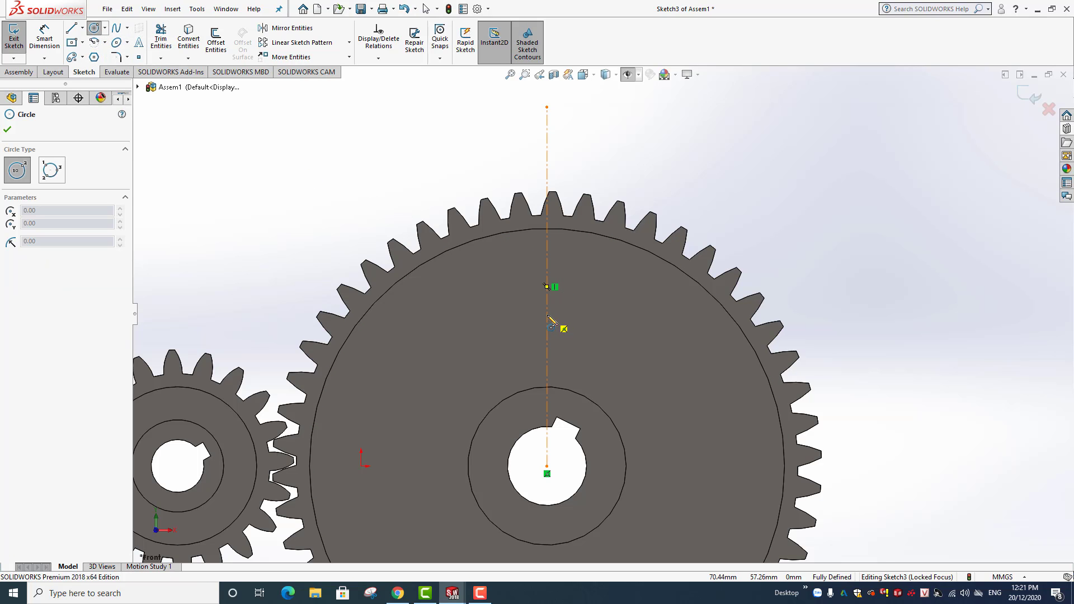
Draw a circle on the construction line and dimension it Ø40.
{"action": "left_click", "coordinate": [546, 313]}
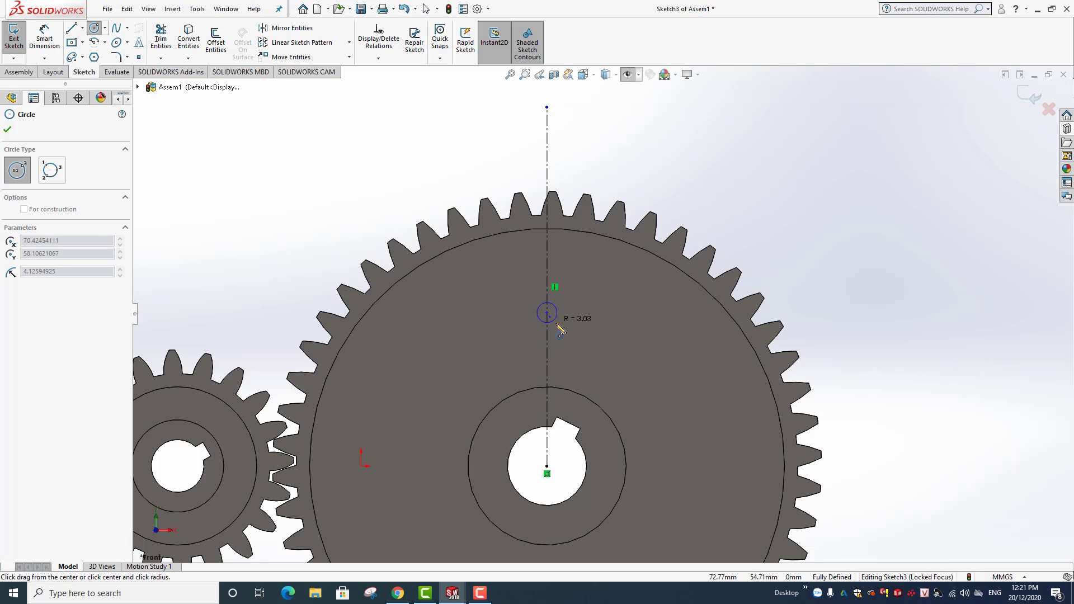
{"action": "left_click", "coordinate": [579, 358]}
{"action": "right_click", "coordinate": [579, 359]}
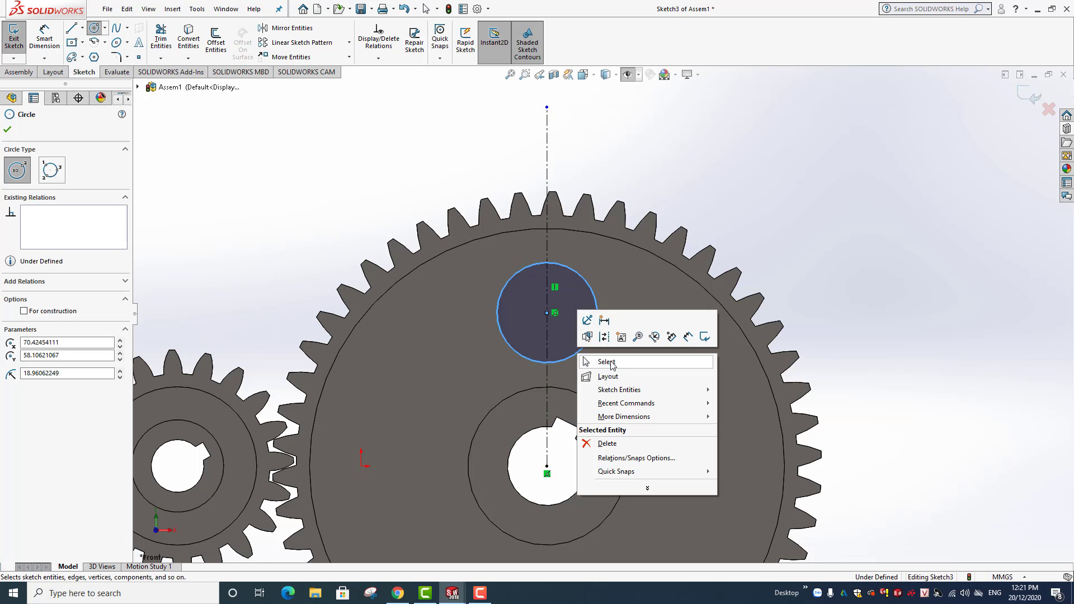
{"action": "left_click", "coordinate": [612, 365]}
{"action": "left_click", "coordinate": [44, 38]}
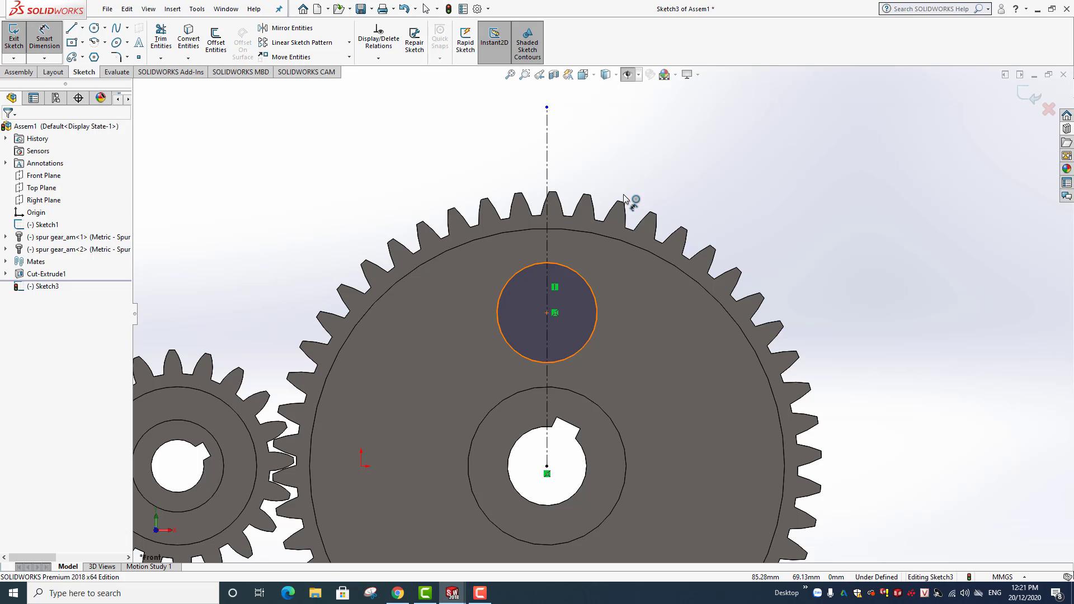
{"action": "left_click", "coordinate": [671, 131]}
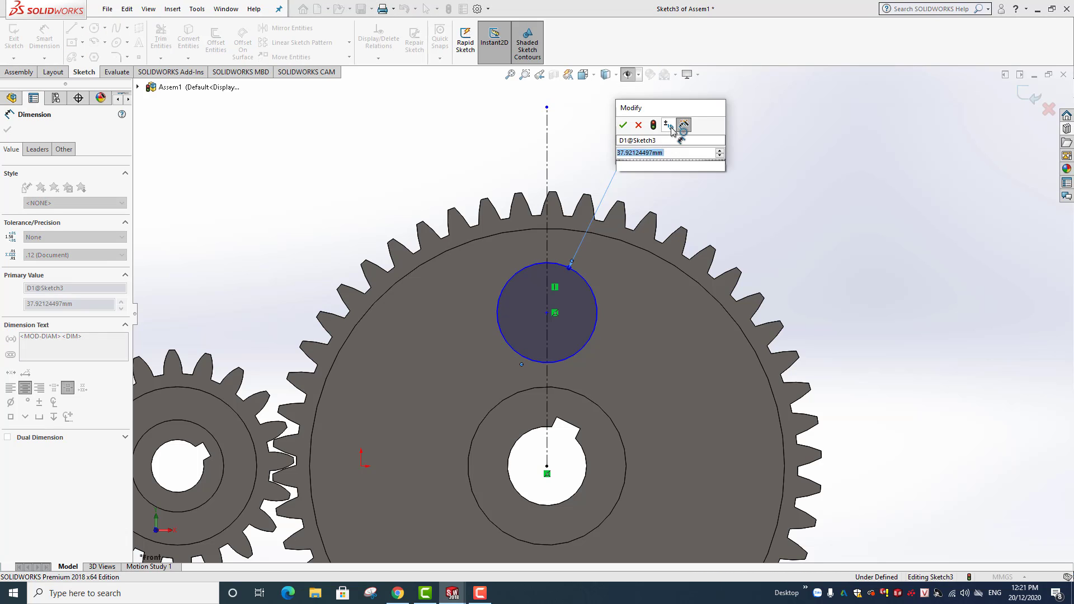
{"action": "type", "text": "40"}
{"action": "key", "text": "Return"}
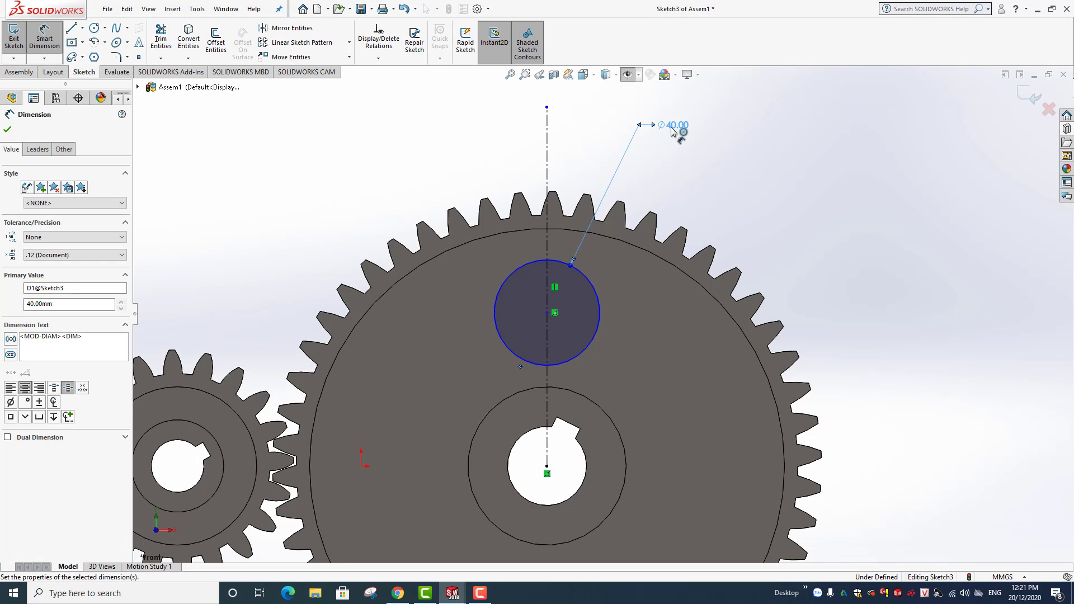
Dimension the circle's centre 60 mm above the bore centre.
{"action": "key", "text": "z"}
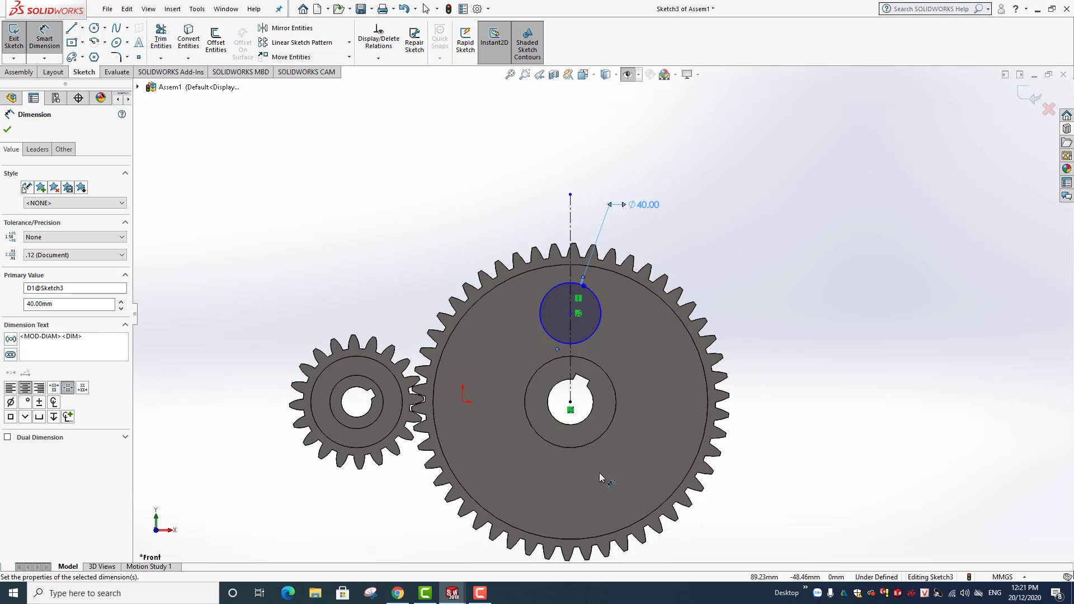
{"action": "scroll", "coordinate": [586, 393], "scroll_direction": "down", "scroll_amount": 2}
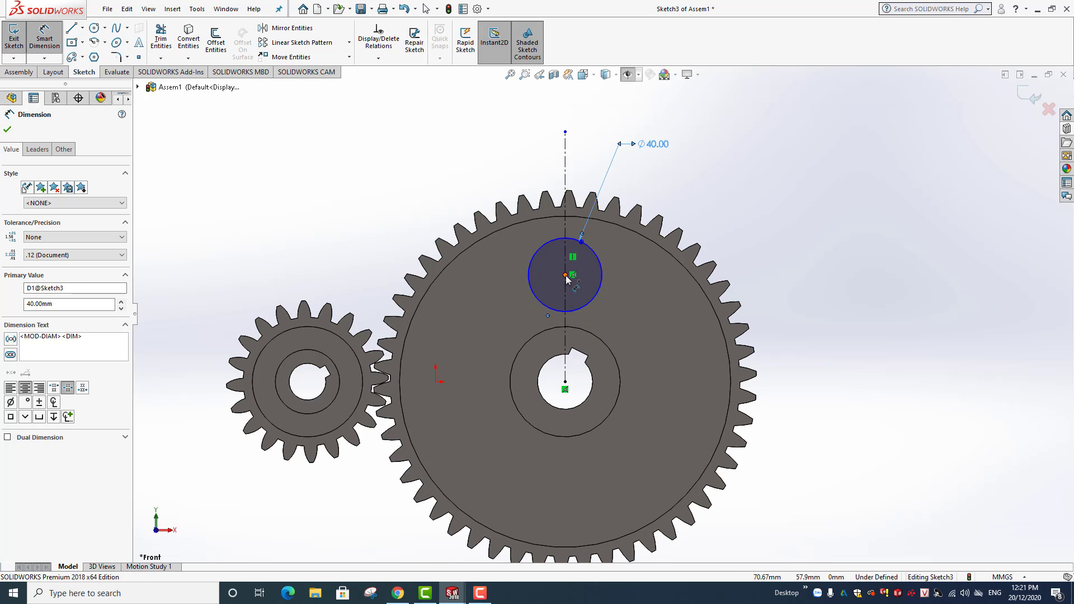
{"action": "left_click", "coordinate": [565, 275]}
{"action": "left_click", "coordinate": [565, 382]}
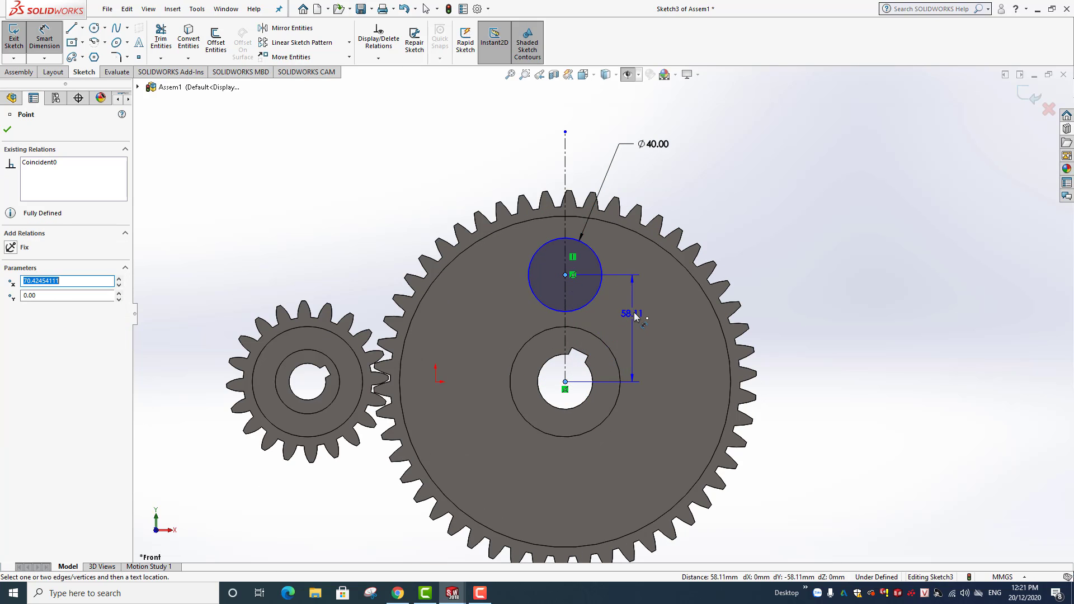
{"action": "left_click", "coordinate": [786, 328]}
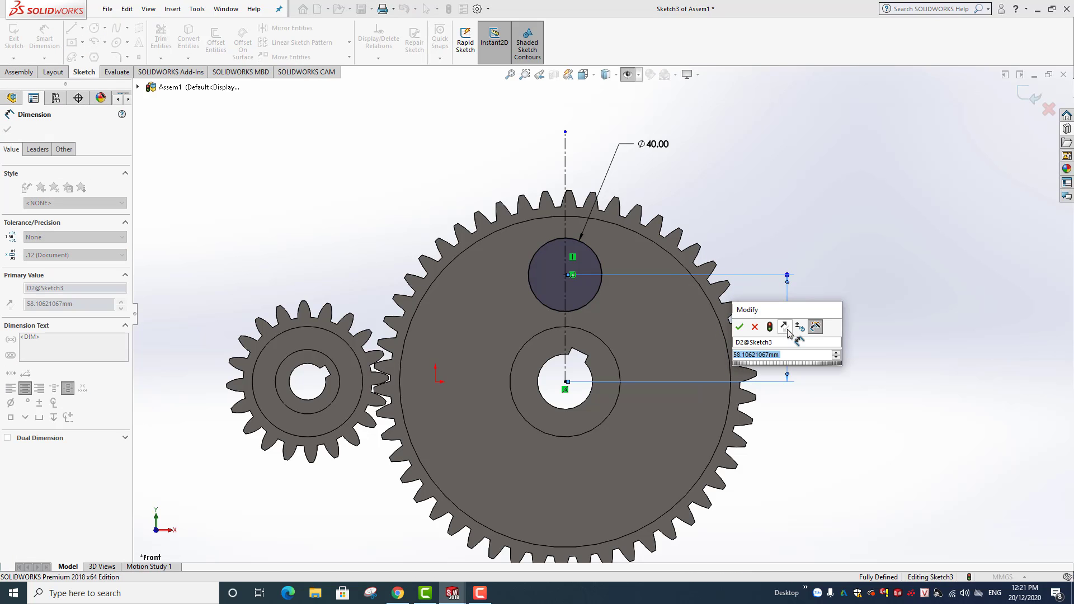
{"action": "type", "text": "60"}
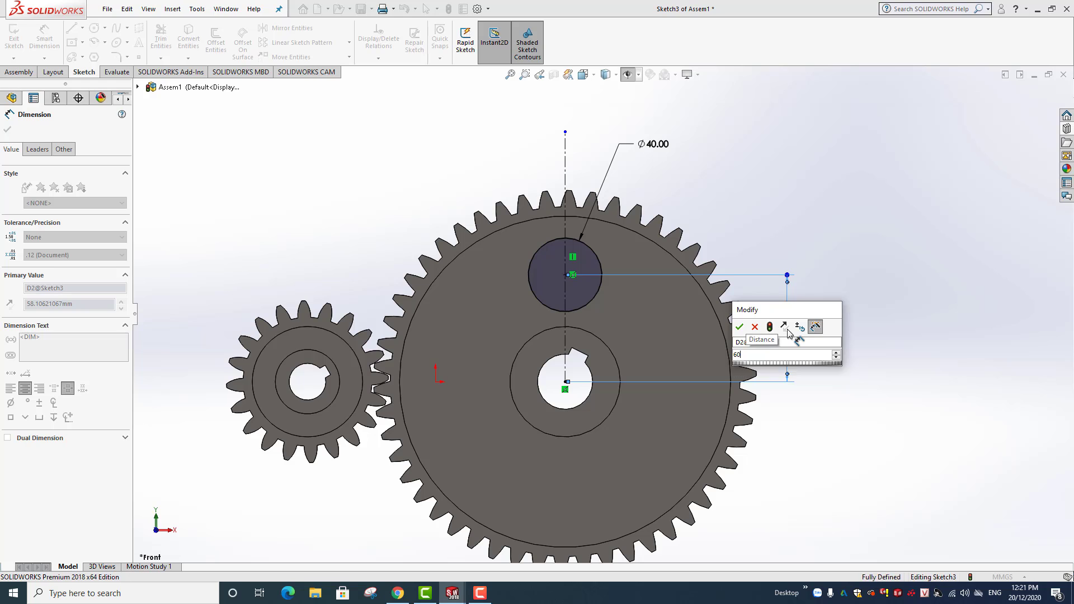
{"action": "key", "text": "Return"}
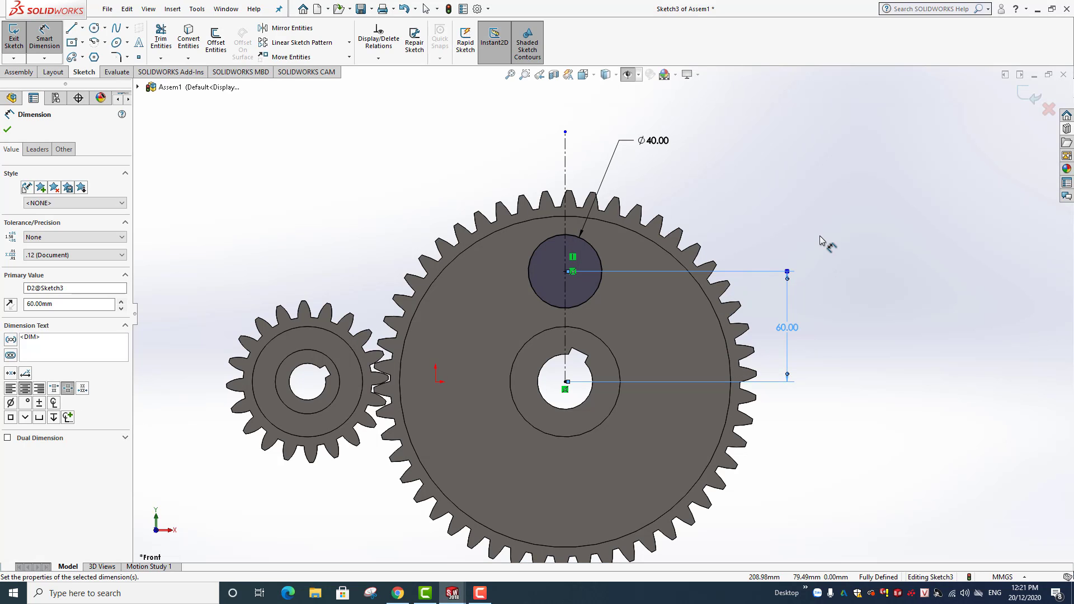
{"action": "left_click", "coordinate": [8, 131]}
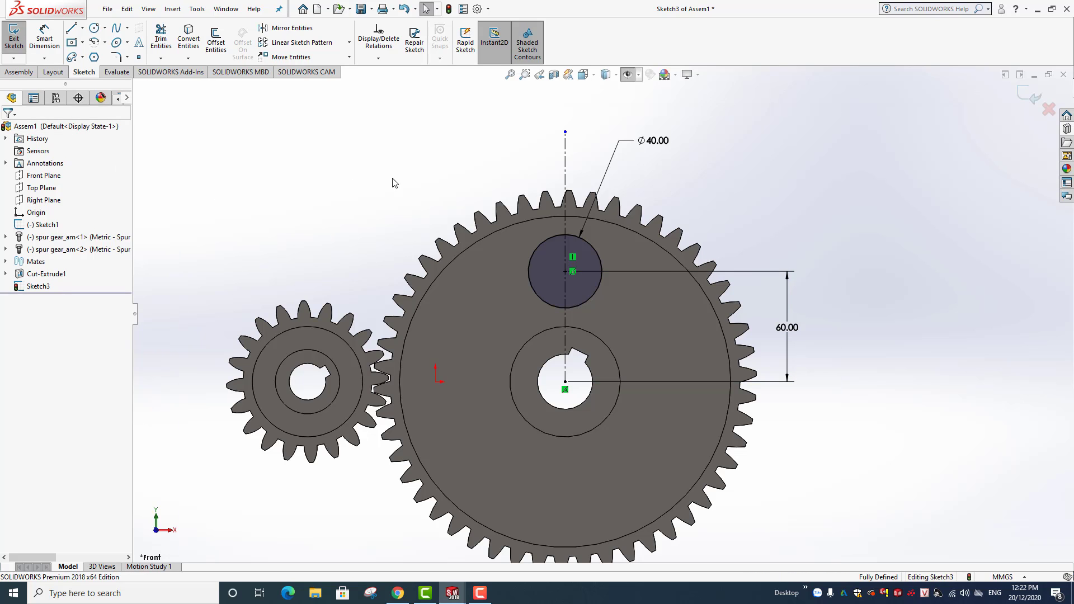
Circular-pattern the Ø40 circle into 6 instances around the large gear's centre.
{"action": "left_click", "coordinate": [546, 304]}
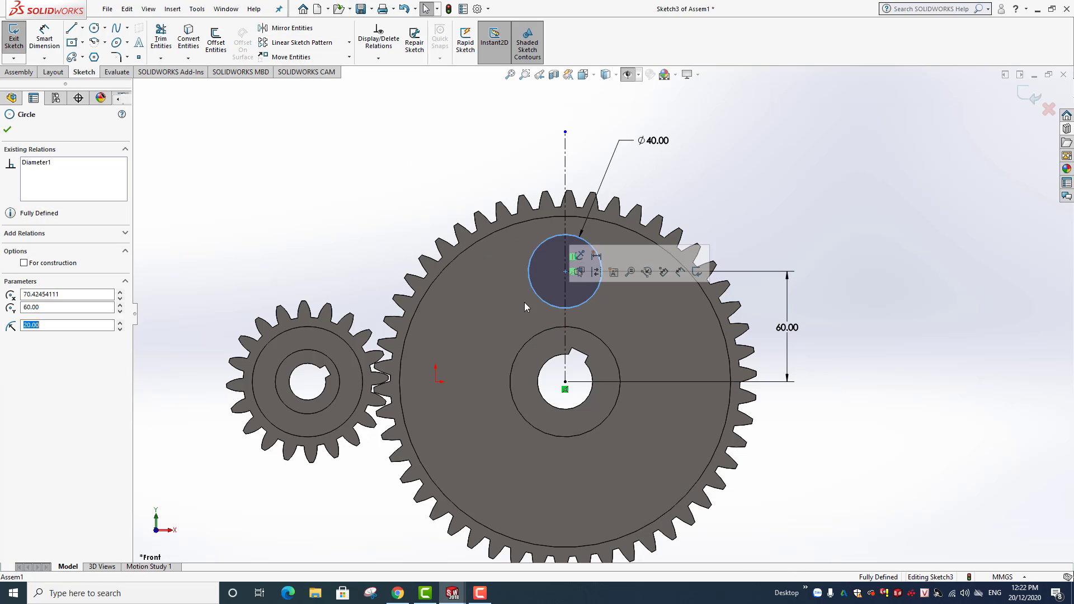
{"action": "left_click", "coordinate": [348, 44]}
{"action": "left_click", "coordinate": [291, 71]}
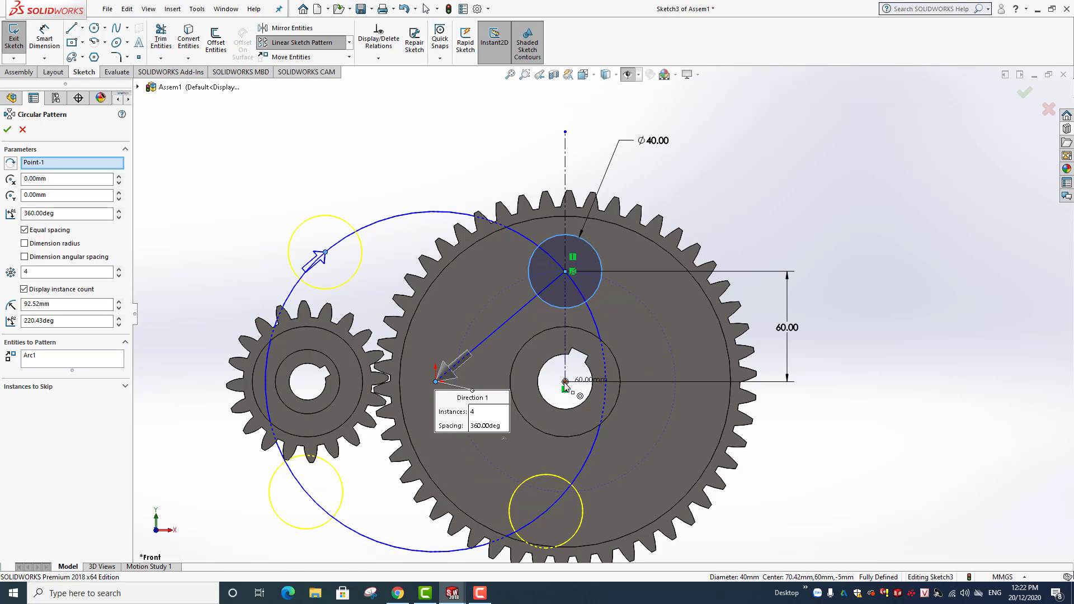
{"action": "left_click_drag", "start_coordinate": [565, 385], "coordinate": [565, 382]}
{"action": "left_click_drag", "start_coordinate": [47, 273], "coordinate": [26, 272]}
{"action": "type", "text": "6"}
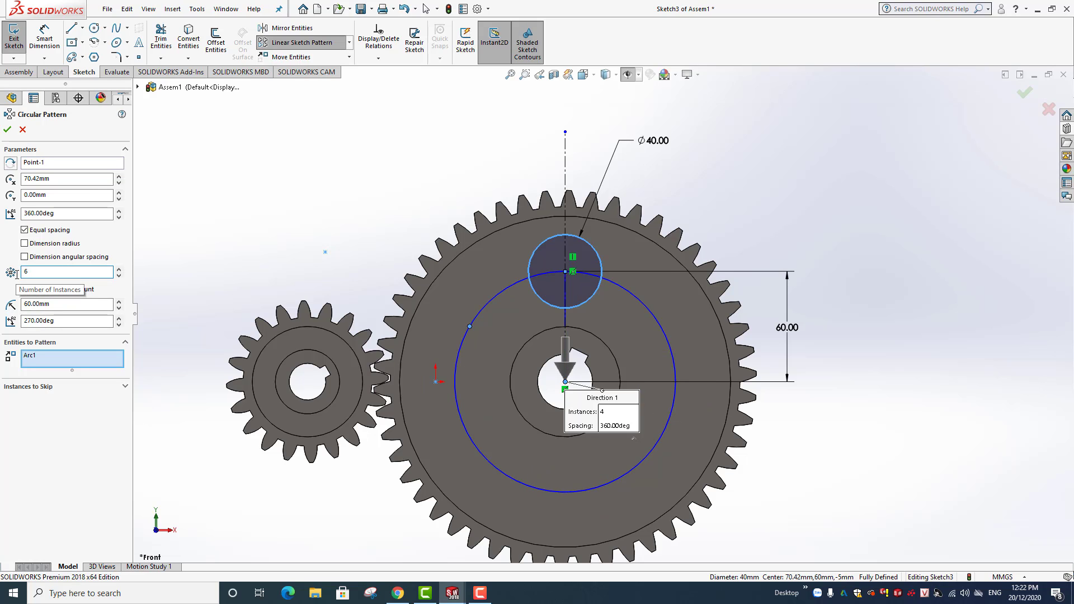
{"action": "left_click", "coordinate": [7, 130]}
Cut the six patterned circles Through All with an assembly Extruded Cut.
{"action": "left_click", "coordinate": [22, 72]}
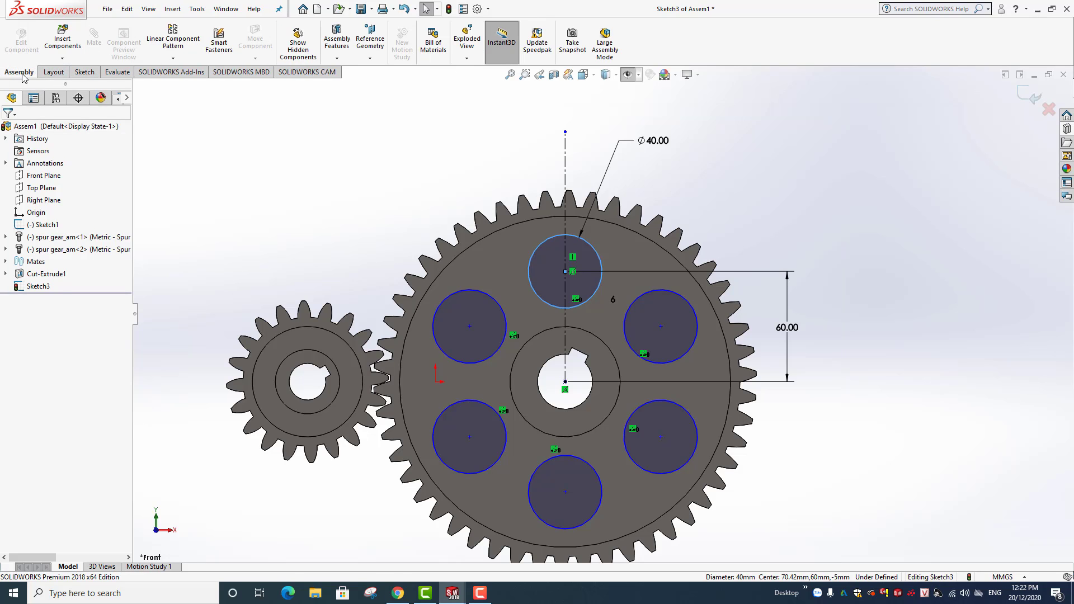
{"action": "left_click", "coordinate": [337, 42]}
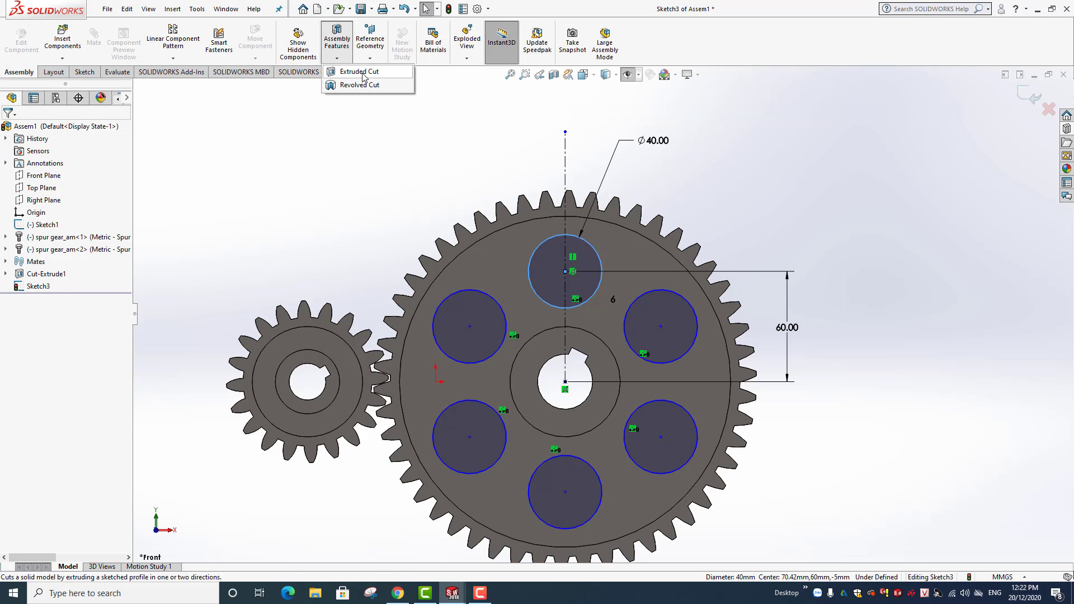
{"action": "left_click", "coordinate": [363, 75]}
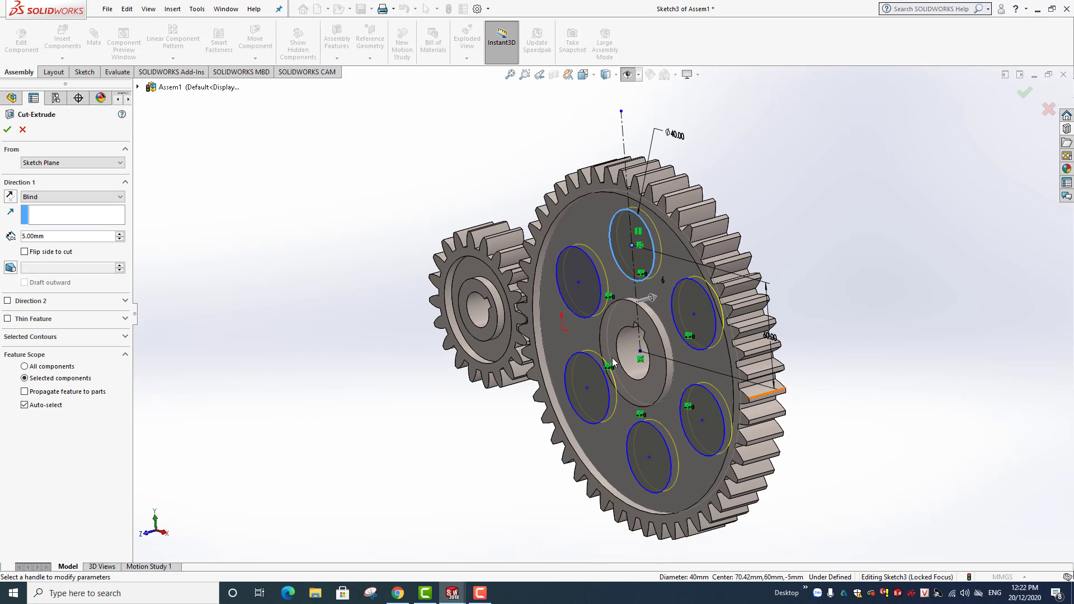
{"action": "left_click", "coordinate": [50, 199]}
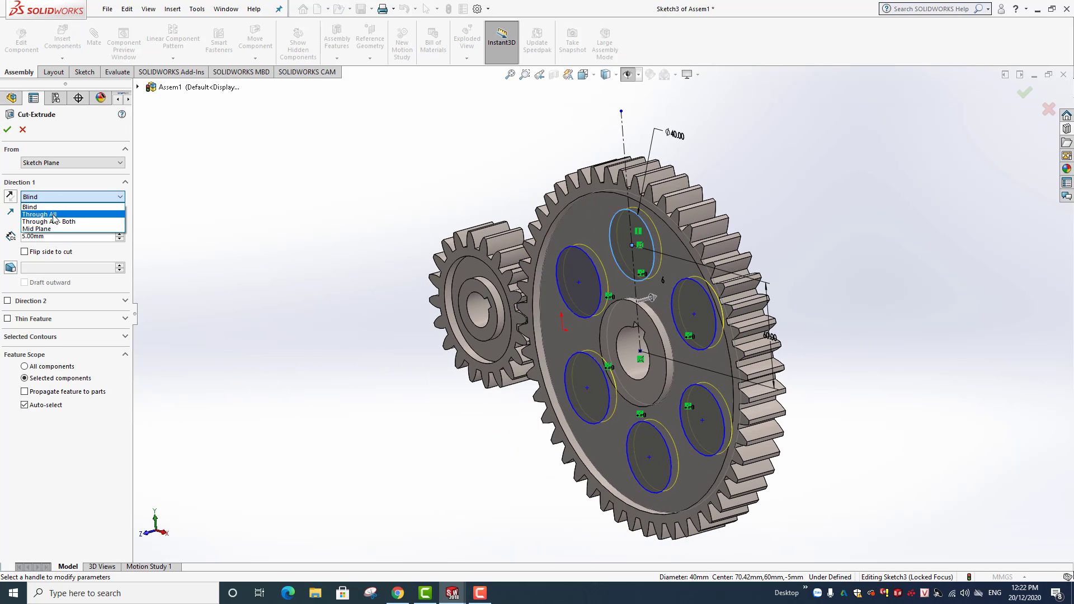
{"action": "left_click", "coordinate": [53, 210]}
{"action": "mouse_move", "coordinate": [235, 227]}
{"action": "middle_mouse_down"}
{"action": "mouse_move", "coordinate": [320, 266]}
{"action": "mouse_move", "coordinate": [275, 263]}
{"action": "middle_mouse_up"}
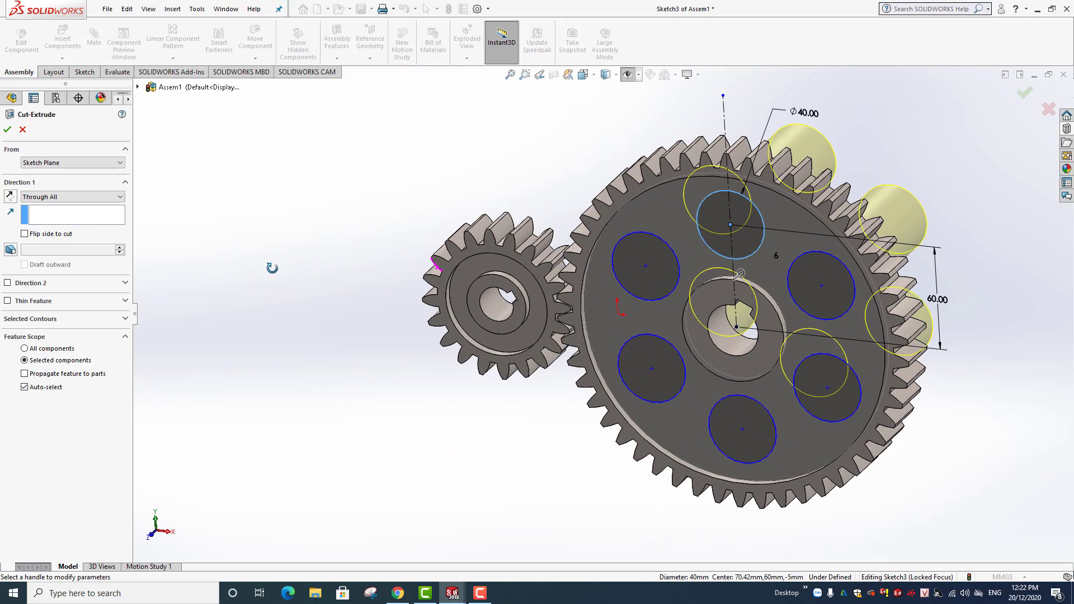
{"action": "left_click", "coordinate": [7, 131]}
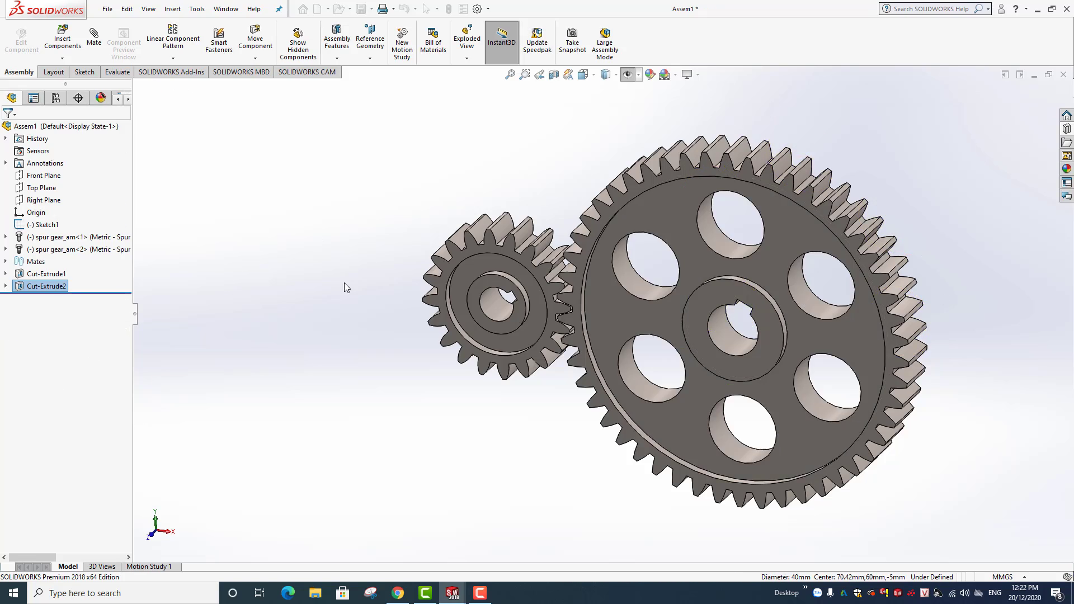
{"action": "mouse_move", "coordinate": [344, 284]}
{"action": "middle_mouse_down"}
{"action": "mouse_move", "coordinate": [376, 293]}
{"action": "mouse_move", "coordinate": [374, 228]}
{"action": "mouse_move", "coordinate": [374, 254]}
{"action": "mouse_move", "coordinate": [391, 257]}
{"action": "mouse_move", "coordinate": [221, 222]}
{"action": "mouse_move", "coordinate": [405, 276]}
{"action": "mouse_move", "coordinate": [159, 224]}
{"action": "mouse_move", "coordinate": [645, 252]}
{"action": "middle_mouse_up"}
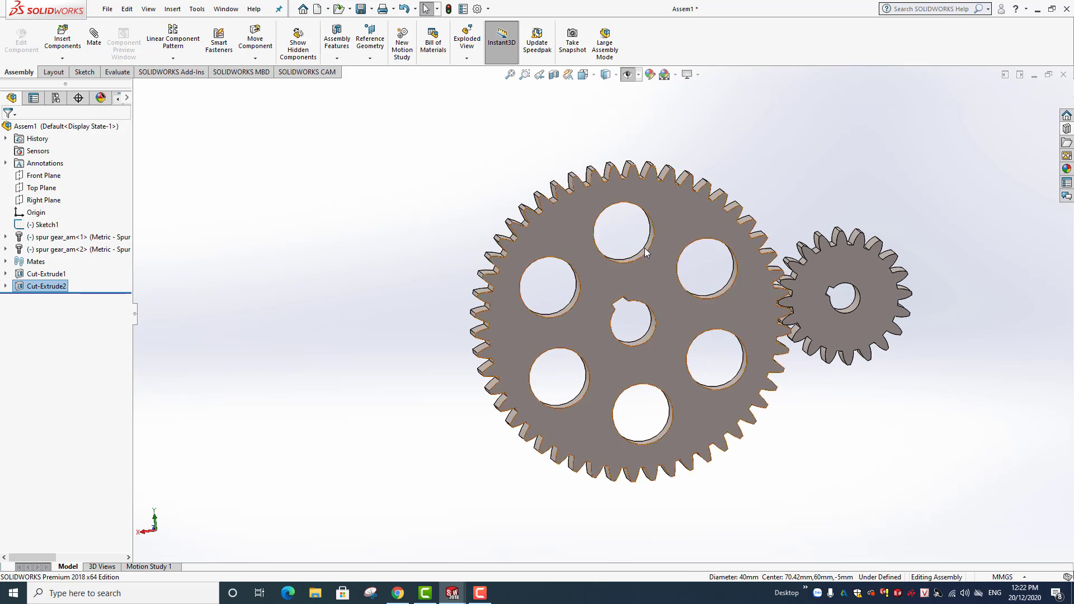
View the large gear Normal To and sketch two concentric circles on its hub.
{"action": "left_click", "coordinate": [658, 192]}
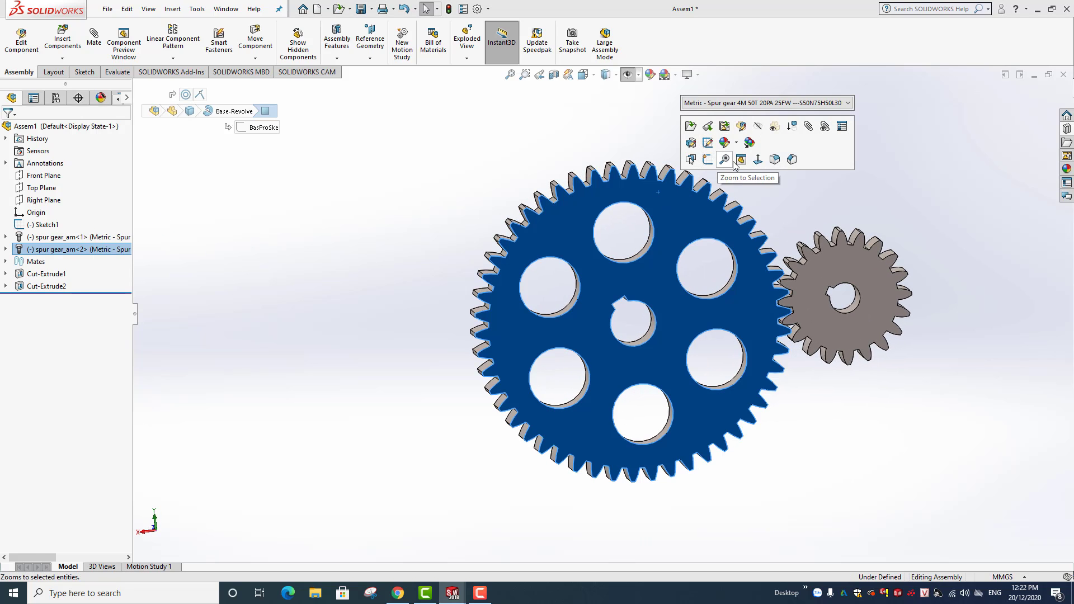
{"action": "left_click", "coordinate": [757, 162]}
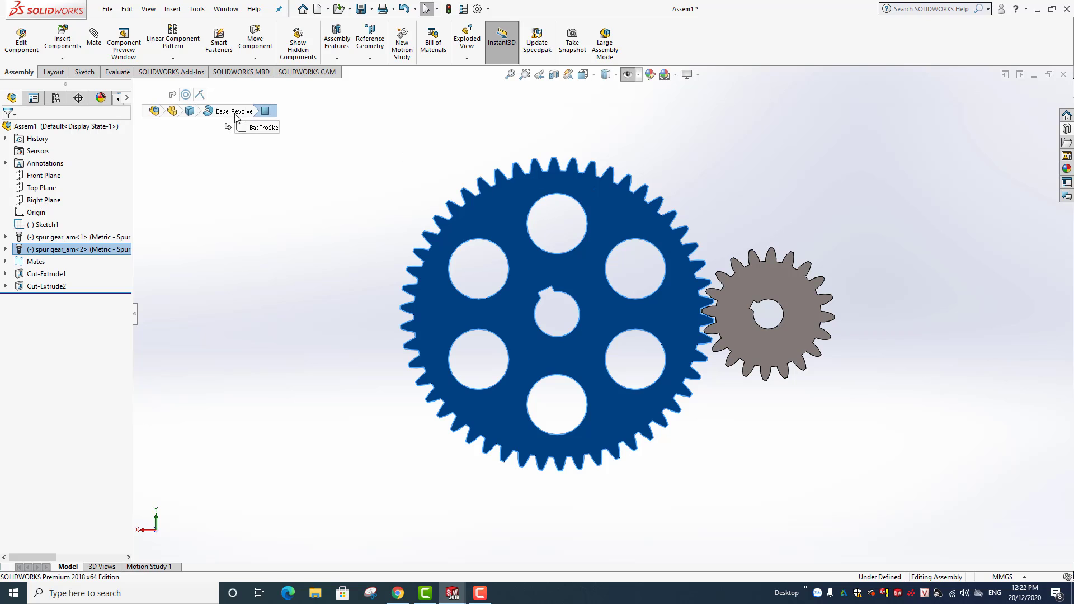
{"action": "left_click", "coordinate": [86, 74]}
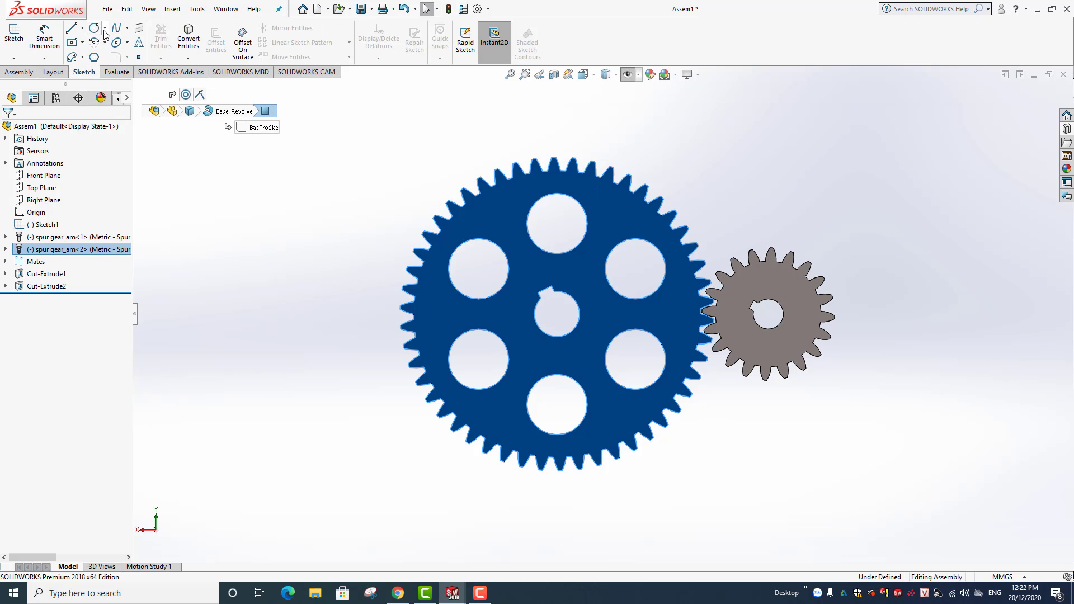
{"action": "left_click", "coordinate": [104, 28]}
{"action": "left_click", "coordinate": [112, 40]}
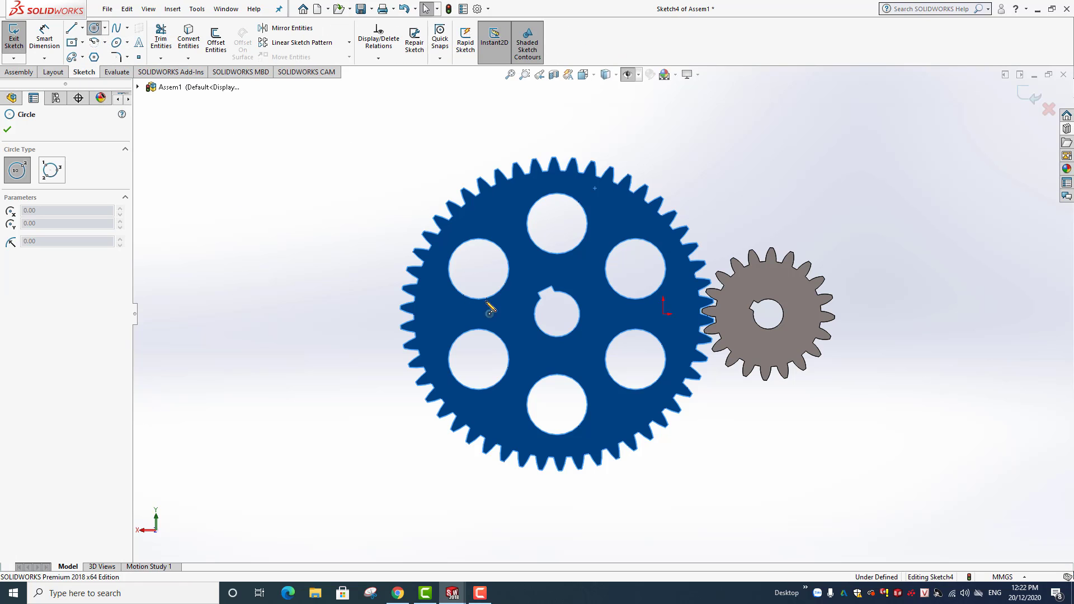
{"action": "left_click", "coordinate": [557, 314]}
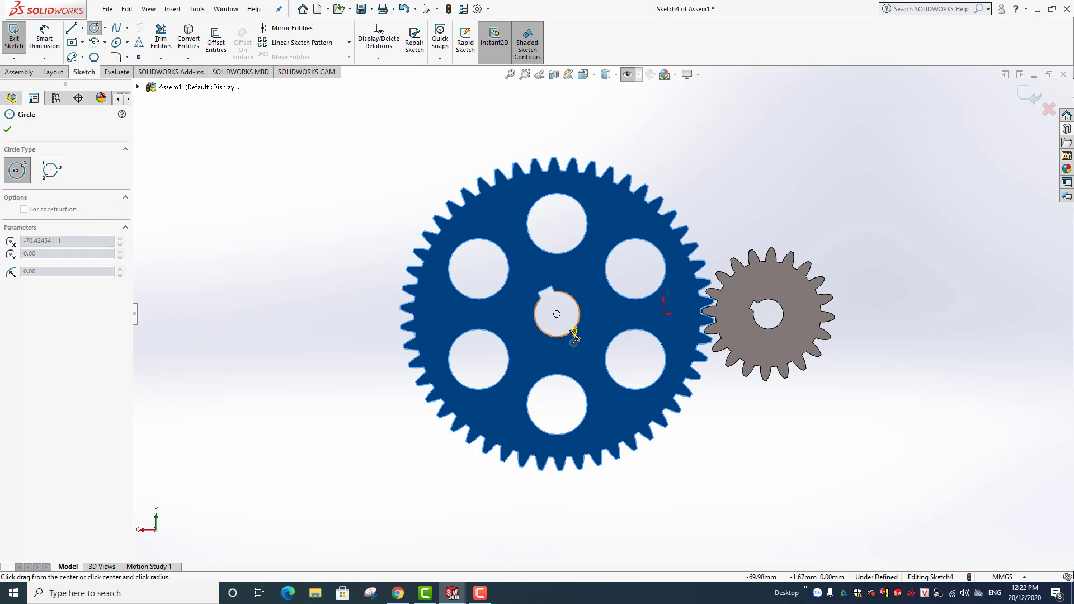
{"action": "left_click", "coordinate": [594, 354]}
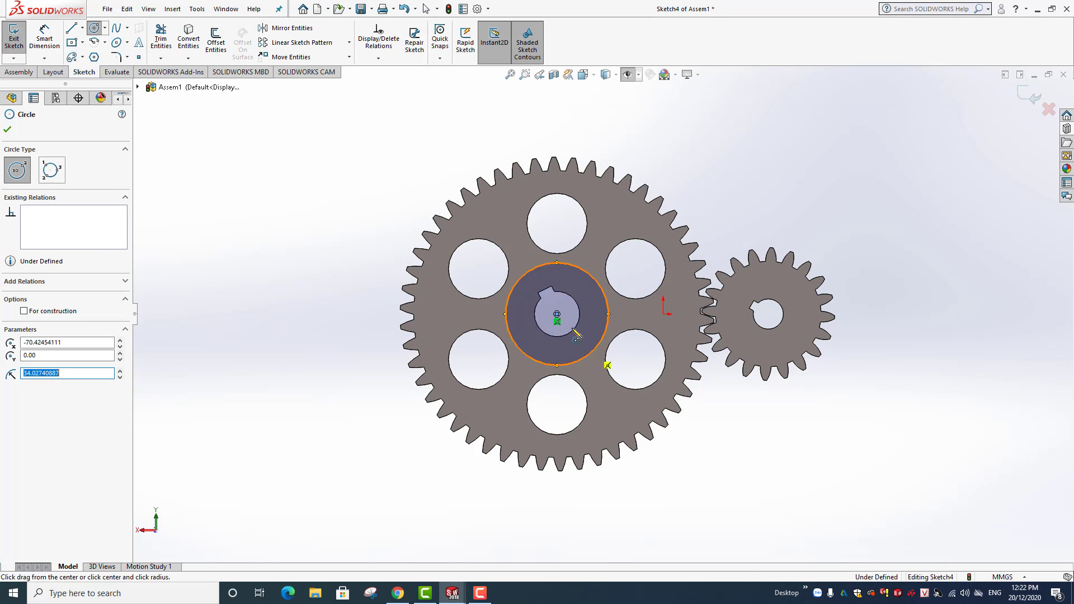
{"action": "left_click", "coordinate": [557, 314]}
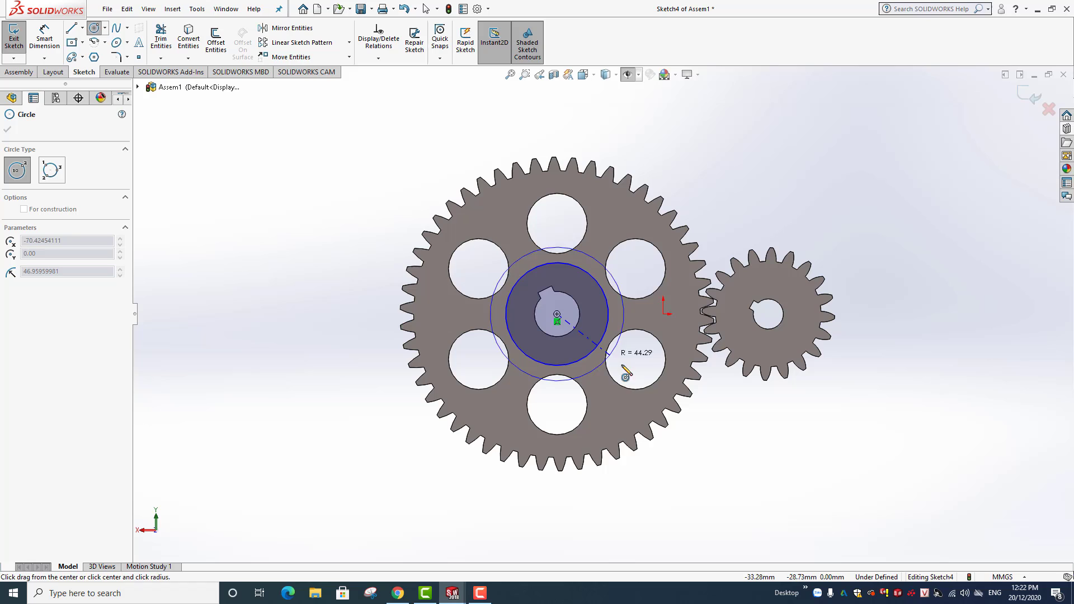
{"action": "left_click", "coordinate": [657, 406]}
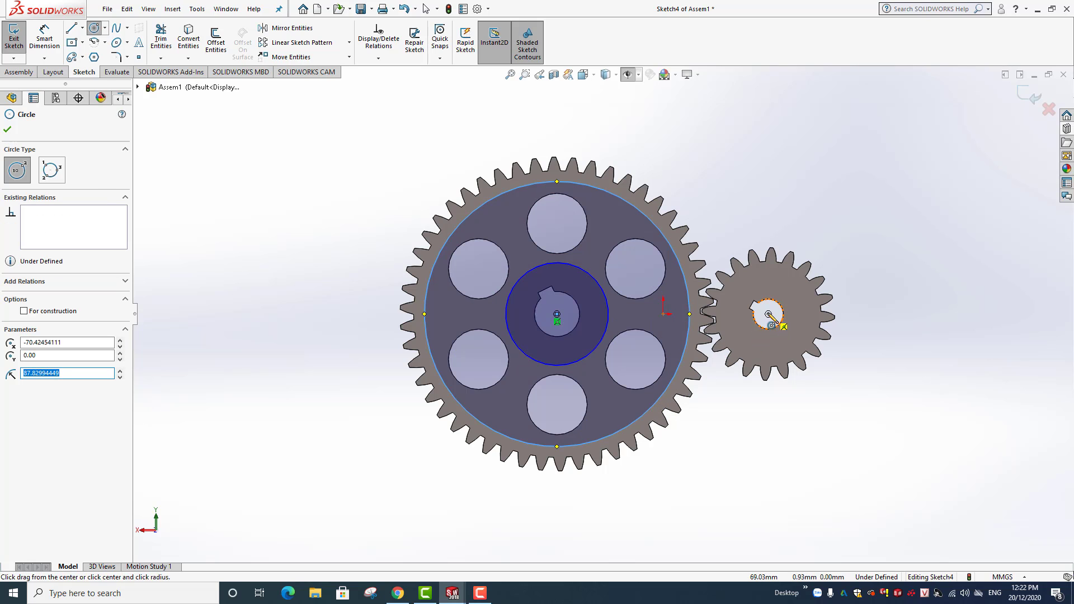
Draw two concentric circles around the small gear's hub.
{"action": "left_click", "coordinate": [769, 315]}
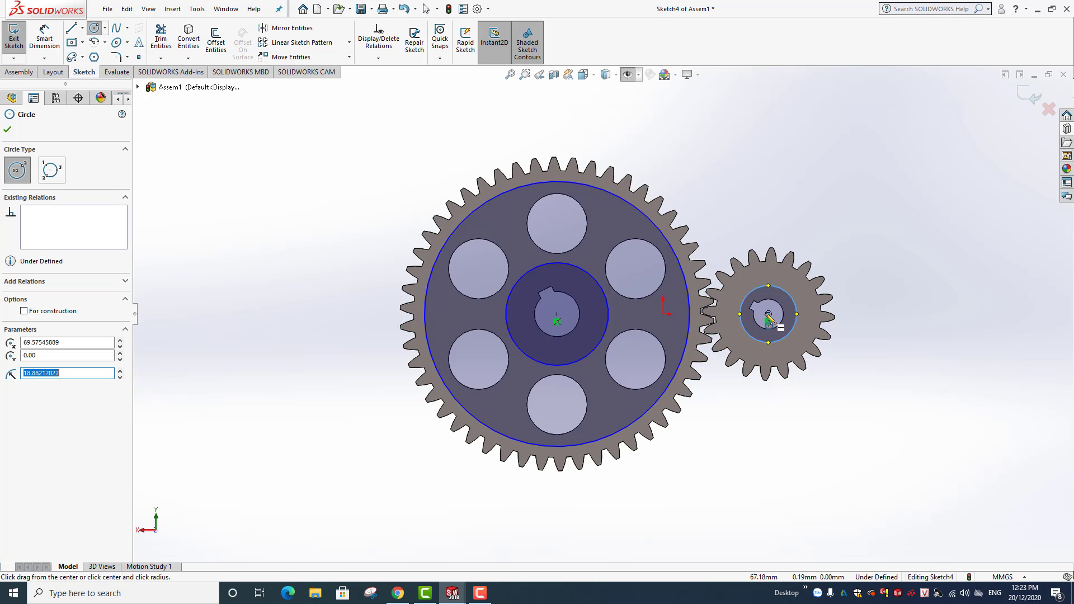
{"action": "left_click", "coordinate": [769, 314]}
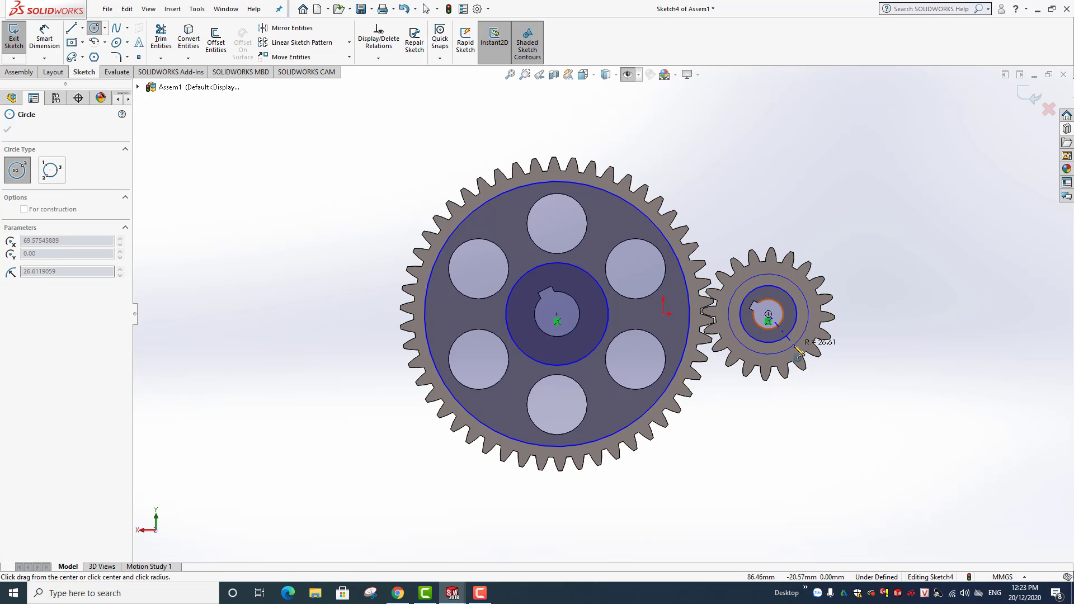
{"action": "left_click", "coordinate": [799, 352]}
{"action": "scroll", "coordinate": [803, 352], "scroll_direction": "down", "scroll_amount": 1}
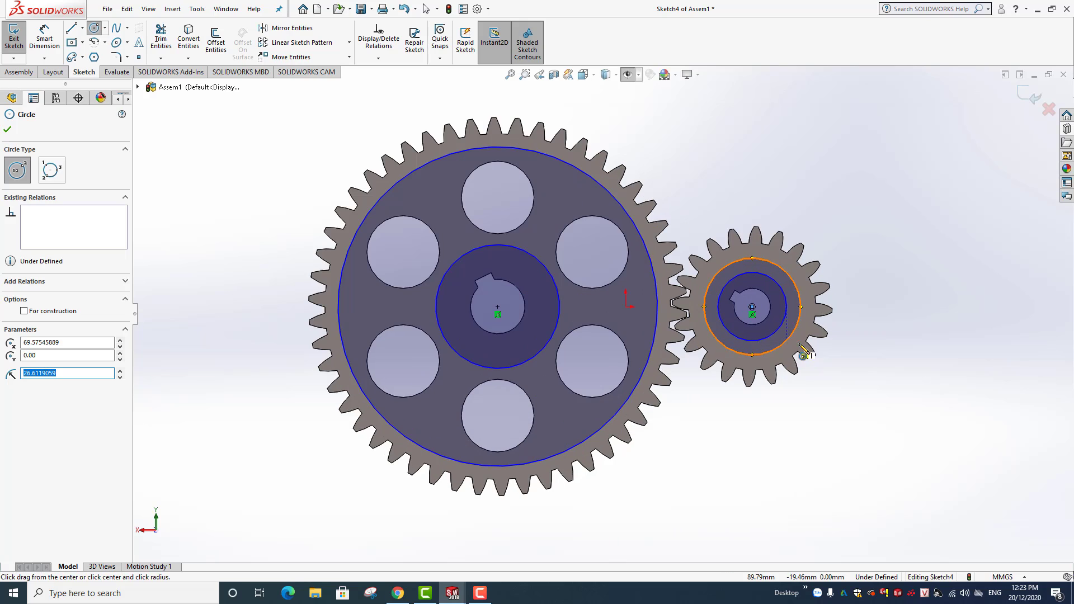
{"action": "left_click", "coordinate": [8, 131]}
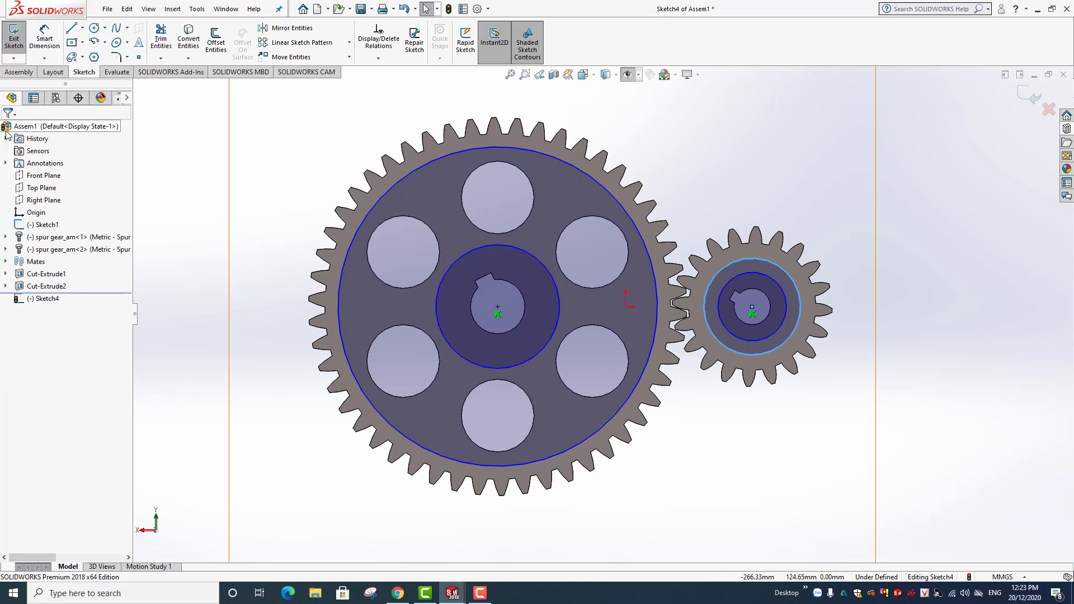
Dimension the large gear's sketch circles: outer Ø180 and hub Ø60.
{"action": "left_click", "coordinate": [45, 40]}
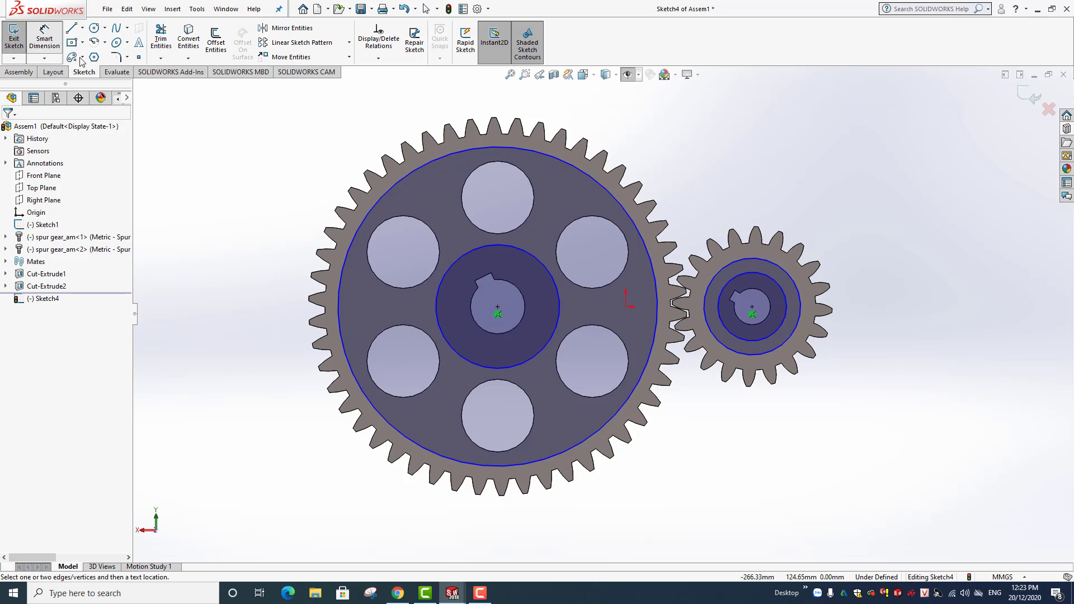
{"action": "left_click", "coordinate": [361, 223]}
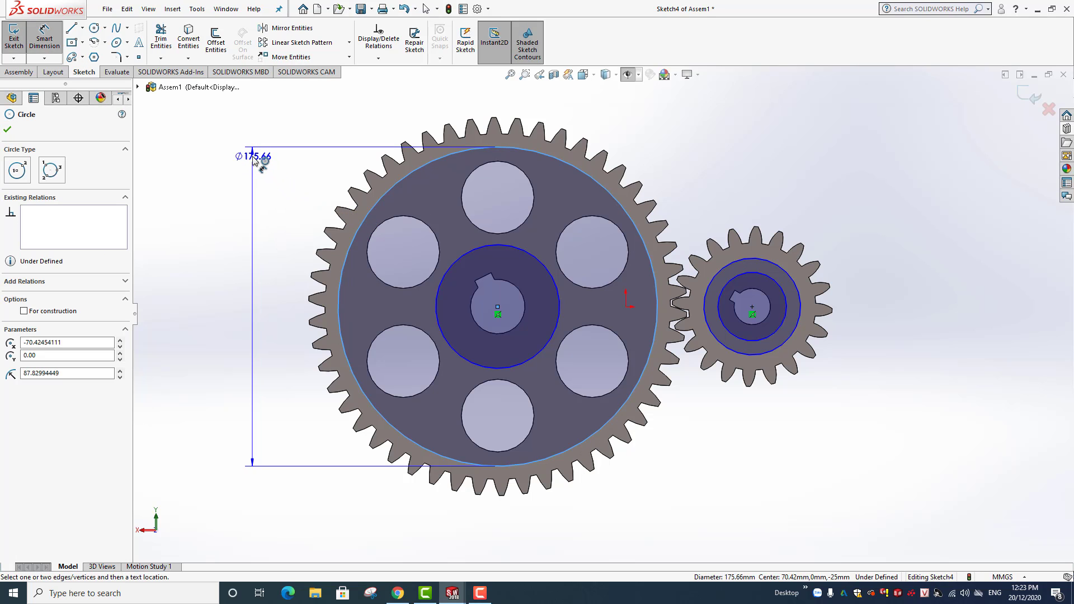
{"action": "left_click", "coordinate": [252, 157]}
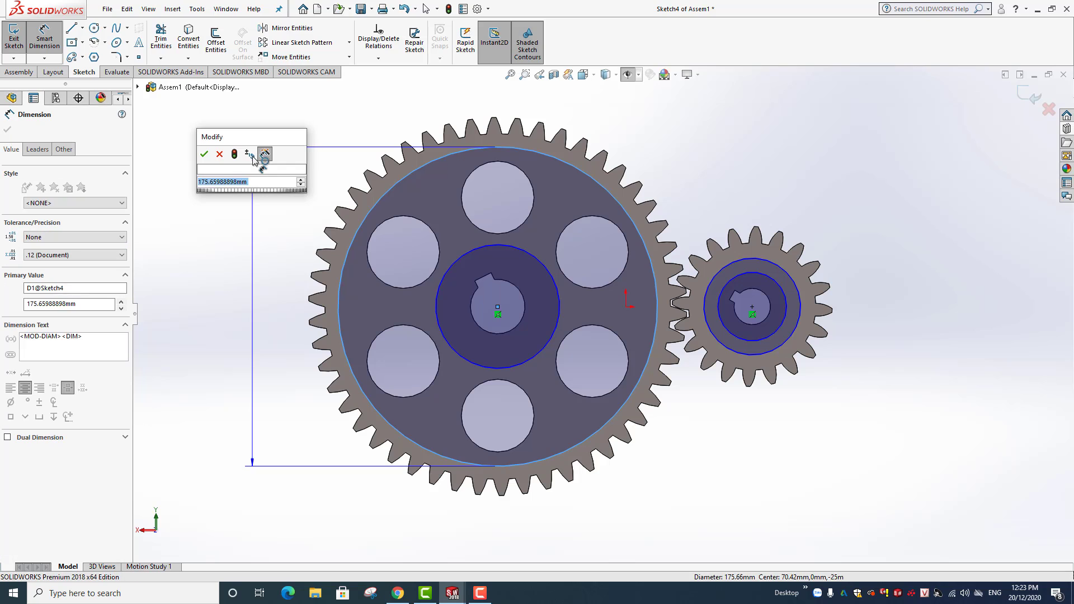
{"action": "type", "text": "180"}
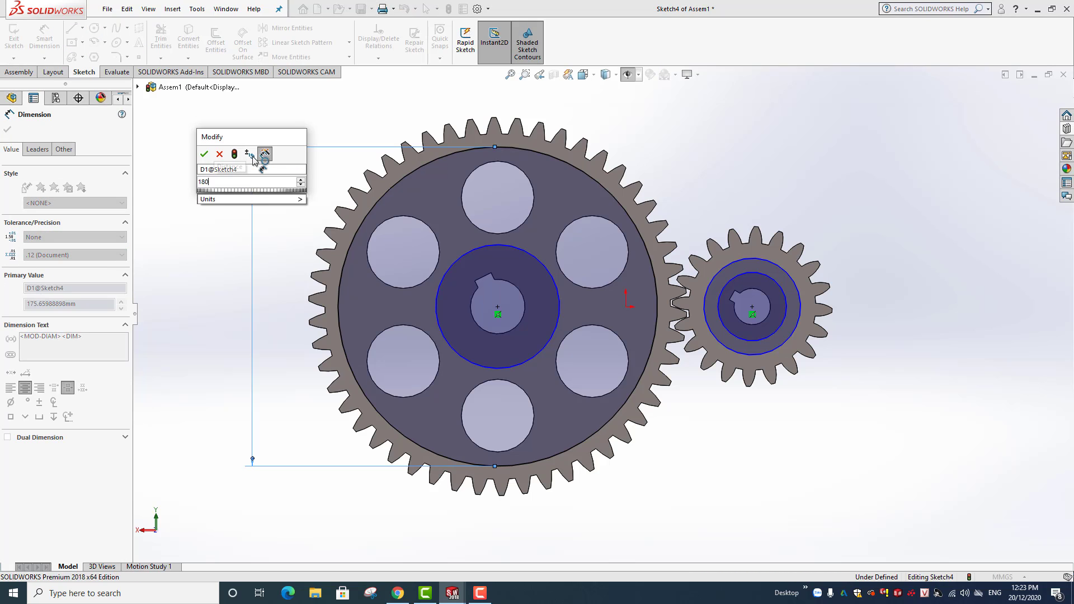
{"action": "key", "text": "Return"}
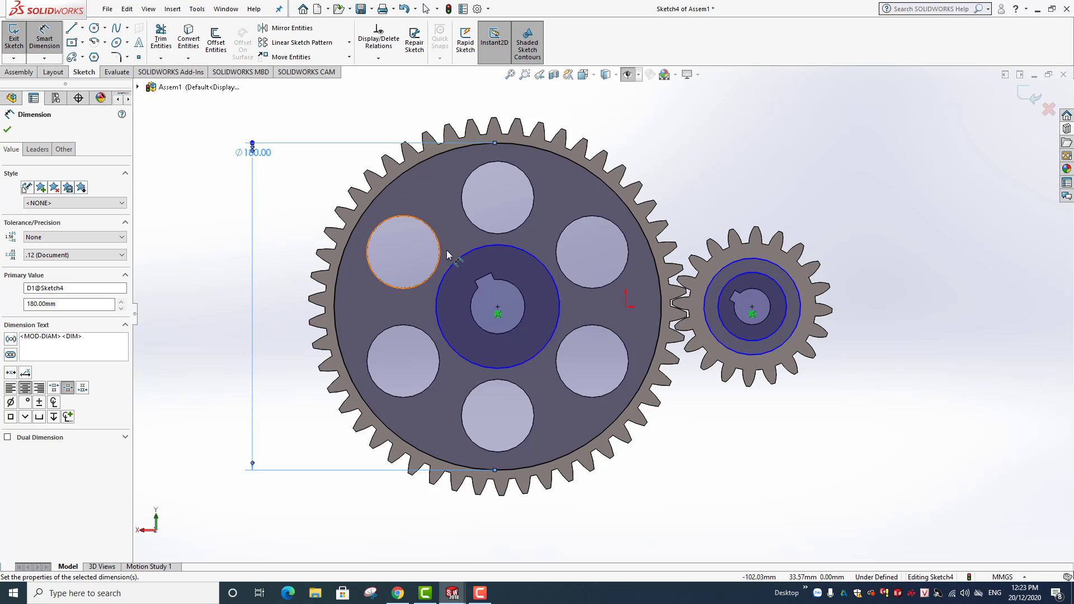
{"action": "left_click", "coordinate": [369, 257]}
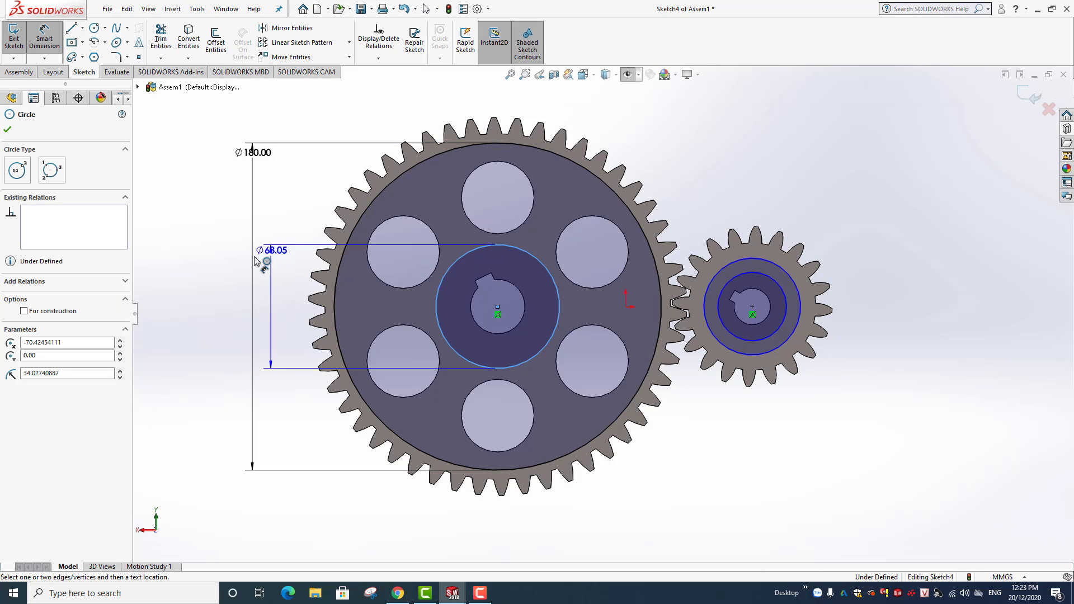
{"action": "left_click", "coordinate": [209, 259]}
{"action": "type", "text": "60"}
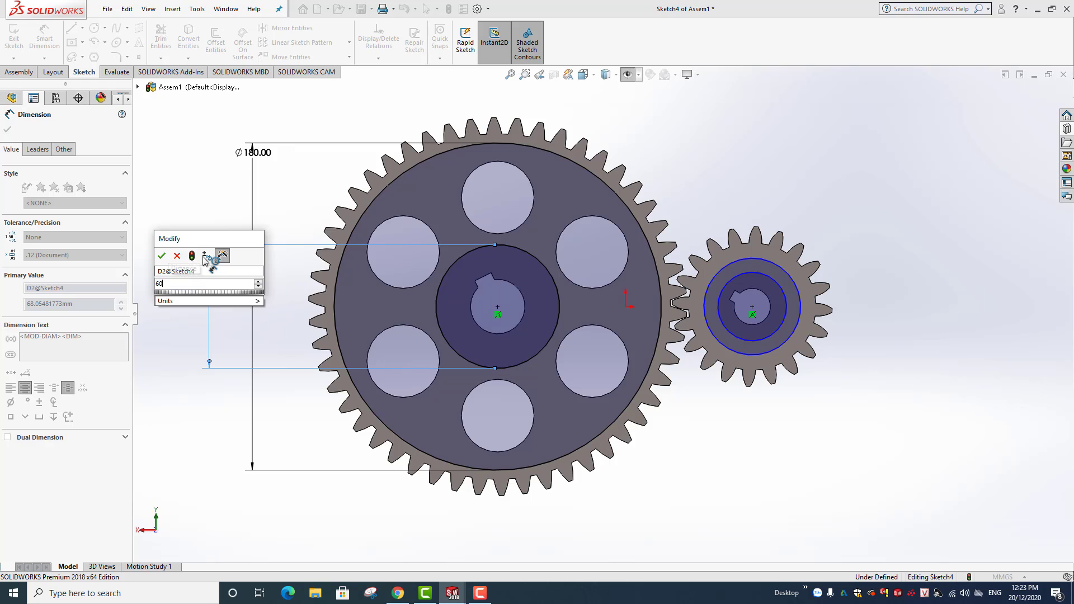
{"action": "key", "text": "Return"}
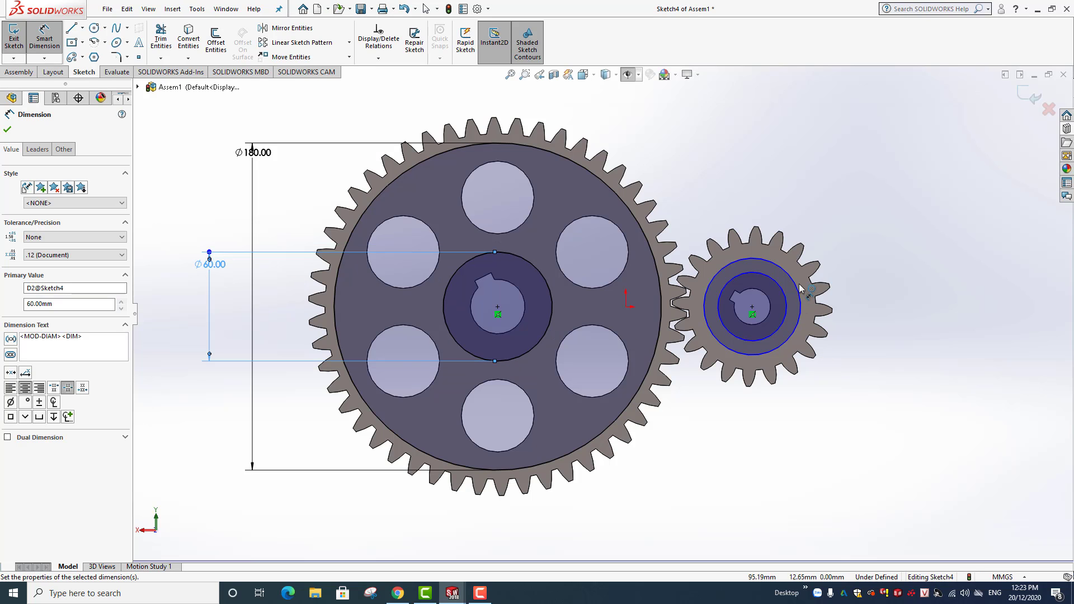
Dimension the small gear's ring circles: outer Ø60 and inner Ø35.
{"action": "left_click", "coordinate": [807, 284]}
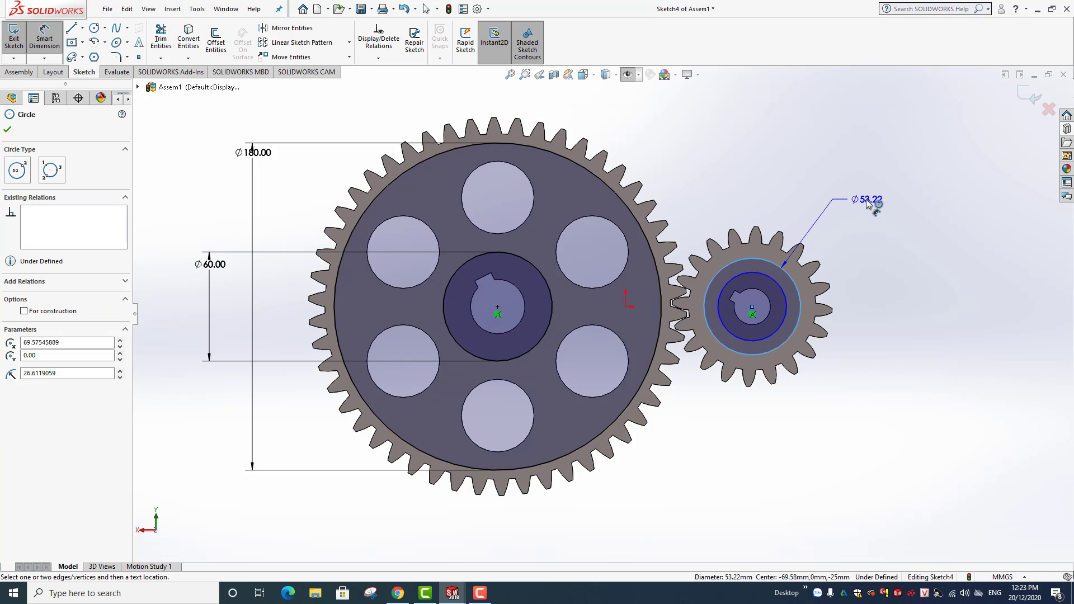
{"action": "left_click", "coordinate": [867, 203]}
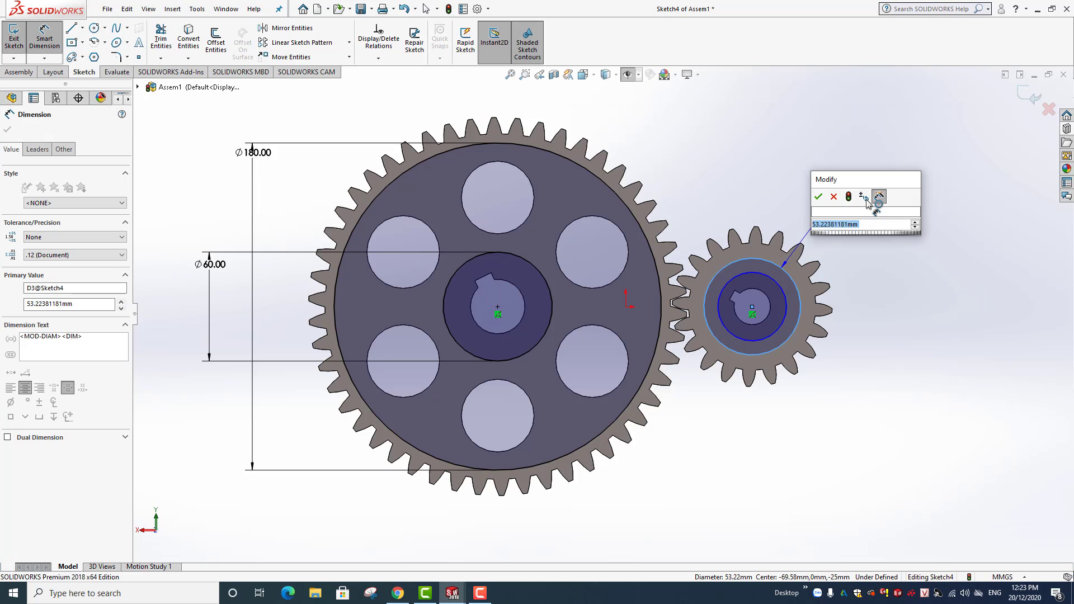
{"action": "type", "text": "60"}
{"action": "key", "text": "Return"}
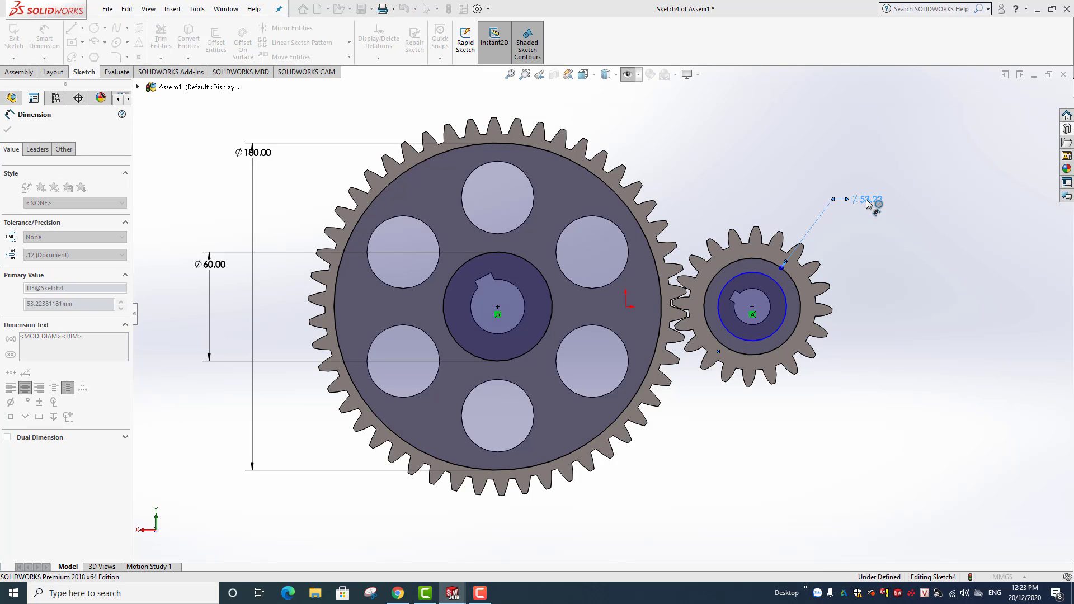
{"action": "left_click", "coordinate": [784, 293]}
{"action": "left_click", "coordinate": [881, 241]}
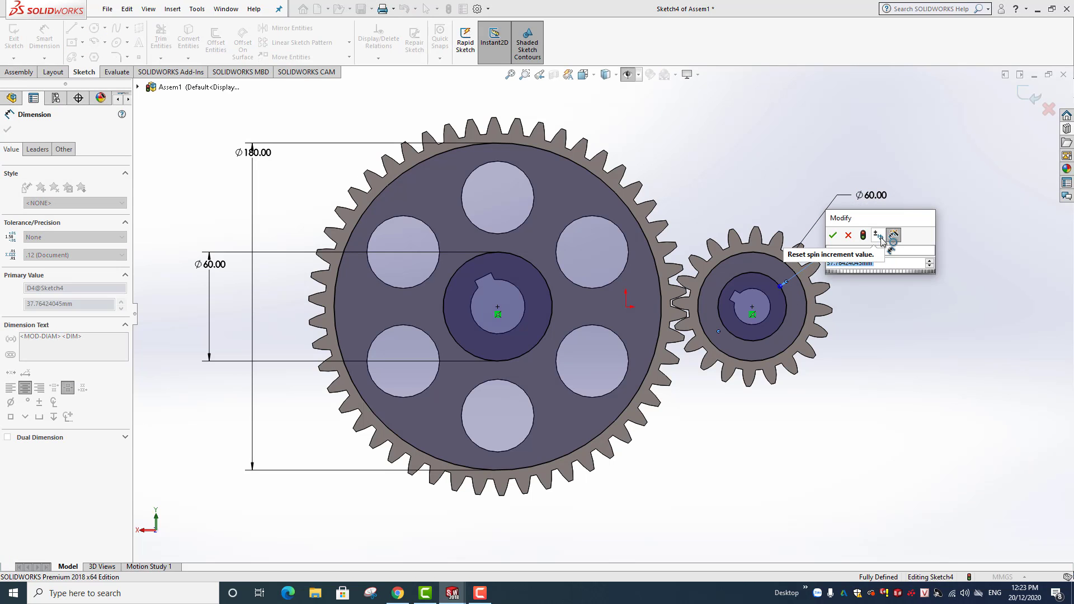
{"action": "key", "text": "Return"}
{"action": "type", "text": "35"}
{"action": "key", "text": "Return"}
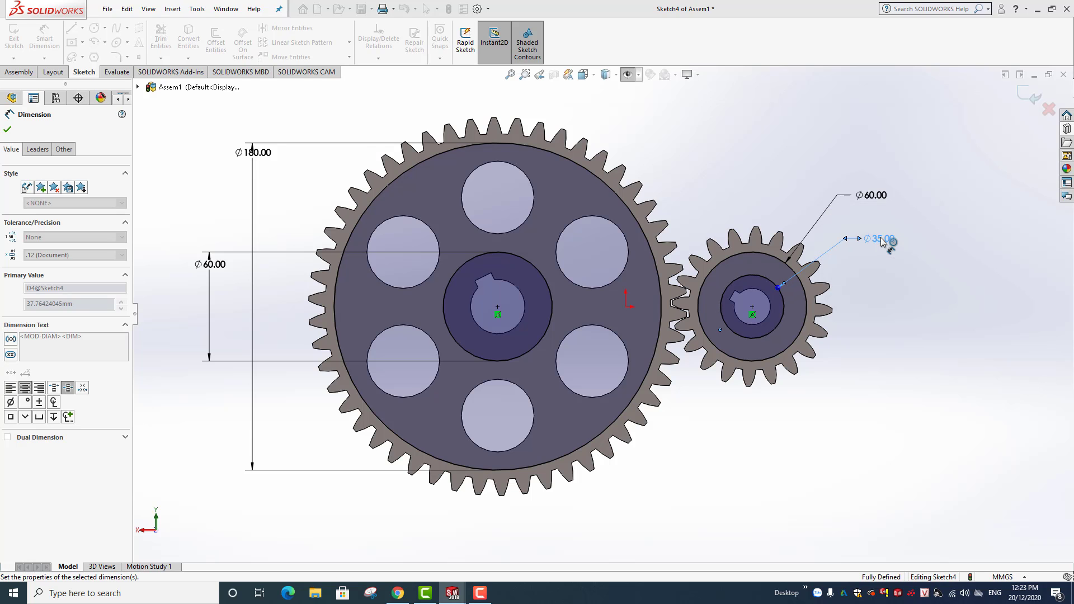
{"action": "middle_click_drag", "start_coordinate": [788, 163], "coordinate": [763, 185]}
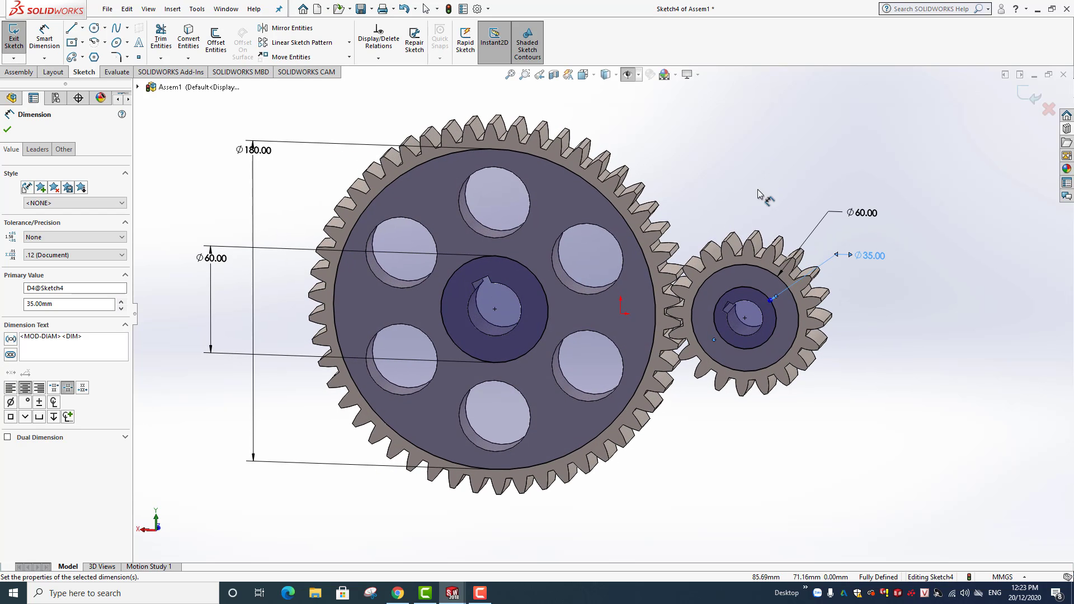
{"action": "left_click", "coordinate": [8, 131]}
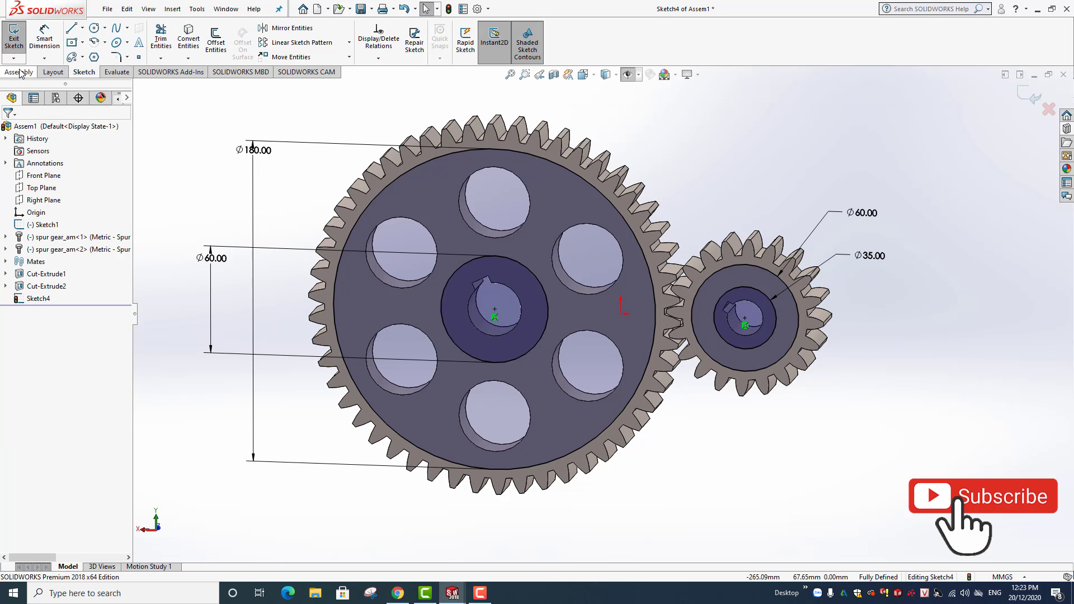
Cut the sketched hub rings 5 mm Blind into both gears with an assembly Extruded Cut.
{"action": "left_click", "coordinate": [20, 73]}
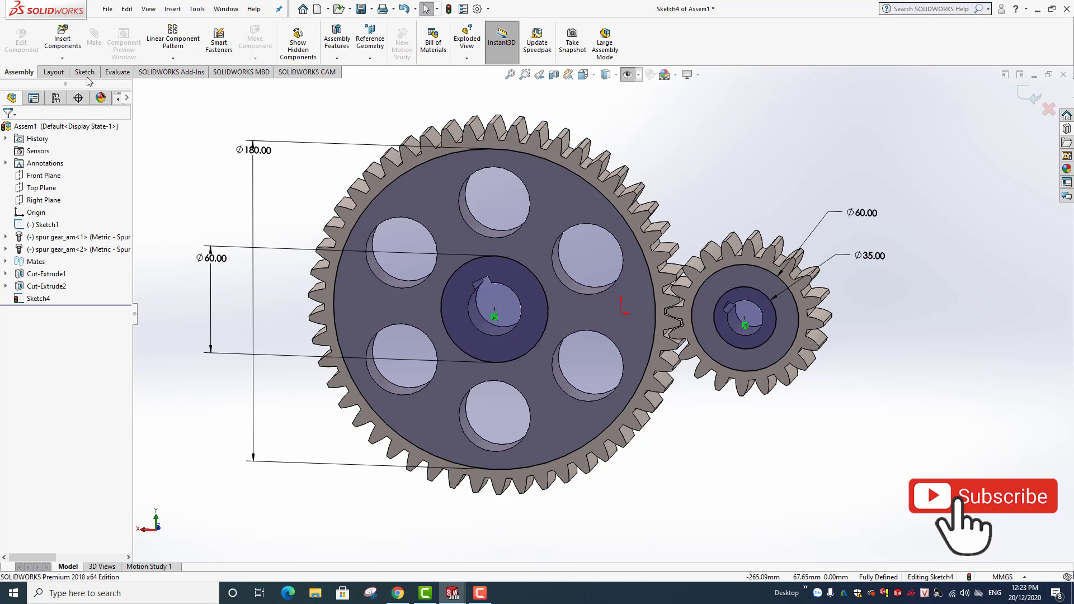
{"action": "left_click", "coordinate": [338, 60]}
{"action": "left_click", "coordinate": [357, 72]}
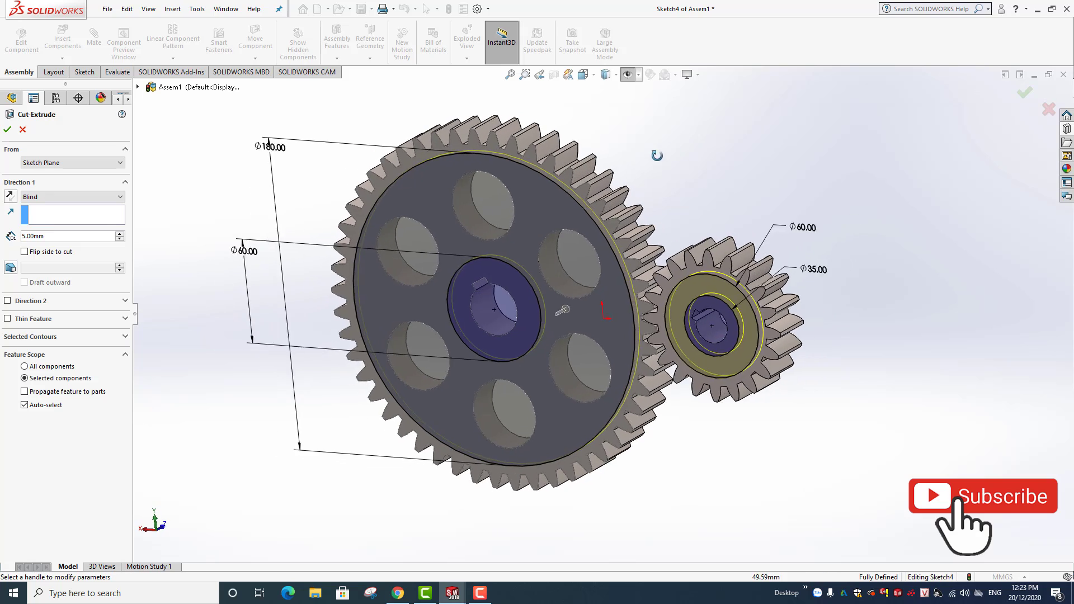
{"action": "left_click", "coordinate": [44, 238]}
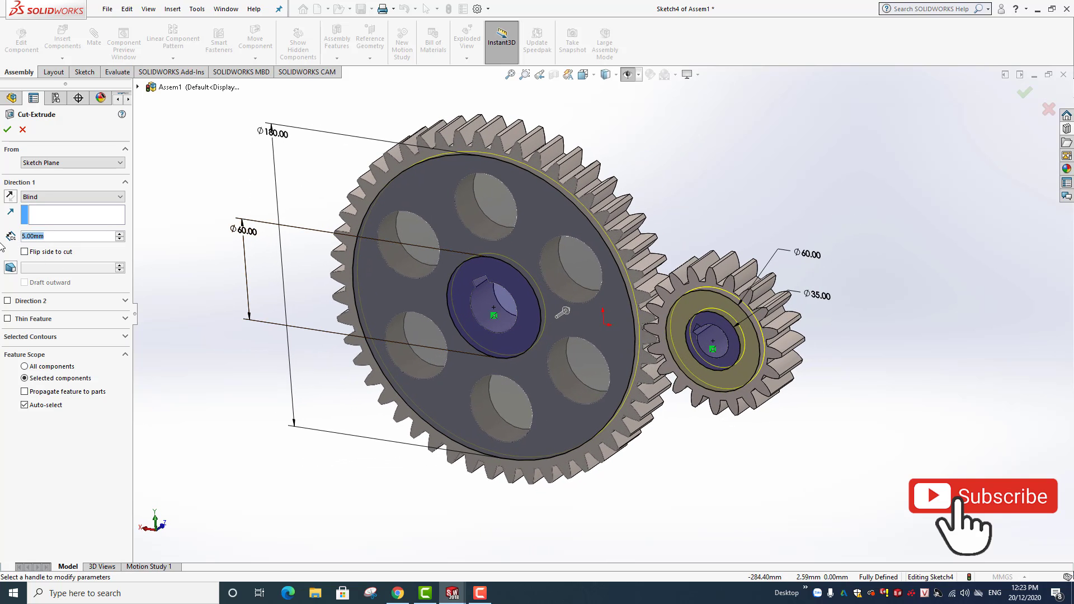
{"action": "type", "text": "5"}
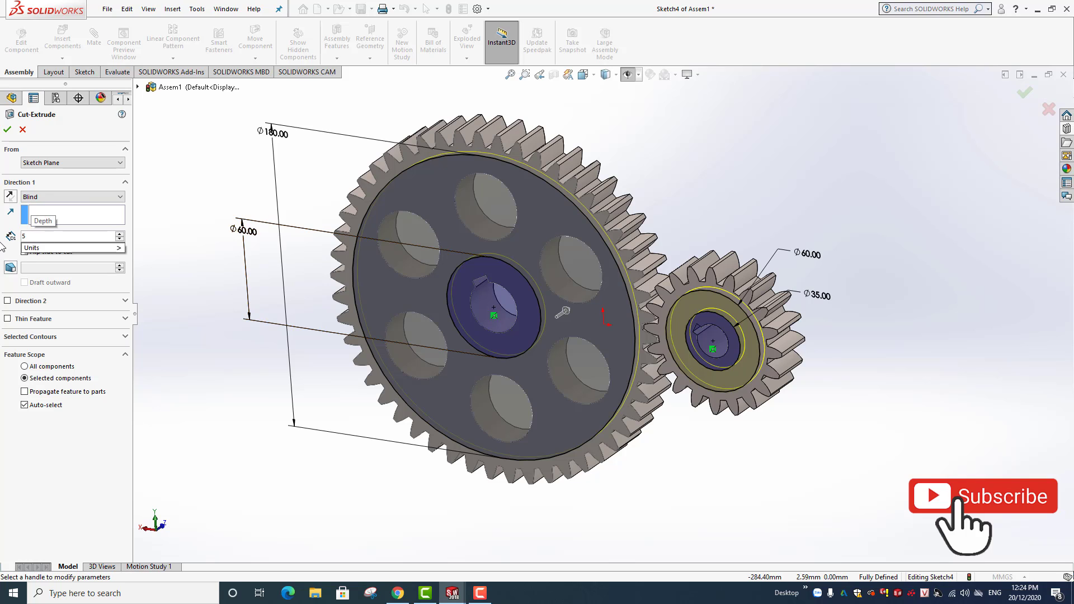
{"action": "key", "text": "Return"}
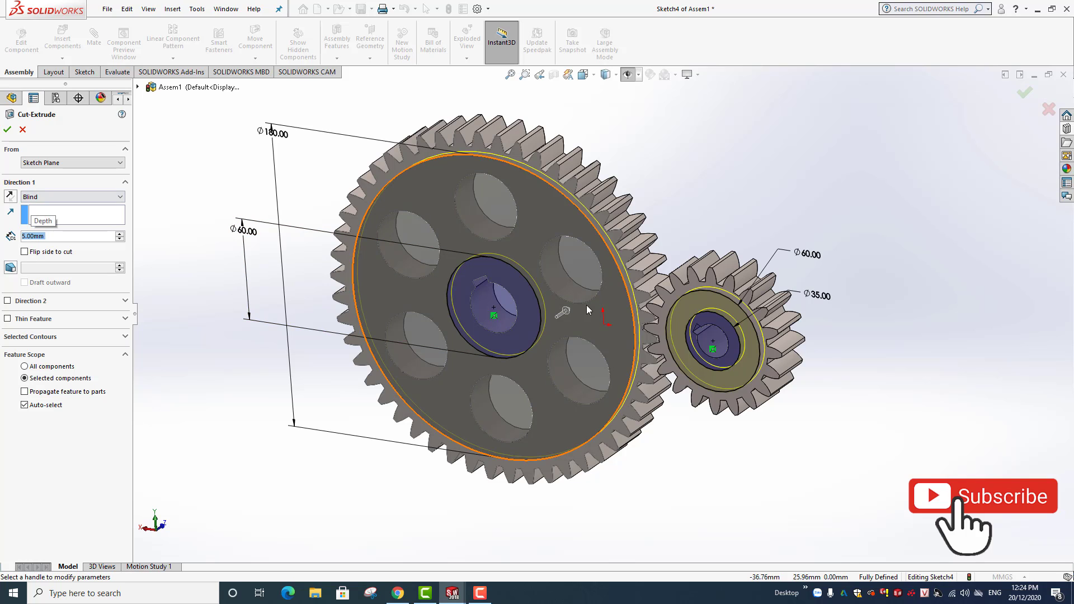
{"action": "left_click", "coordinate": [11, 133]}
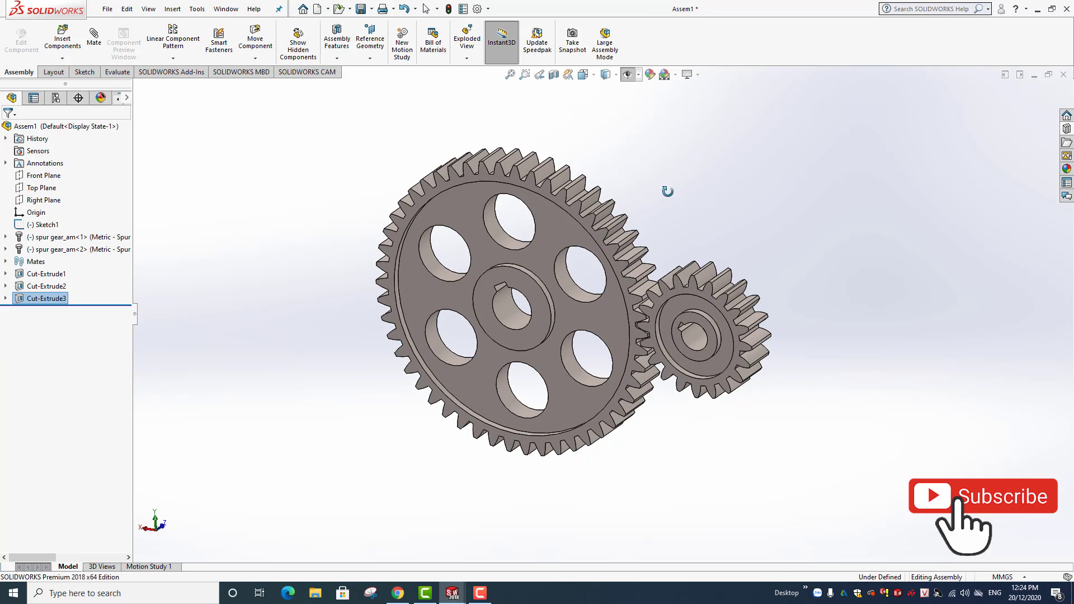
Orbit and zoom the view to face the gears.
{"action": "mouse_move", "coordinate": [667, 195]}
{"action": "middle_mouse_down"}
{"action": "mouse_move", "coordinate": [463, 232]}
{"action": "mouse_move", "coordinate": [470, 293]}
{"action": "mouse_move", "coordinate": [665, 185]}
{"action": "middle_mouse_up"}
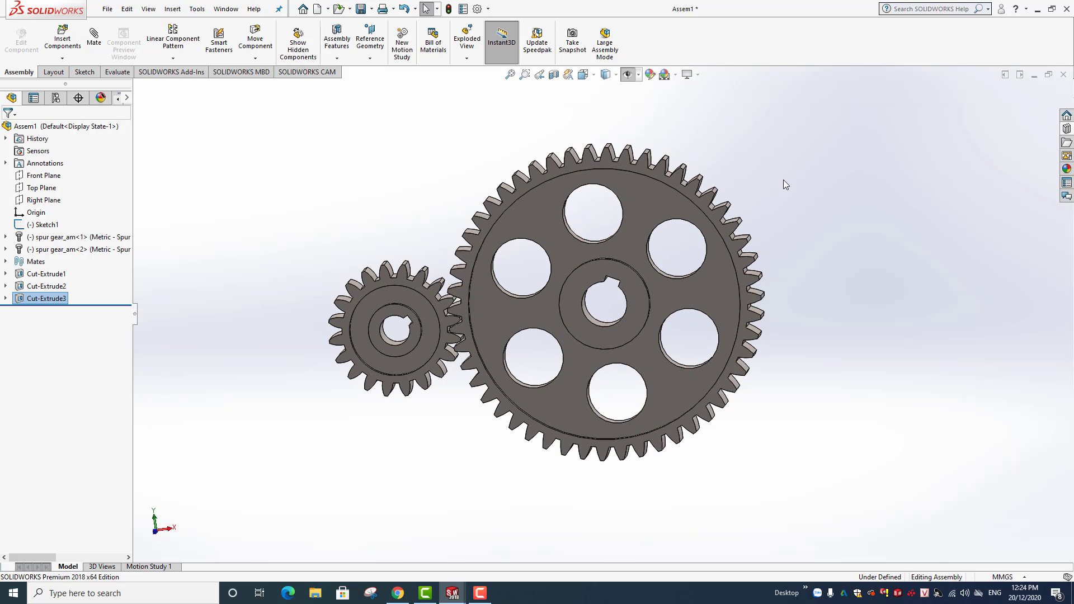
{"action": "scroll", "coordinate": [817, 173], "scroll_direction": "down", "scroll_amount": 2}
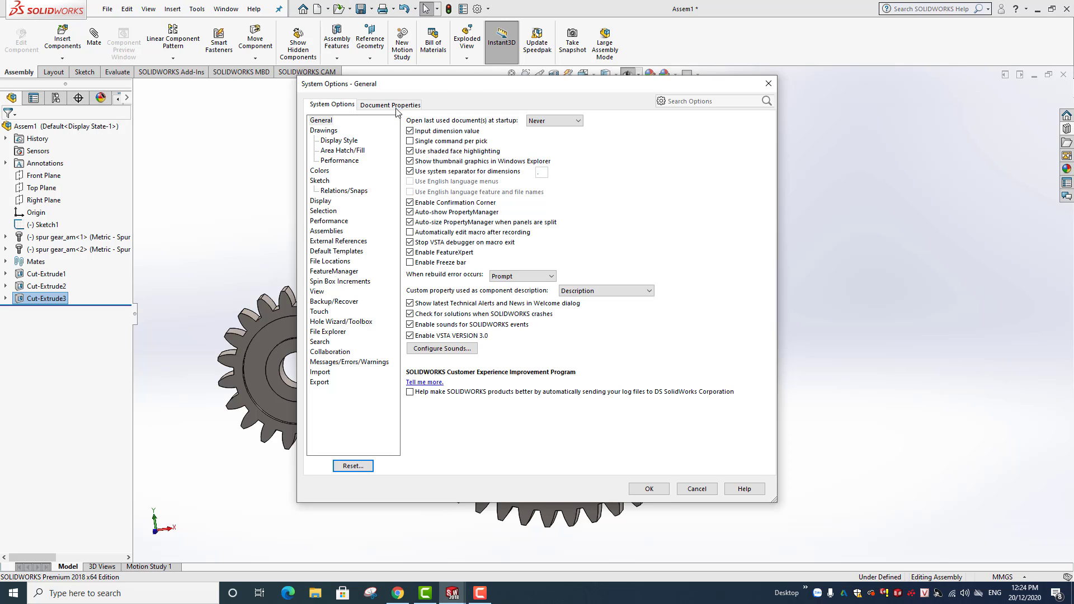
Set both shaded and wireframe image quality to maximum in Document Properties.
{"action": "left_click", "coordinate": [396, 106]}
{"action": "left_click", "coordinate": [330, 221]}
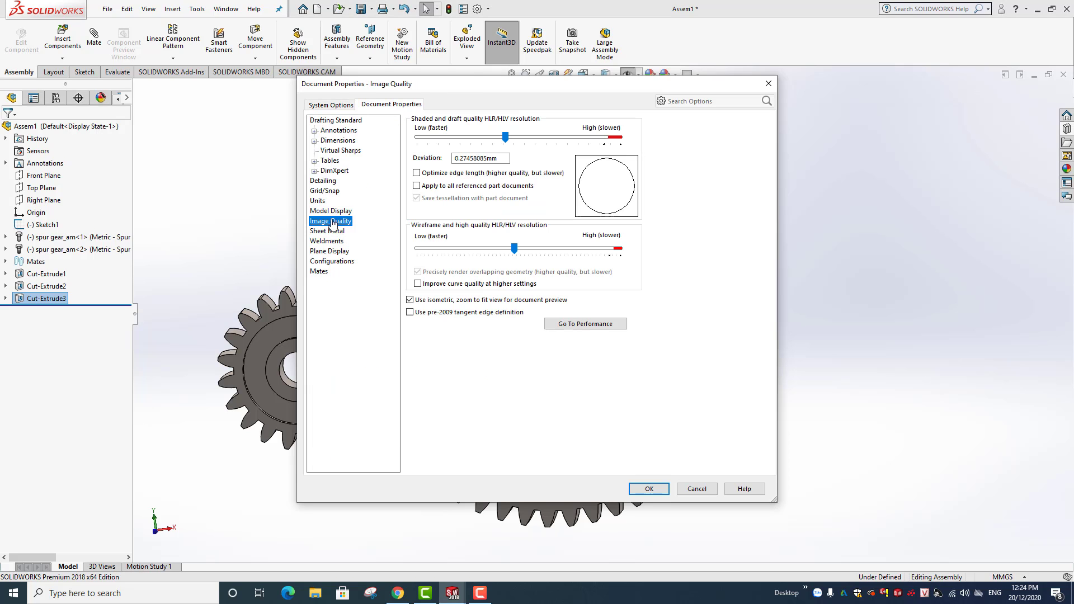
{"action": "left_click_drag", "start_coordinate": [505, 137], "coordinate": [614, 137]}
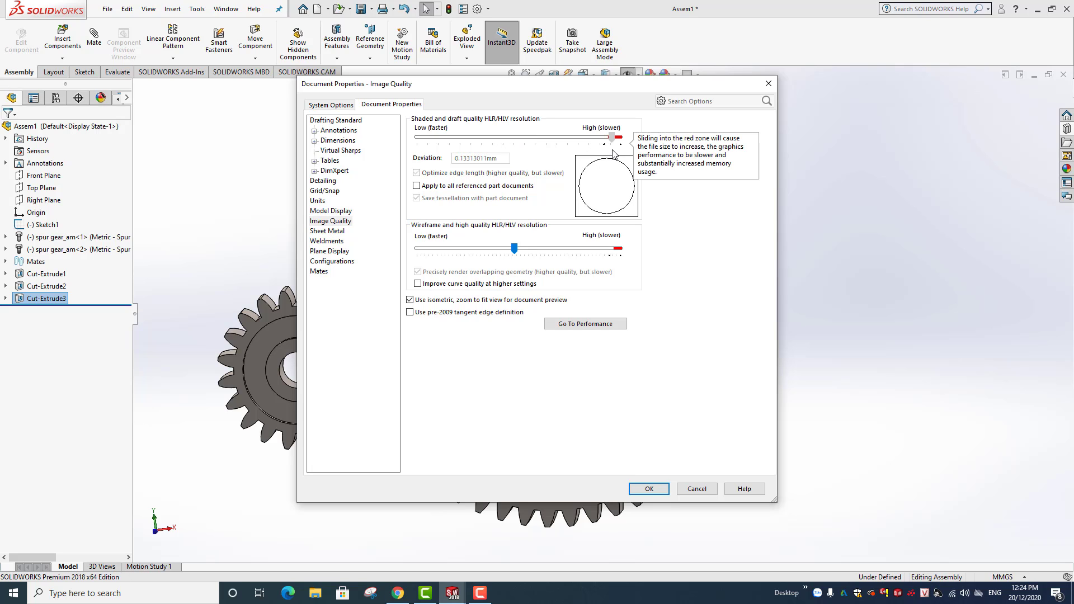
{"action": "left_click_drag", "start_coordinate": [519, 252], "coordinate": [537, 251]}
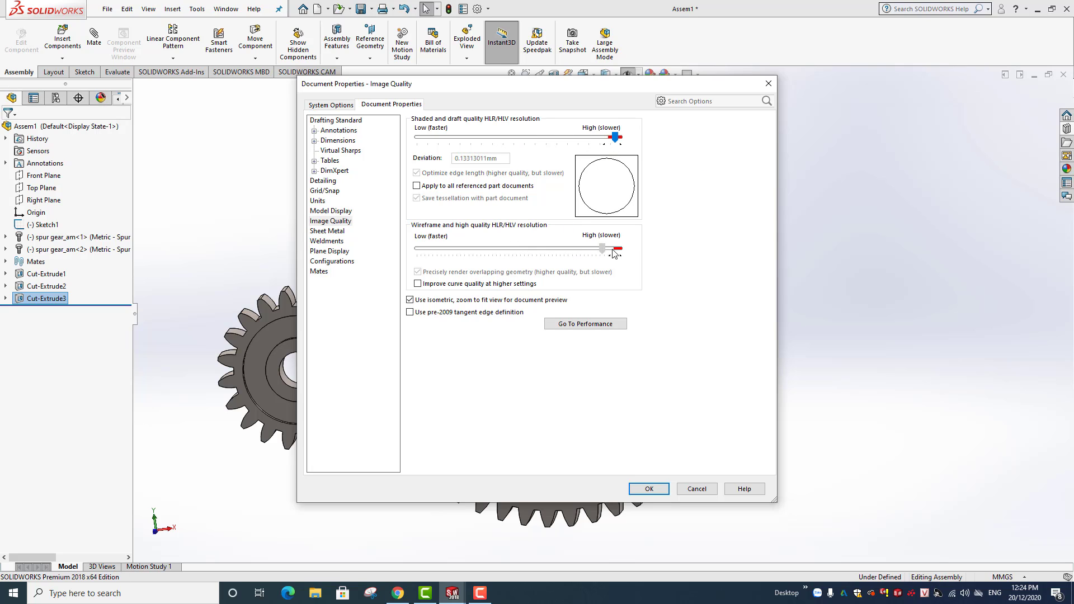
{"action": "left_click_drag", "start_coordinate": [613, 254], "coordinate": [618, 255]}
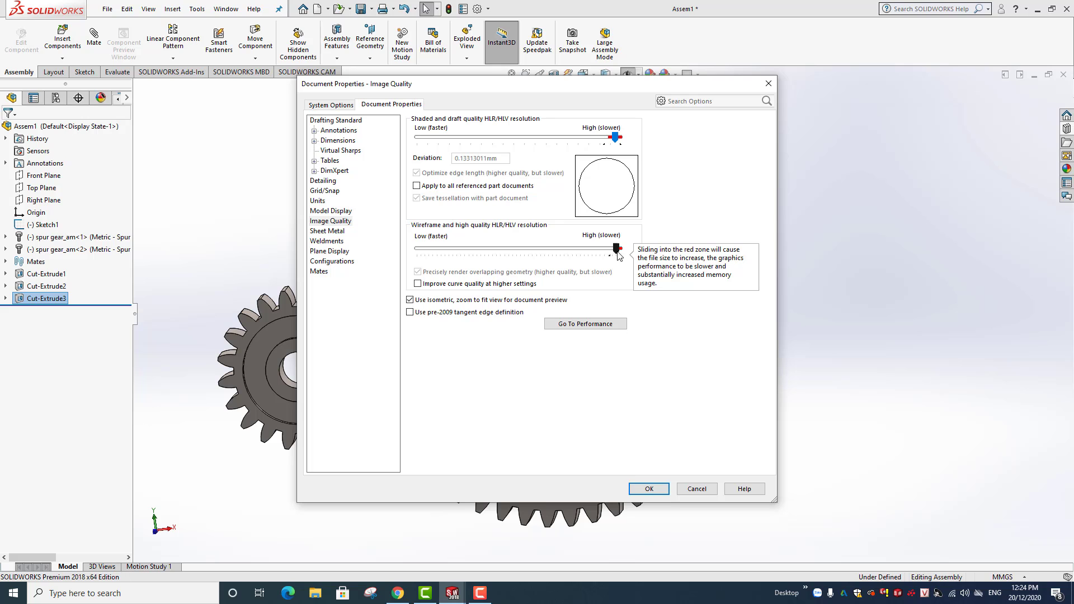
{"action": "left_click", "coordinate": [648, 488]}
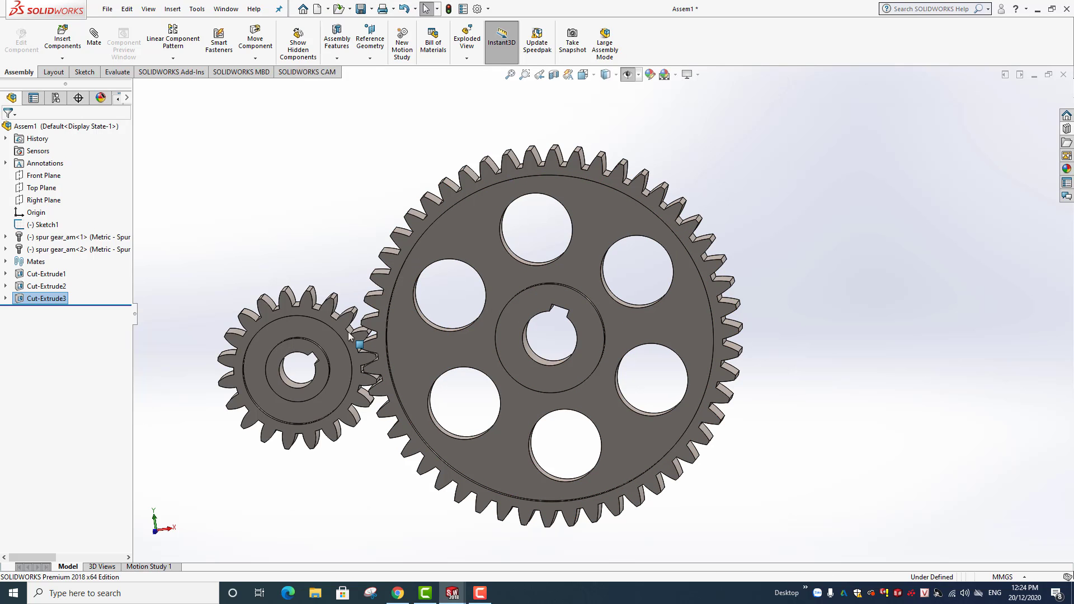
{"action": "scroll", "coordinate": [348, 335], "scroll_direction": "down", "scroll_amount": 1}
{"action": "scroll", "coordinate": [339, 442], "scroll_direction": "up", "scroll_amount": 2}
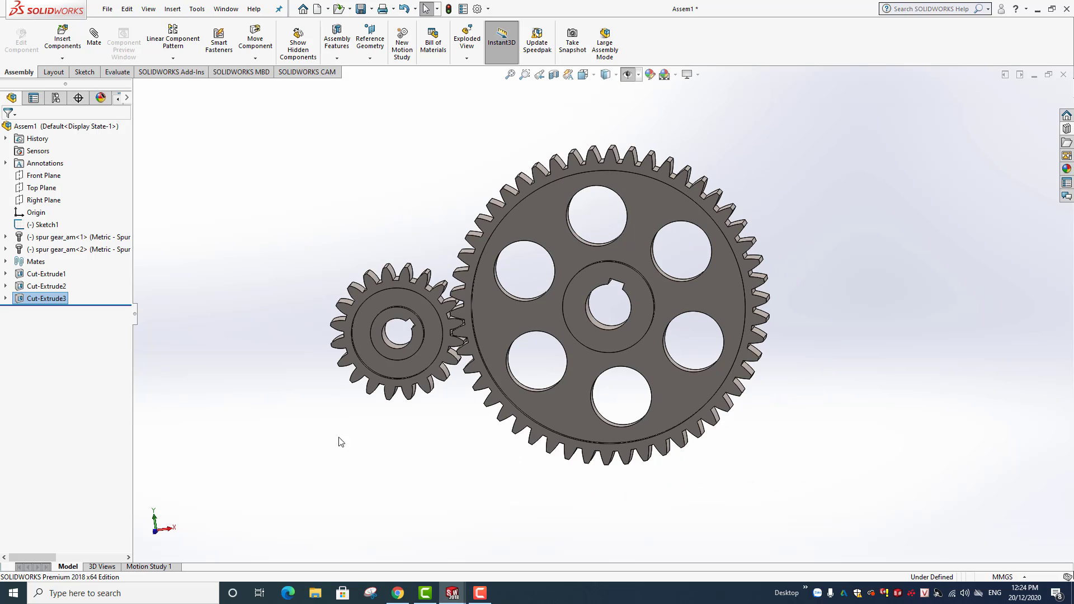
{"action": "scroll", "coordinate": [672, 84], "scroll_direction": "down", "scroll_amount": 1}
{"action": "left_click", "coordinate": [675, 77]}
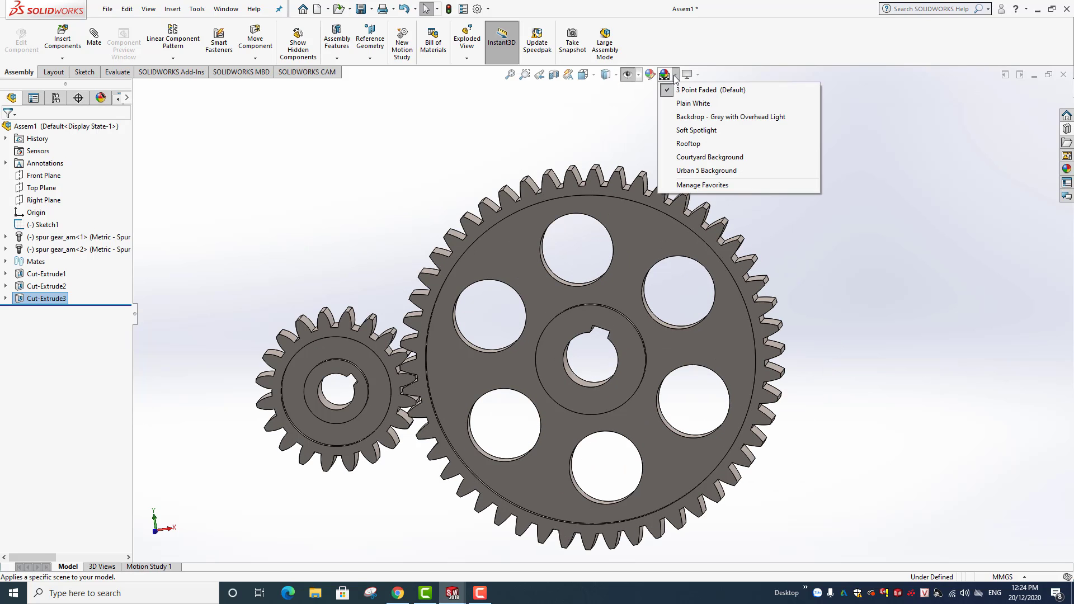
{"action": "left_click", "coordinate": [648, 98]}
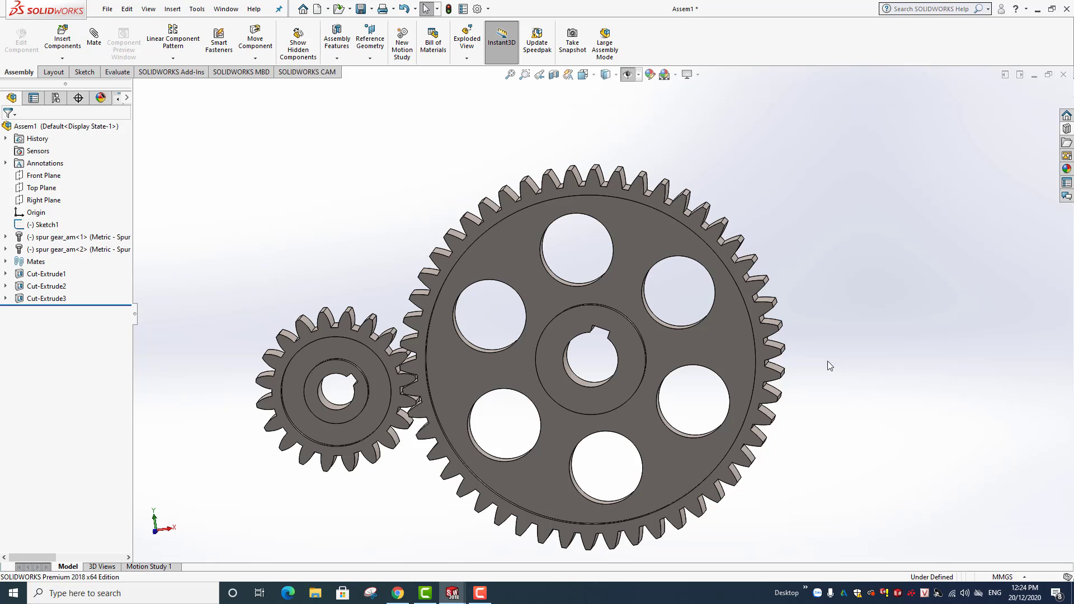
{"action": "scroll", "coordinate": [719, 491], "scroll_direction": "up", "scroll_amount": 1}
{"action": "scroll", "coordinate": [714, 503], "scroll_direction": "down", "scroll_amount": 1}
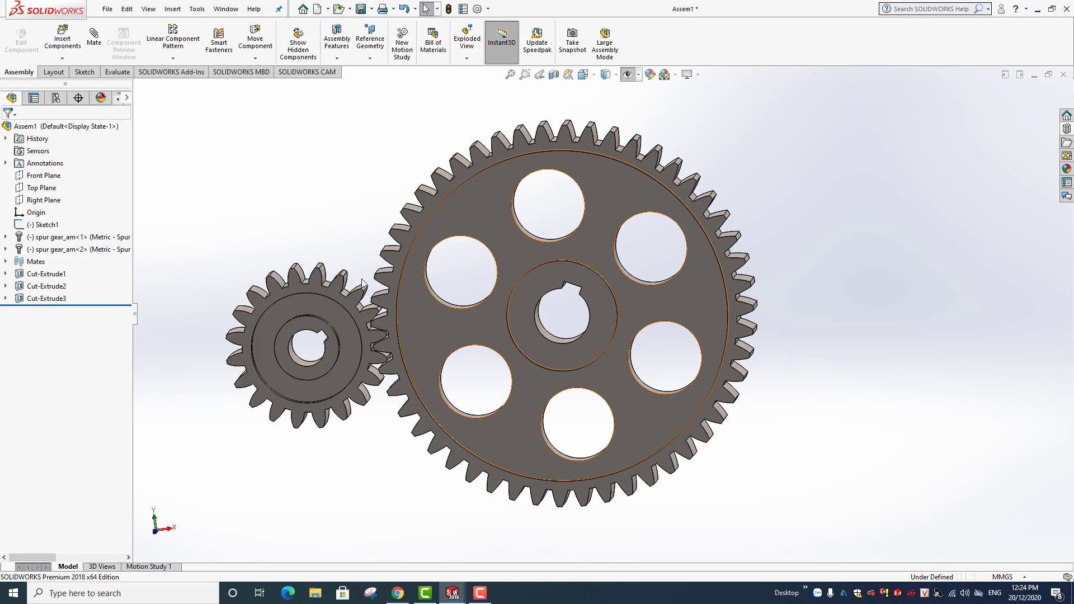
{"action": "left_click", "coordinate": [309, 289]}
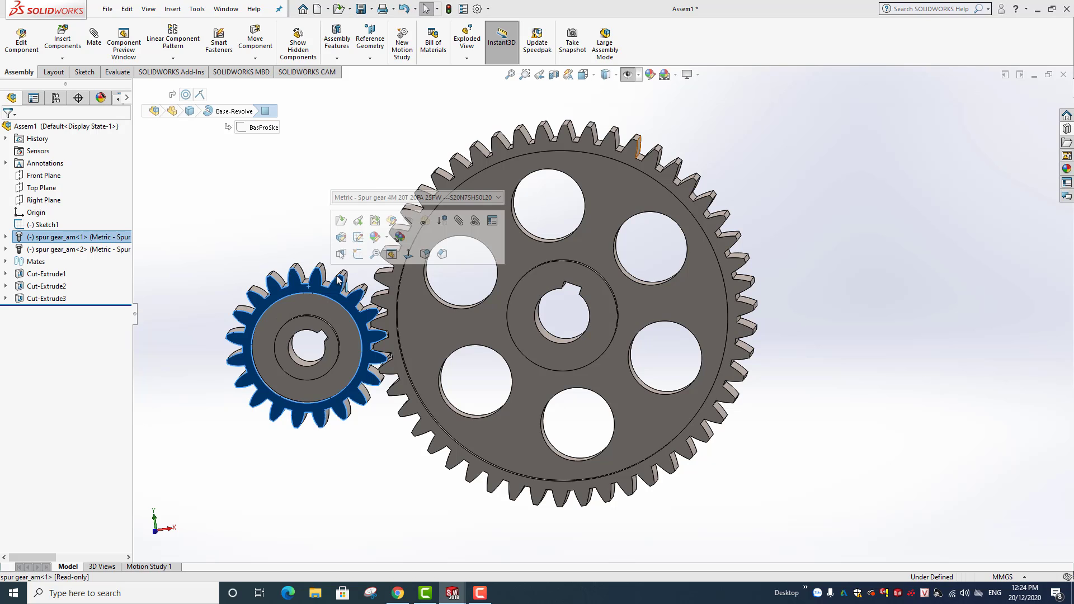
Give the small 20-tooth gear a red component appearance (RGB 255, 128, 128).
{"action": "left_click", "coordinate": [374, 237]}
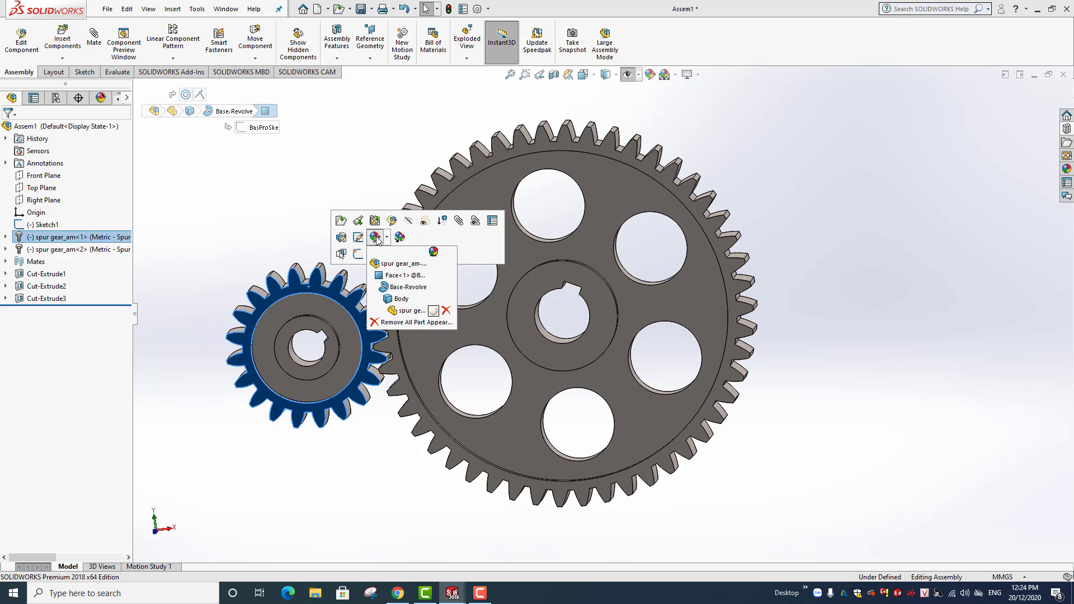
{"action": "left_click", "coordinate": [384, 267]}
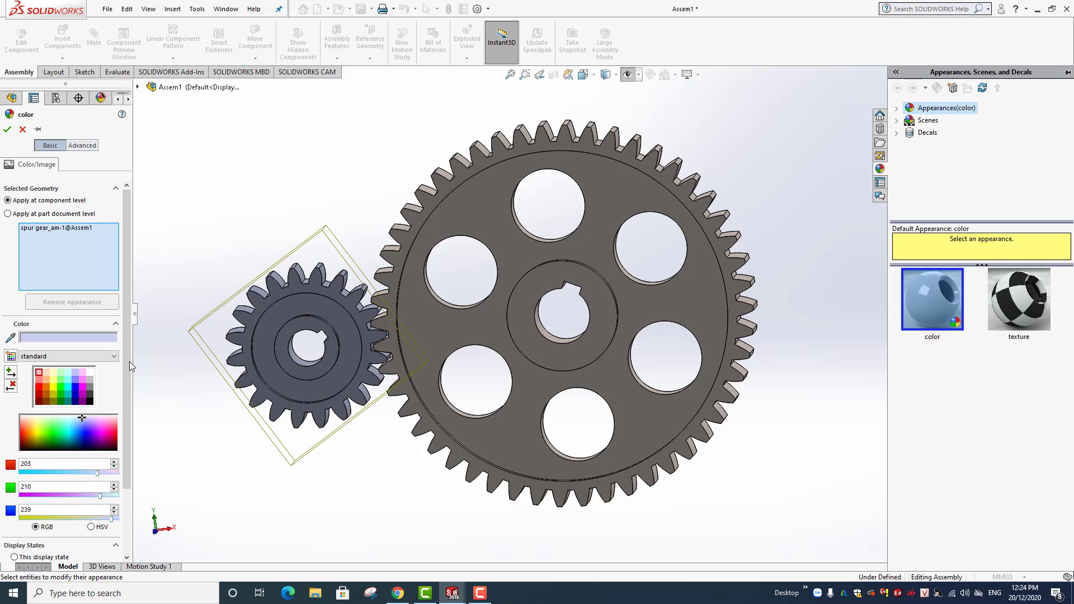
{"action": "left_click", "coordinate": [39, 380]}
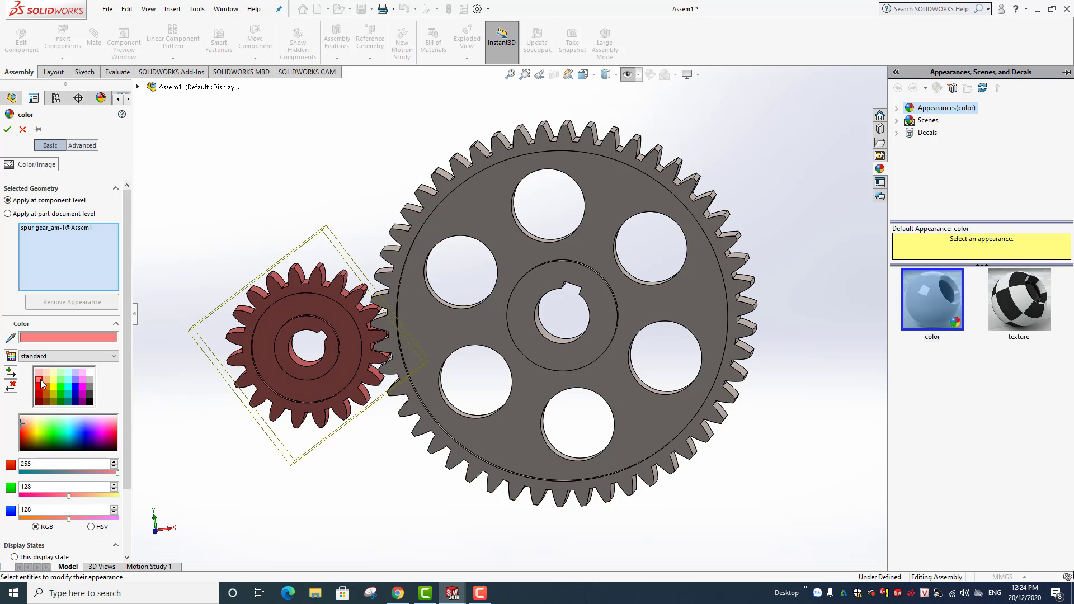
{"action": "left_click", "coordinate": [7, 129]}
Give the large 50-tooth gear a blue component appearance (RGB 128, 128, 255) and close the pane.
{"action": "left_click", "coordinate": [501, 175]}
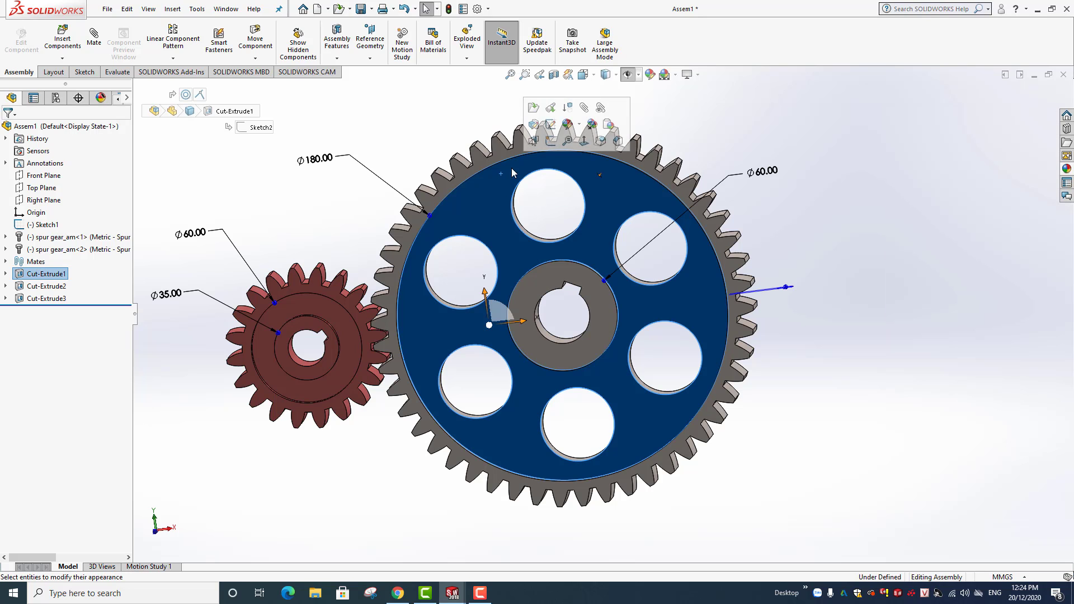
{"action": "left_click", "coordinate": [570, 124]}
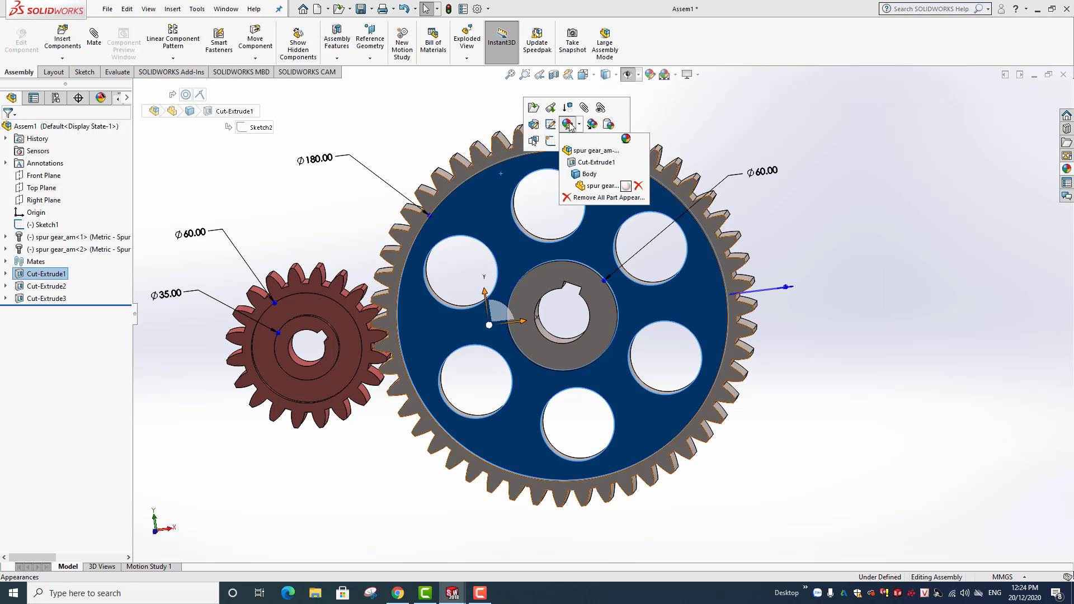
{"action": "left_click", "coordinate": [582, 157]}
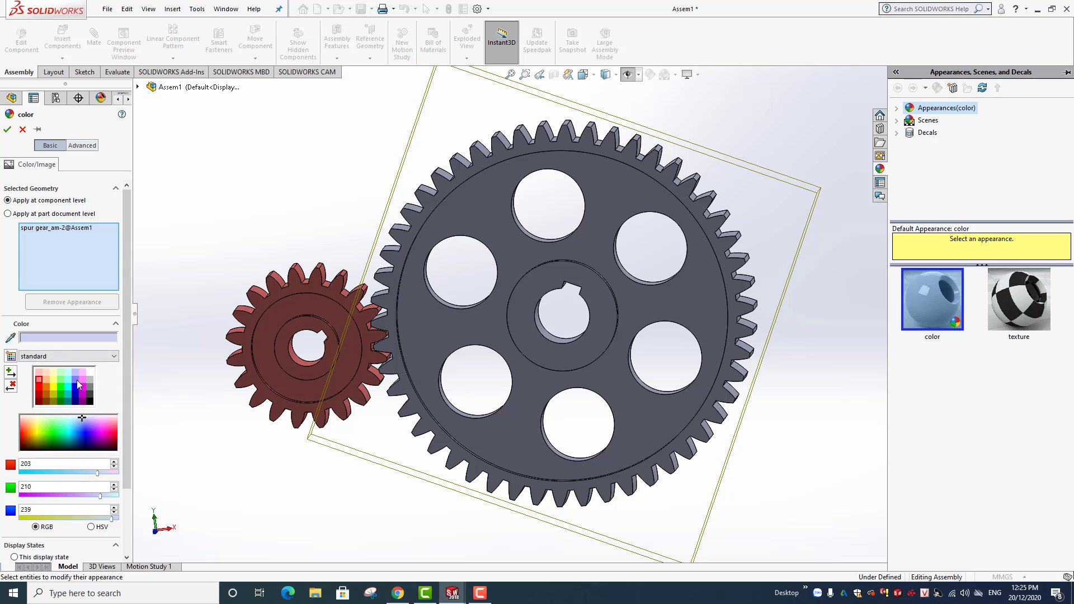
{"action": "left_click", "coordinate": [77, 380]}
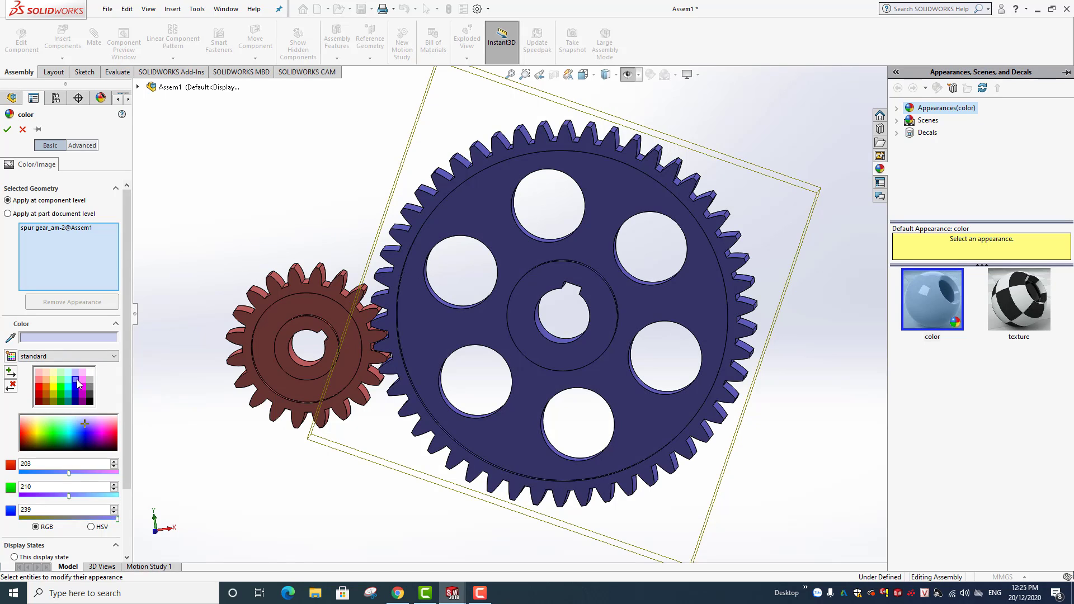
{"action": "left_click", "coordinate": [8, 129]}
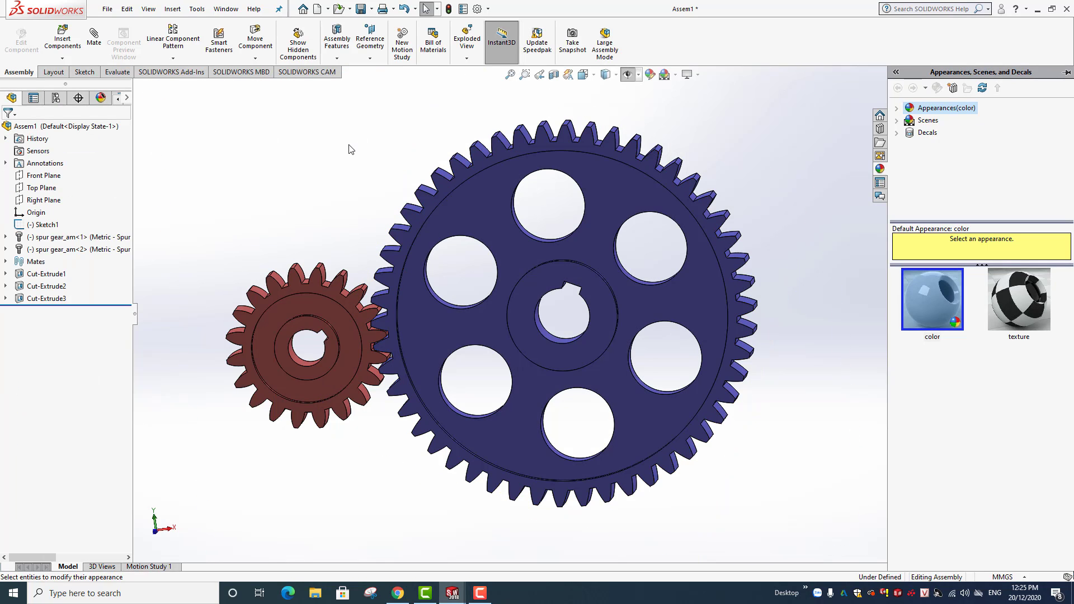
{"action": "left_click", "coordinate": [341, 163]}
{"action": "mouse_move", "coordinate": [350, 162]}
{"action": "middle_mouse_down"}
{"action": "mouse_move", "coordinate": [398, 177]}
{"action": "mouse_move", "coordinate": [338, 163]}
{"action": "middle_mouse_up"}
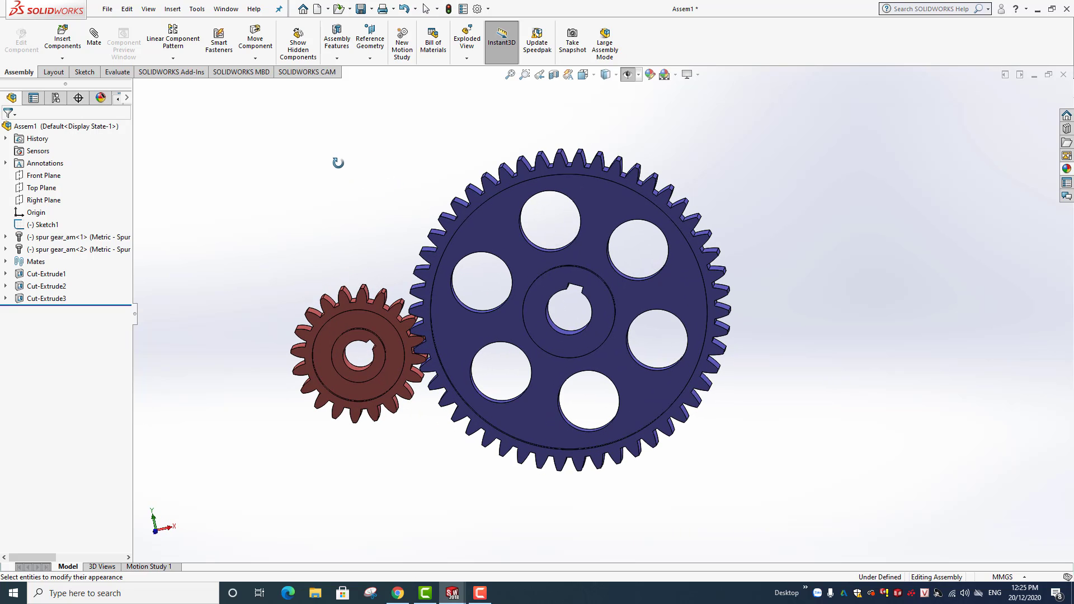
Show the gear pair face-on in the Front view orientation.
{"action": "left_click", "coordinate": [583, 75]}
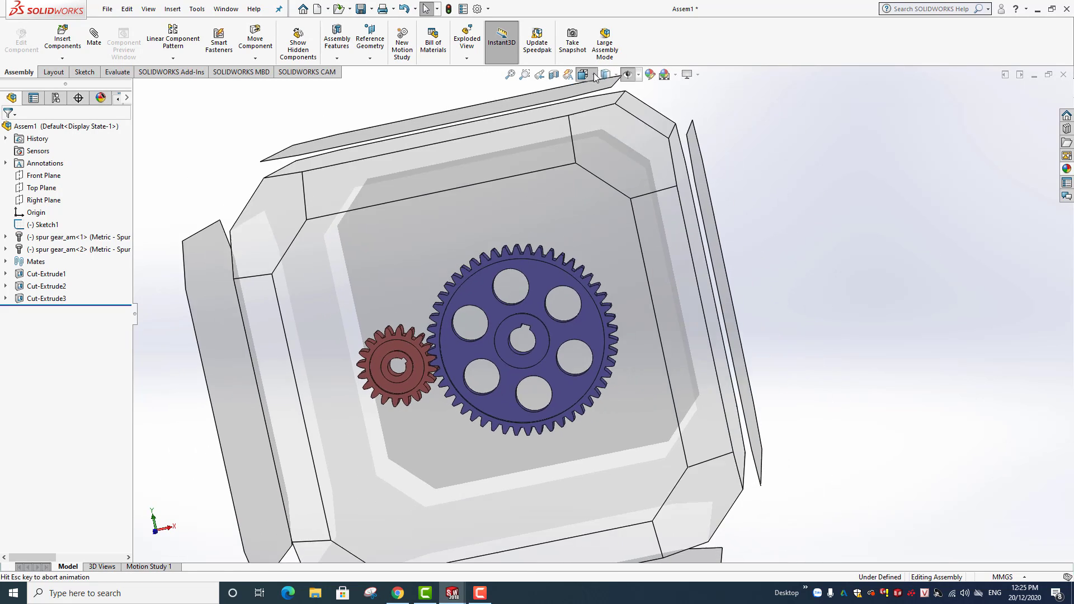
{"action": "left_click", "coordinate": [646, 137]}
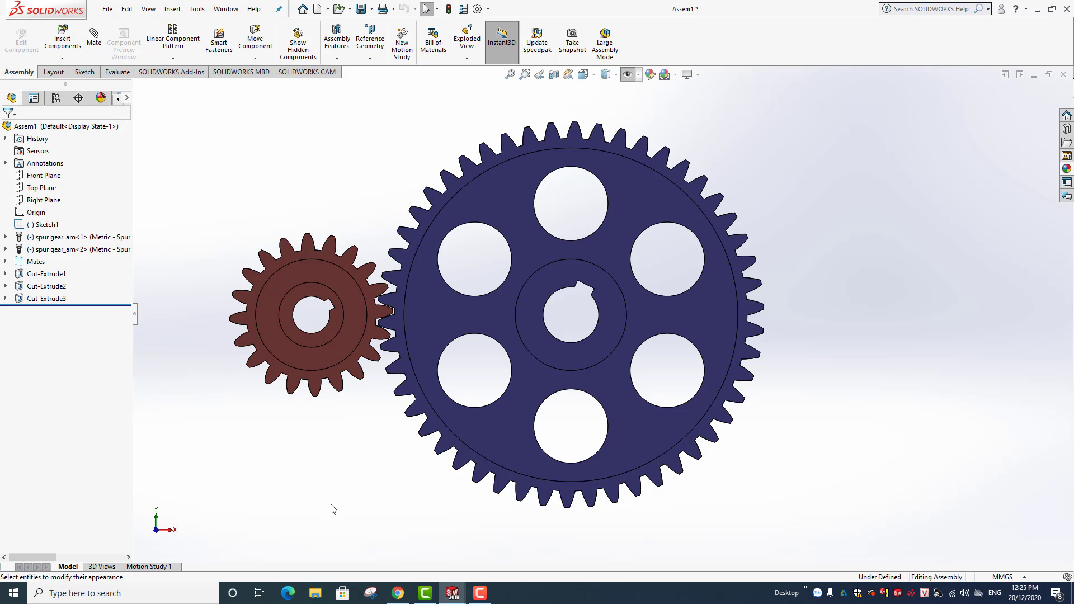
Open Motion Study 1 and set its study type to Motion Analysis.
{"action": "left_click", "coordinate": [147, 566]}
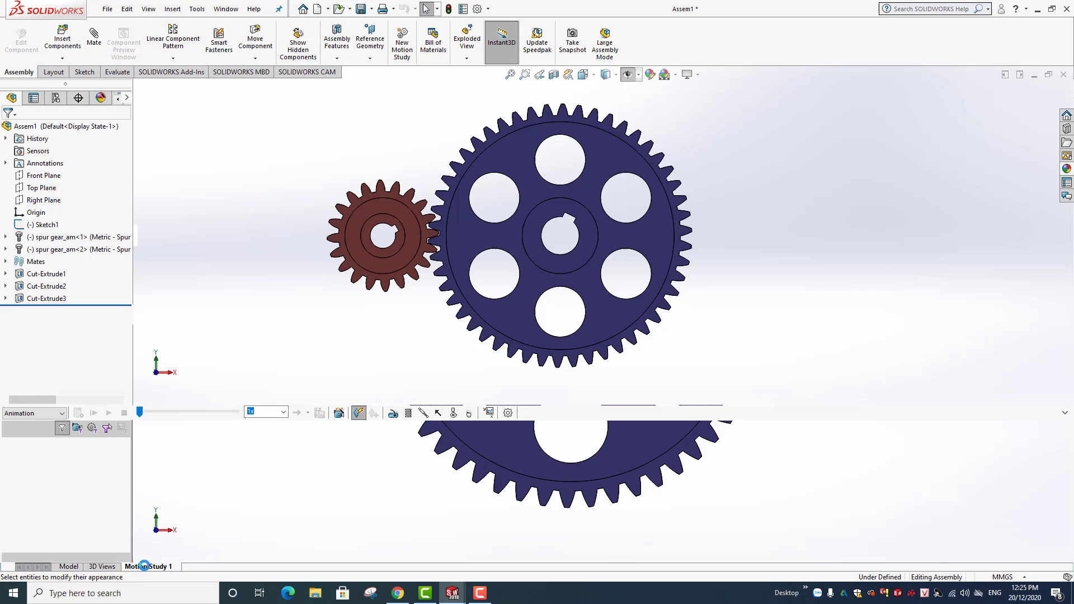
{"action": "left_click", "coordinate": [63, 414]}
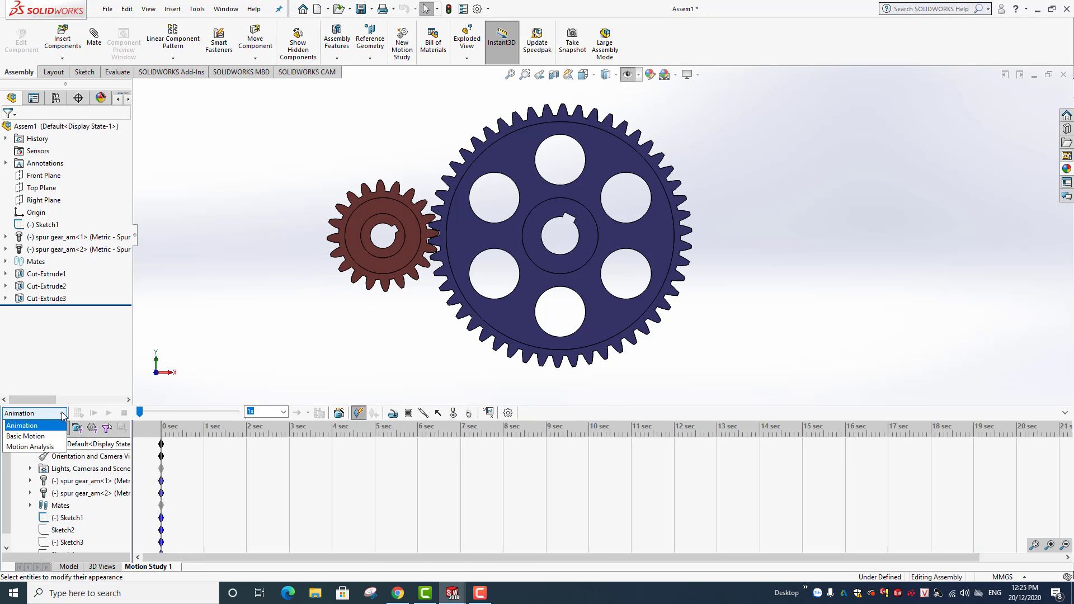
{"action": "left_click", "coordinate": [26, 446]}
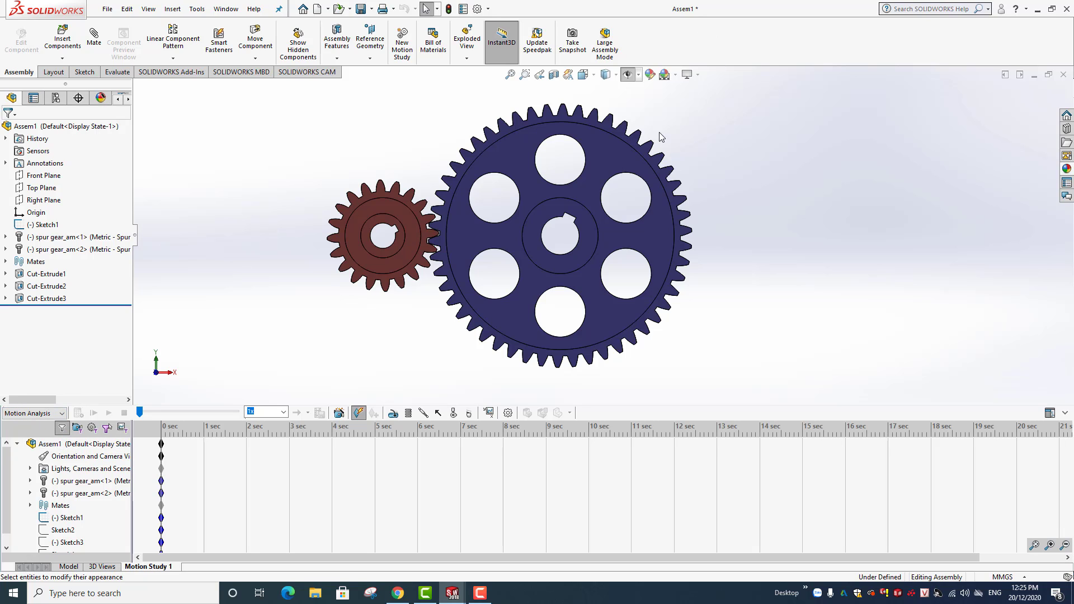
Enable the SOLIDWORKS Motion add-in and keep the study type at Motion Analysis.
{"action": "left_click", "coordinate": [489, 9]}
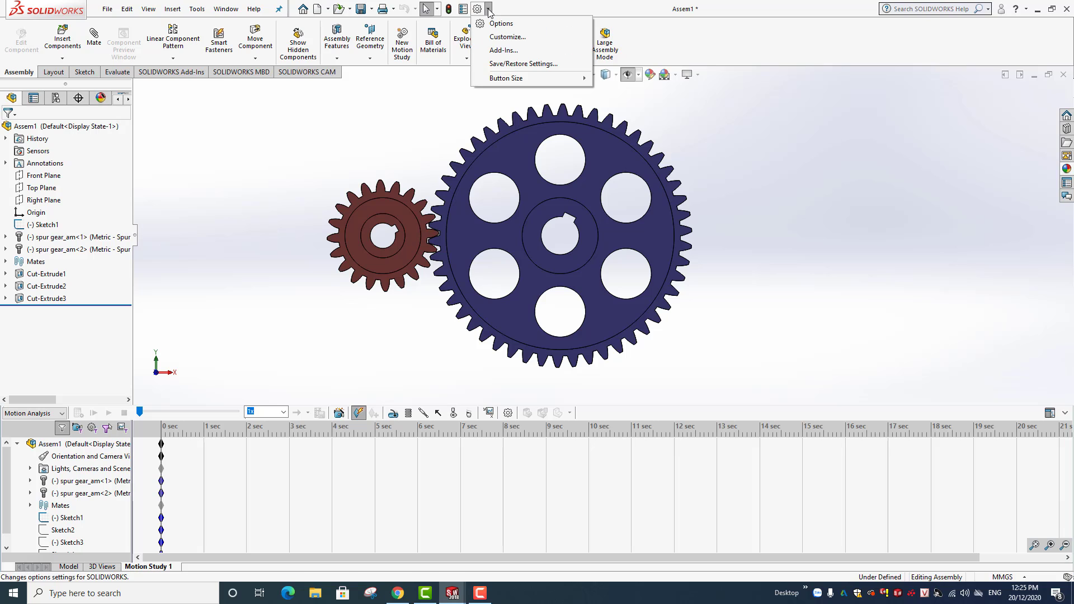
{"action": "left_click", "coordinate": [508, 50]}
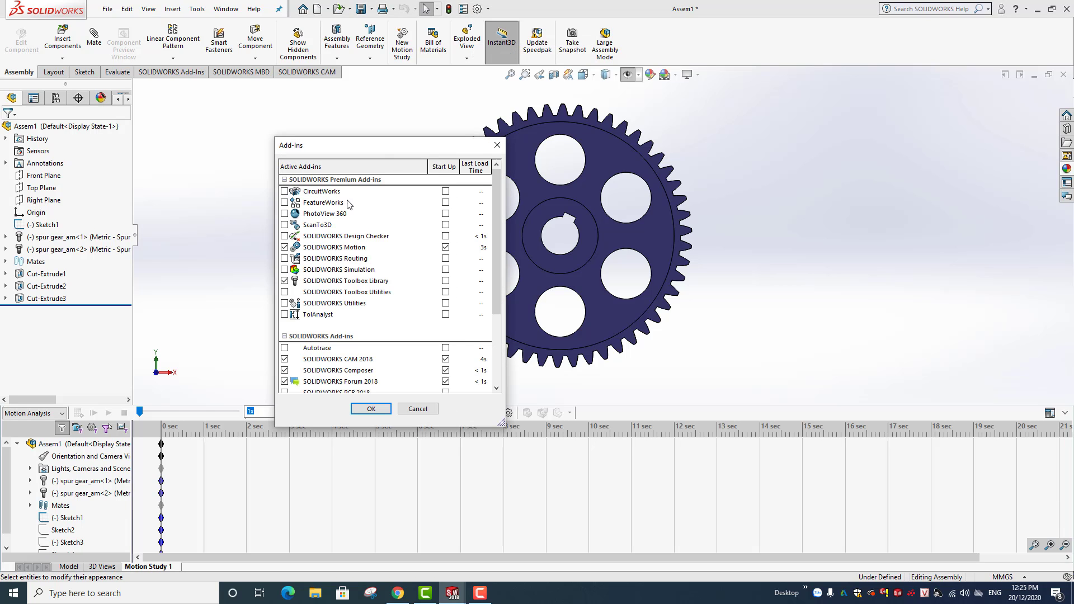
{"action": "left_click", "coordinate": [285, 247]}
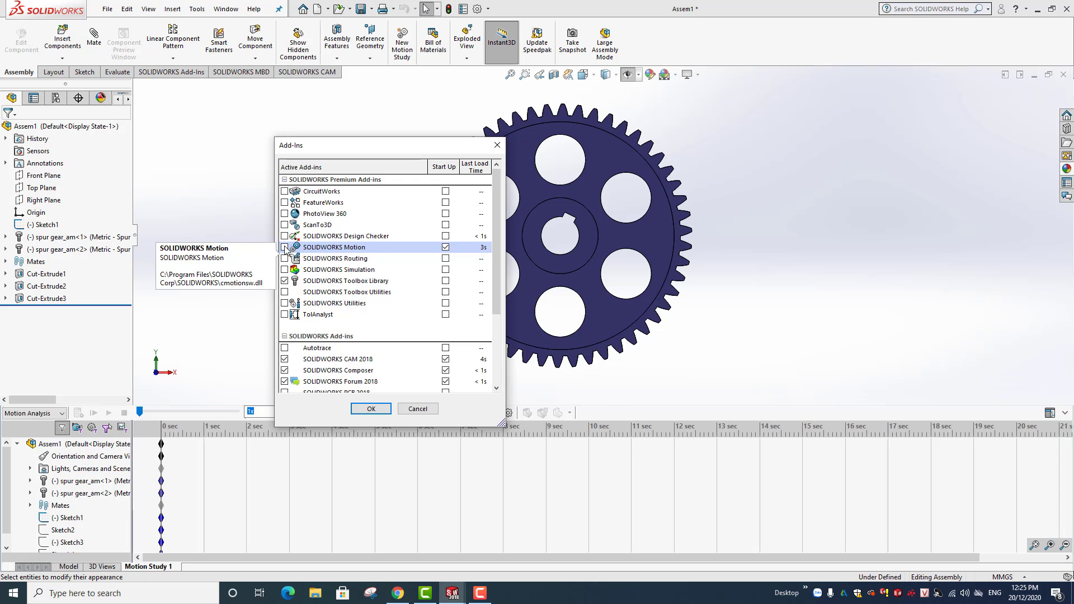
{"action": "left_click", "coordinate": [373, 408]}
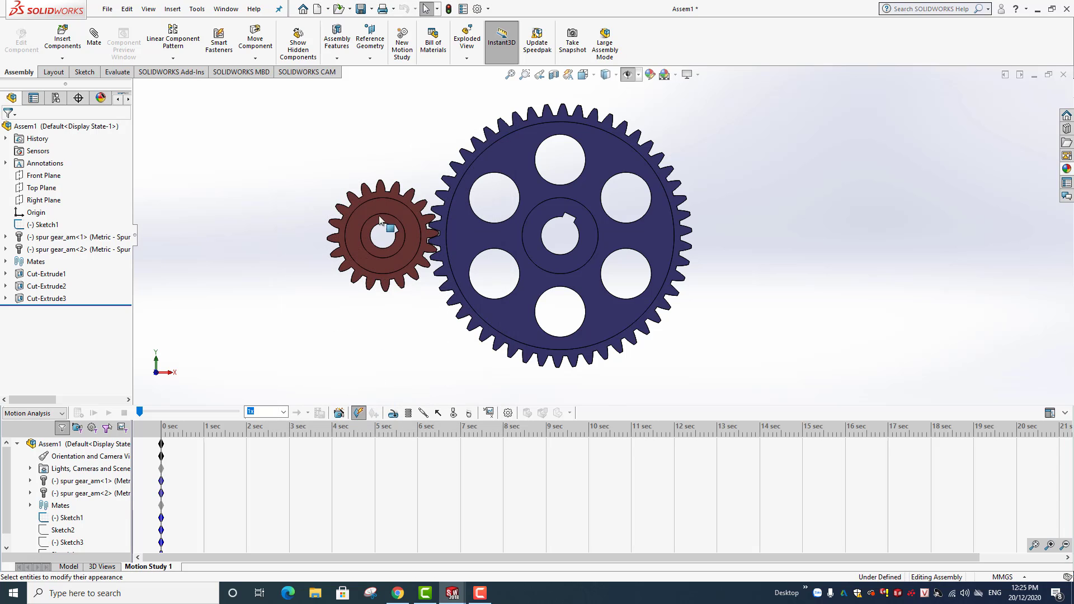
{"action": "left_click", "coordinate": [62, 413]}
{"action": "left_click", "coordinate": [62, 413]}
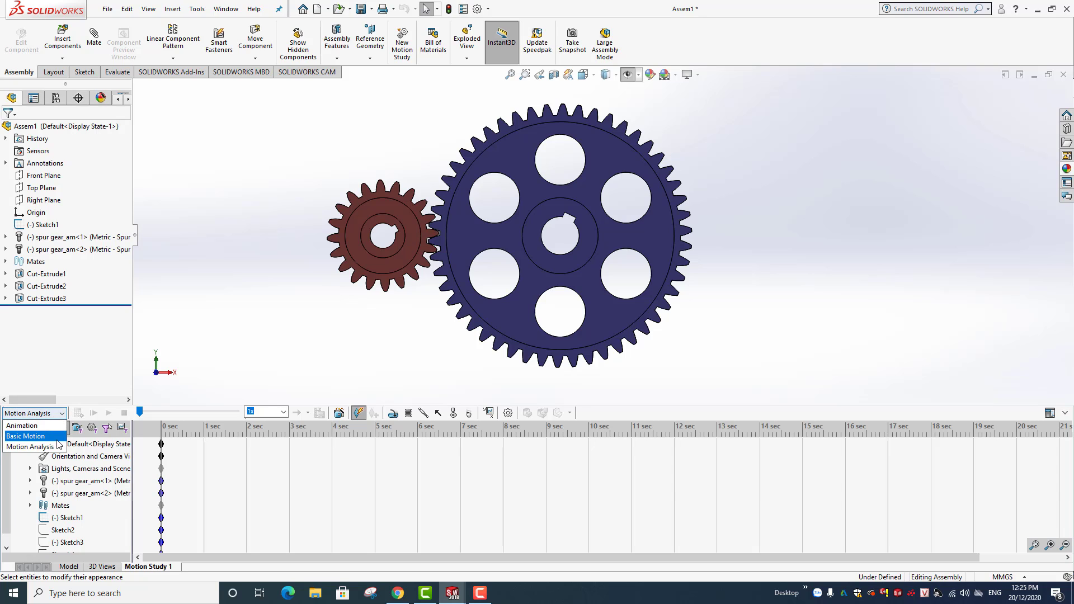
{"action": "left_click", "coordinate": [28, 448]}
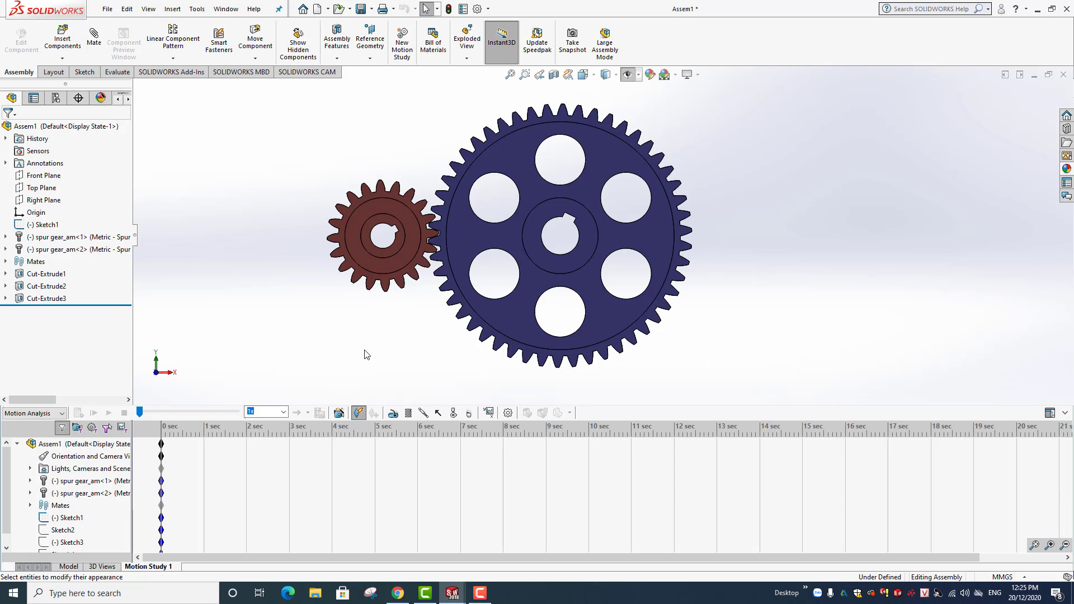
{"action": "left_click", "coordinate": [96, 38]}
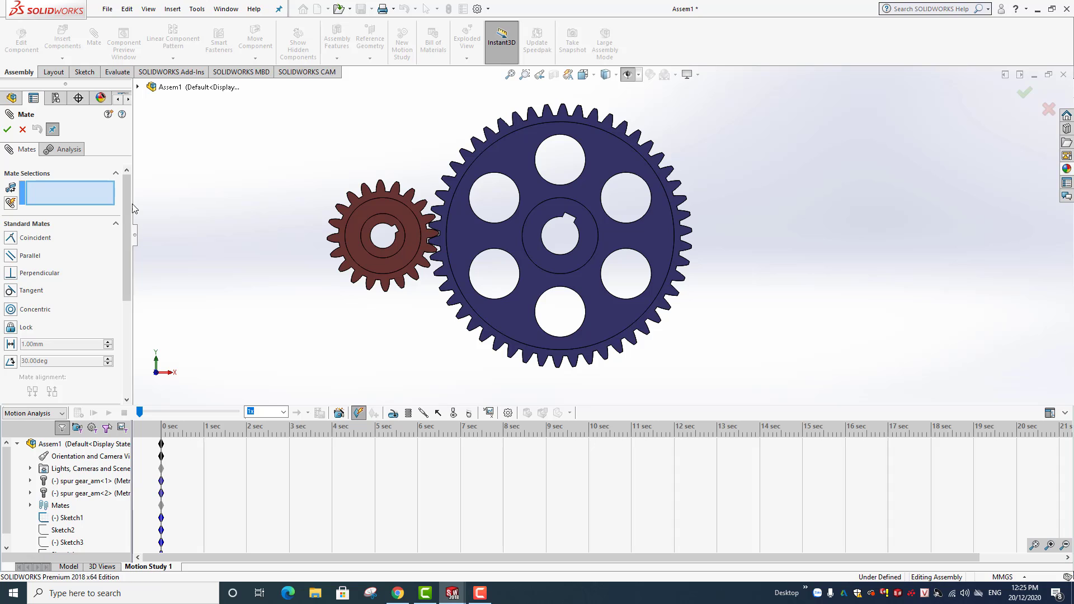
Choose a Gear mechanical mate and select the large gear's bore with 50 teeth.
{"action": "scroll", "coordinate": [121, 253], "scroll_direction": "down", "scroll_amount": 2}
{"action": "scroll", "coordinate": [118, 260], "scroll_direction": "down", "scroll_amount": 1}
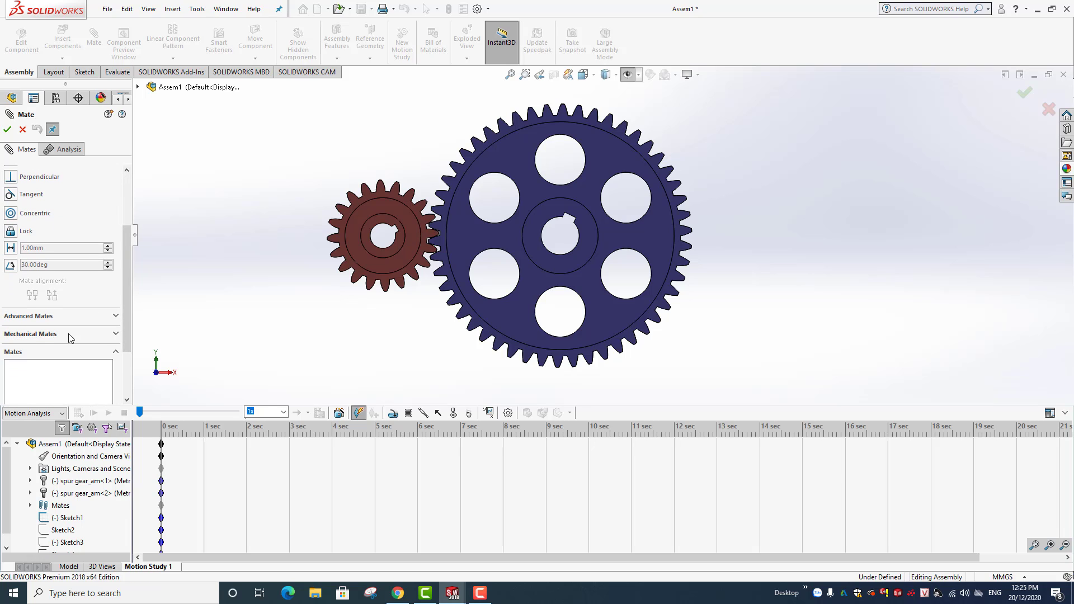
{"action": "left_click", "coordinate": [114, 334]}
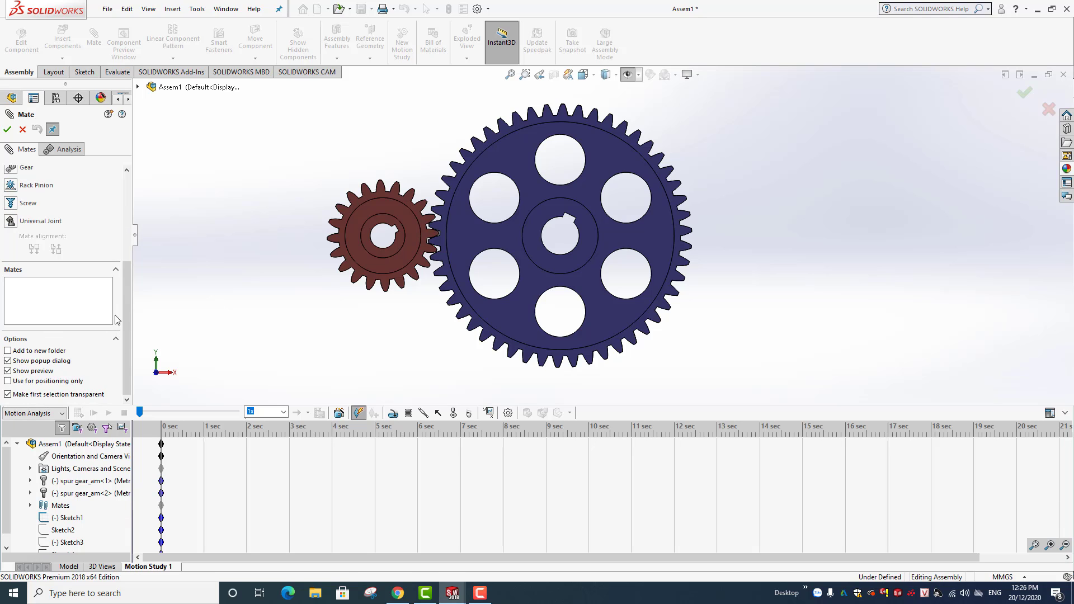
{"action": "scroll", "coordinate": [120, 313], "scroll_direction": "up", "scroll_amount": 3}
{"action": "scroll", "coordinate": [120, 313], "scroll_direction": "up", "scroll_amount": 3}
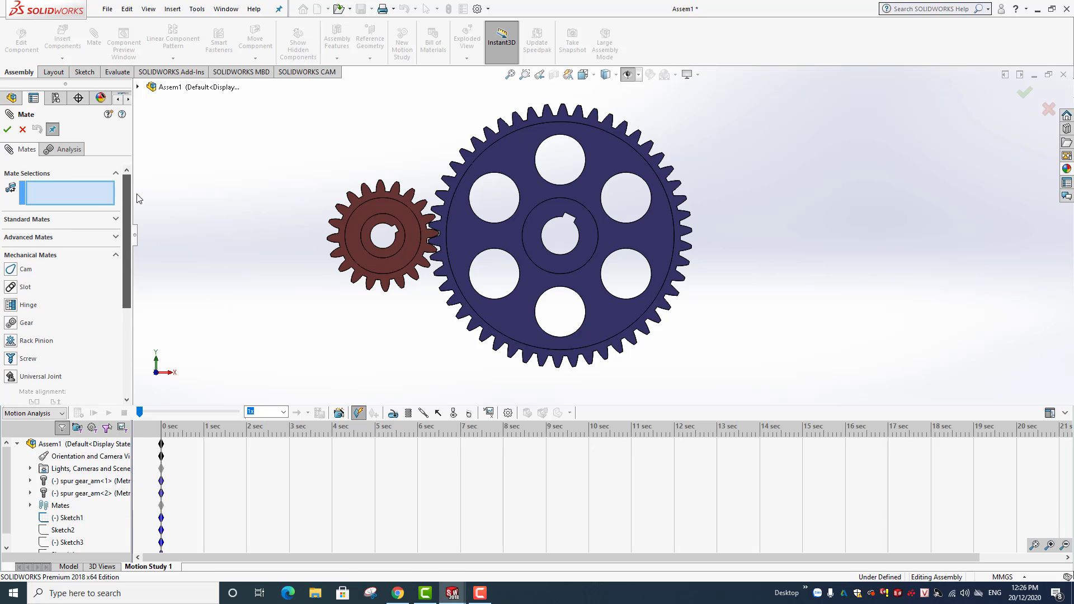
{"action": "left_click", "coordinate": [8, 323]}
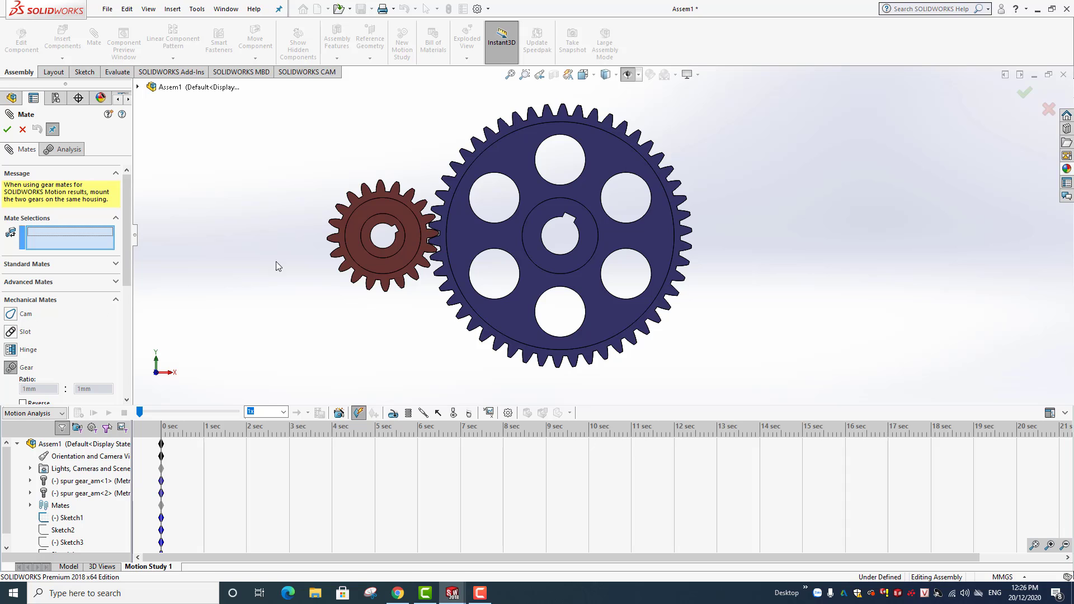
{"action": "scroll", "coordinate": [126, 229], "scroll_direction": "down", "scroll_amount": 3}
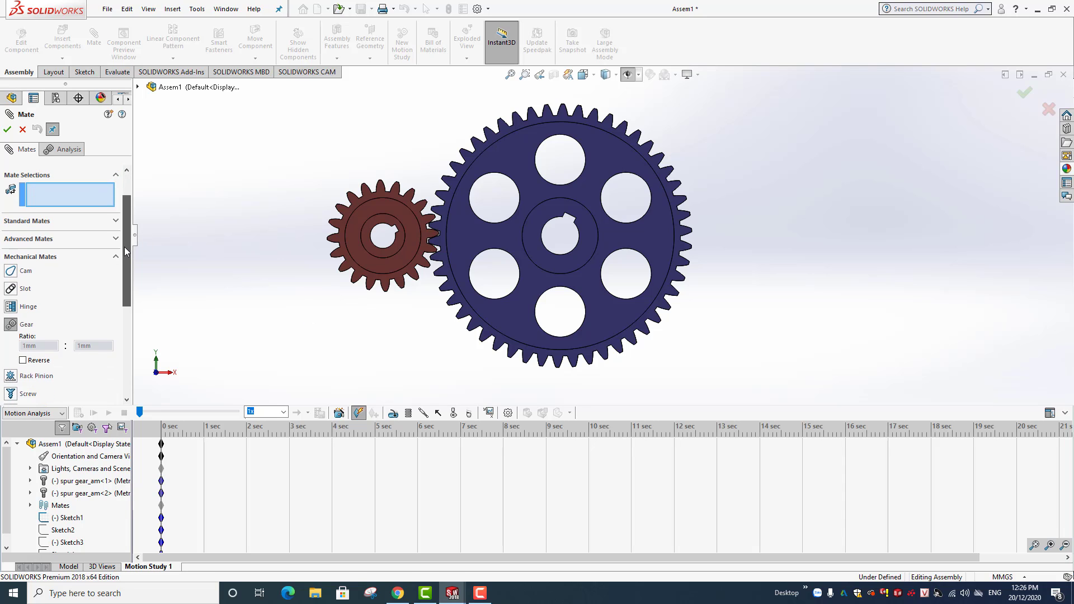
{"action": "left_click", "coordinate": [580, 240]}
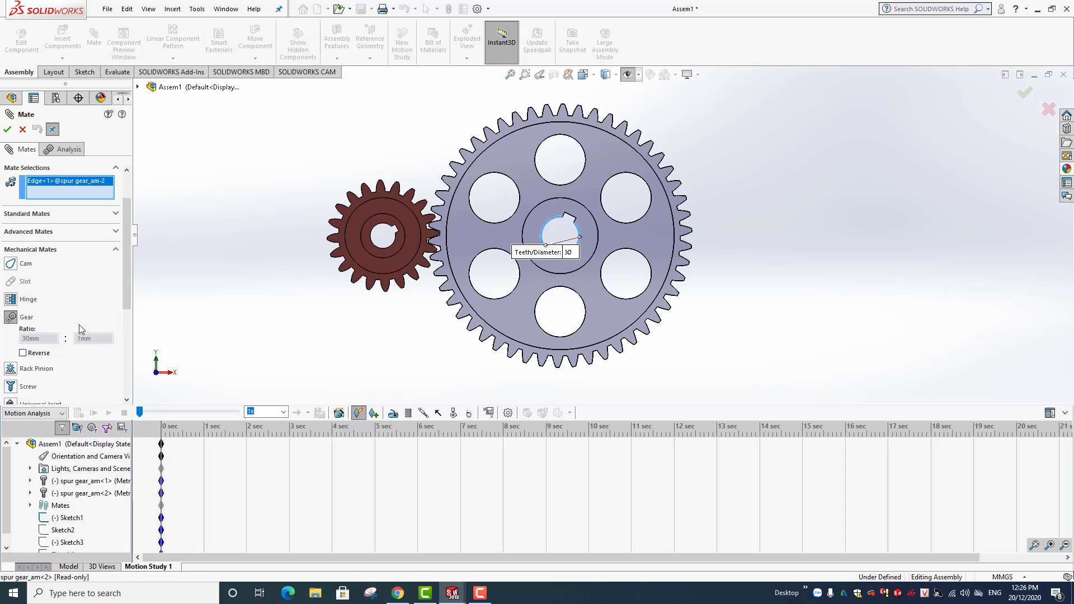
{"action": "left_click", "coordinate": [570, 253]}
{"action": "type", "text": "50"}
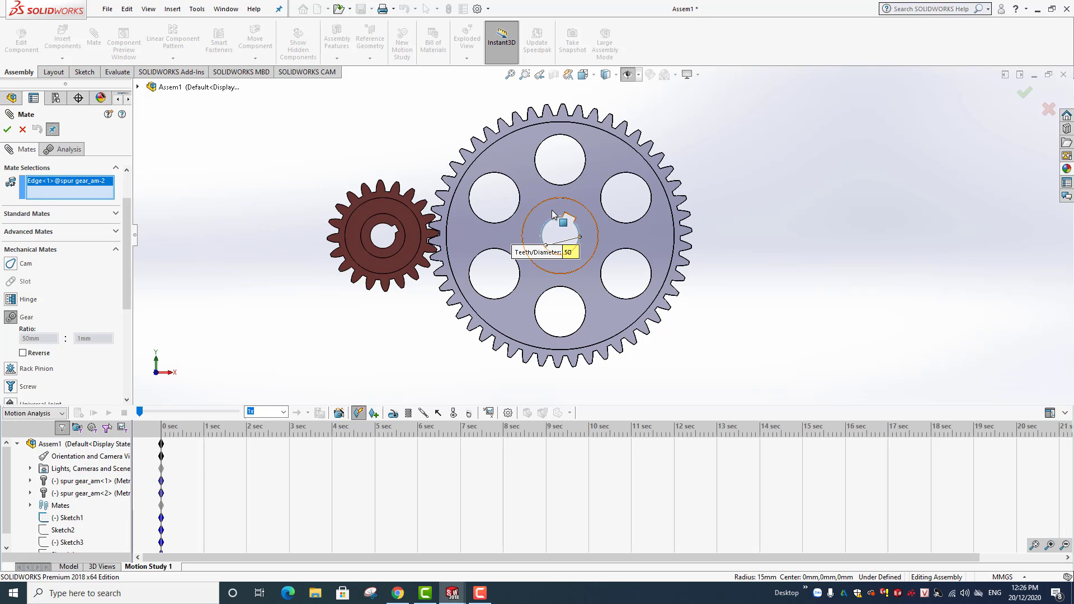
{"action": "left_click", "coordinate": [575, 253]}
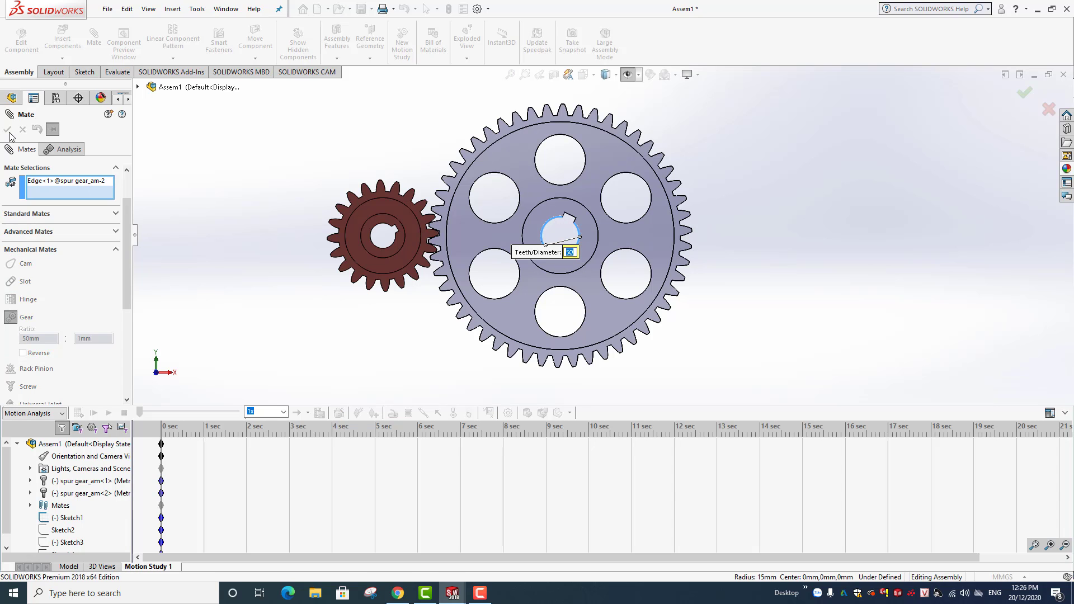
{"action": "key", "text": "Return"}
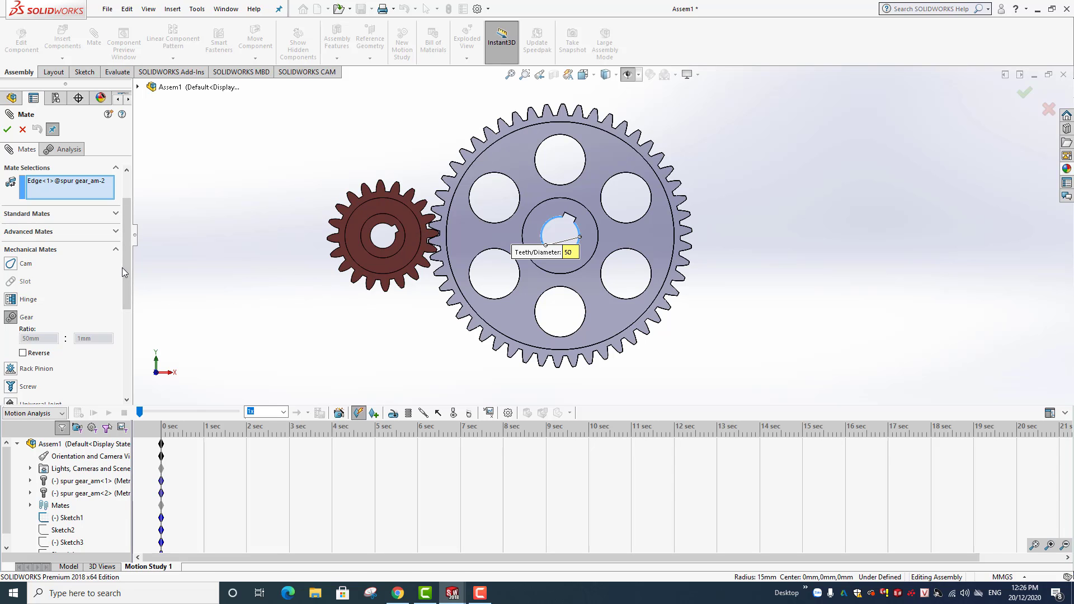
Add the small gear's bore with 20 teeth for a 50:20 ratio and finish the mate.
{"action": "left_click", "coordinate": [390, 228]}
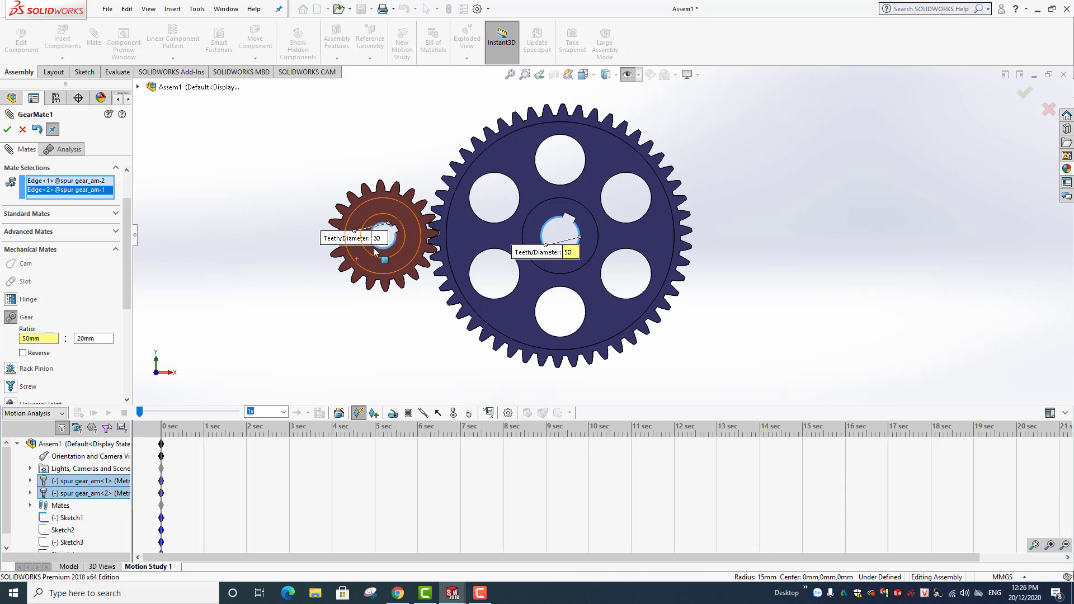
{"action": "double_click", "coordinate": [379, 240]}
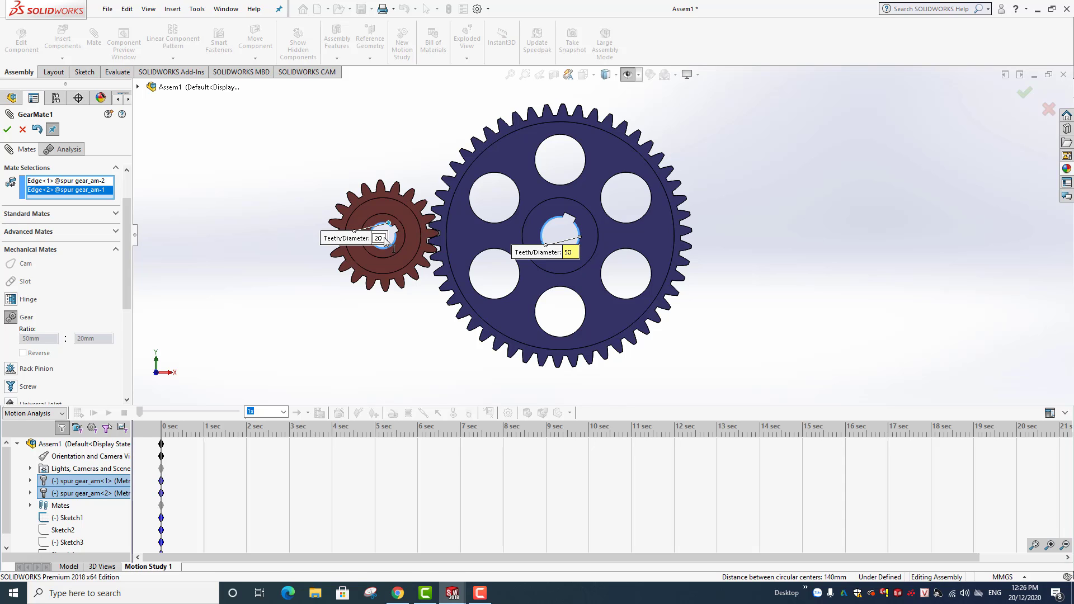
{"action": "key", "text": "Return"}
{"action": "scroll", "coordinate": [126, 269], "scroll_direction": "down", "scroll_amount": 5}
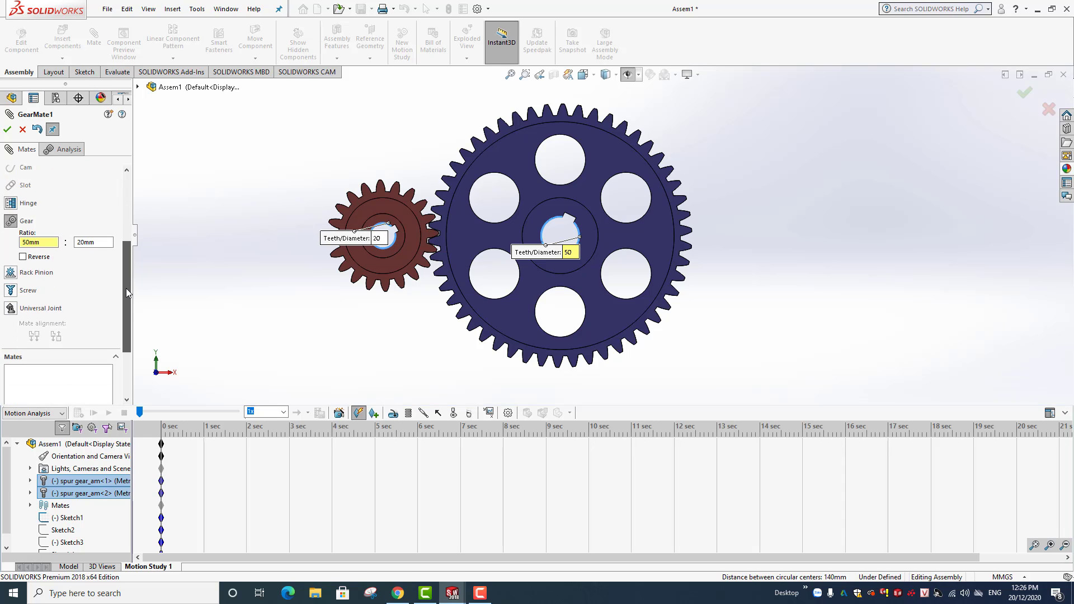
{"action": "scroll", "coordinate": [126, 252], "scroll_direction": "up", "scroll_amount": 8}
{"action": "scroll", "coordinate": [149, 235], "scroll_direction": "down", "scroll_amount": 3}
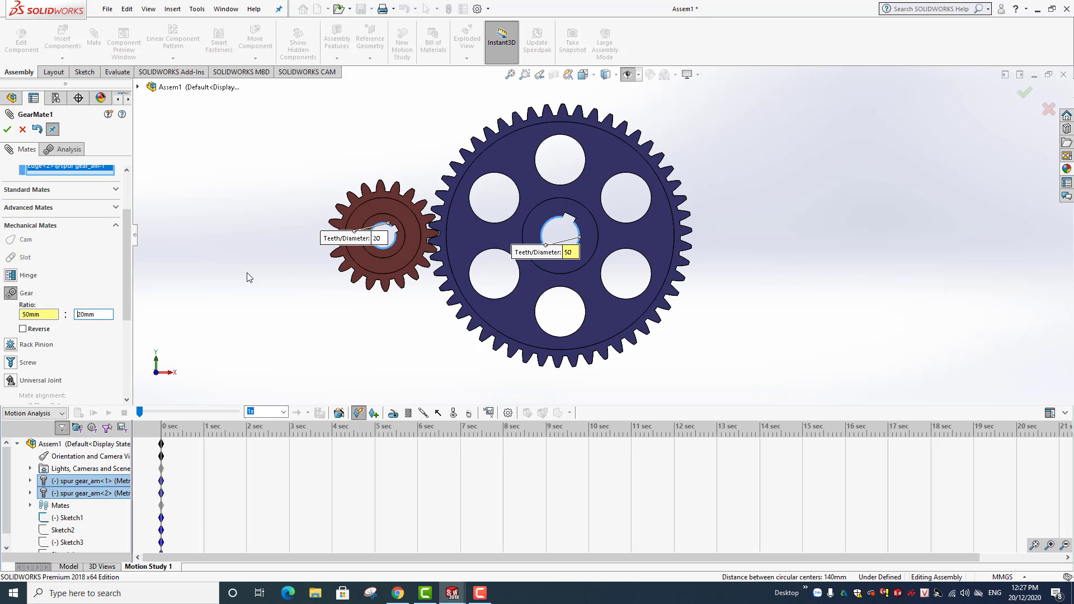
{"action": "left_click", "coordinate": [7, 129]}
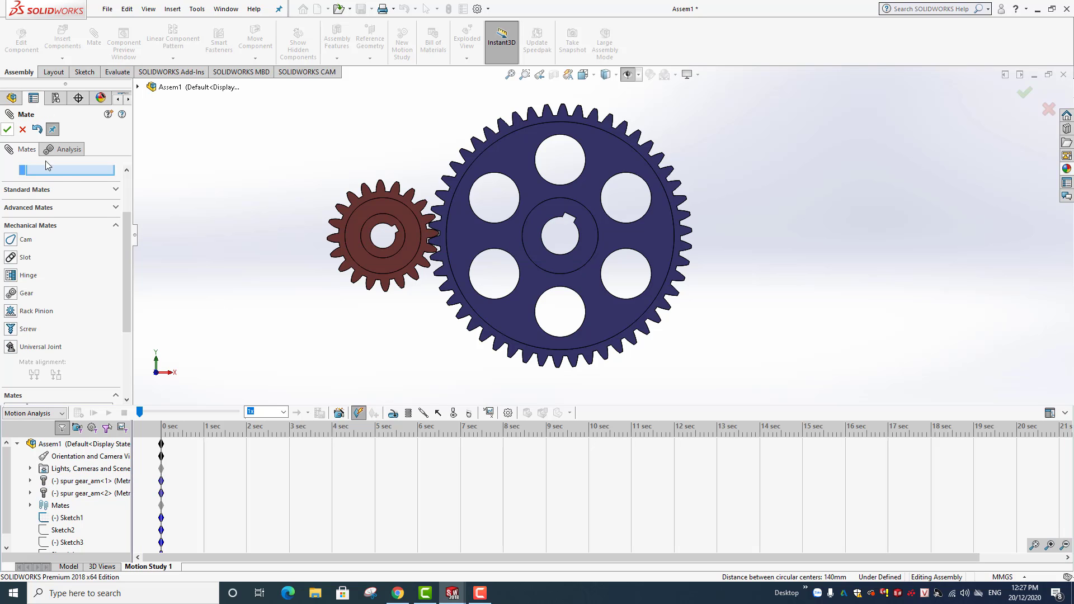
{"action": "key", "text": "f"}
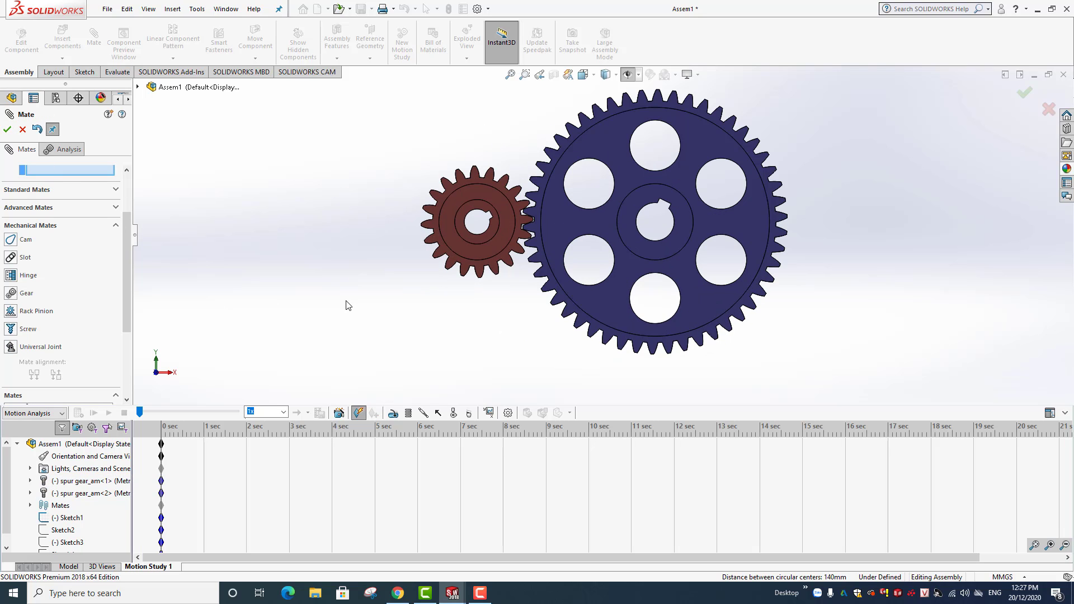
{"action": "scroll", "coordinate": [772, 258], "scroll_direction": "up", "scroll_amount": 2}
{"action": "scroll", "coordinate": [777, 222], "scroll_direction": "down", "scroll_amount": 1}
{"action": "scroll", "coordinate": [762, 218], "scroll_direction": "down", "scroll_amount": 1}
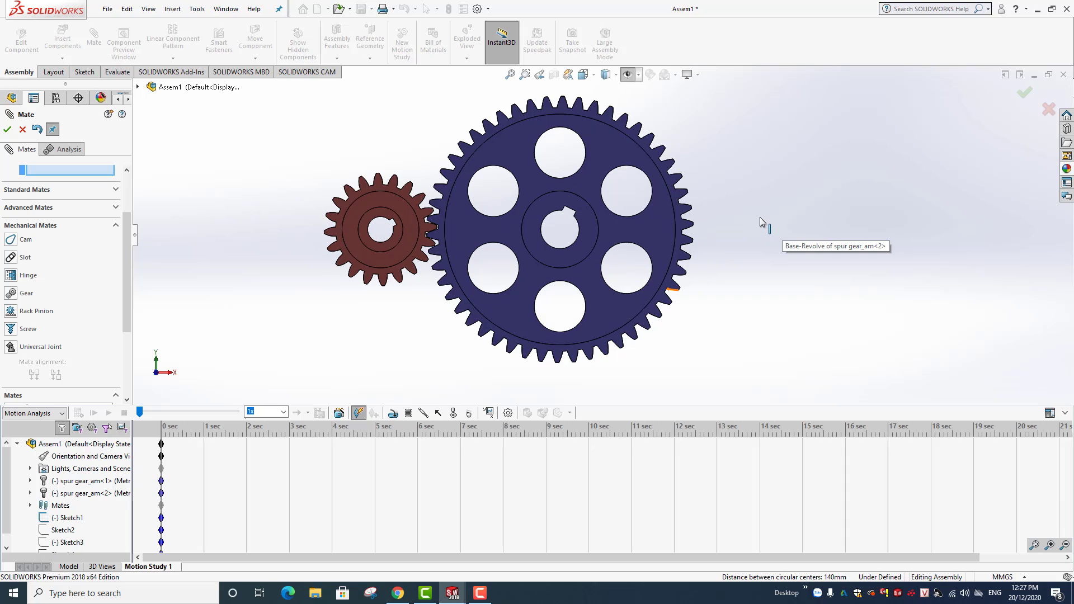
{"action": "left_click", "coordinate": [7, 130]}
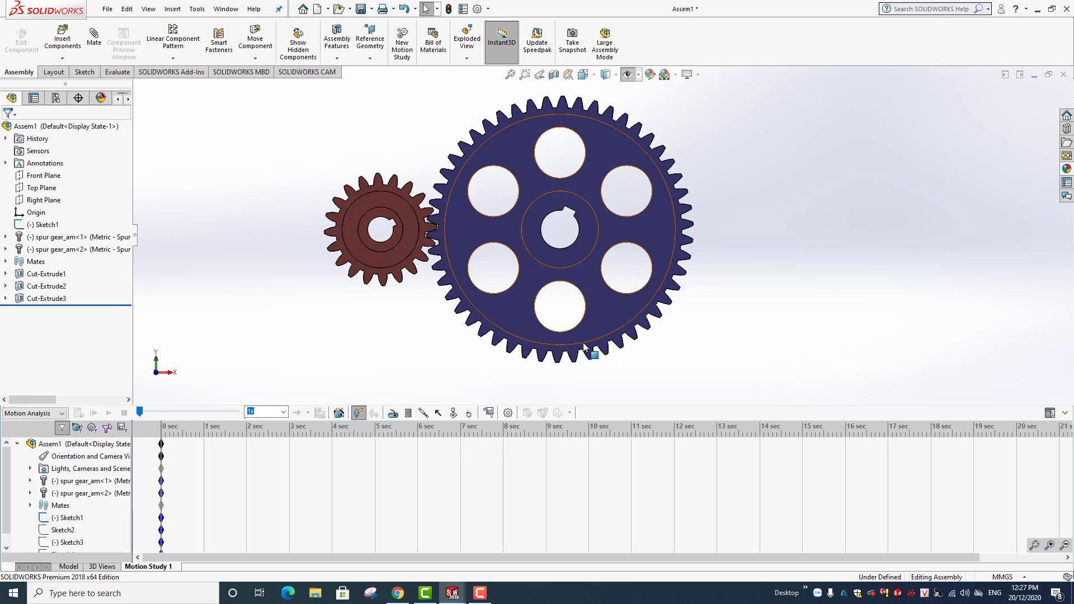
Accept the study properties and add Solid Body Contact between both gears with Material unchecked.
{"action": "left_click", "coordinate": [508, 414]}
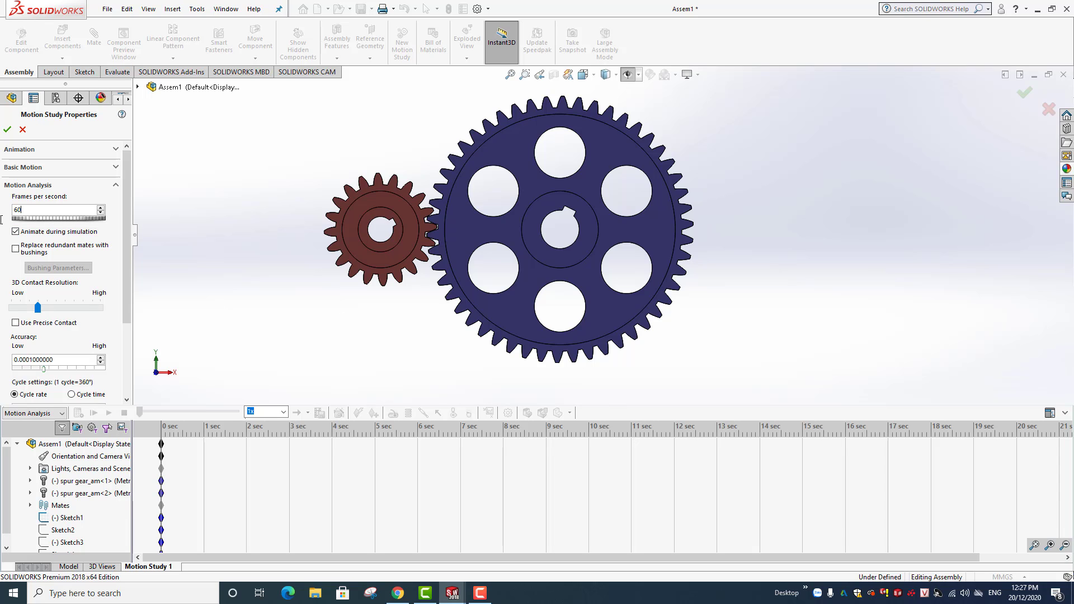
{"action": "left_click", "coordinate": [7, 130]}
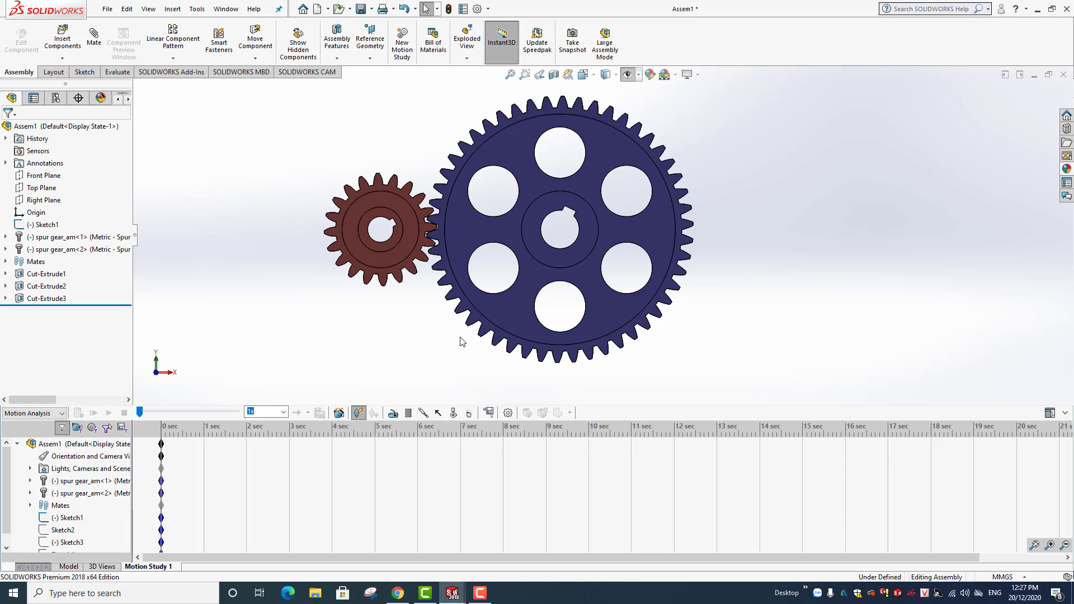
{"action": "left_click", "coordinate": [453, 414]}
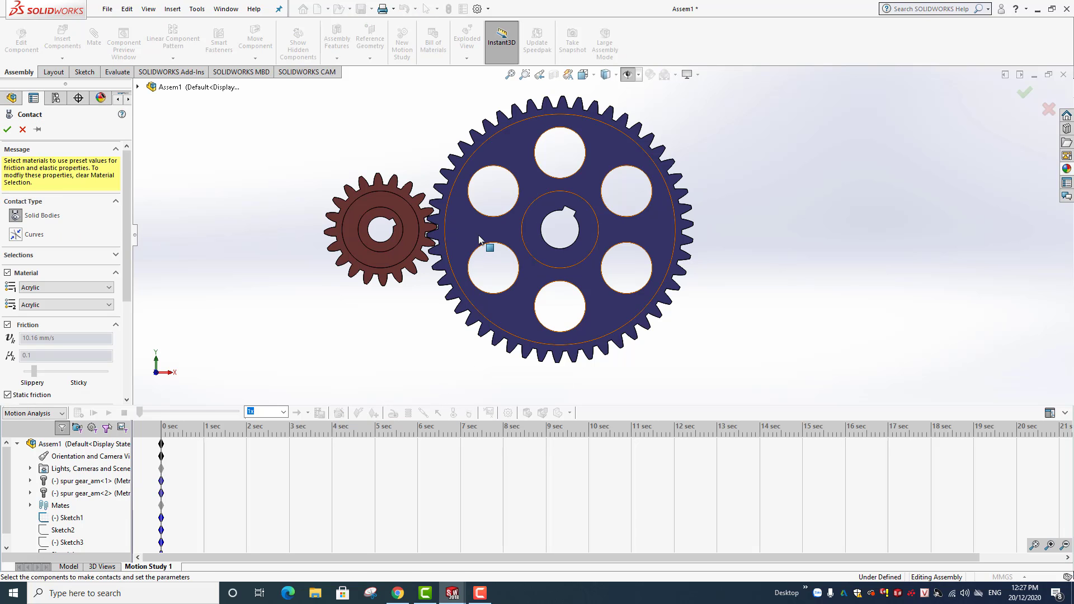
{"action": "left_click", "coordinate": [410, 237]}
{"action": "left_click_drag", "start_coordinate": [129, 238], "coordinate": [136, 226]}
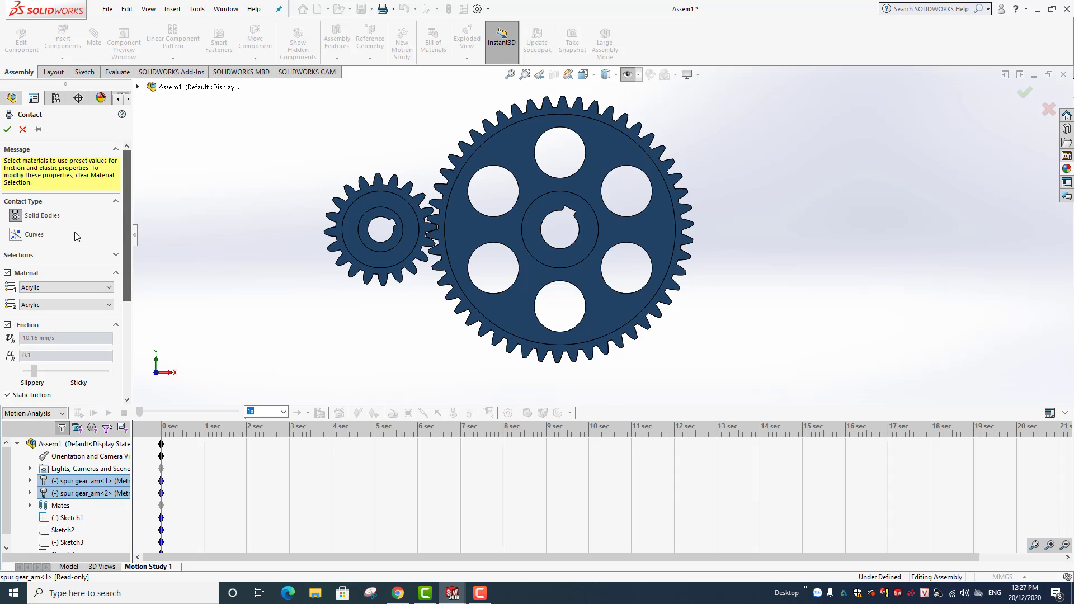
{"action": "left_click", "coordinate": [8, 273]}
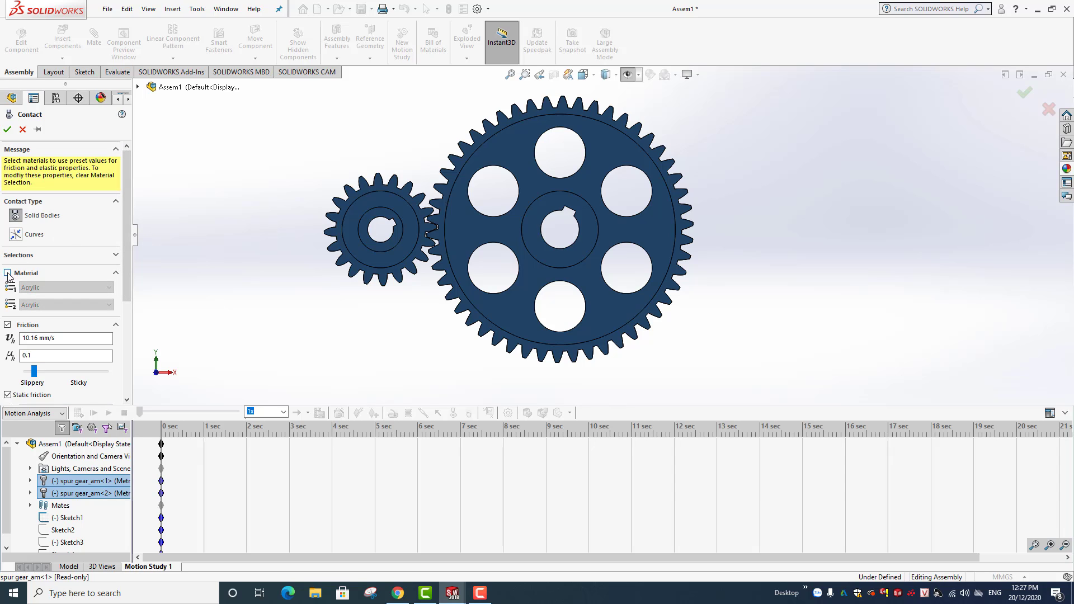
{"action": "left_click", "coordinate": [7, 130]}
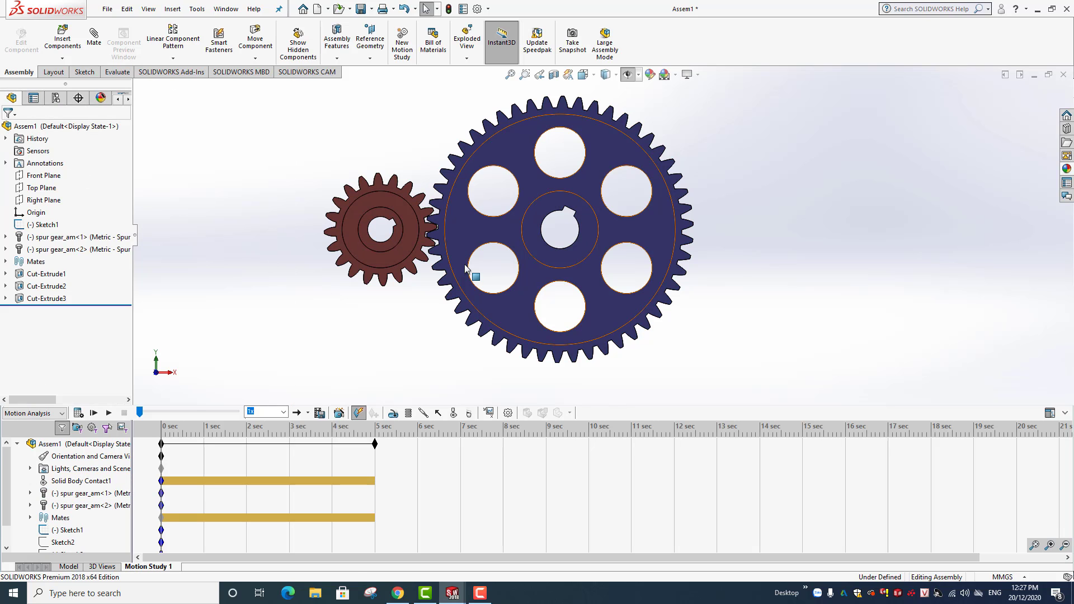
{"action": "key", "text": "z"}
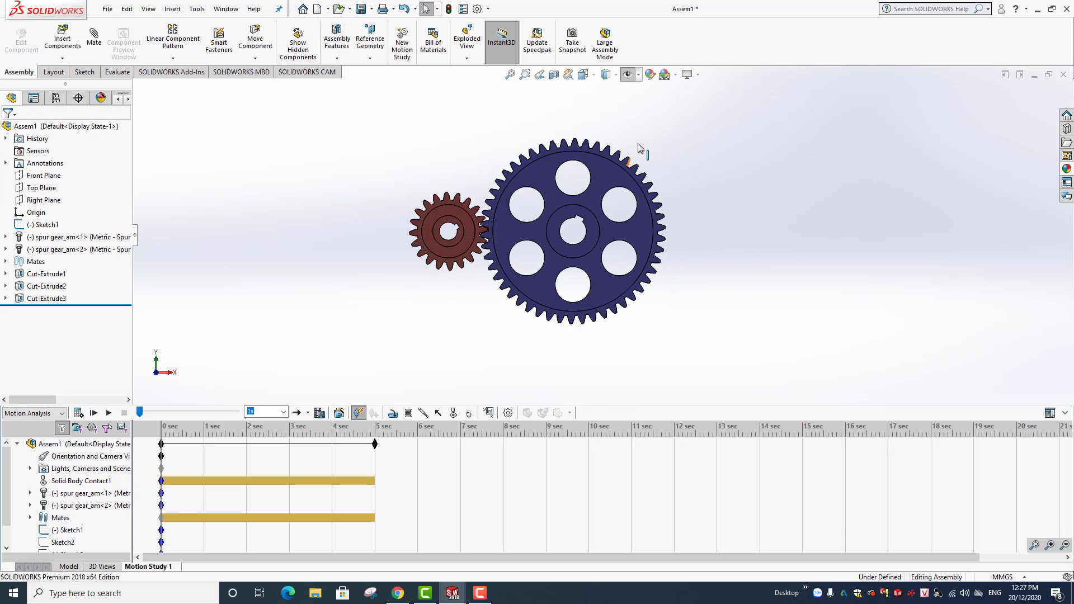
{"action": "key", "text": "ctrl+Down"}
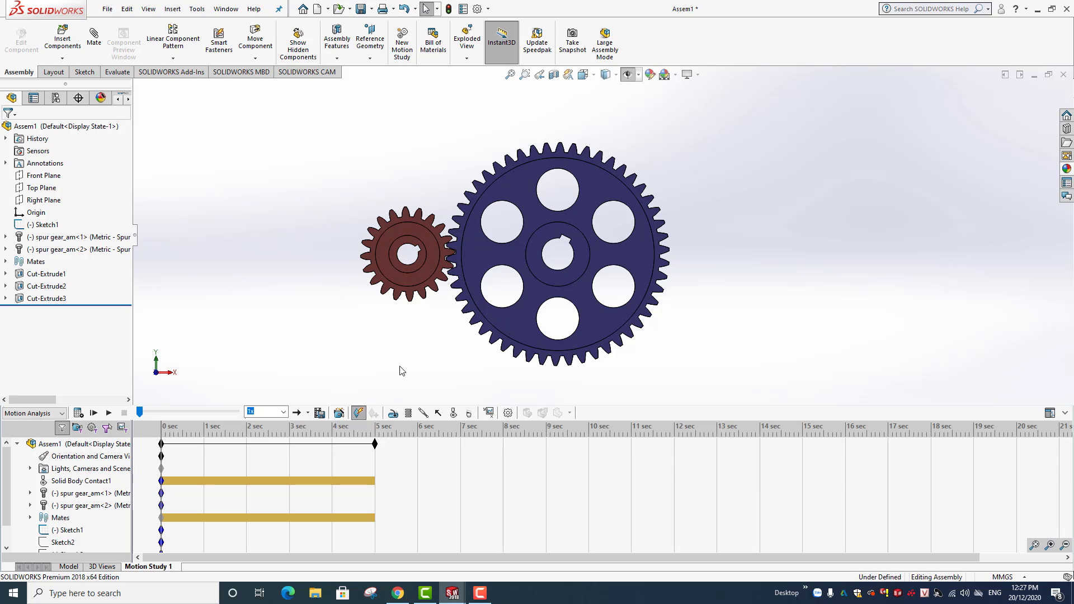
Add a rotary motor on the large blue gear's bore face at a constant 5 RPM.
{"action": "left_click", "coordinate": [394, 414]}
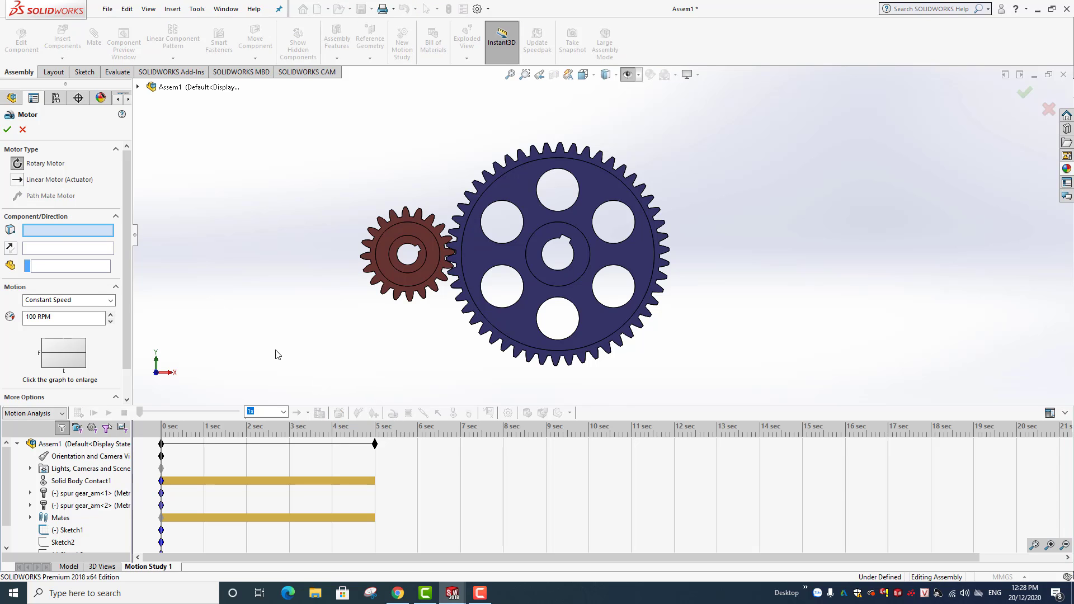
{"action": "double_click", "coordinate": [37, 316]}
{"action": "type", "text": "5"}
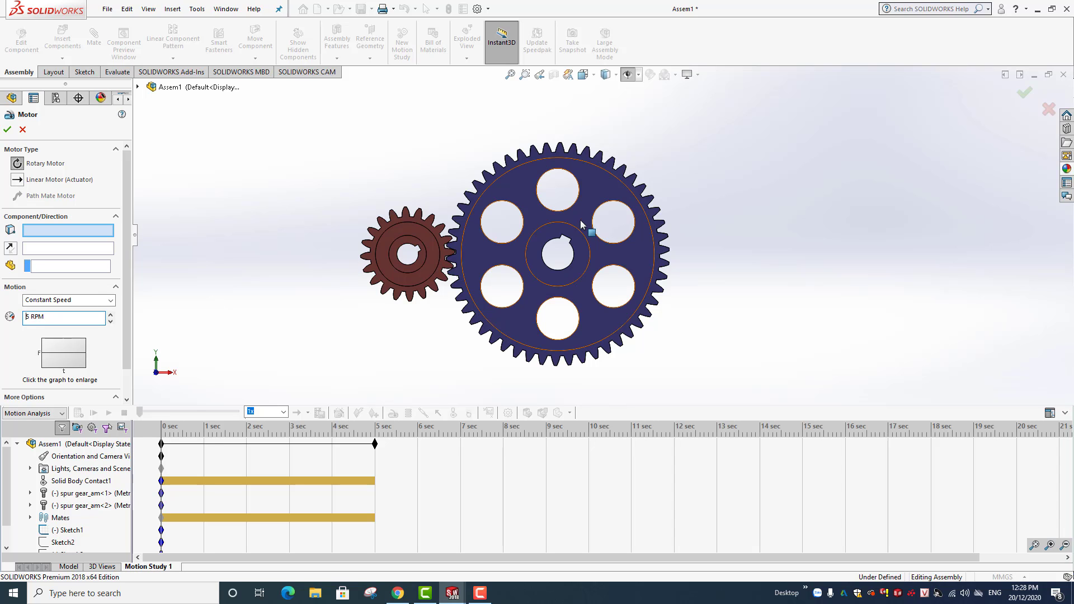
{"action": "left_click", "coordinate": [579, 265]}
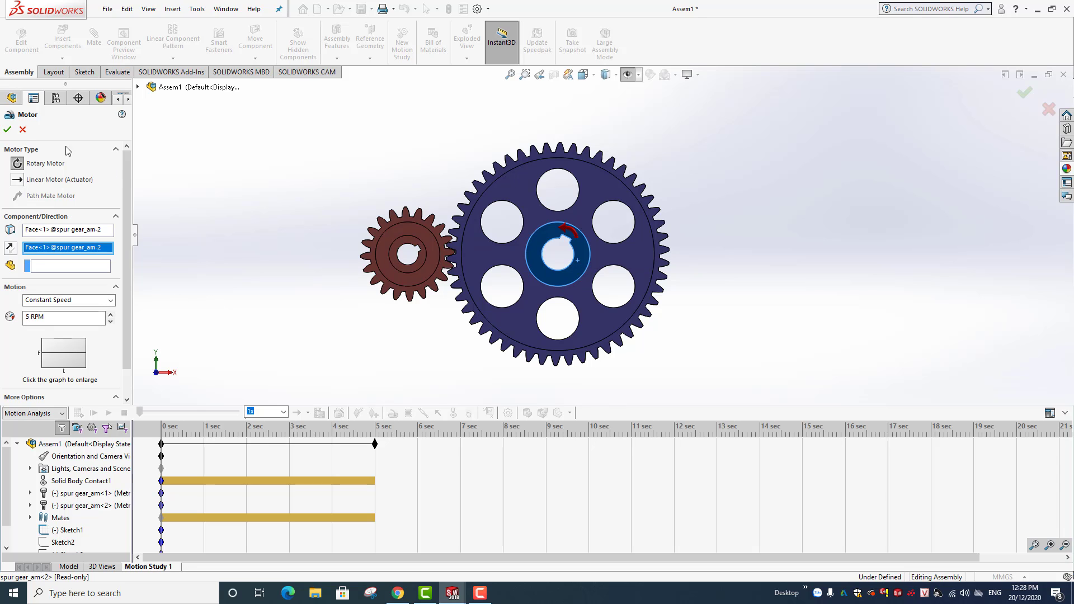
{"action": "left_click", "coordinate": [7, 130]}
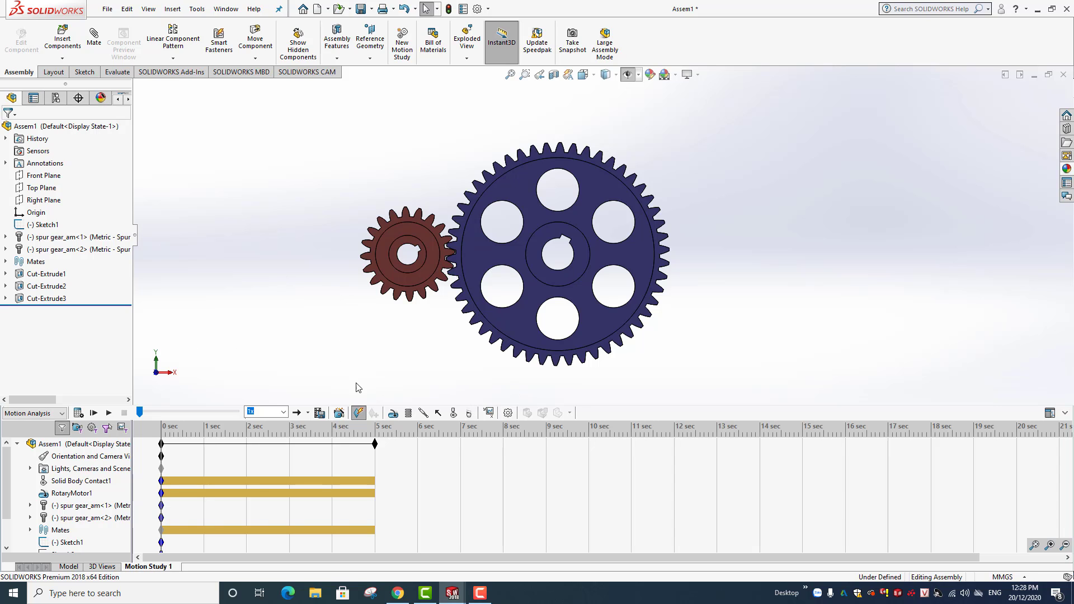
Dismiss the Save Animation dialog, lengthen the timeline to 10 seconds, and run Calculate.
{"action": "left_click", "coordinate": [320, 413]}
{"action": "left_click", "coordinate": [320, 414]}
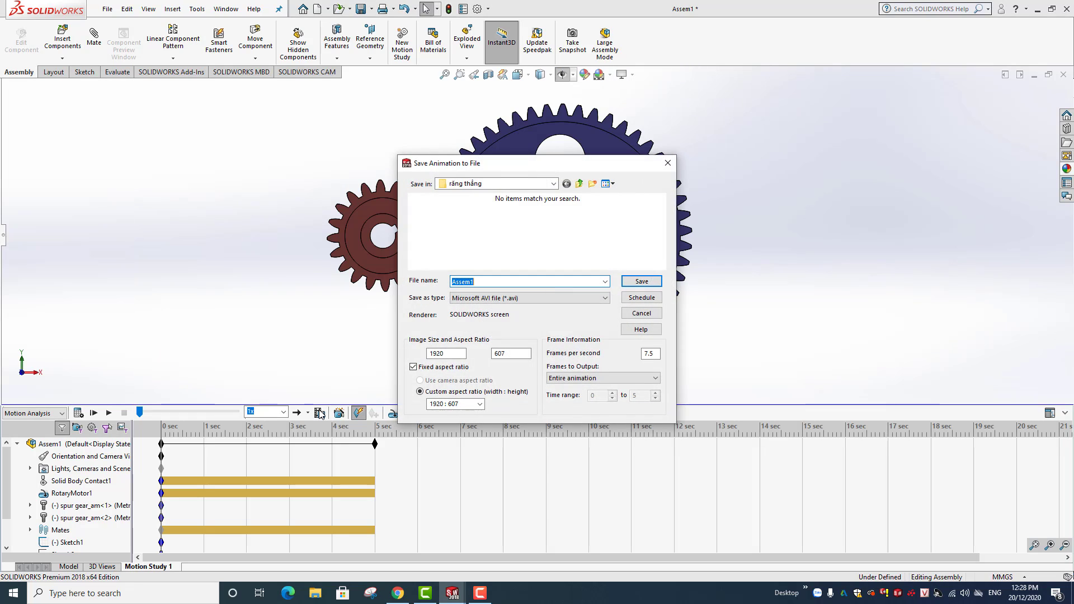
{"action": "left_click", "coordinate": [667, 162]}
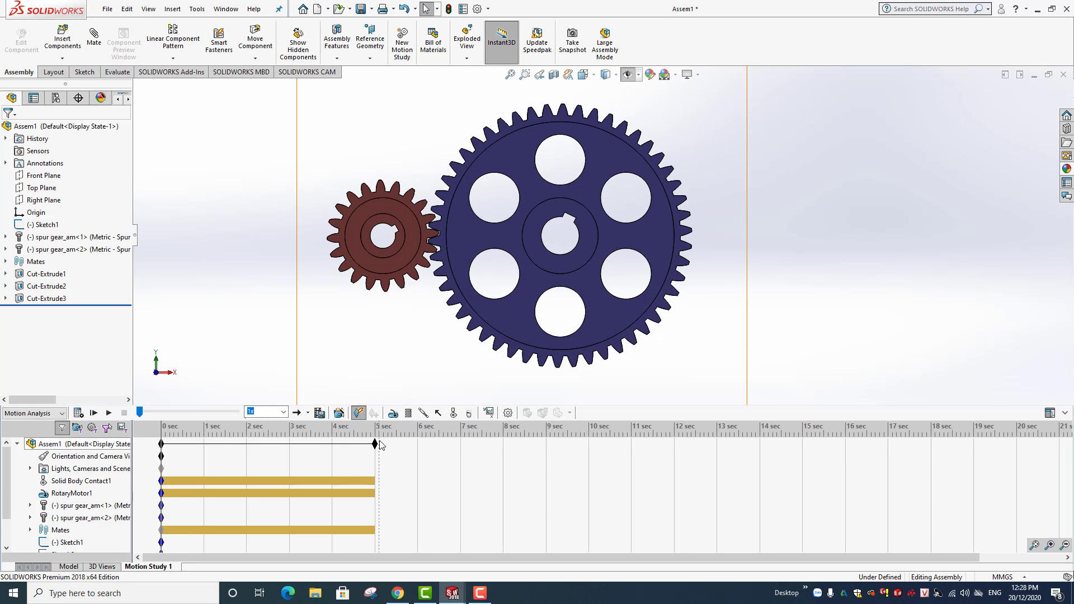
{"action": "left_click_drag", "start_coordinate": [374, 444], "coordinate": [589, 469]}
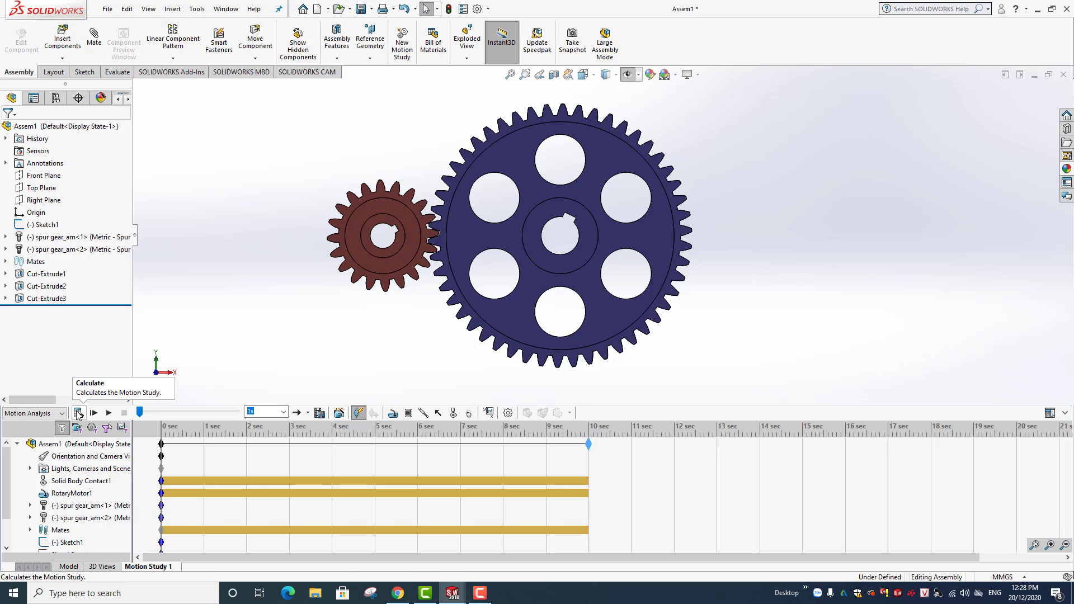
{"action": "left_click", "coordinate": [78, 412]}
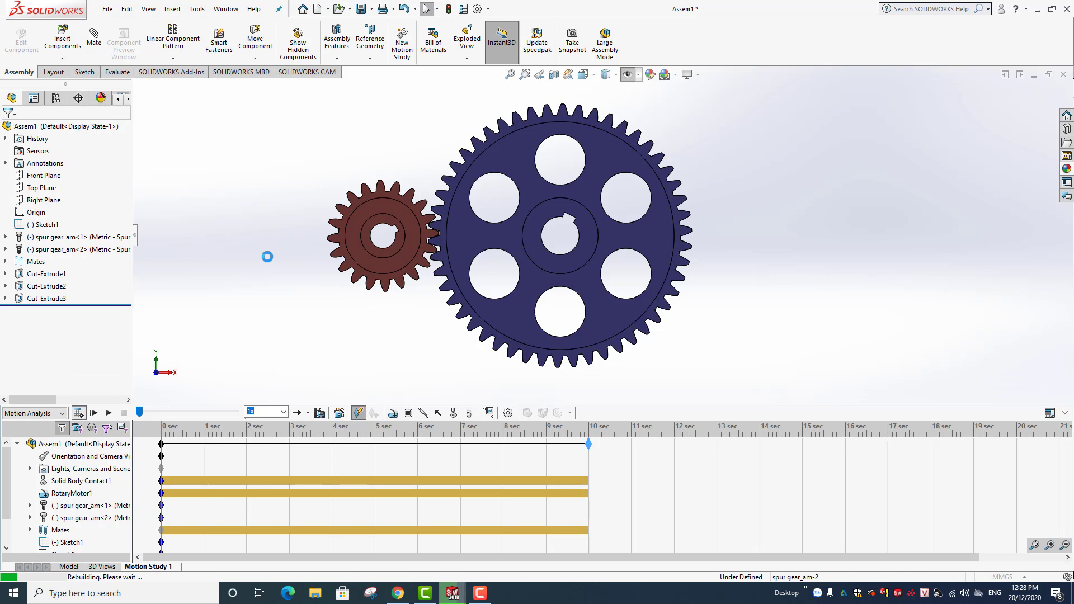
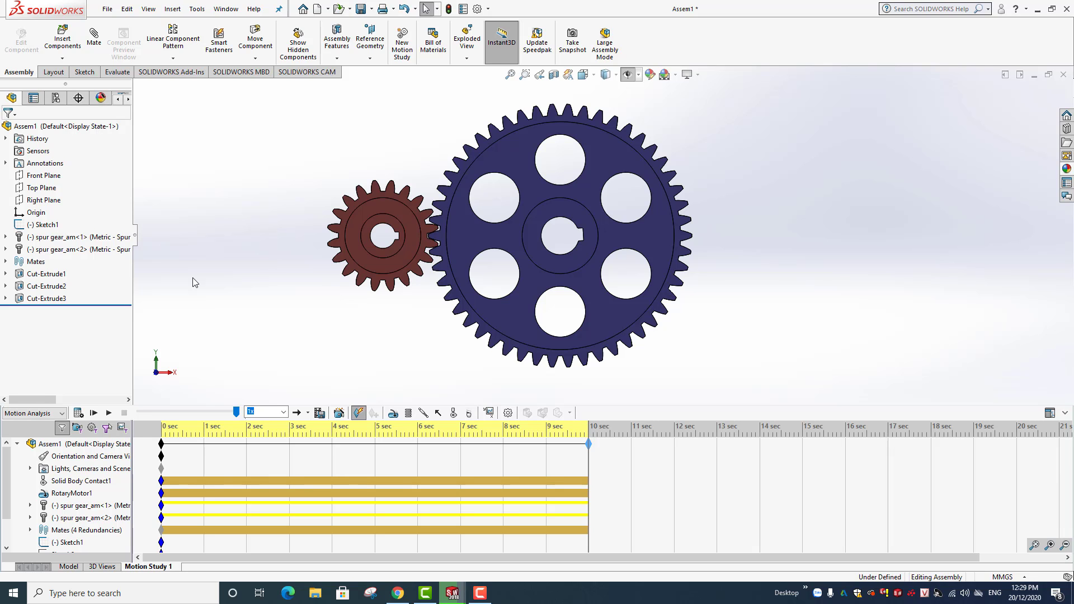
Play the gear motion study, then replay it at 0.5x playback speed.
{"action": "left_click", "coordinate": [109, 414]}
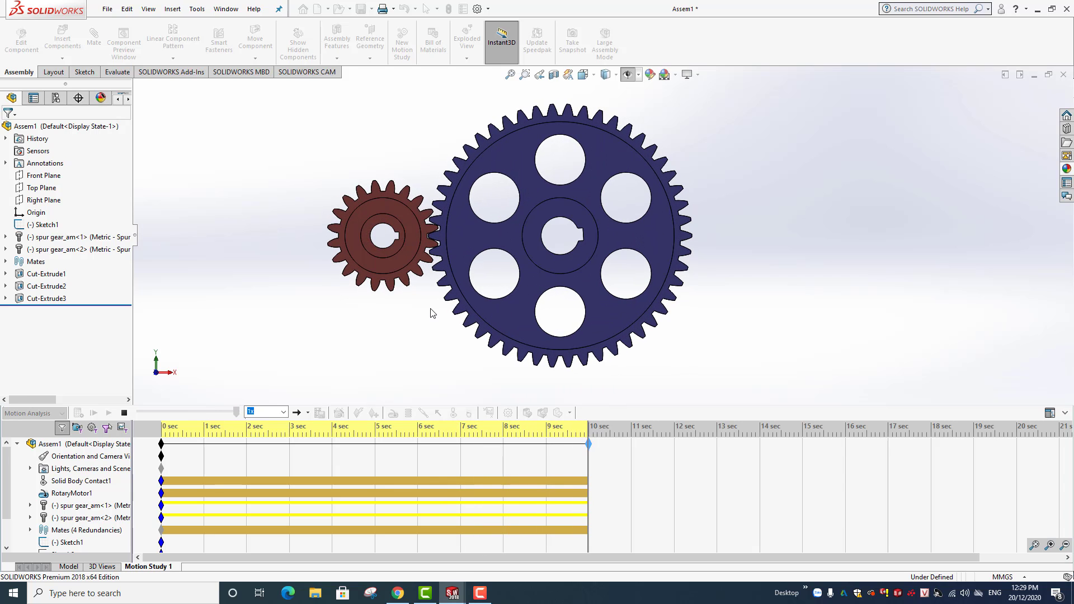
{"action": "left_click", "coordinate": [284, 412]}
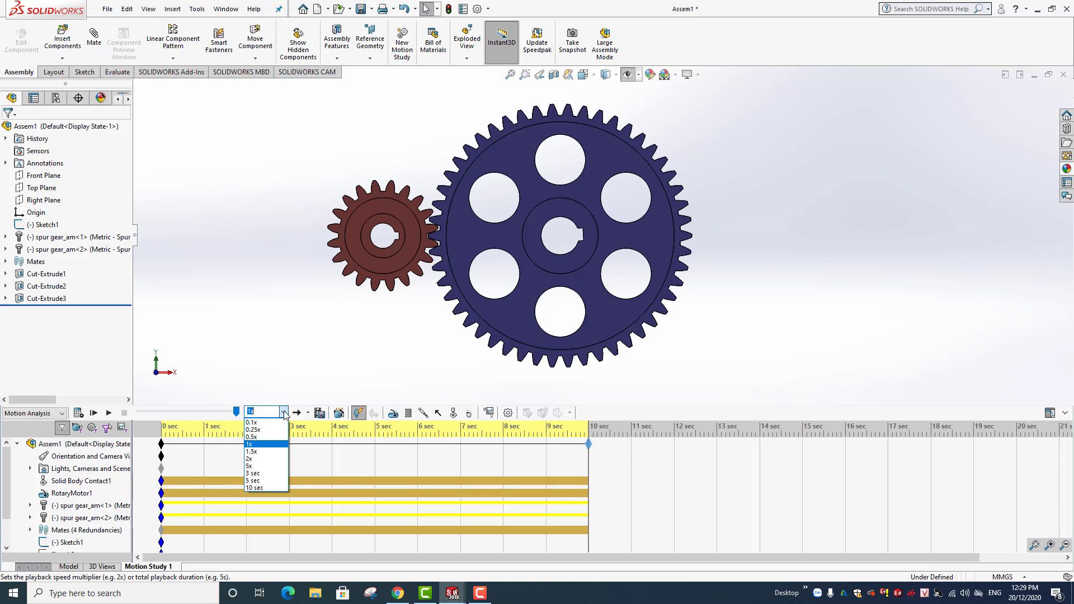
{"action": "left_click", "coordinate": [254, 437]}
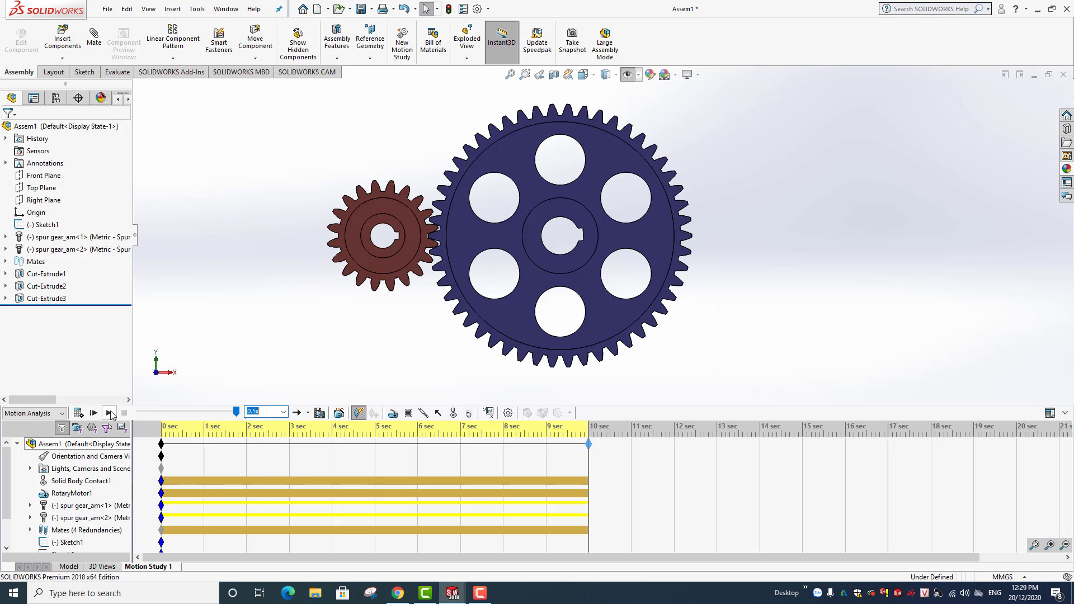
{"action": "left_click", "coordinate": [110, 412]}
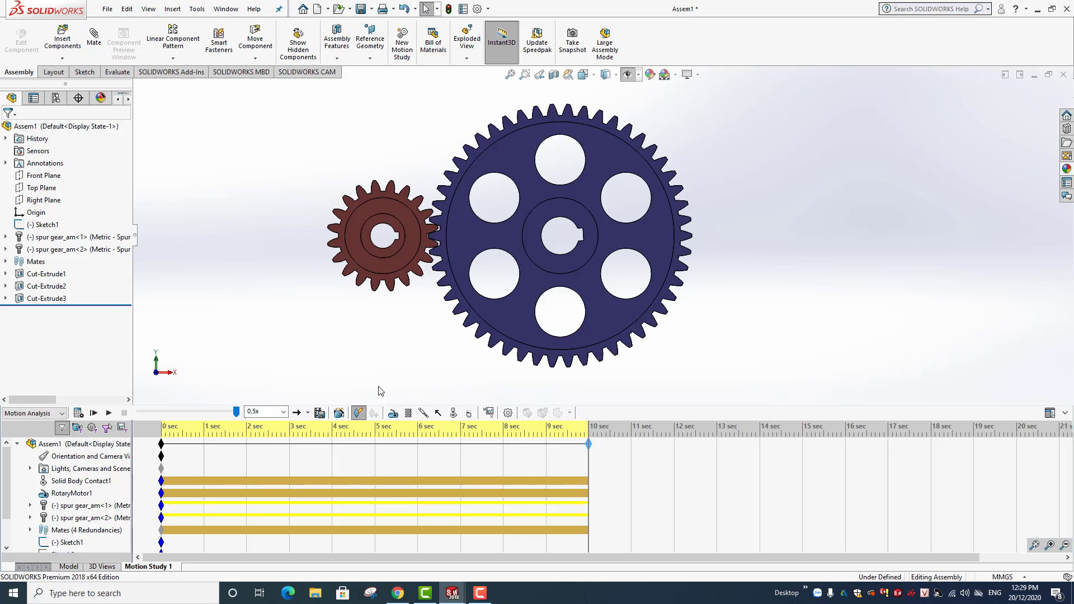
Start the animation export with a 16:9 aspect ratio.
{"action": "left_click", "coordinate": [321, 416]}
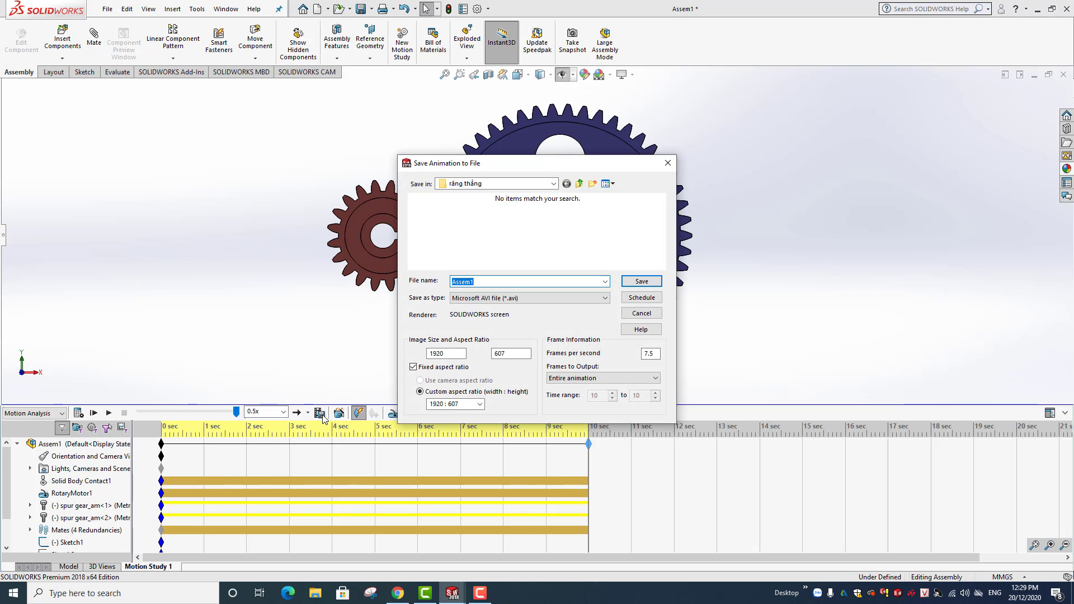
{"action": "left_click", "coordinate": [479, 404]}
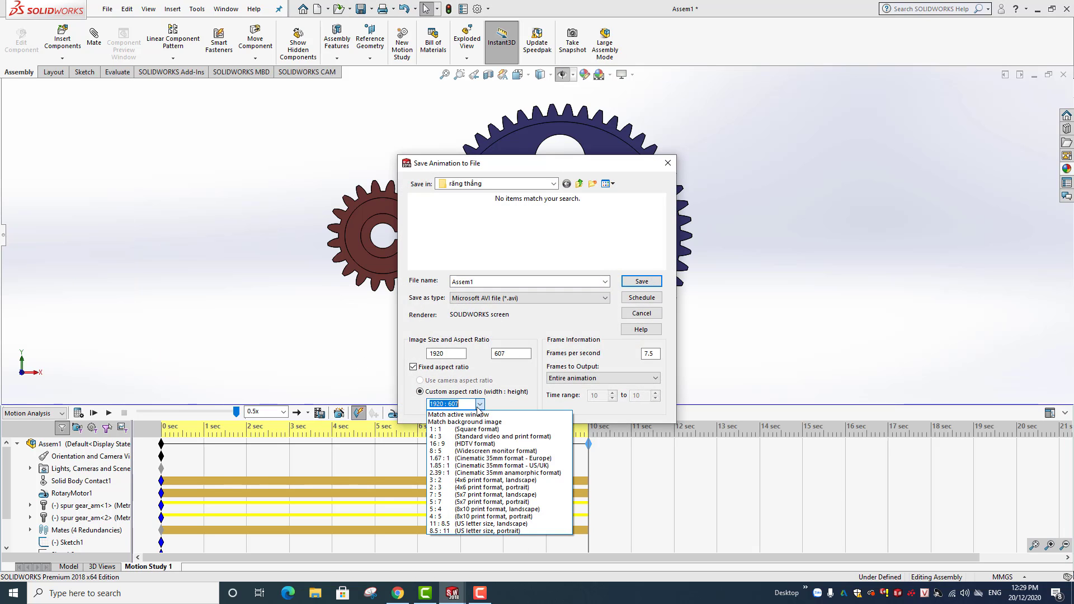
{"action": "left_click", "coordinate": [447, 444]}
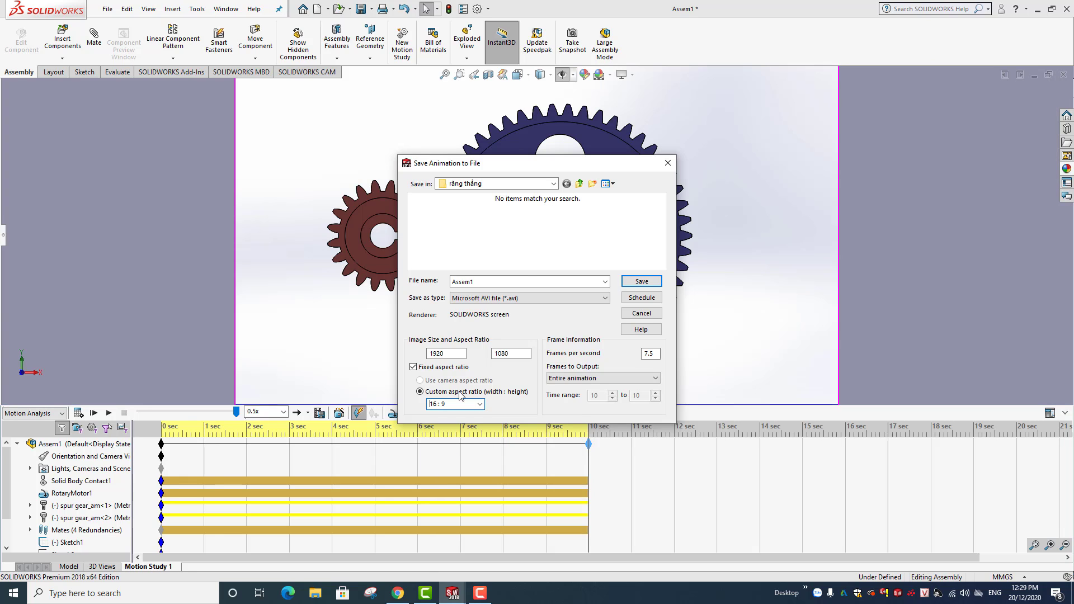
Browse to D:\mô phỏng chuyển động\răng thẳng as the export folder.
{"action": "left_click", "coordinate": [579, 183]}
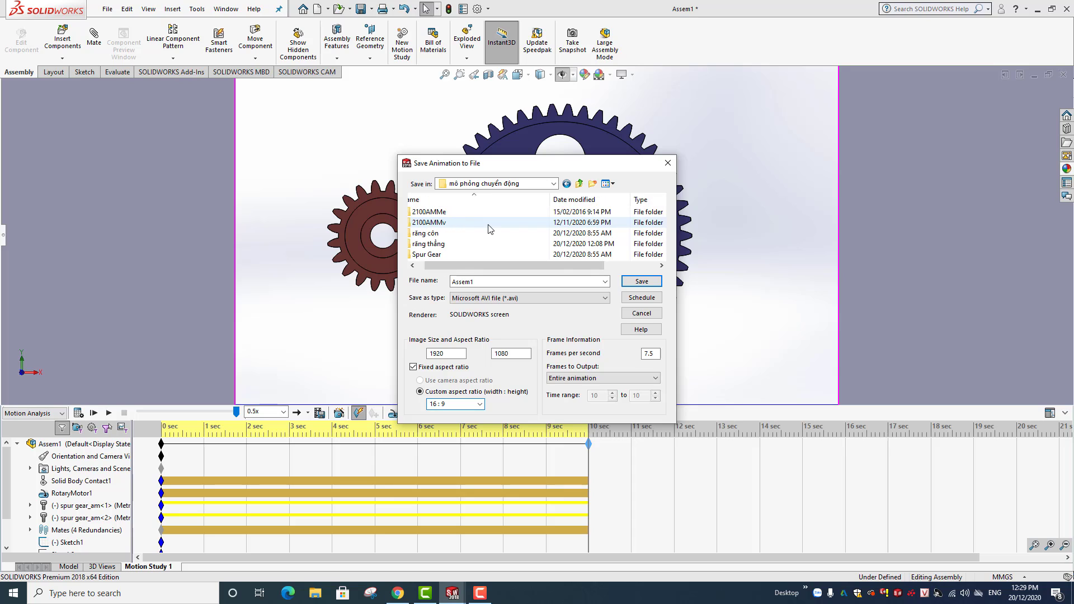
{"action": "left_click", "coordinate": [580, 184]}
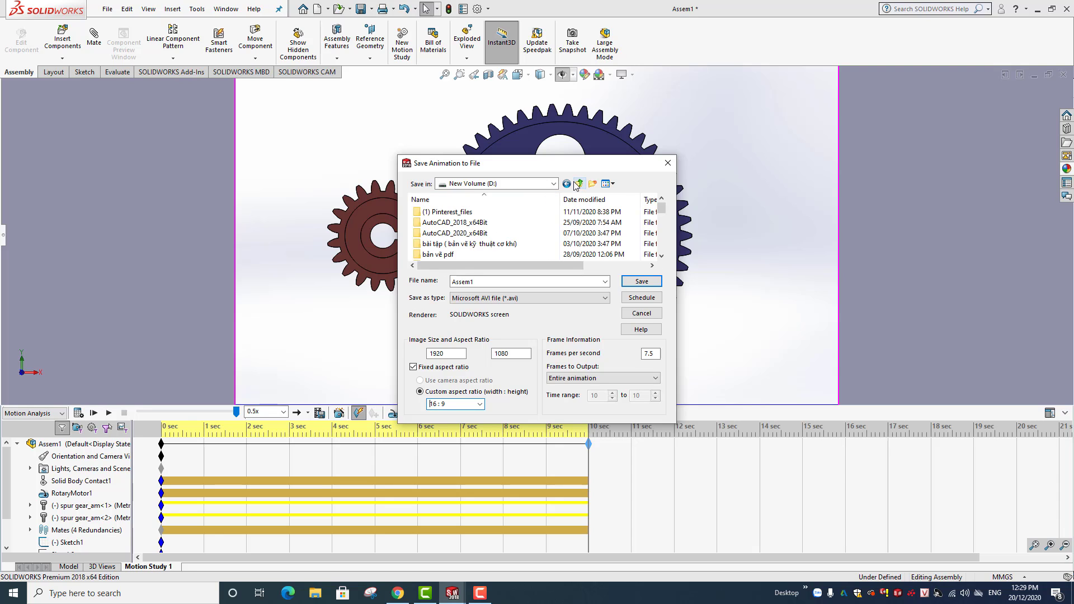
{"action": "left_click", "coordinate": [579, 184]}
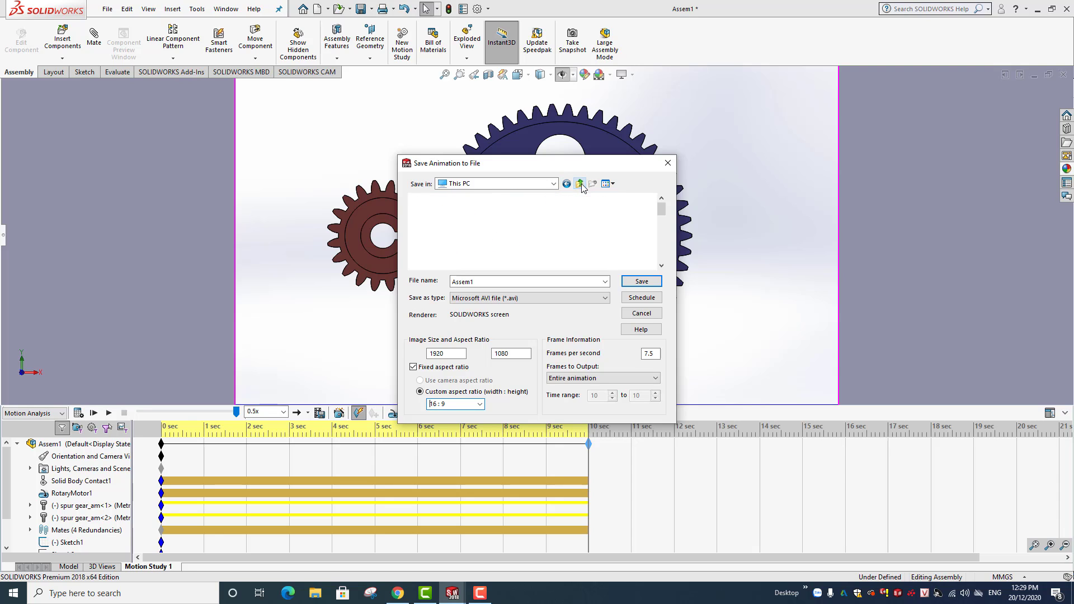
{"action": "scroll", "coordinate": [547, 230], "scroll_direction": "down", "scroll_amount": 5}
{"action": "scroll", "coordinate": [548, 233], "scroll_direction": "down", "scroll_amount": 3}
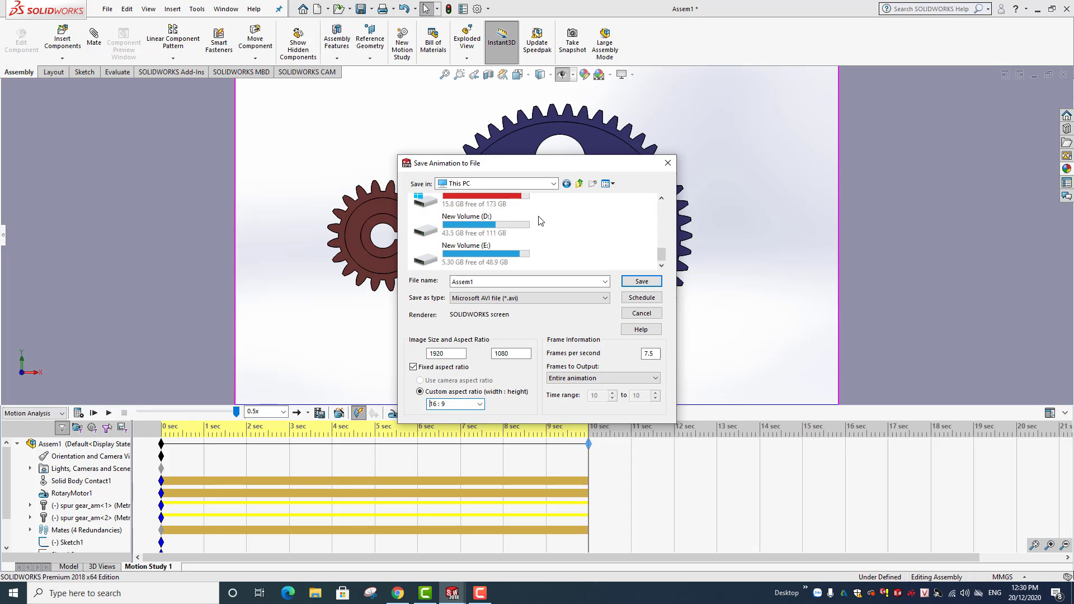
{"action": "double_click", "coordinate": [510, 227]}
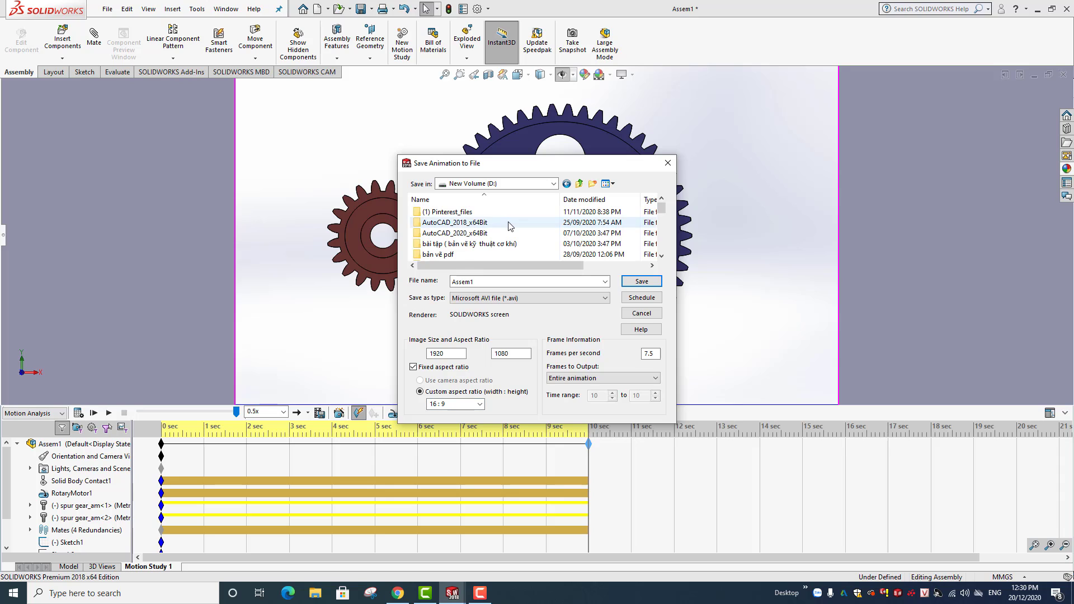
{"action": "scroll", "coordinate": [510, 227], "scroll_direction": "down", "scroll_amount": 1}
{"action": "scroll", "coordinate": [509, 227], "scroll_direction": "down", "scroll_amount": 1}
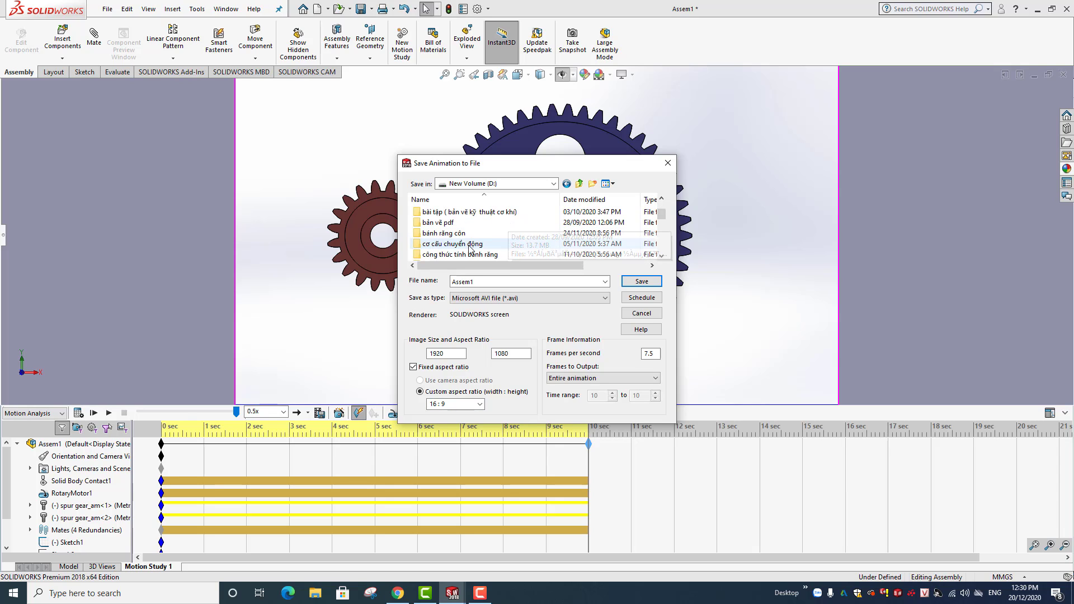
{"action": "scroll", "coordinate": [479, 235], "scroll_direction": "down", "scroll_amount": 1}
{"action": "scroll", "coordinate": [480, 235], "scroll_direction": "down", "scroll_amount": 1}
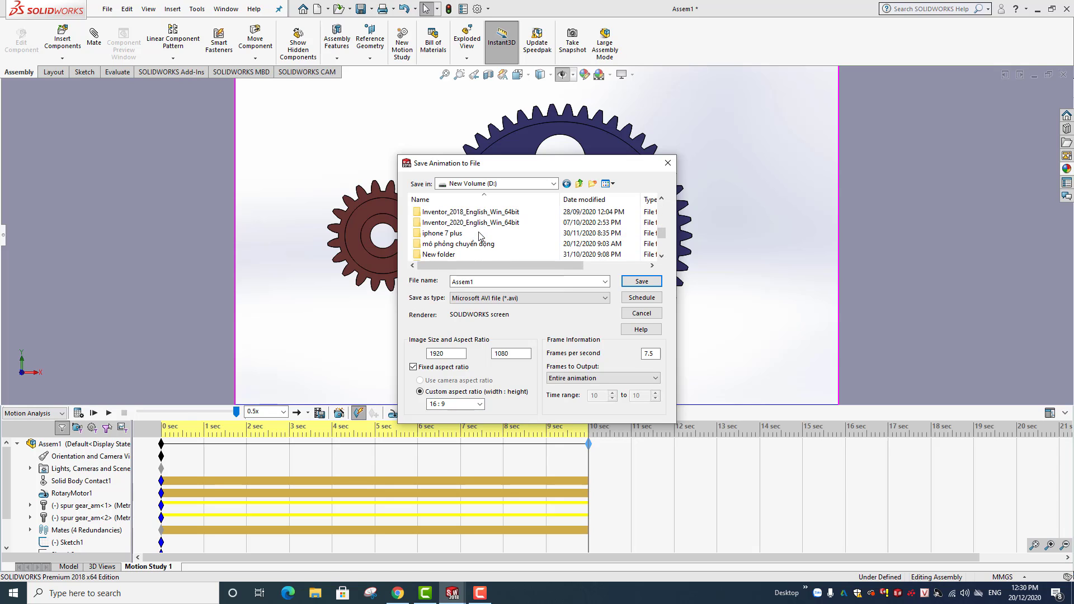
{"action": "double_click", "coordinate": [486, 243]}
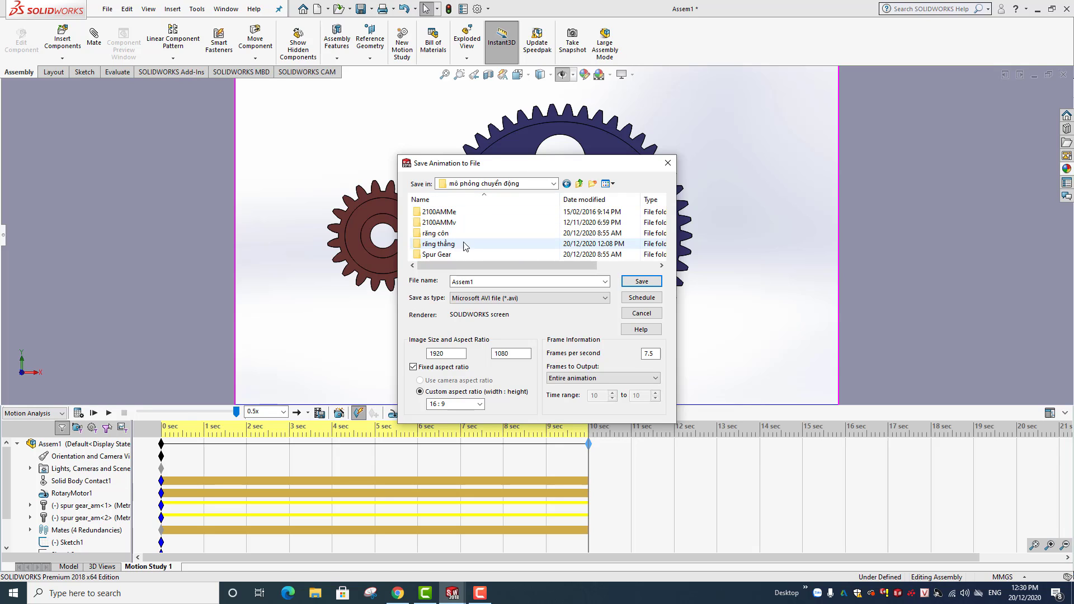
{"action": "double_click", "coordinate": [467, 244]}
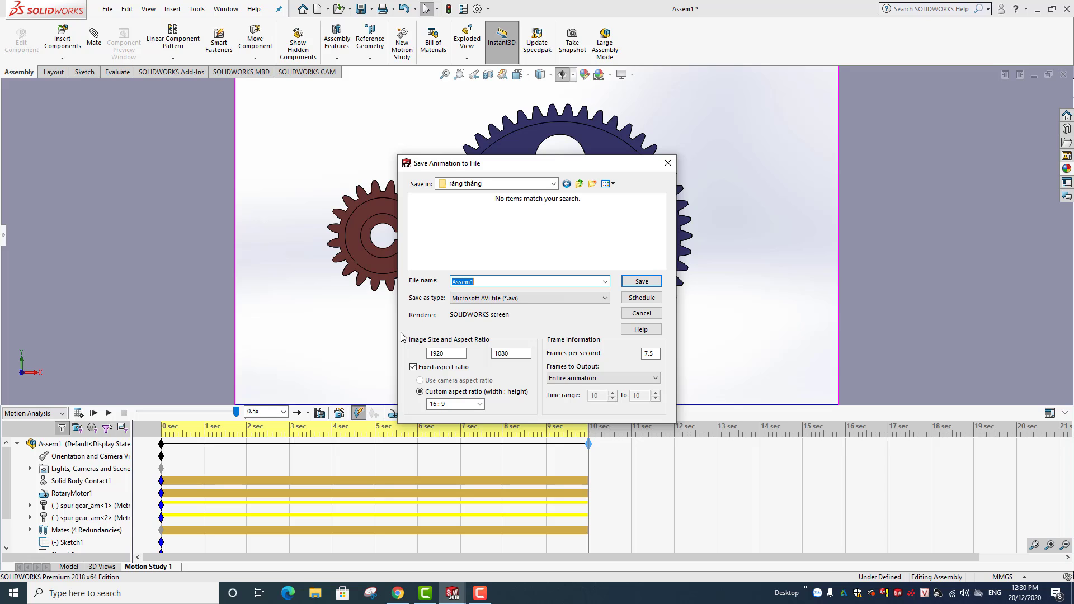
Name the video 'răng thẳng ( Spur Gear )' and save it as AVI.
{"action": "type", "text": "răng"}
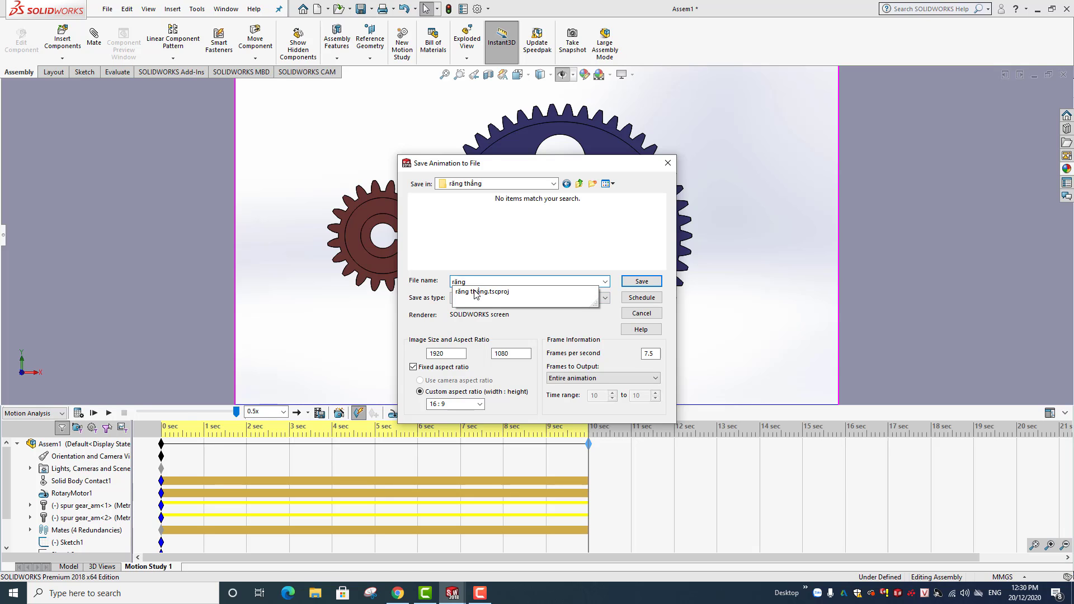
{"action": "type", "text": " ang"}
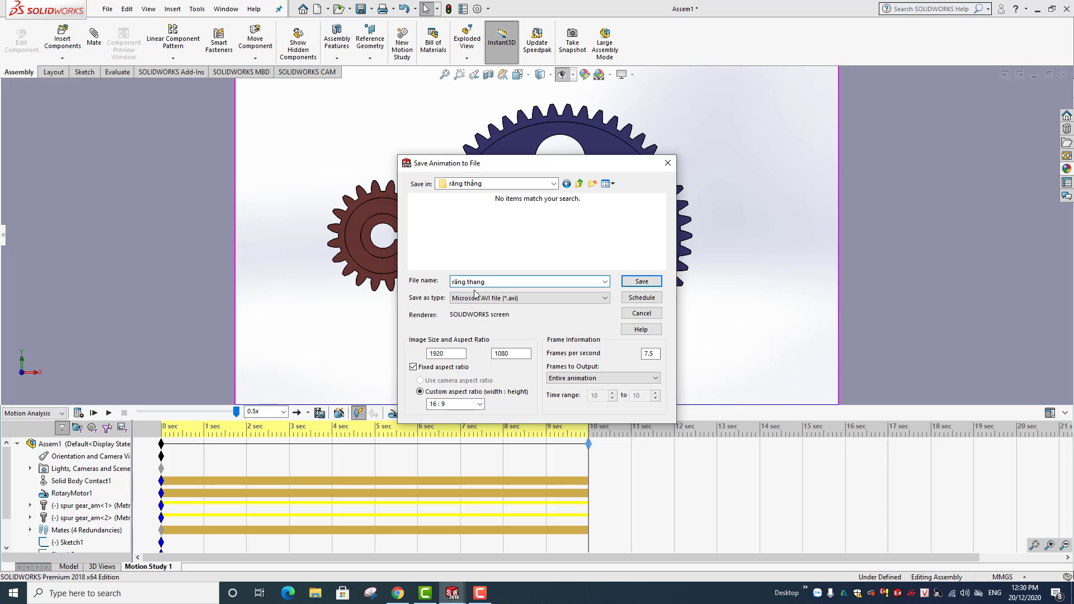
{"action": "type", "text": "wr"}
{"action": "type", "text": "Gear )"}
{"action": "left_click", "coordinate": [630, 282]}
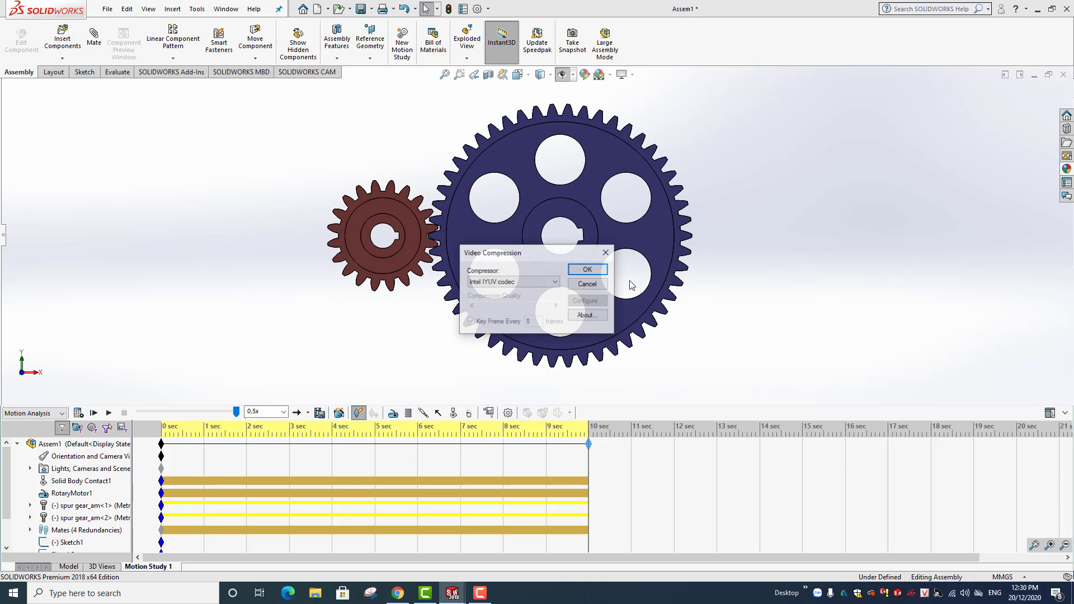
Record the AVI with the Intel IYUV codec, then replay and stop the motion study.
{"action": "left_click", "coordinate": [590, 269]}
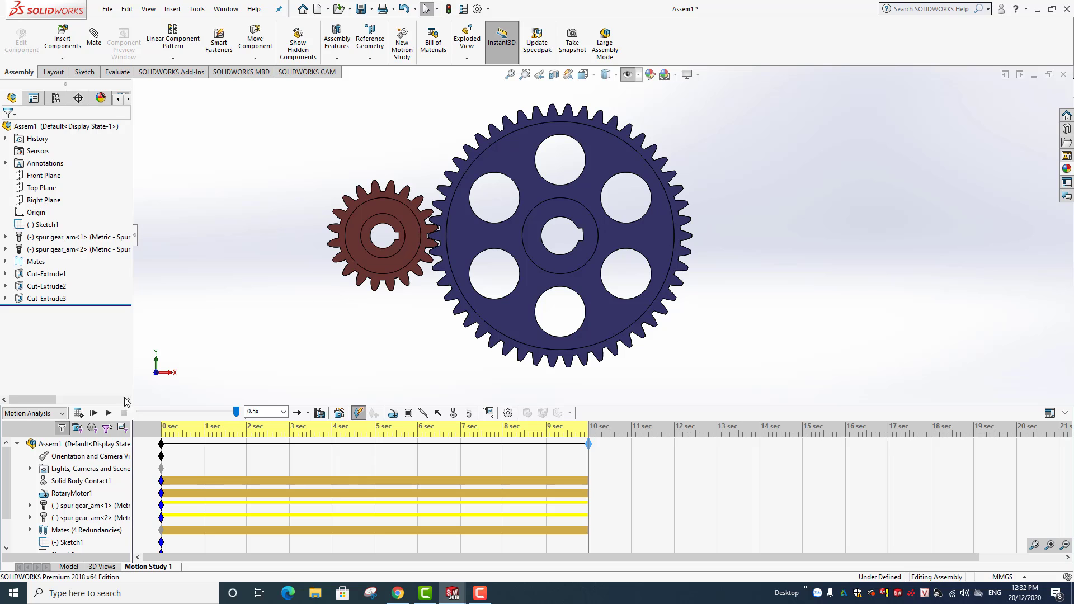
{"action": "left_click", "coordinate": [108, 413]}
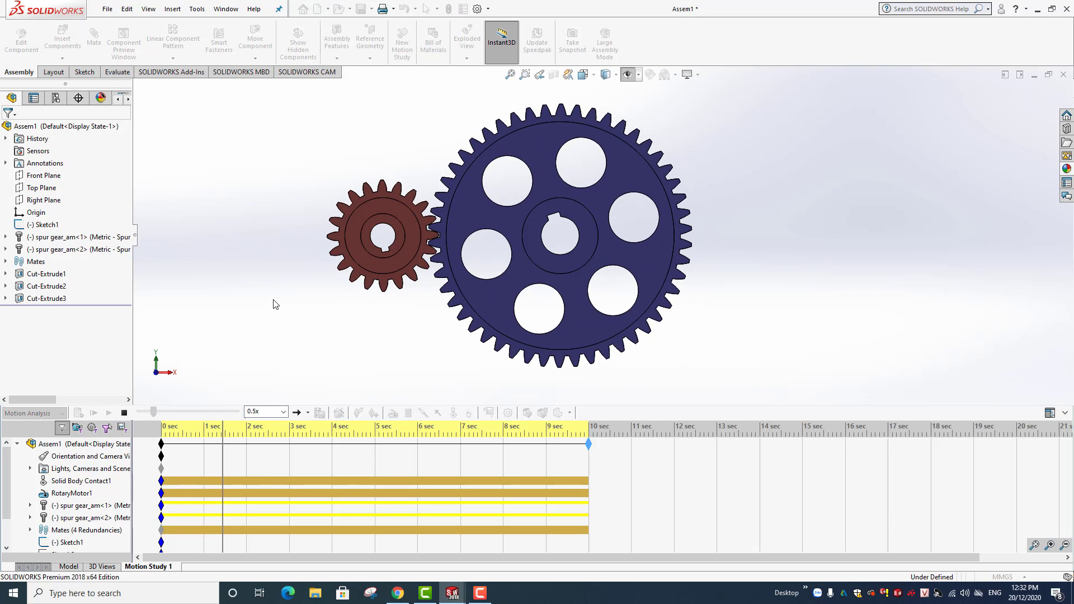
{"action": "left_click", "coordinate": [124, 413]}
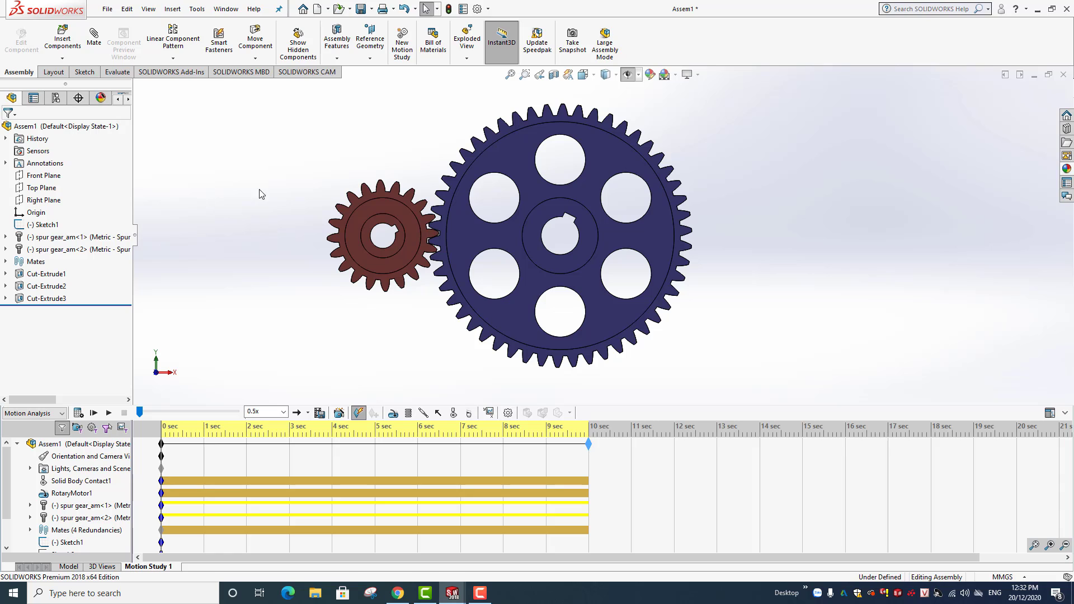
Save the assembly as a new file in D:\mô phỏng chuyển động\răng thẳng.
{"action": "left_click", "coordinate": [106, 10]}
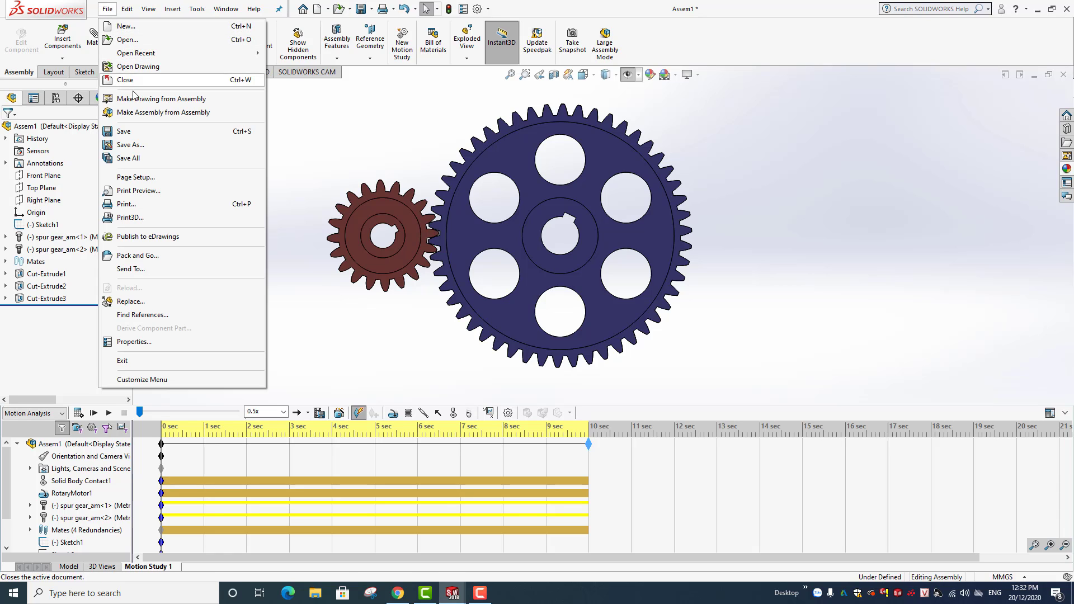
{"action": "left_click", "coordinate": [124, 131]}
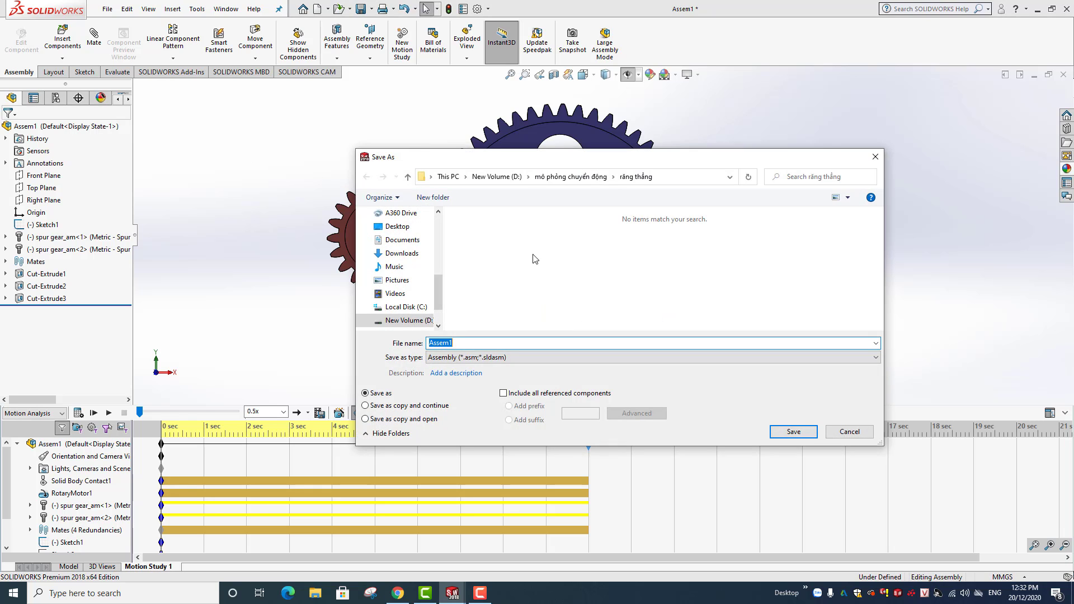
{"action": "left_click", "coordinate": [408, 320]}
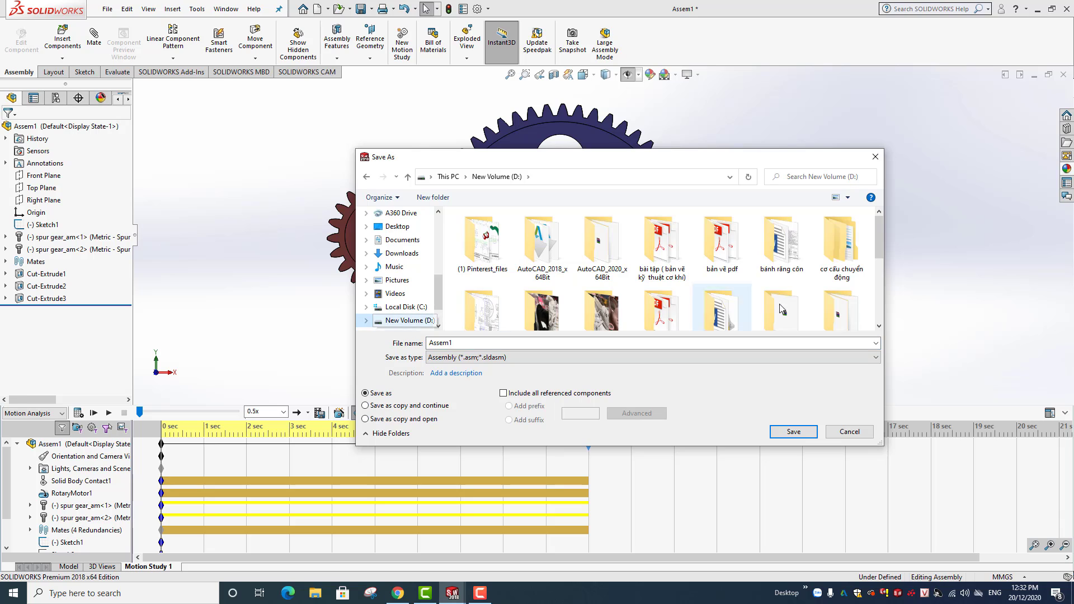
{"action": "scroll", "coordinate": [825, 304], "scroll_direction": "down", "scroll_amount": 1}
{"action": "scroll", "coordinate": [784, 318], "scroll_direction": "up", "scroll_amount": 2}
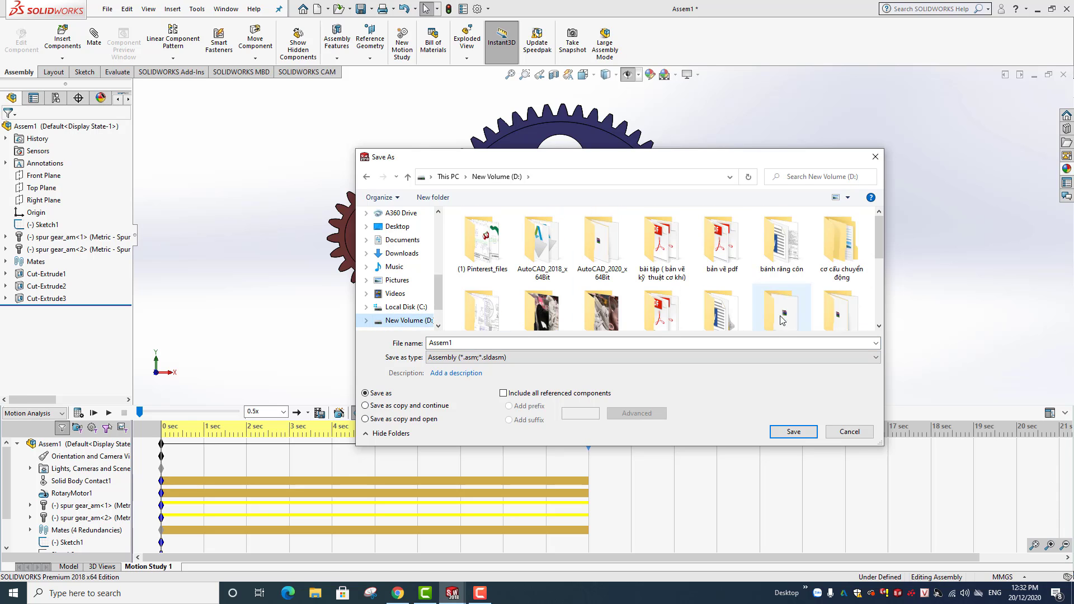
{"action": "scroll", "coordinate": [783, 268], "scroll_direction": "down", "scroll_amount": 2}
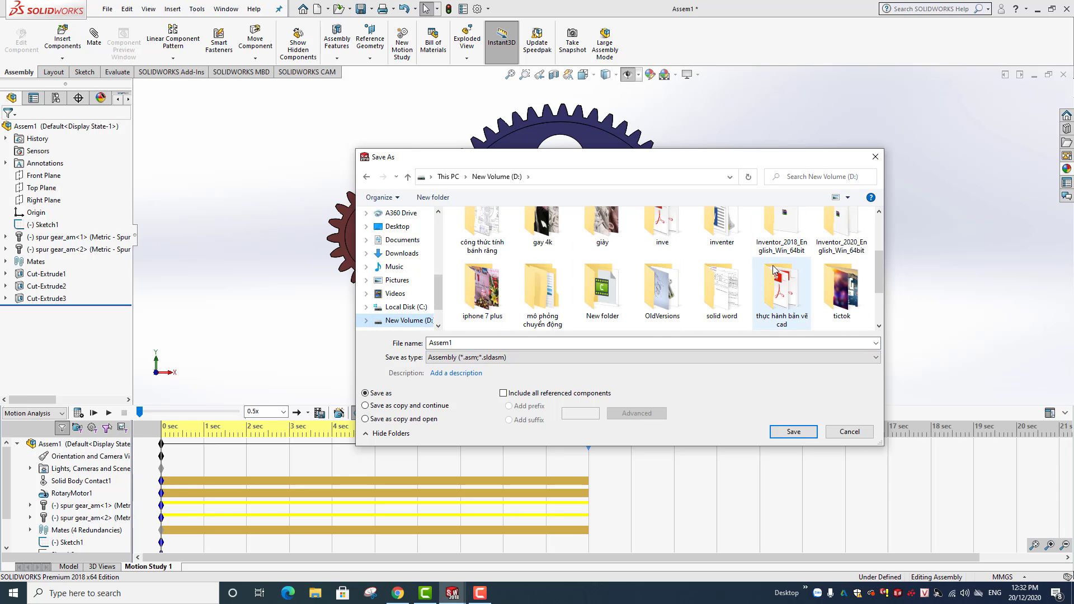
{"action": "double_click", "coordinate": [543, 292]}
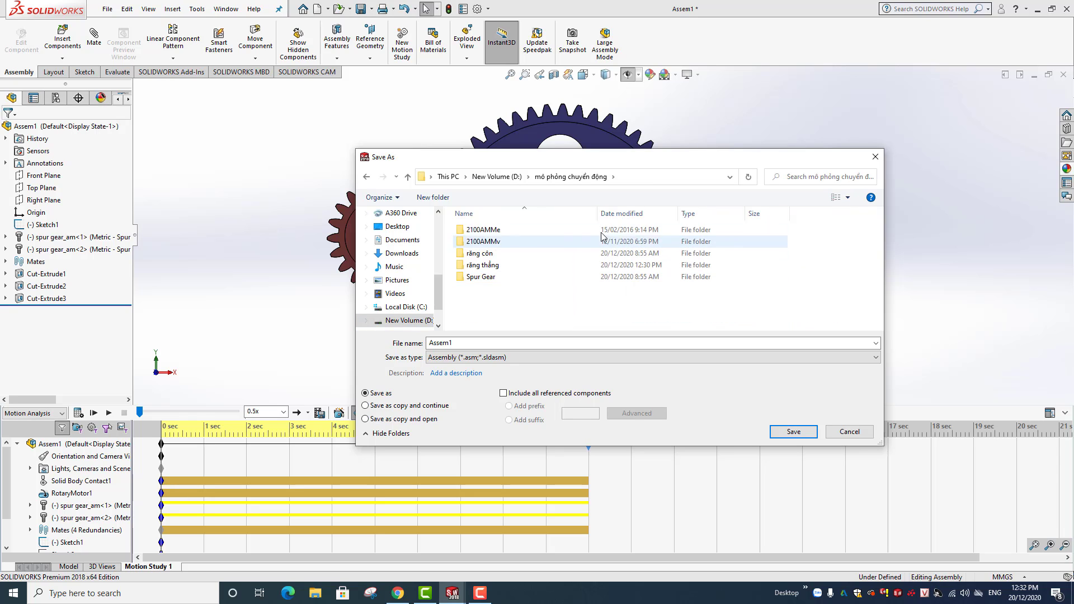
{"action": "double_click", "coordinate": [482, 265]}
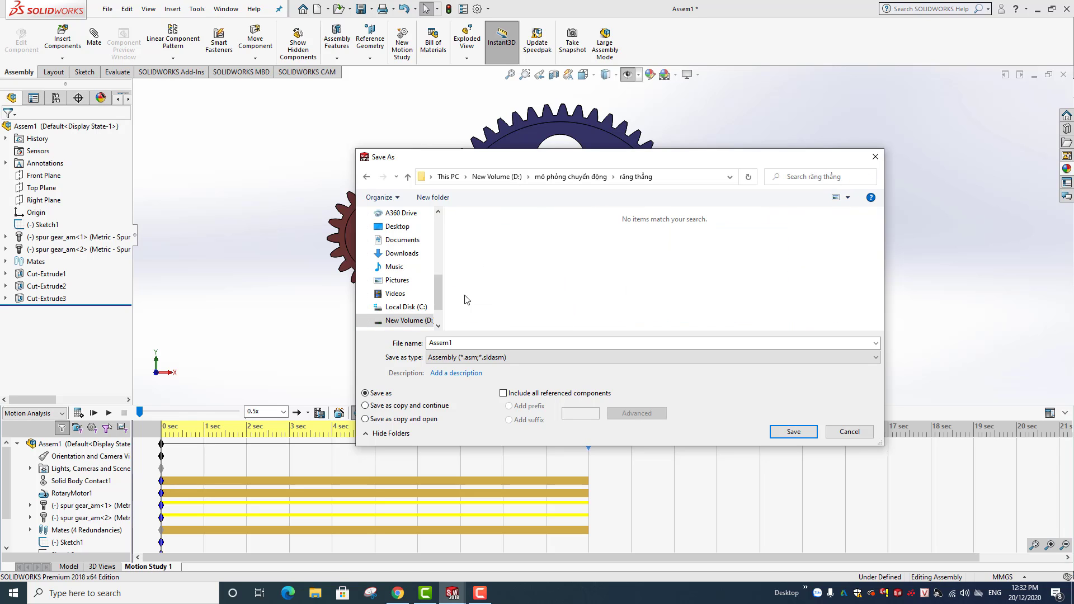
Name the assembly after the video, without the .avi extension, and try saving.
{"action": "double_click", "coordinate": [463, 342]}
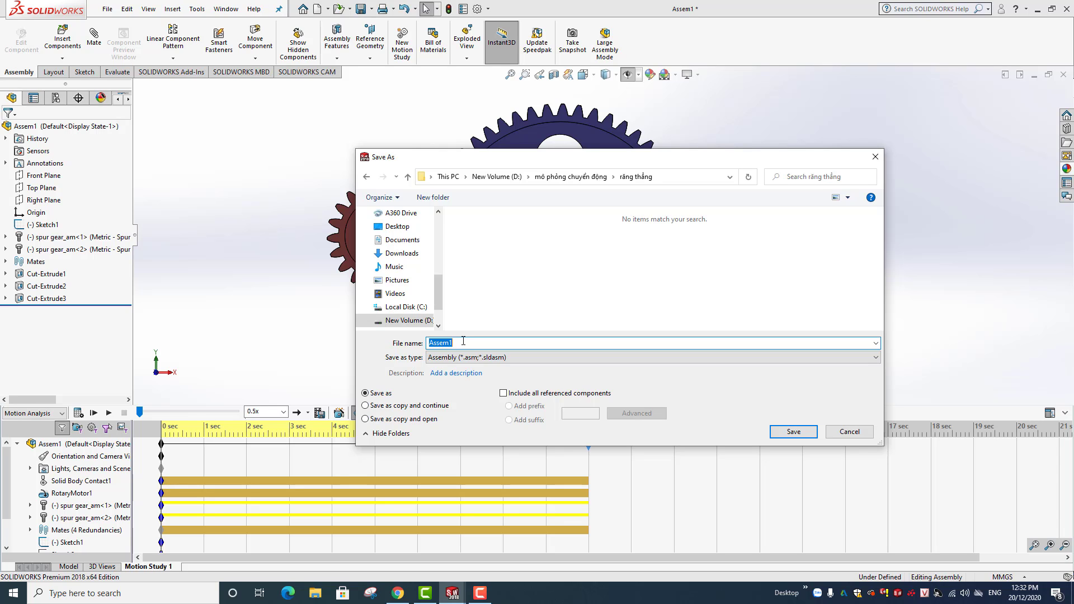
{"action": "type", "text": "R"}
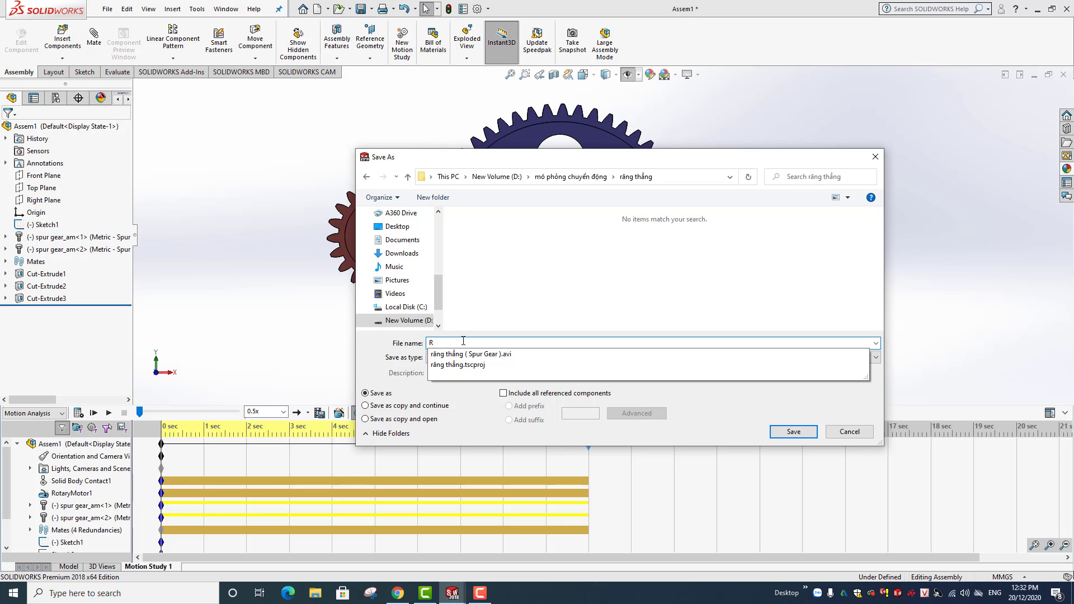
{"action": "left_click", "coordinate": [453, 354]}
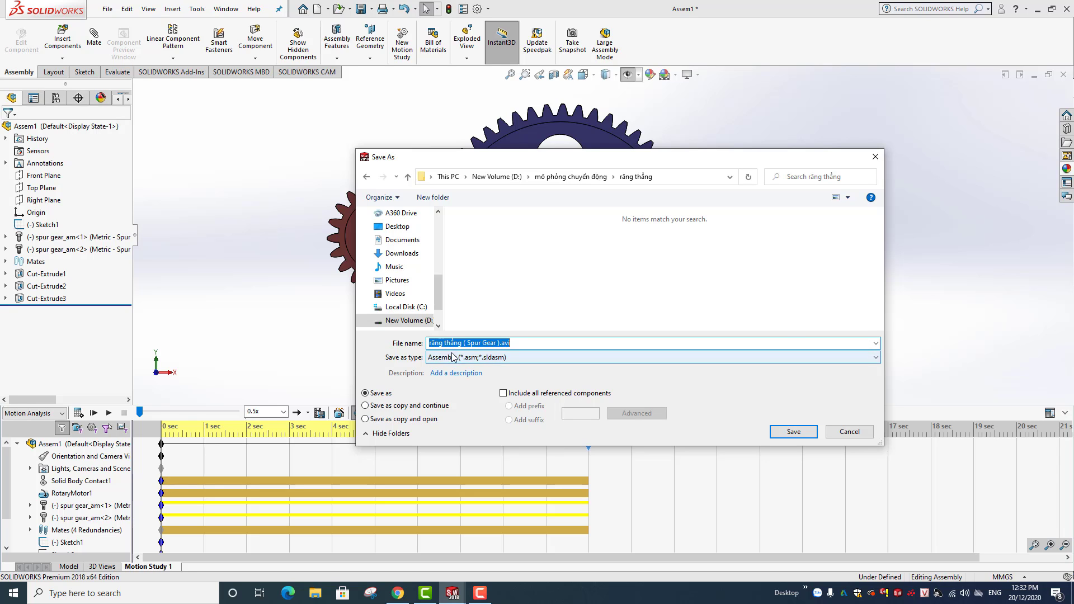
{"action": "left_click", "coordinate": [523, 342]}
{"action": "left_click_drag", "start_coordinate": [515, 343], "coordinate": [500, 345]}
{"action": "key", "text": "BackSpace"}
{"action": "left_click", "coordinate": [501, 317]}
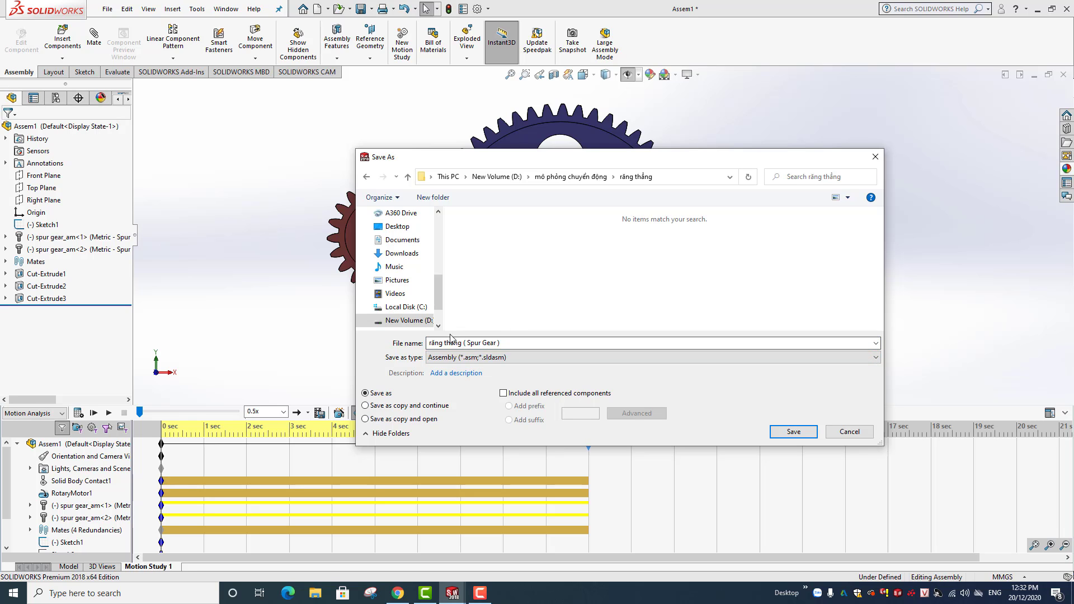
{"action": "left_click", "coordinate": [429, 343]}
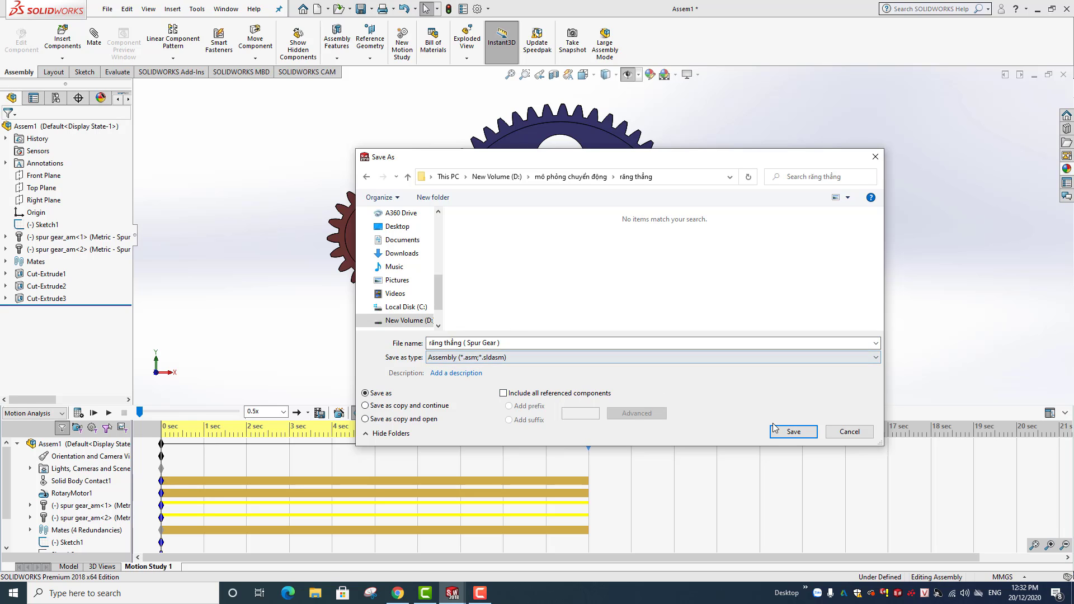
{"action": "left_click", "coordinate": [806, 434]}
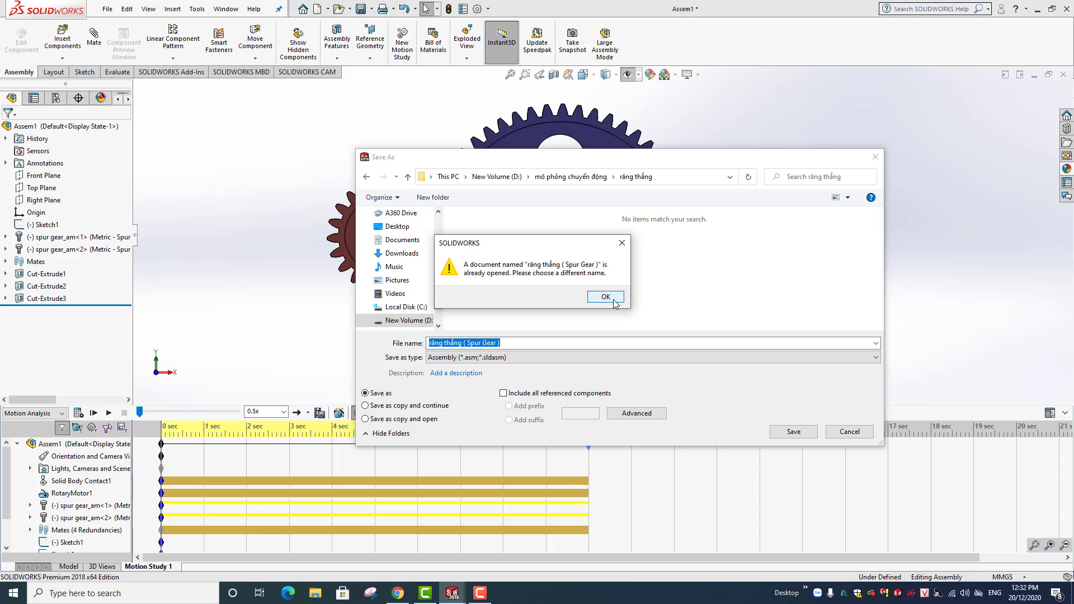
Change the name to 'răng thẳng _ Spur Gear' to avoid the open-file conflict and save.
{"action": "left_click", "coordinate": [612, 301]}
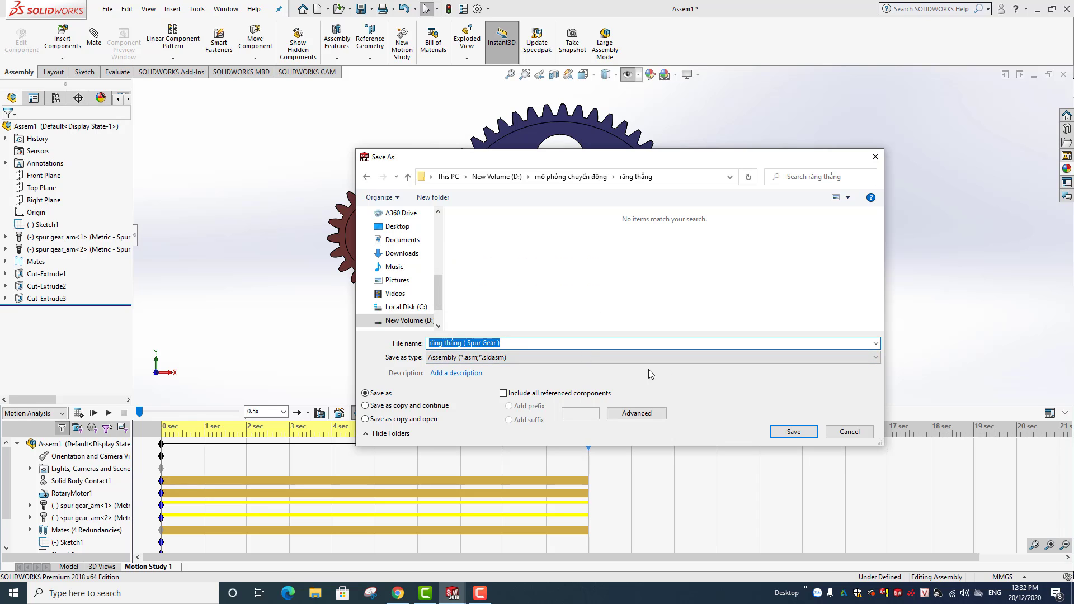
{"action": "left_click", "coordinate": [507, 342]}
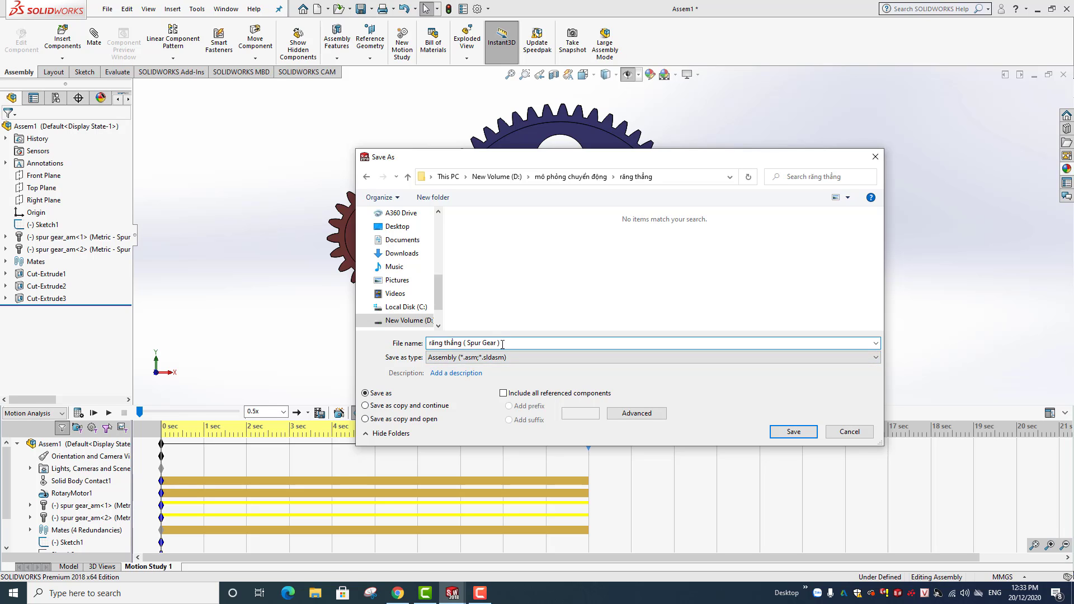
{"action": "key", "text": "BackSpace"}
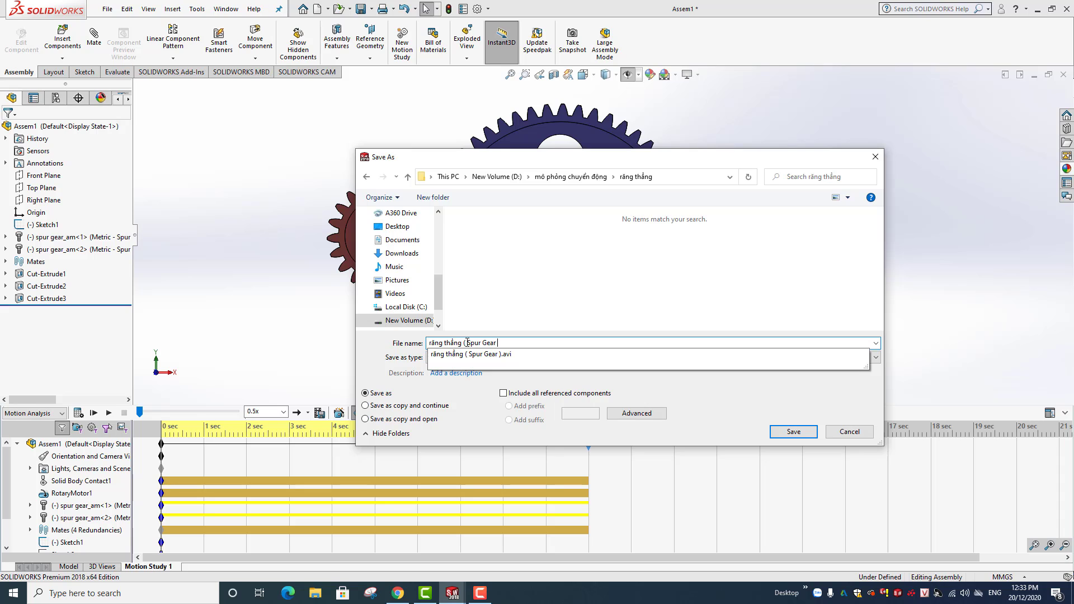
{"action": "key", "text": "Delete"}
{"action": "key", "text": "Delete"}
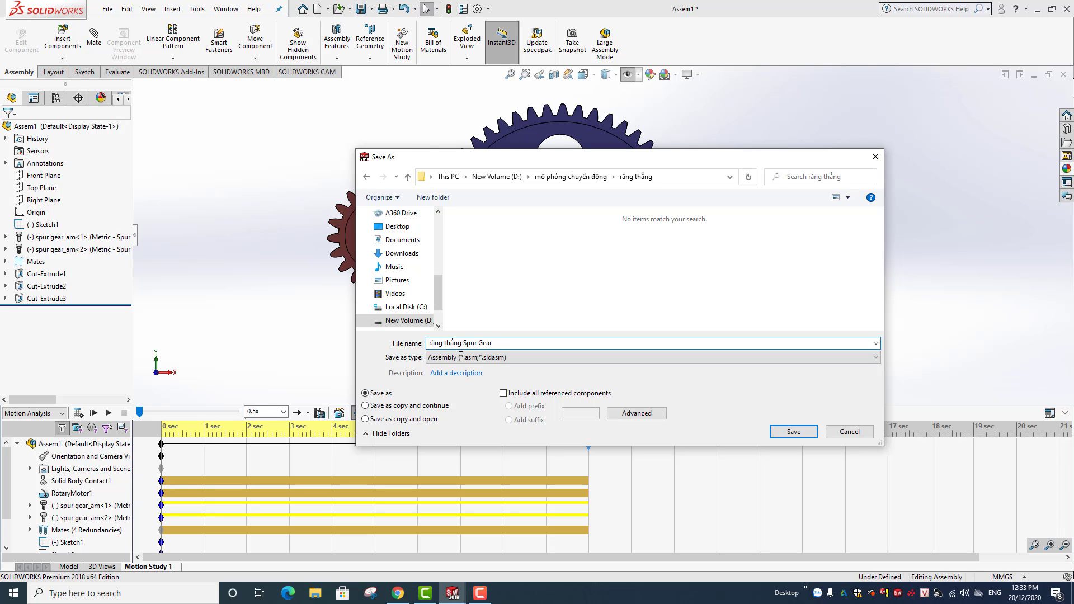
{"action": "type", "text": "-"}
{"action": "left_click", "coordinate": [801, 431]}
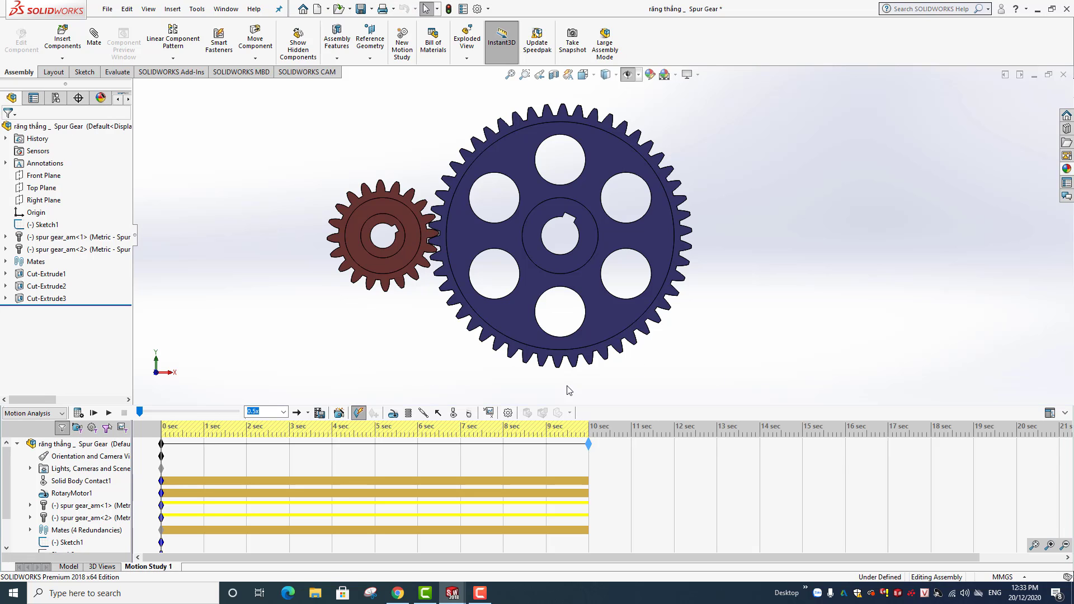
{"action": "left_click", "coordinate": [316, 595]}
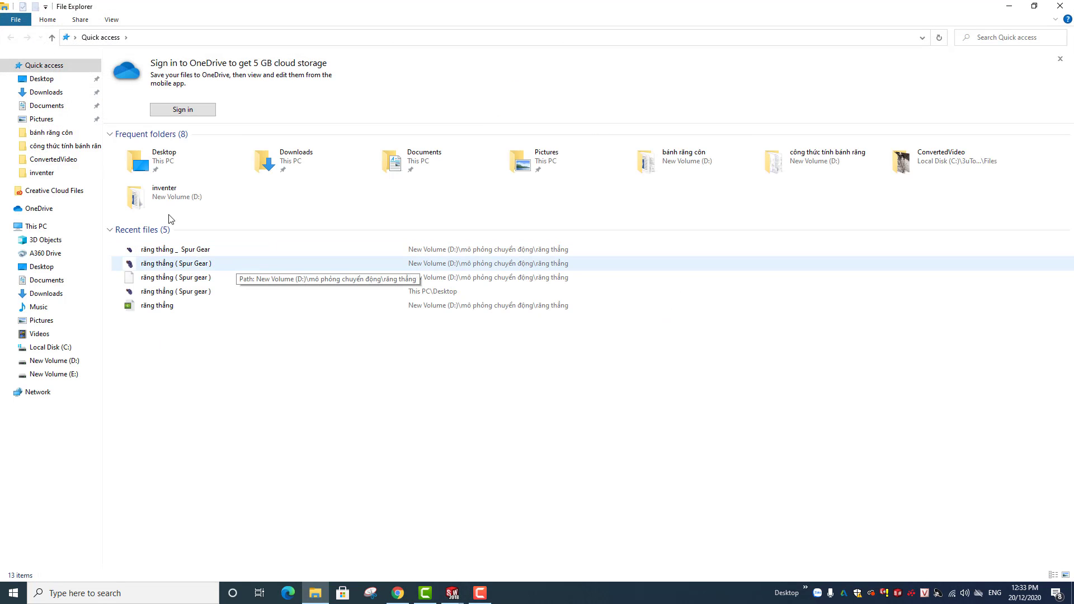
{"action": "left_click", "coordinate": [60, 363]}
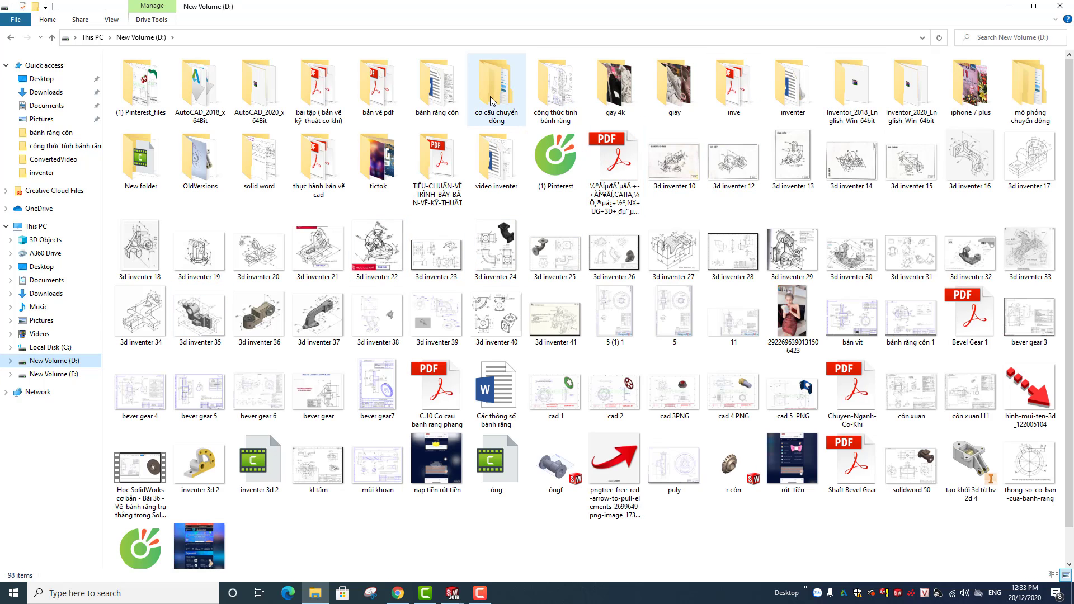
{"action": "double_click", "coordinate": [1014, 94]}
{"action": "double_click", "coordinate": [139, 109]}
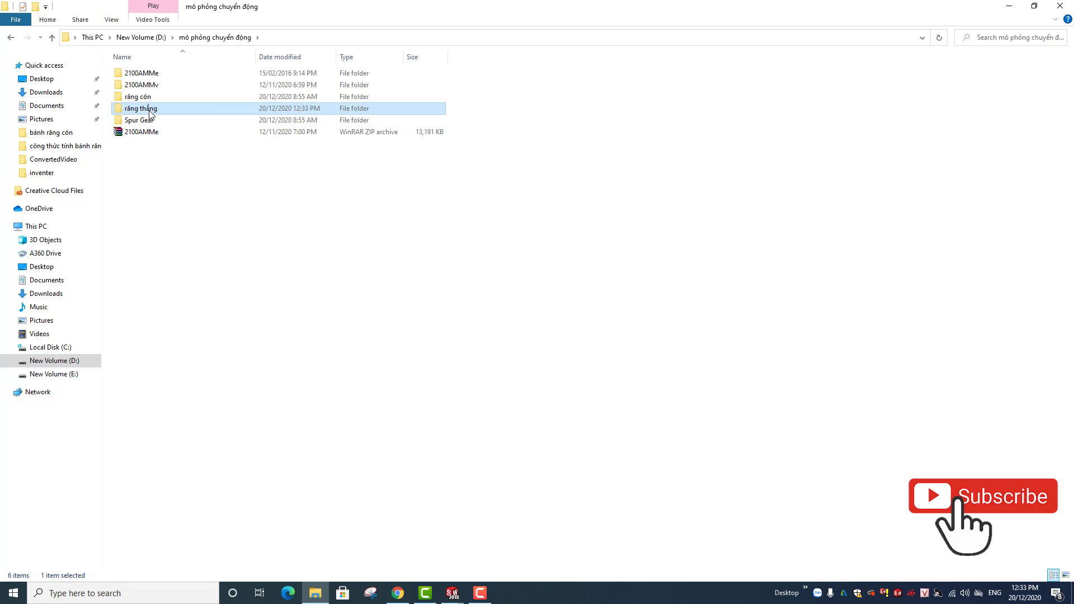
{"action": "double_click", "coordinate": [143, 73]}
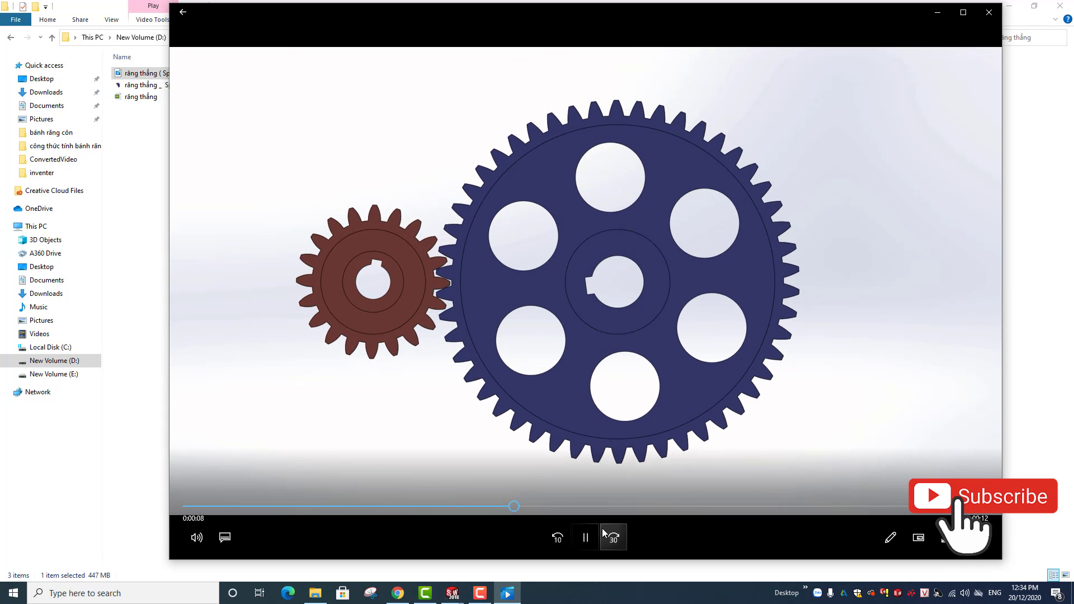
{"action": "left_click", "coordinate": [585, 537]}
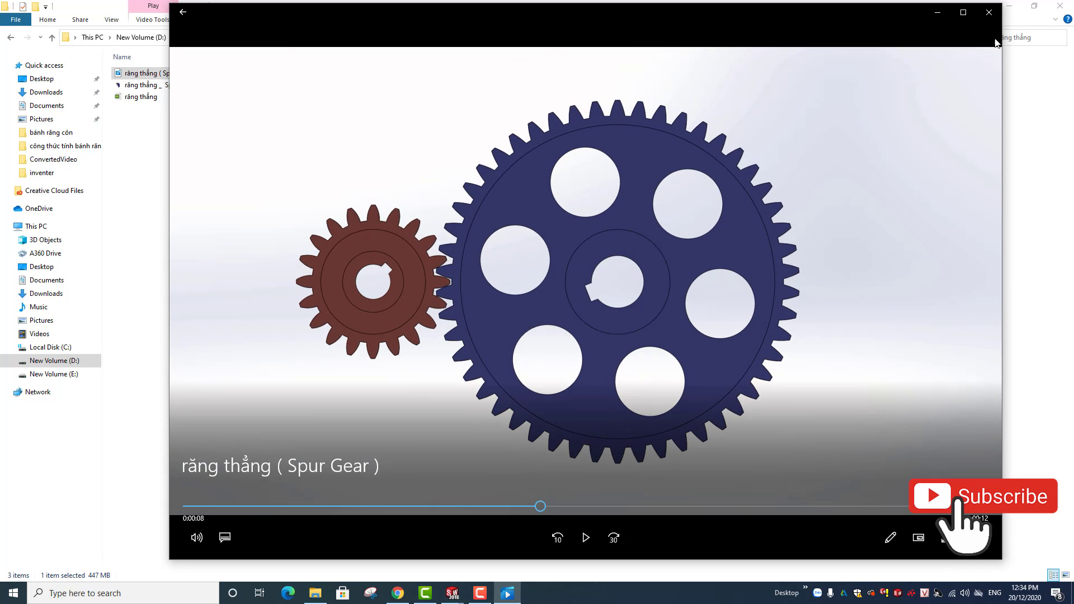
{"action": "left_click", "coordinate": [938, 13]}
{"action": "left_click", "coordinate": [1008, 7]}
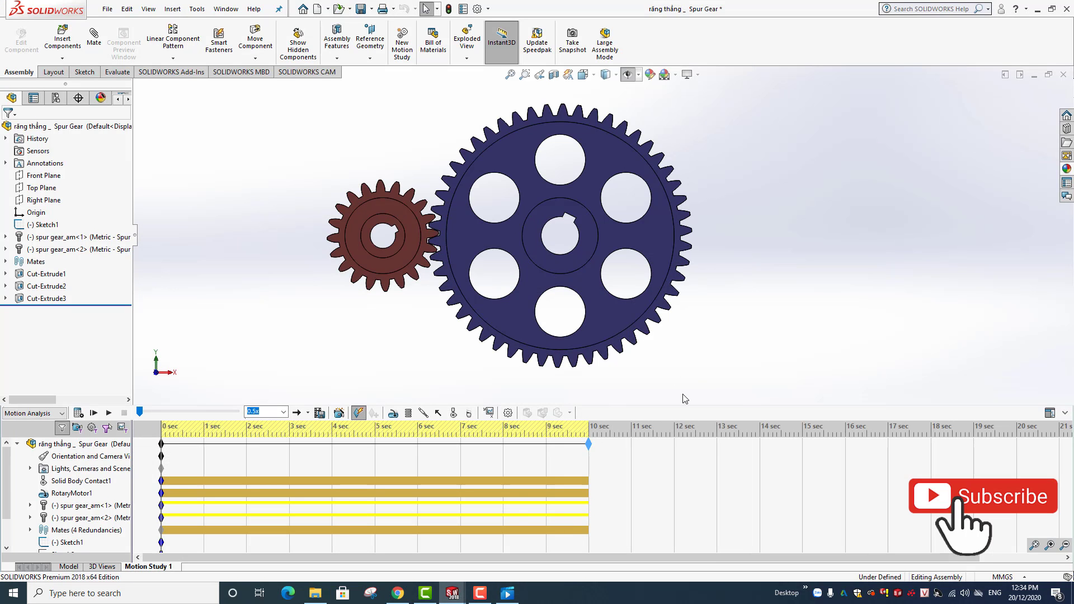